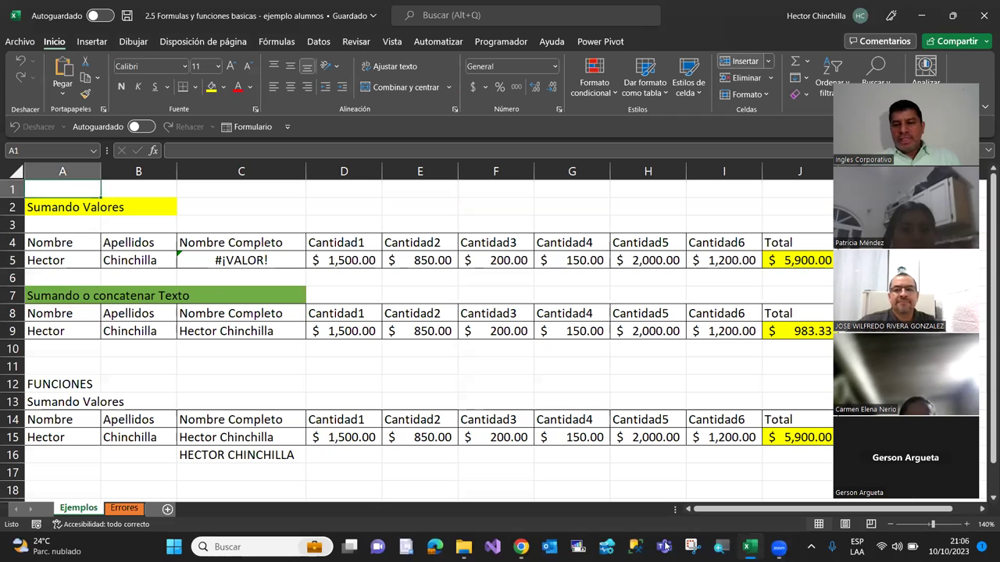
Review the existing concatenation, MAYUSC, average and SUMA total formulas in the table
{"action": "left_click", "coordinate": [425, 247]}
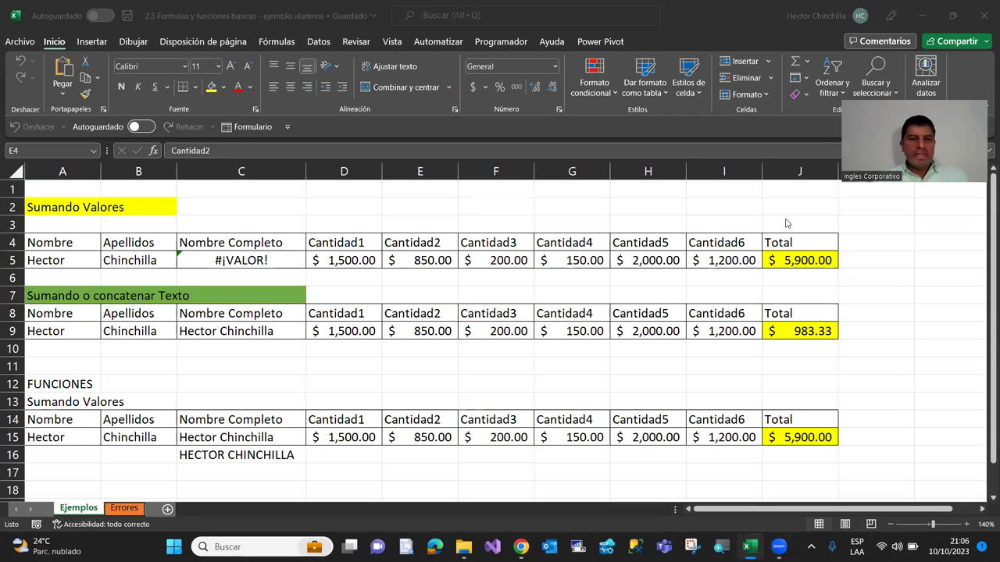
{"action": "left_click", "coordinate": [258, 334]}
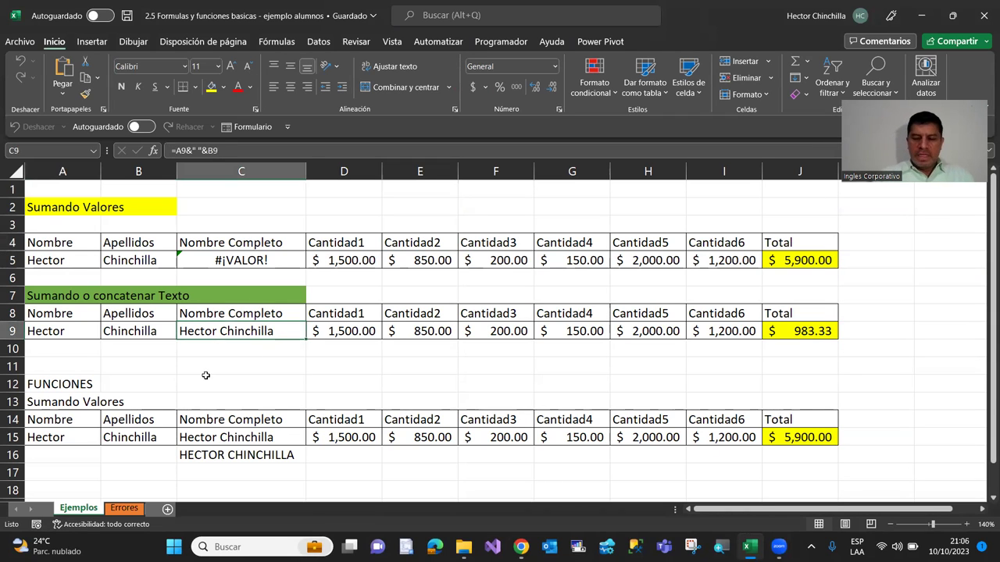
{"action": "key", "text": "Down"}
{"action": "key", "text": "Down"}
{"action": "key", "text": "Down"}
{"action": "key", "text": "Down"}
{"action": "key", "text": "Down"}
{"action": "key", "text": "Down"}
{"action": "key", "text": "Down"}
{"action": "key", "text": "Down"}
{"action": "key", "text": "Down"}
{"action": "key", "text": "Down"}
{"action": "key", "text": "Down"}
{"action": "key", "text": "Up"}
{"action": "key", "text": "Up"}
{"action": "key", "text": "Up"}
{"action": "key", "text": "Up"}
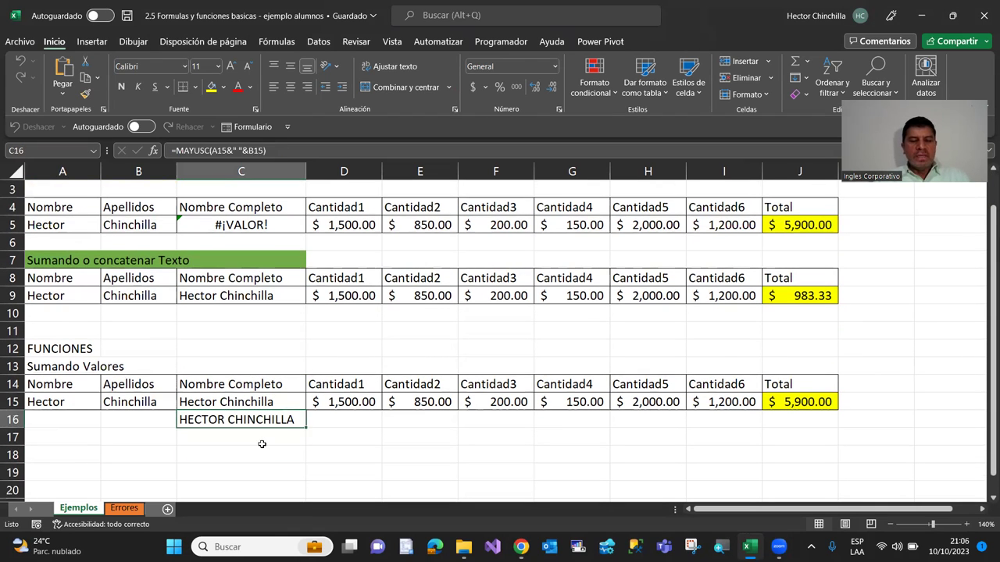
{"action": "key", "text": "Up"}
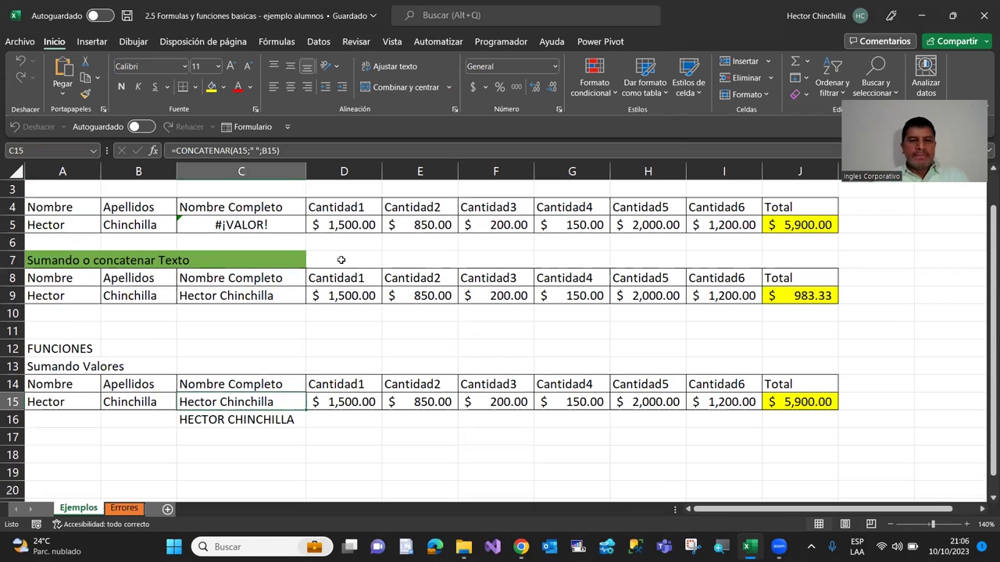
{"action": "left_click", "coordinate": [316, 262]}
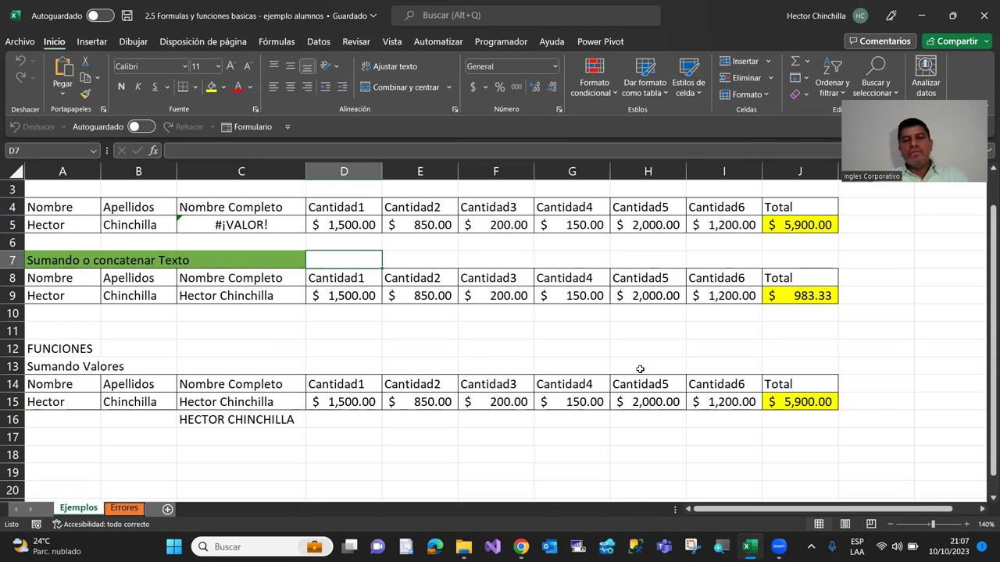
{"action": "left_click", "coordinate": [781, 298]}
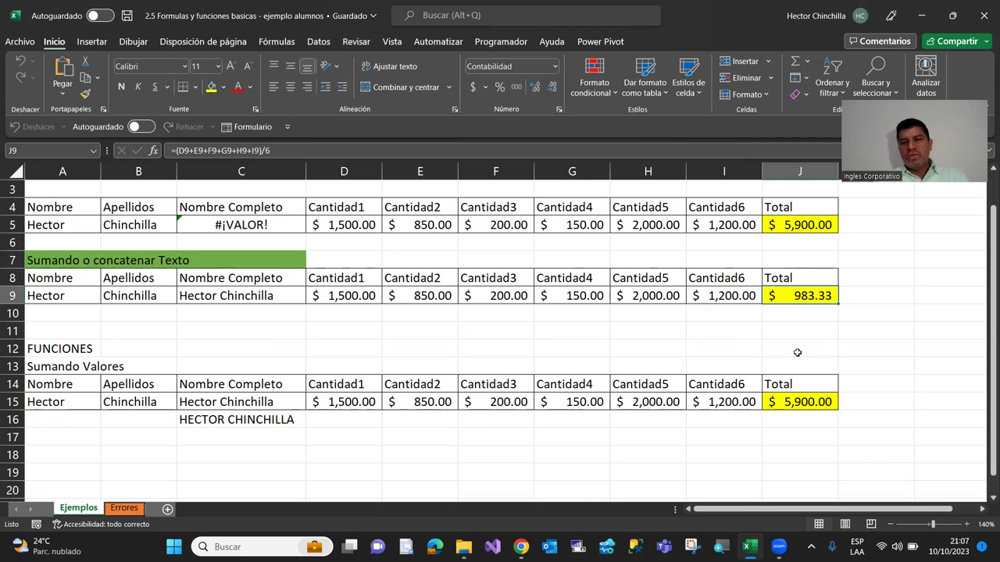
{"action": "left_click", "coordinate": [792, 401]}
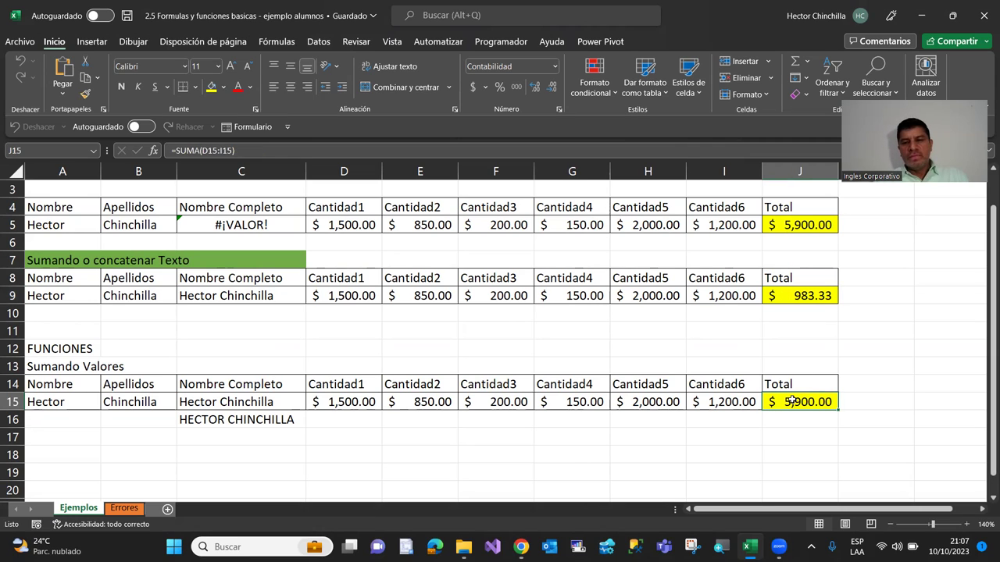
{"action": "left_click", "coordinate": [788, 224]}
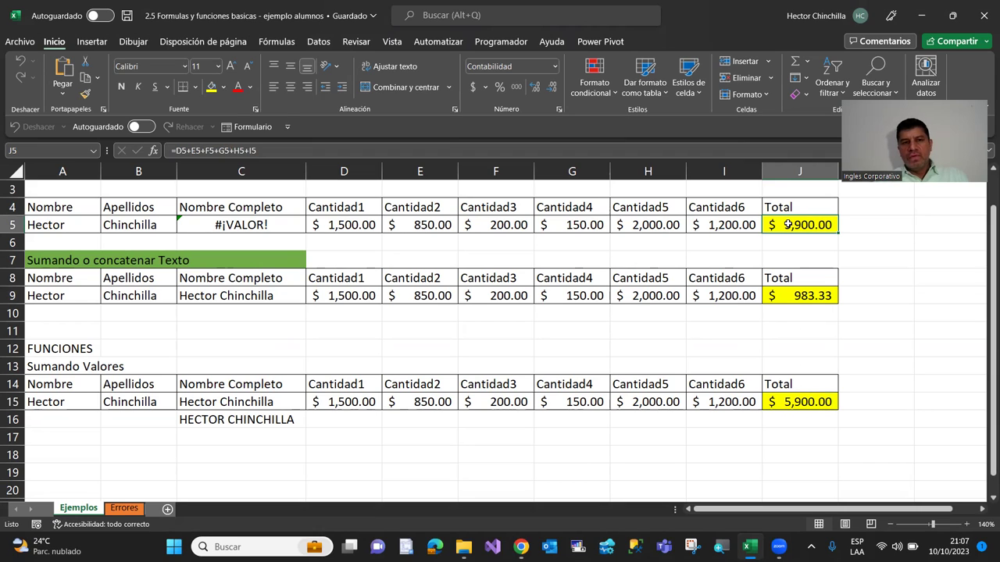
{"action": "left_click", "coordinate": [791, 401]}
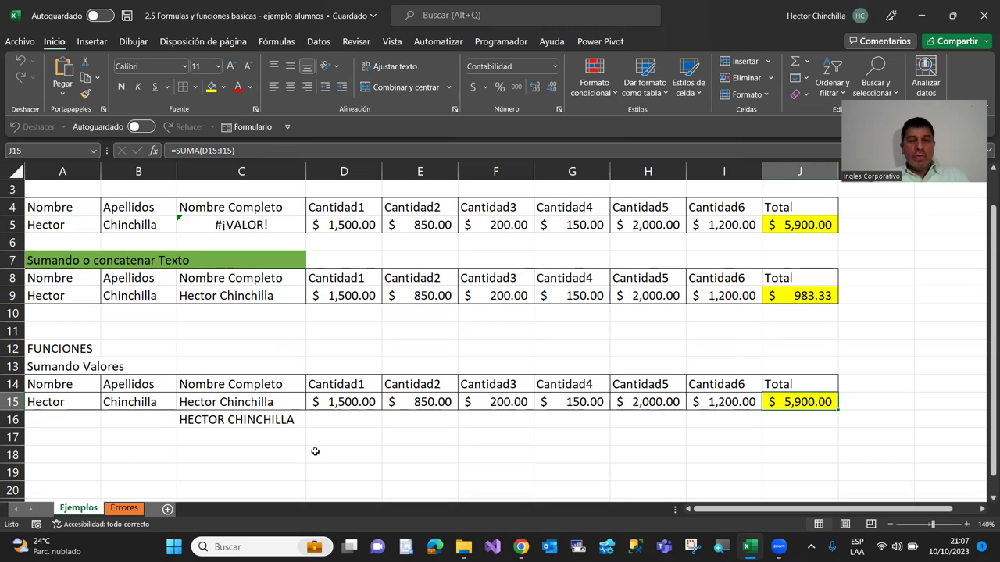
Enter the second person's first name and surname in A16 and B16
{"action": "left_click", "coordinate": [68, 421]}
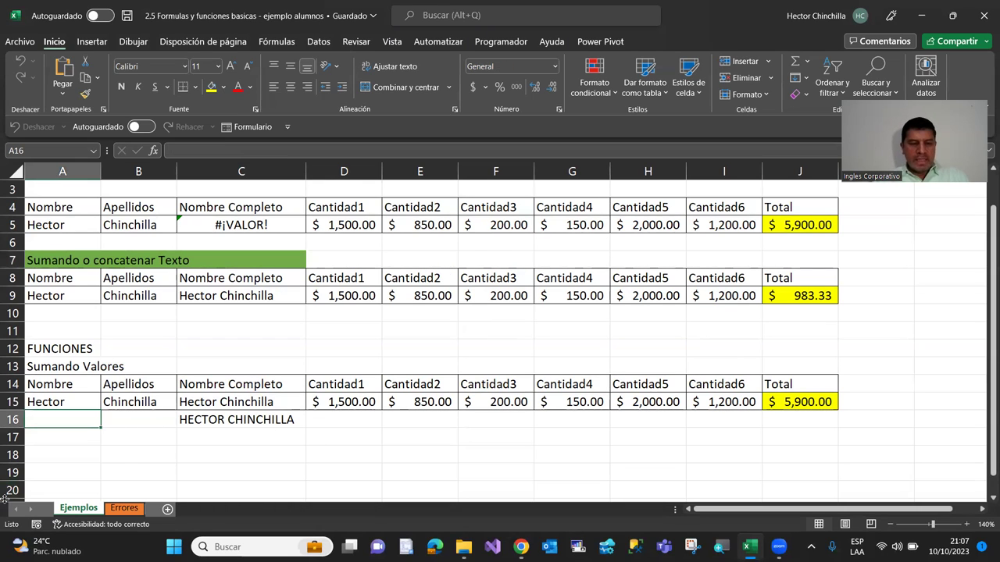
{"action": "type", "text": "Armando"}
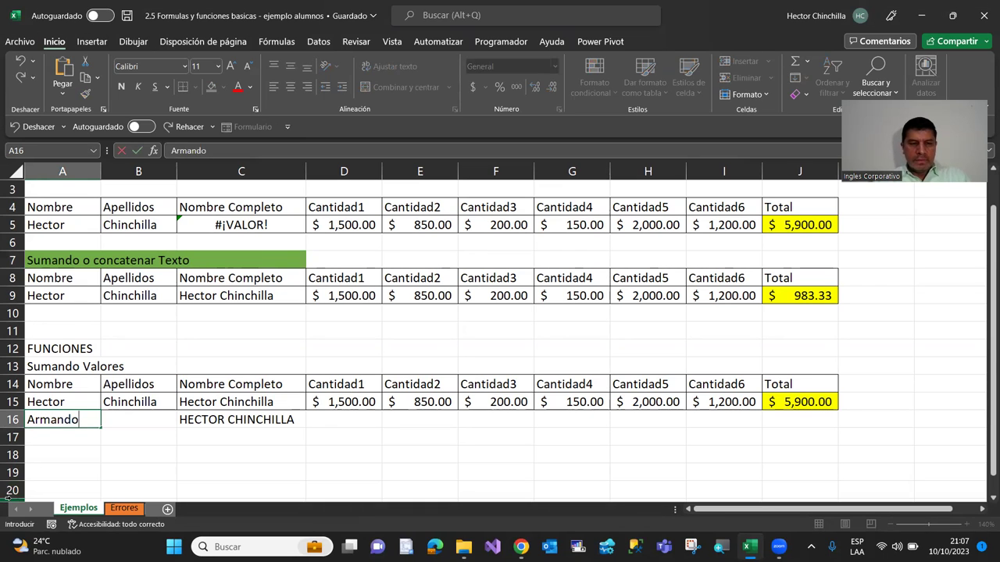
{"action": "key", "text": "Tab"}
{"action": "type", "text": "Chin"}
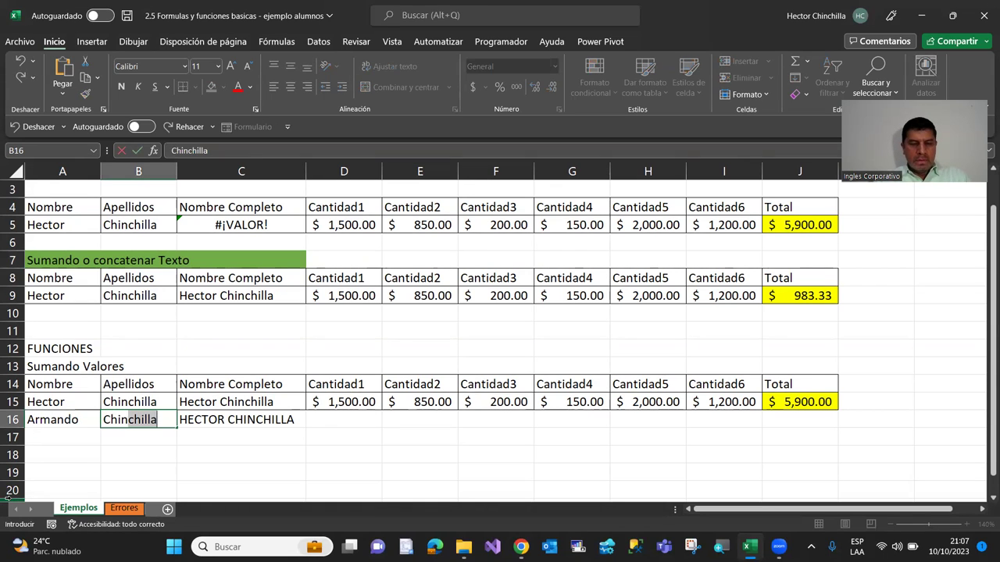
{"action": "type", "text": "chilla"}
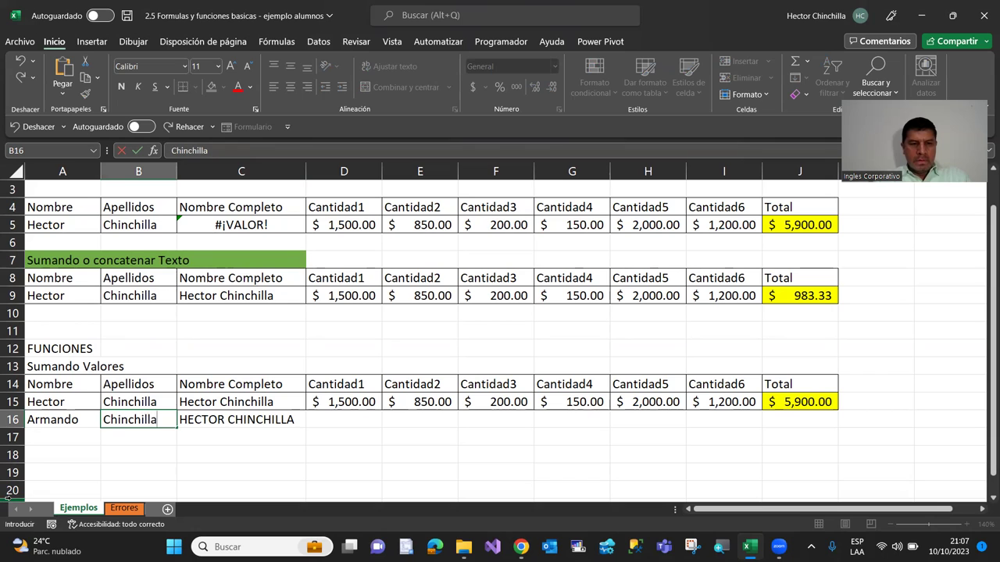
{"action": "key", "text": "Return"}
{"action": "key", "text": "Up"}
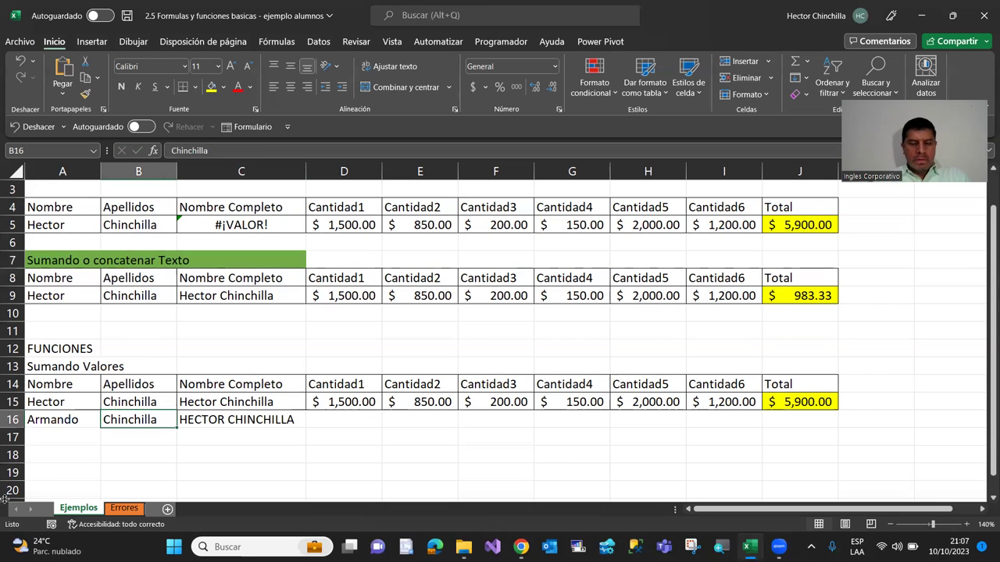
{"action": "key", "text": "Right"}
{"action": "key", "text": "Right"}
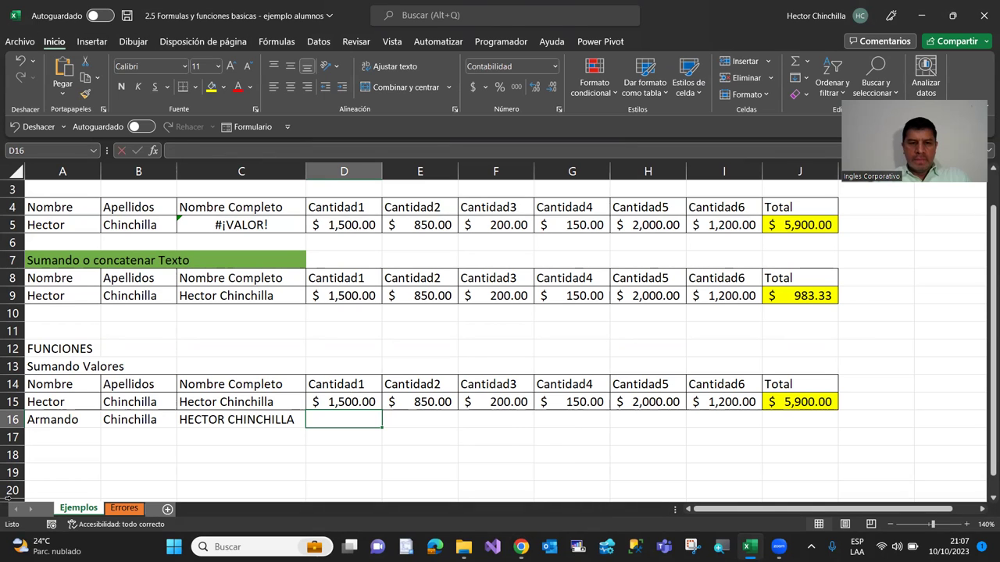
Enter the six amounts 1600, 1400, 1250, 550, 3000 and 1400 across row 16
{"action": "type", "text": "1600"}
{"action": "key", "text": "Tab"}
{"action": "type", "text": "1400"}
{"action": "key", "text": "Tab"}
{"action": "type", "text": "12"}
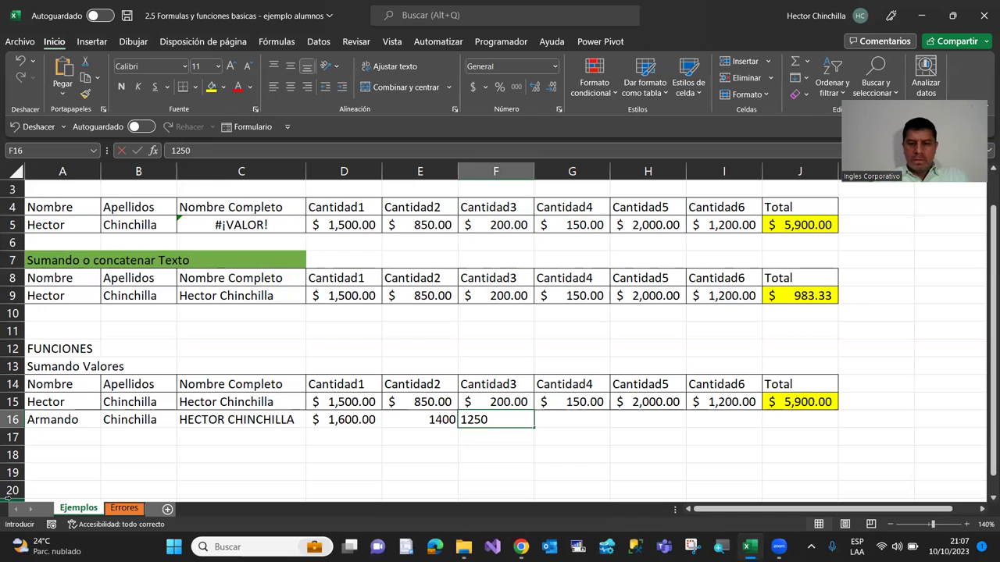
{"action": "key", "text": "Tab"}
{"action": "type", "text": "55"}
{"action": "key", "text": "Tab"}
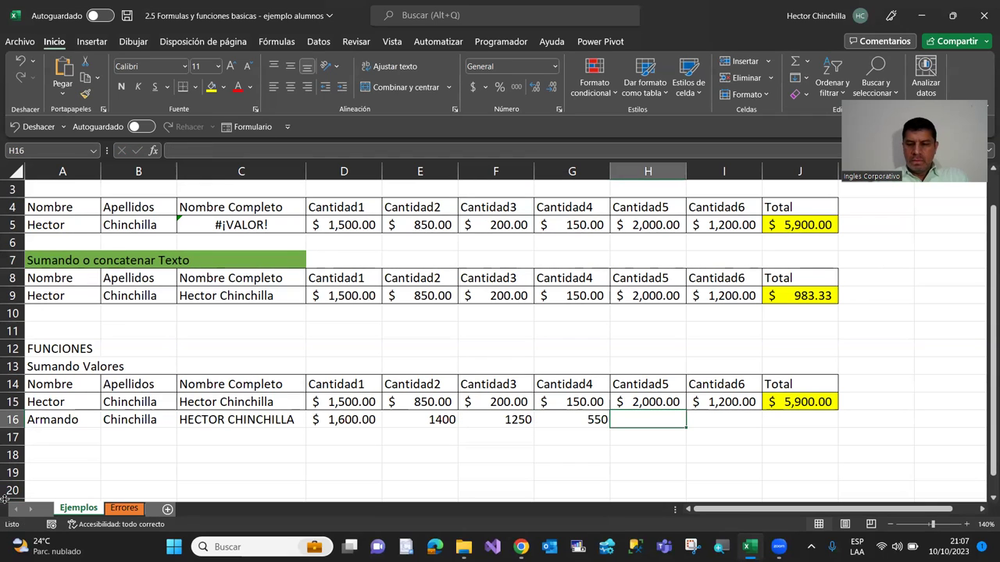
{"action": "type", "text": "3000"}
{"action": "key", "text": "Tab"}
{"action": "type", "text": "1400"}
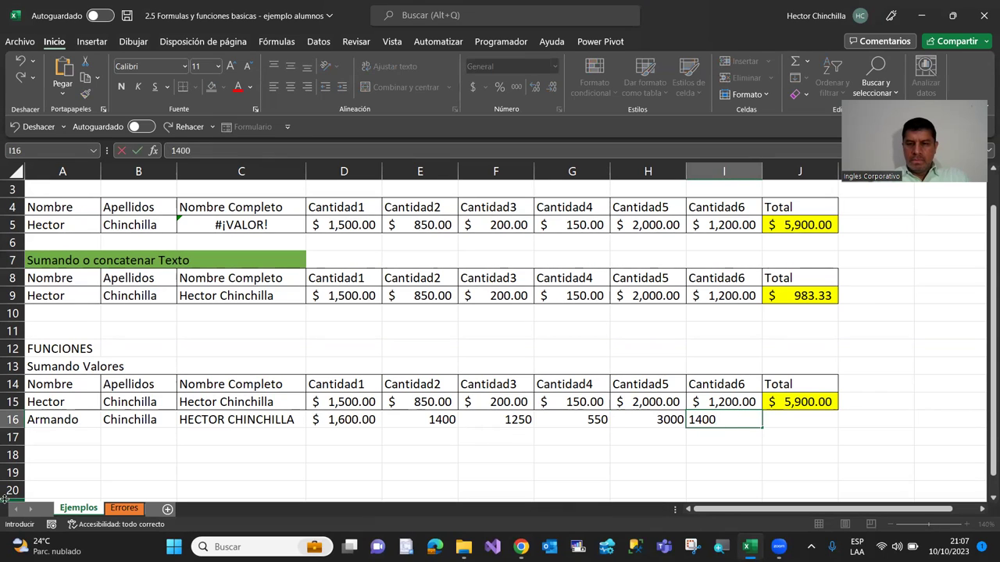
{"action": "key", "text": "Tab"}
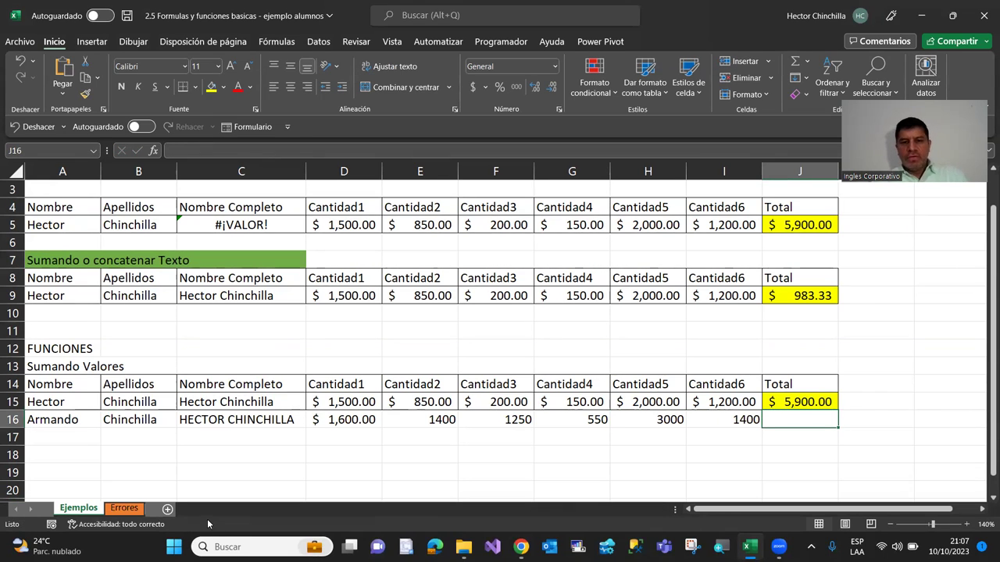
Apply Accounting currency formatting to the new row's amounts D16:I16
{"action": "key", "text": "Left"}
{"action": "key", "text": "Left"}
{"action": "key", "text": "Left"}
{"action": "key", "text": "Left"}
{"action": "key", "text": "Left"}
{"action": "key", "text": "Left"}
{"action": "key", "text": "shift+Right"}
{"action": "key", "text": "shift+Right"}
{"action": "key", "text": "shift+Right"}
{"action": "key", "text": "shift+Right"}
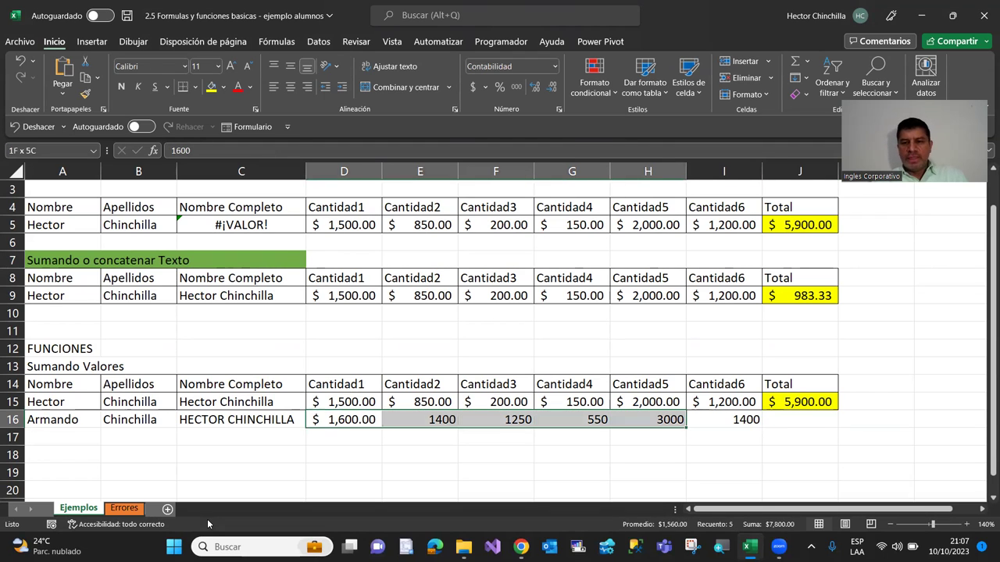
{"action": "key", "text": "shift+Right"}
{"action": "left_click", "coordinate": [473, 87]}
{"action": "key", "text": "Right"}
{"action": "key", "text": "Right"}
Copy J15's SUMA total down to J16, giving 9,200.00
{"action": "left_click", "coordinate": [783, 405]}
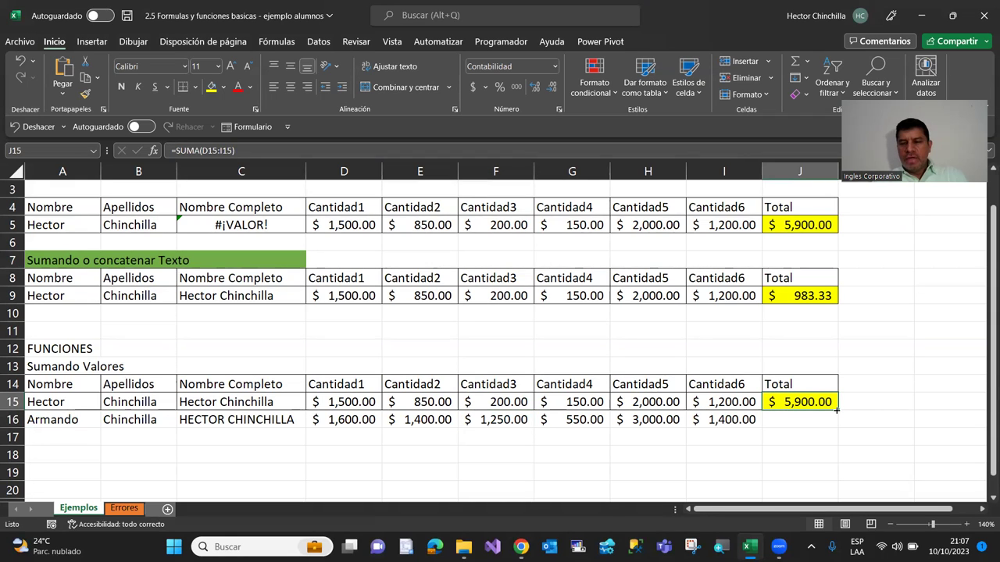
{"action": "left_click_drag", "start_coordinate": [836, 409], "coordinate": [816, 428]}
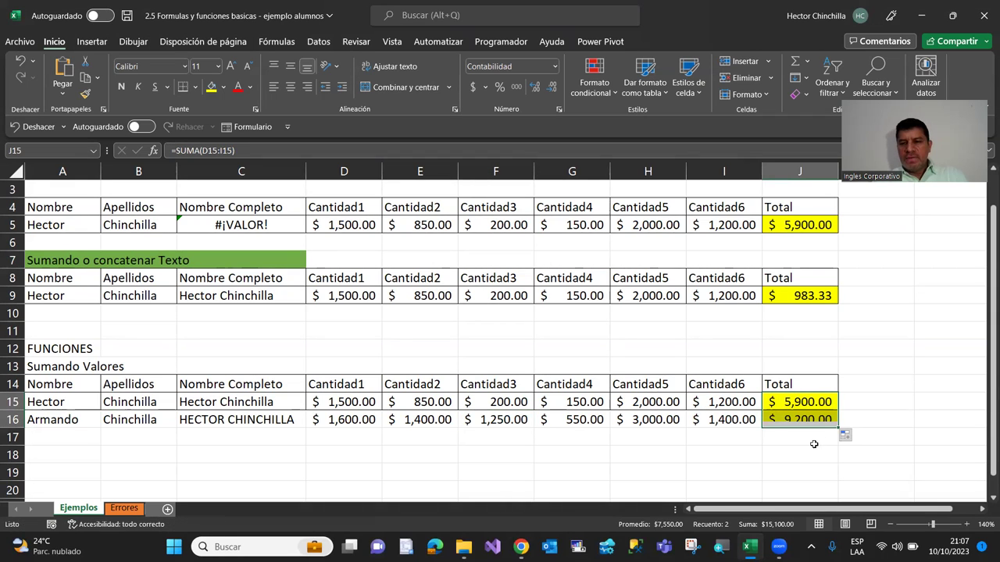
{"action": "left_click", "coordinate": [734, 415]}
{"action": "left_click", "coordinate": [324, 438]}
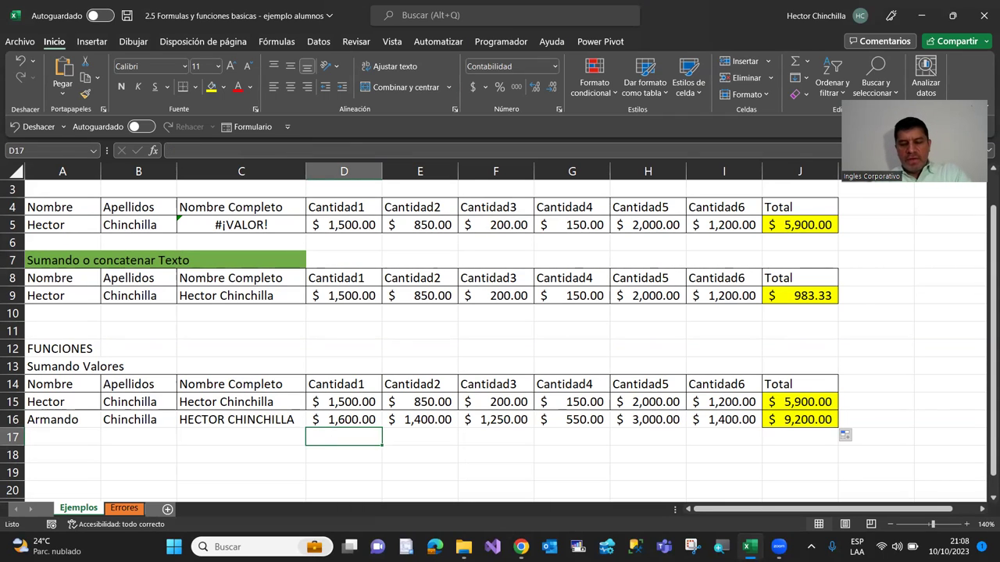
Enter =SUMA(D15:D16) in D17 to total the Cantidad1 column
{"action": "type", "text": "="}
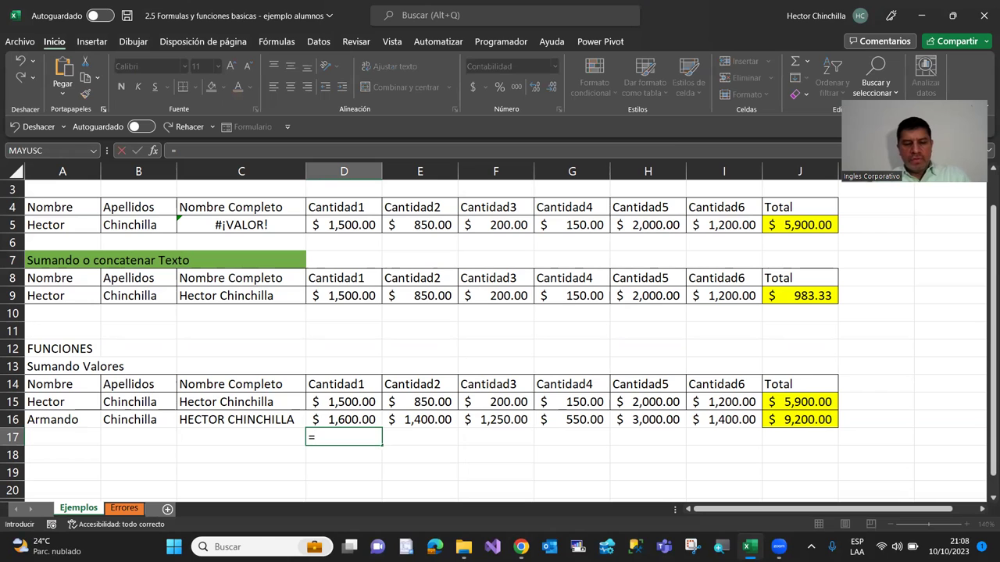
{"action": "type", "text": "SUMA"}
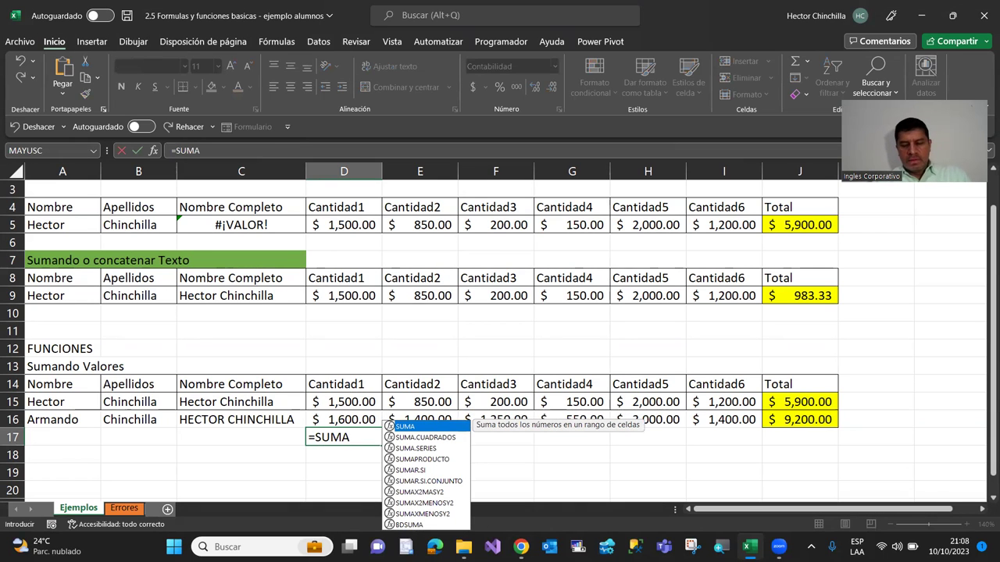
{"action": "key", "text": "super+w"}
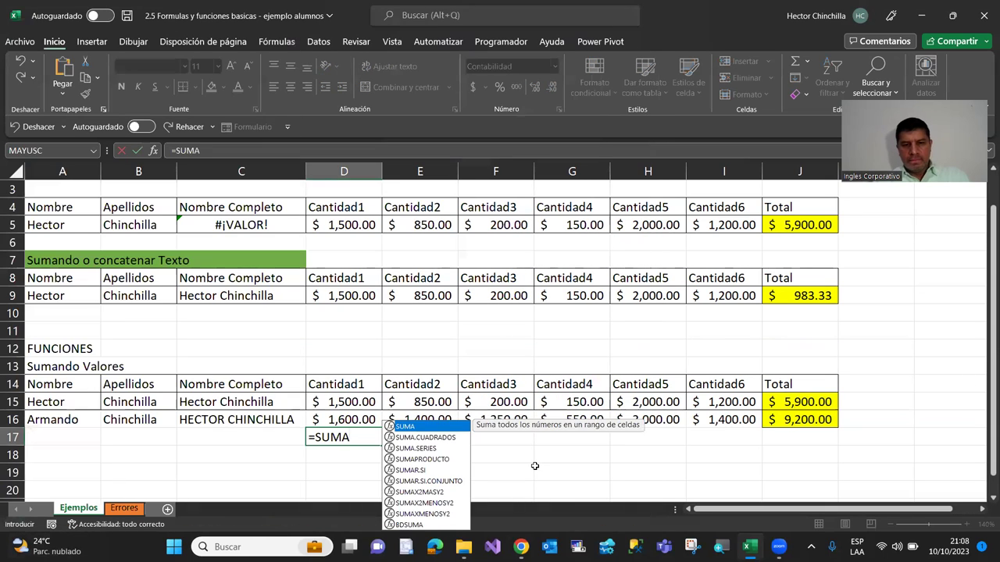
{"action": "type", "text": "("}
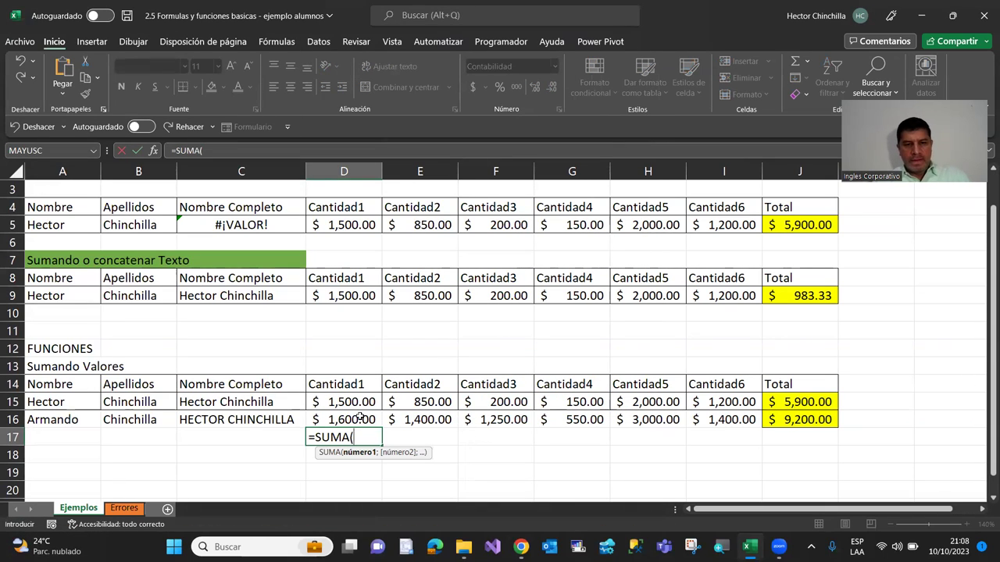
{"action": "left_click_drag", "start_coordinate": [341, 402], "coordinate": [343, 420]}
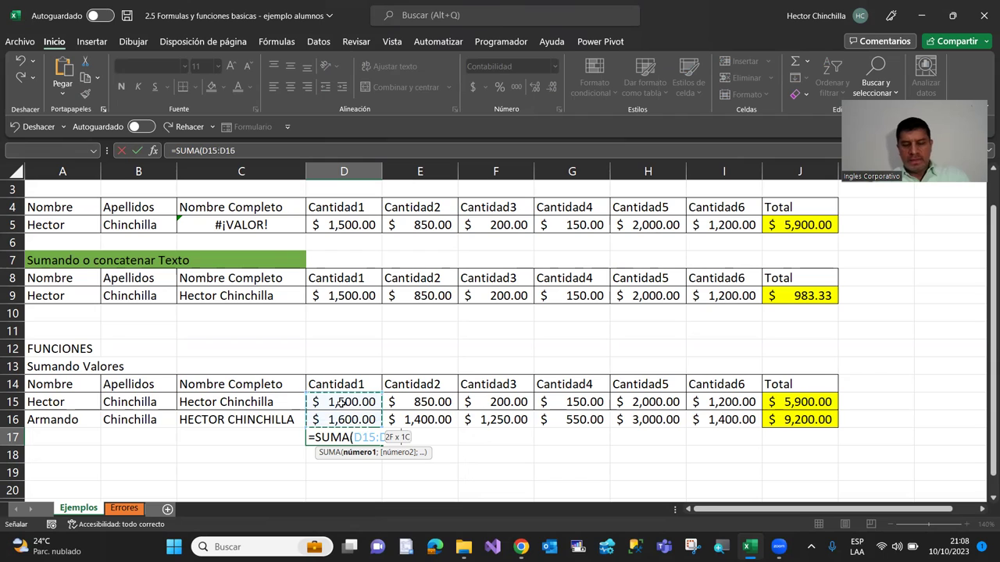
{"action": "type", "text": ")"}
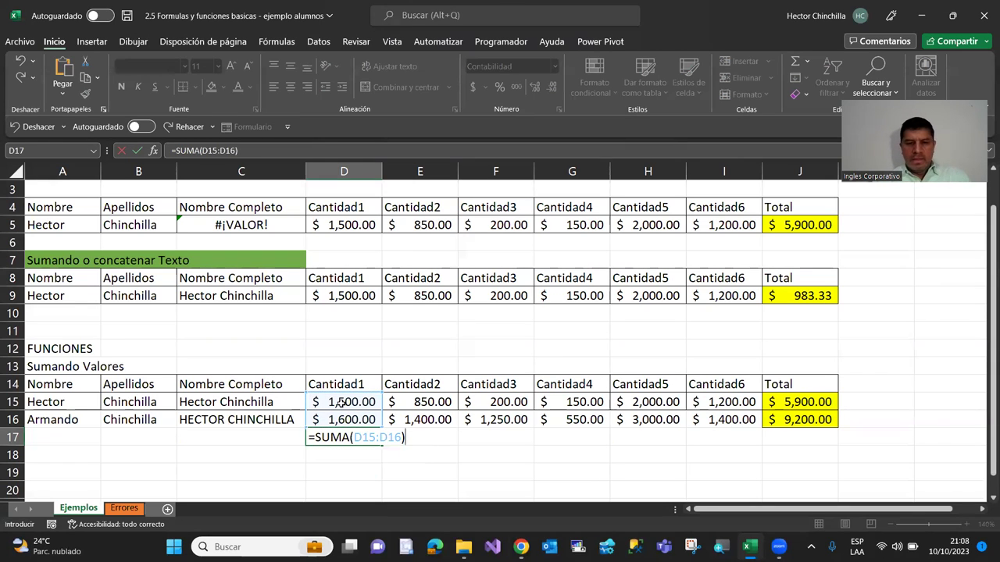
{"action": "key", "text": "Return"}
{"action": "key", "text": "Up"}
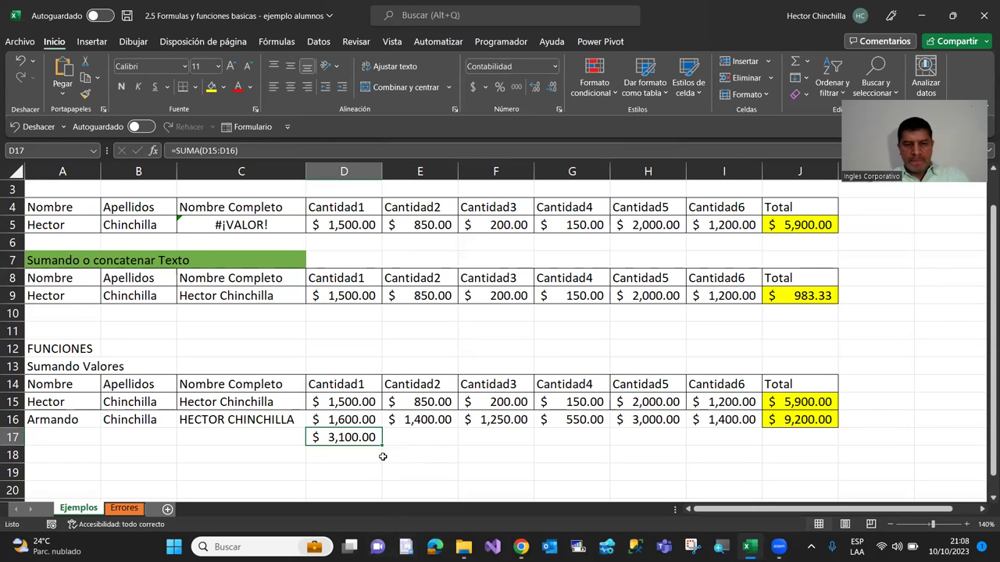
Copy the column total across to I17 and select the totals D17:I17
{"action": "left_click_drag", "start_coordinate": [381, 447], "coordinate": [736, 445]}
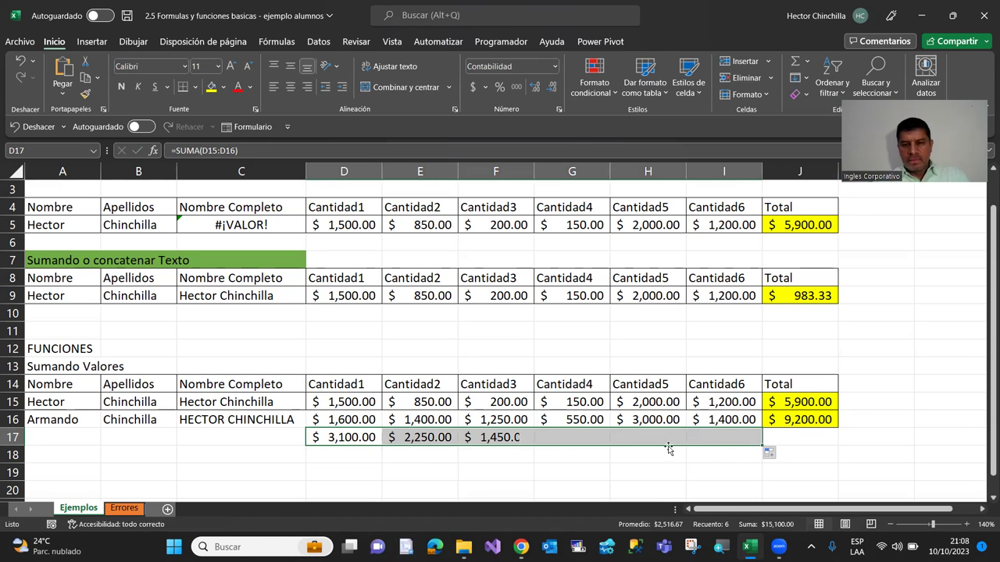
{"action": "left_click", "coordinate": [563, 459]}
{"action": "key", "text": "Left"}
{"action": "key", "text": "Left"}
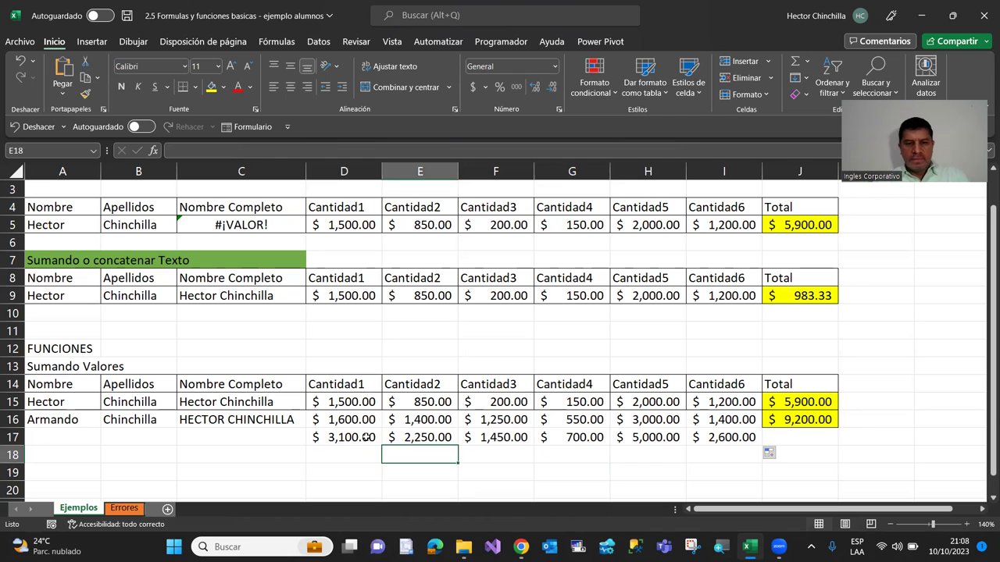
{"action": "left_click", "coordinate": [366, 438]}
{"action": "key", "text": "shift+Right"}
{"action": "key", "text": "shift+Right"}
{"action": "key", "text": "shift+Right"}
{"action": "key", "text": "shift+Right"}
{"action": "key", "text": "shift+Right"}
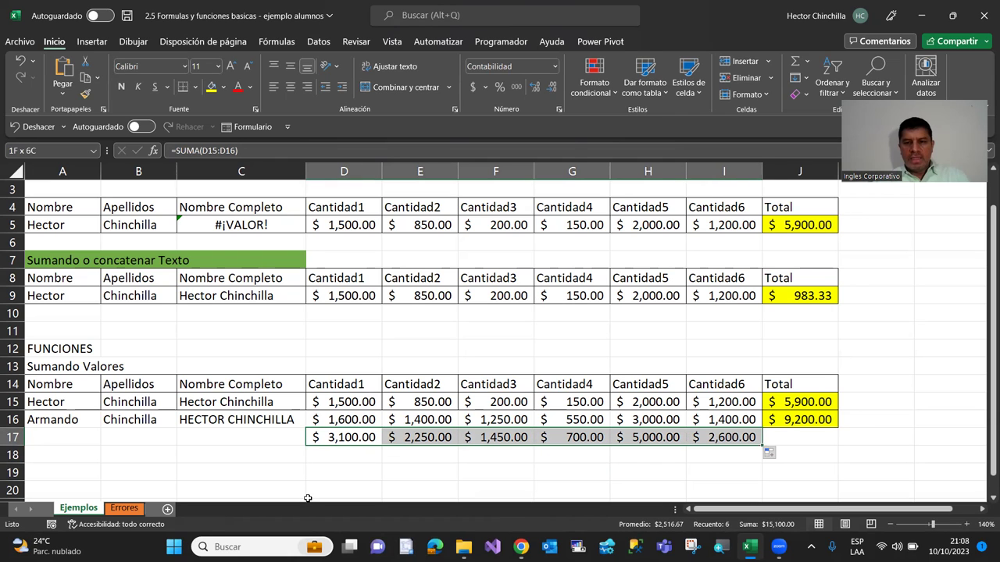
Fill the selected row 17 column totals with yellow
{"action": "left_click", "coordinate": [211, 88]}
{"action": "key", "text": "Up"}
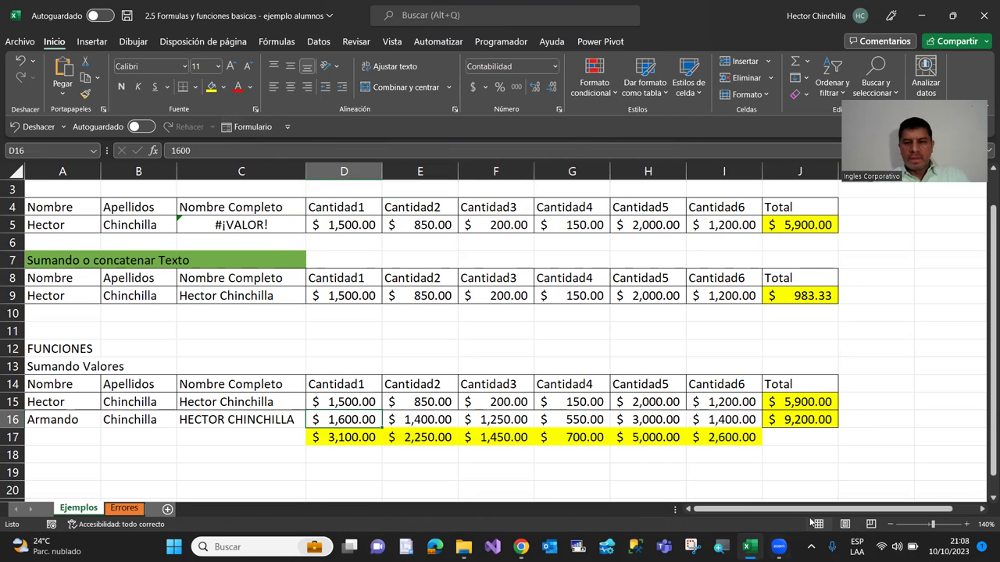
{"action": "left_click", "coordinate": [790, 401]}
{"action": "left_click", "coordinate": [794, 417]}
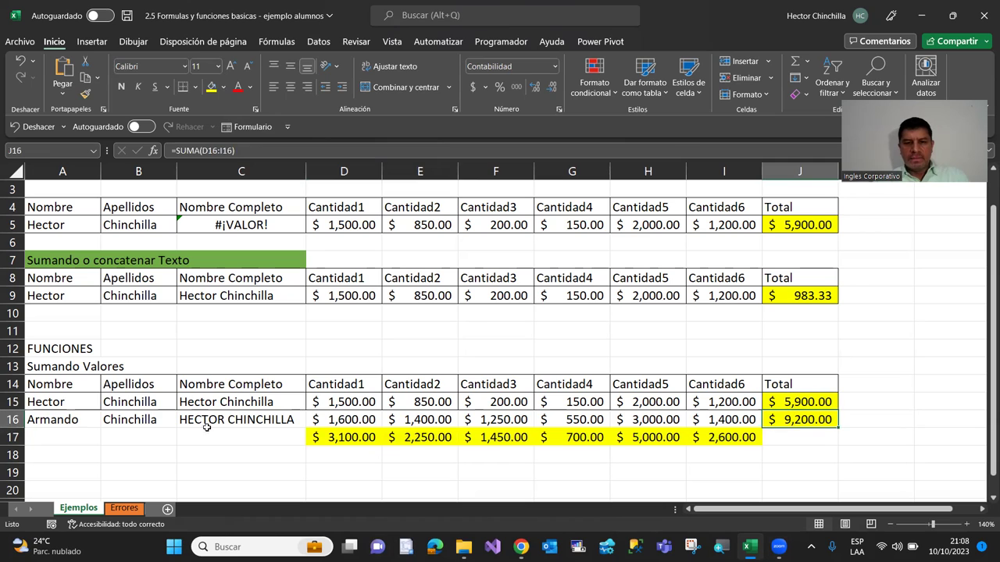
Add borders around the D17:I17 column totals
{"action": "left_click_drag", "start_coordinate": [318, 438], "coordinate": [723, 437]}
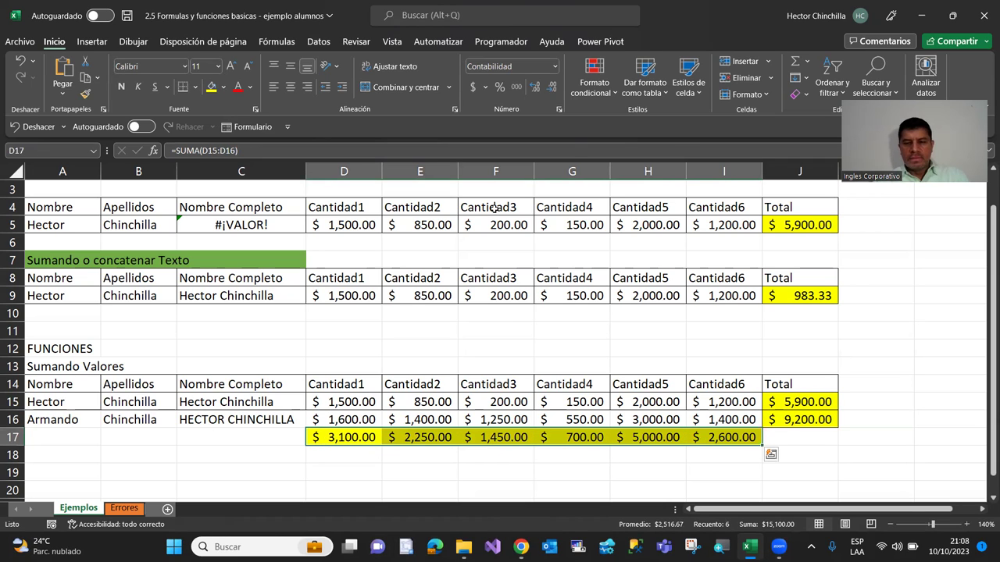
{"action": "left_click", "coordinate": [194, 87]}
{"action": "left_click", "coordinate": [242, 301]}
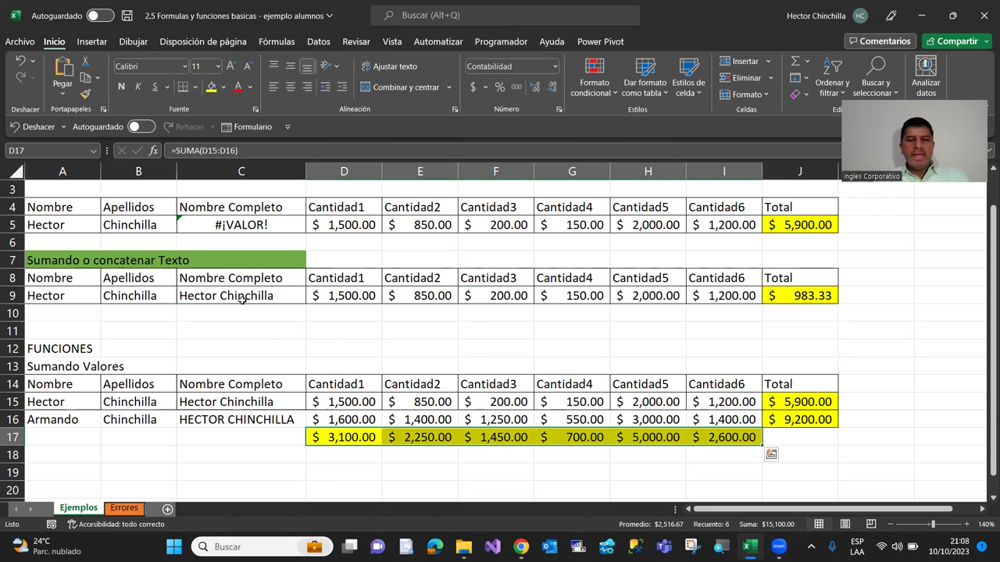
{"action": "left_click", "coordinate": [319, 399]}
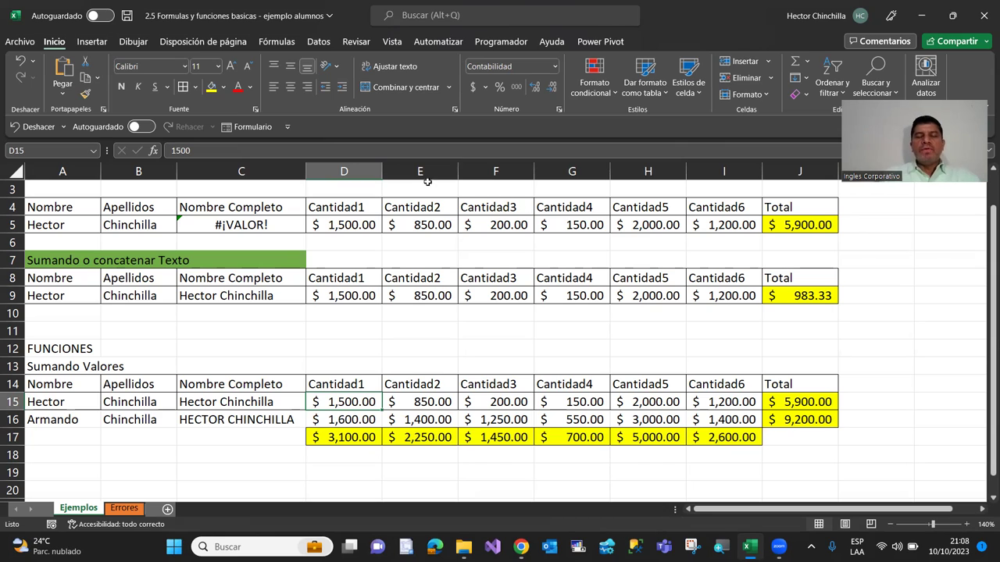
Review row 5's amounts through to the Total formula in J5
{"action": "left_click", "coordinate": [421, 225]}
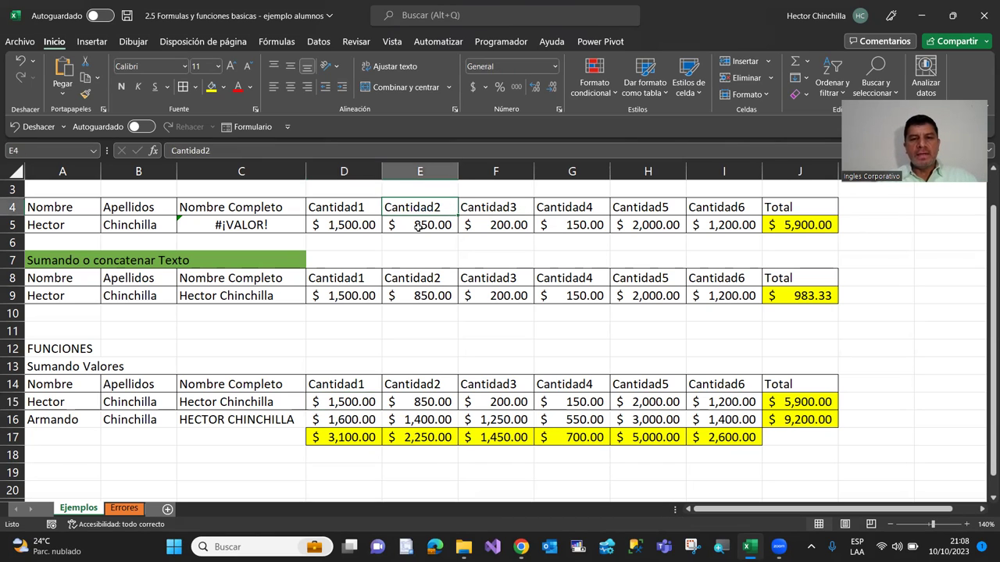
{"action": "key", "text": "Right"}
{"action": "key", "text": "Right"}
{"action": "key", "text": "Right"}
{"action": "key", "text": "Right"}
{"action": "key", "text": "Down"}
{"action": "key", "text": "Down"}
{"action": "key", "text": "Down"}
{"action": "key", "text": "Down"}
{"action": "key", "text": "Up"}
{"action": "key", "text": "Up"}
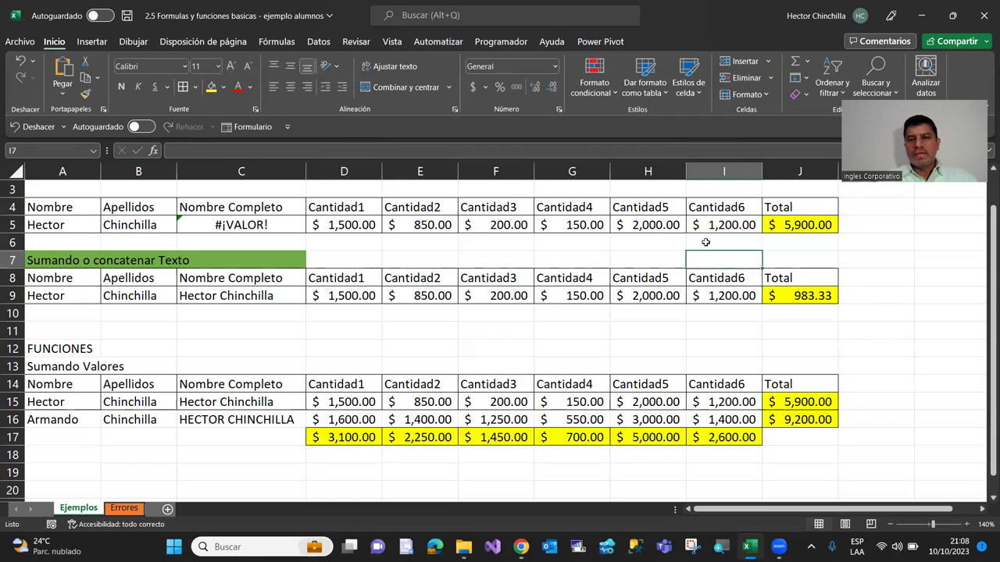
{"action": "key", "text": "Up"}
{"action": "key", "text": "Up"}
{"action": "key", "text": "Right"}
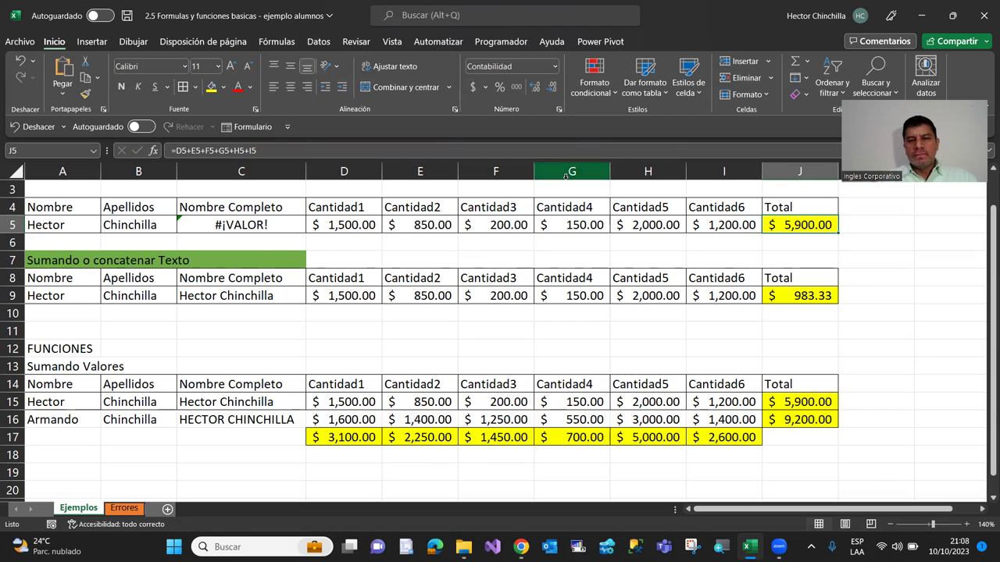
Insert two empty columns at F:G, ahead of Cantidad3
{"action": "right_click", "coordinate": [566, 177]}
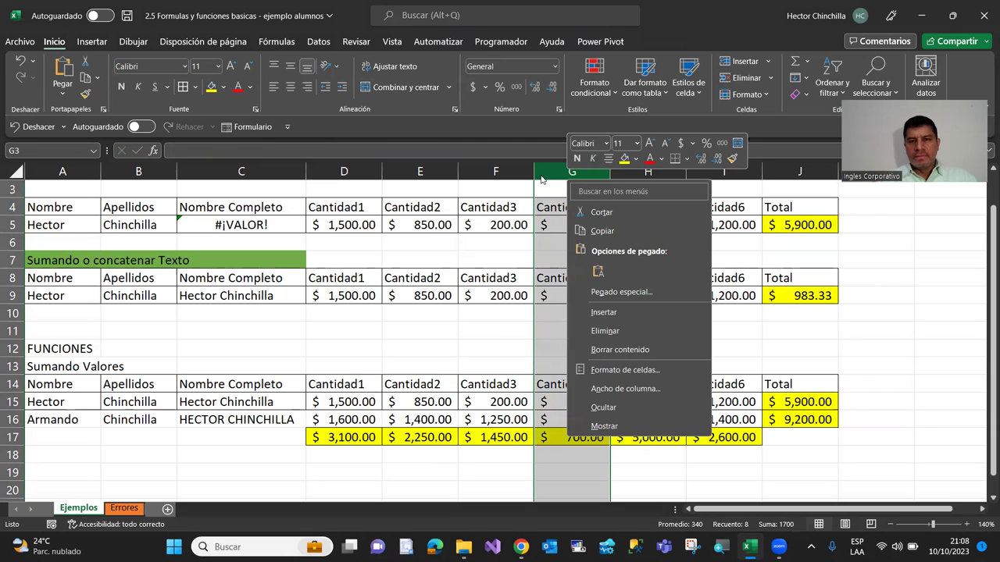
{"action": "left_click", "coordinate": [513, 177]}
{"action": "left_click", "coordinate": [512, 176]}
{"action": "key", "text": "shift+Right"}
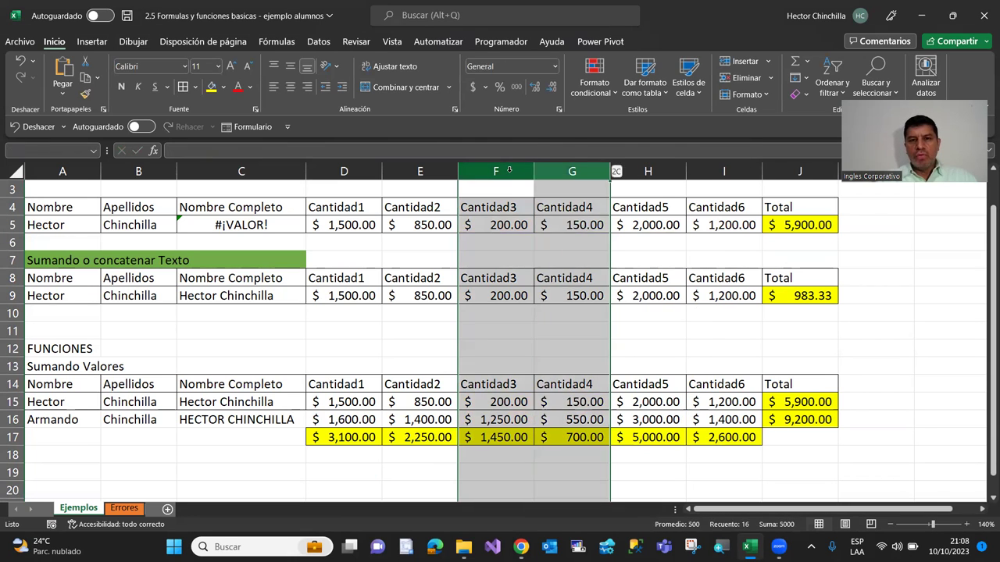
{"action": "right_click", "coordinate": [510, 175]}
{"action": "left_click", "coordinate": [551, 309]}
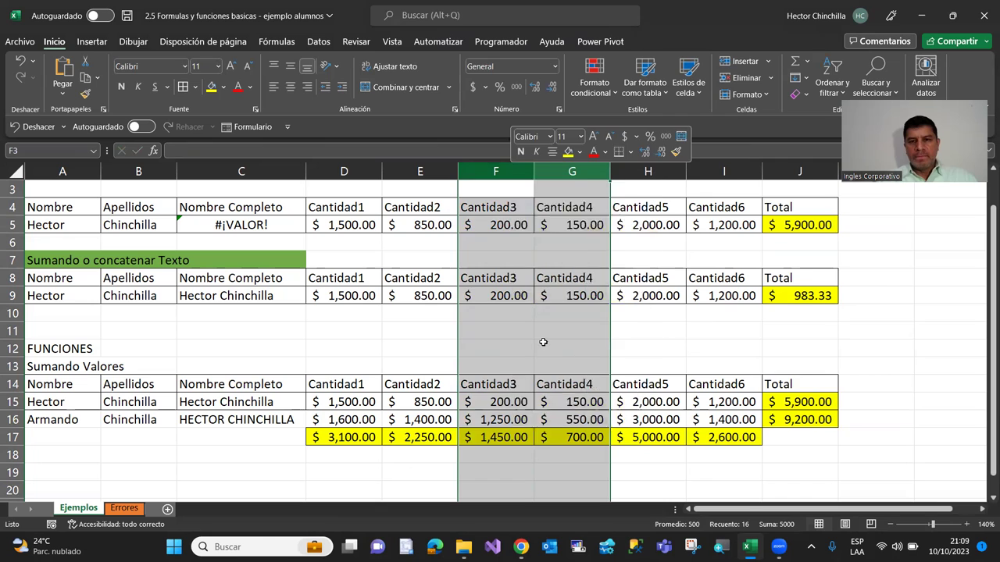
{"action": "left_click", "coordinate": [482, 231]}
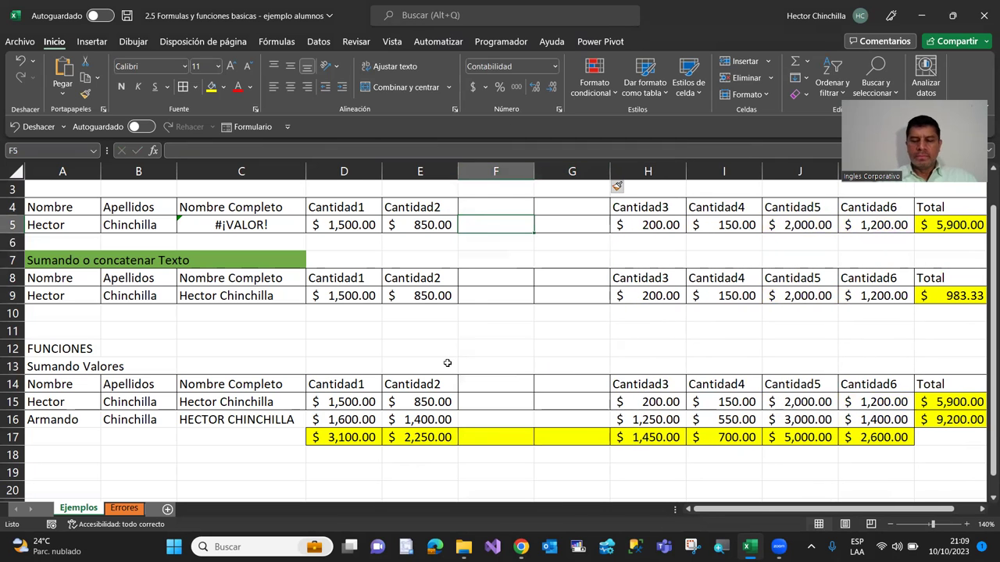
Head the new columns F4 and G4 as Cantidad2.1 and Cantidad2.2
{"action": "key", "text": "Right"}
{"action": "key", "text": "Right"}
{"action": "key", "text": "Right"}
{"action": "key", "text": "Right"}
{"action": "key", "text": "Right"}
{"action": "key", "text": "Right"}
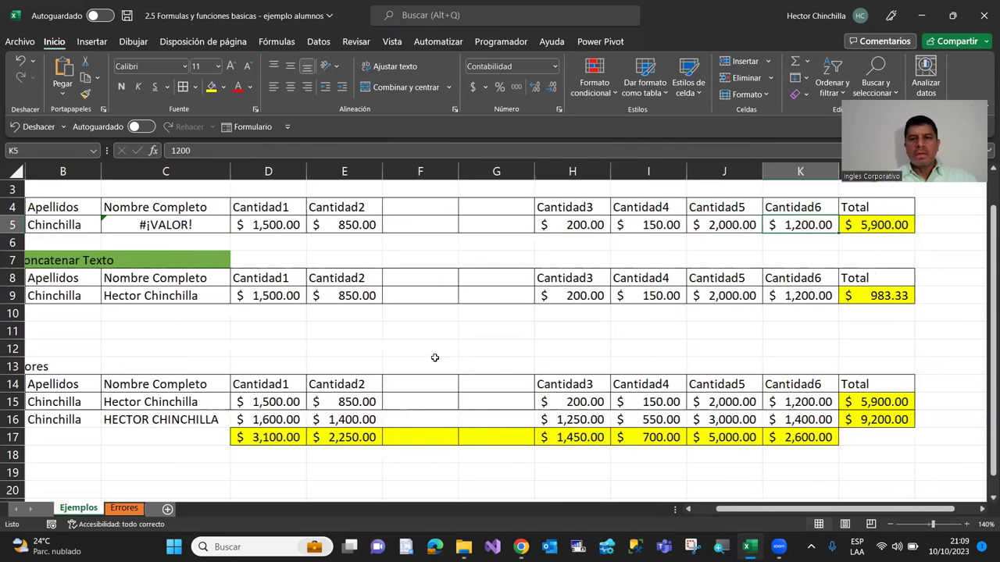
{"action": "key", "text": "Left"}
{"action": "key", "text": "Left"}
{"action": "key", "text": "Left"}
{"action": "key", "text": "Left"}
{"action": "key", "text": "Left"}
{"action": "key", "text": "Left"}
{"action": "key", "text": "Up"}
{"action": "key", "text": "Right"}
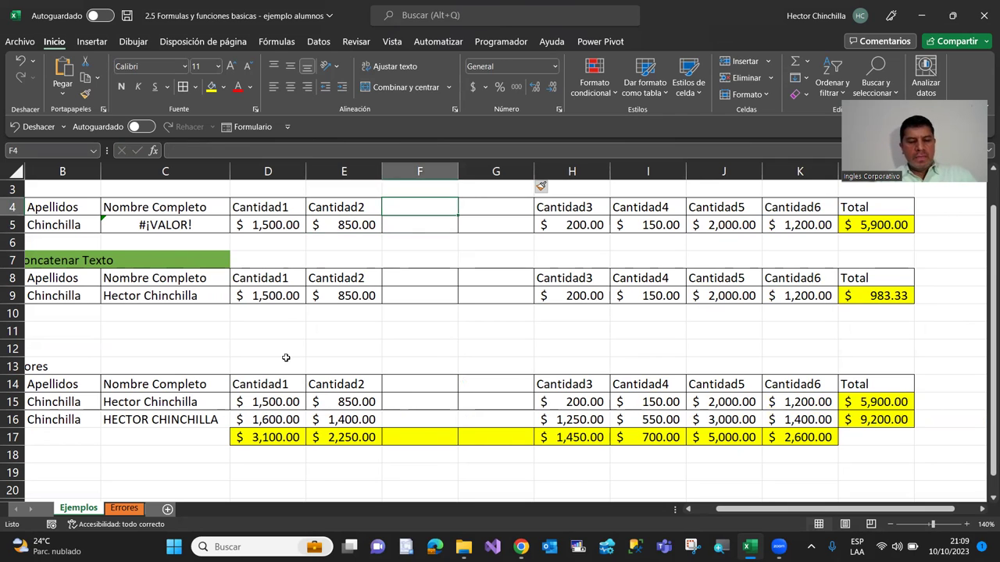
{"action": "type", "text": "Cantidad"}
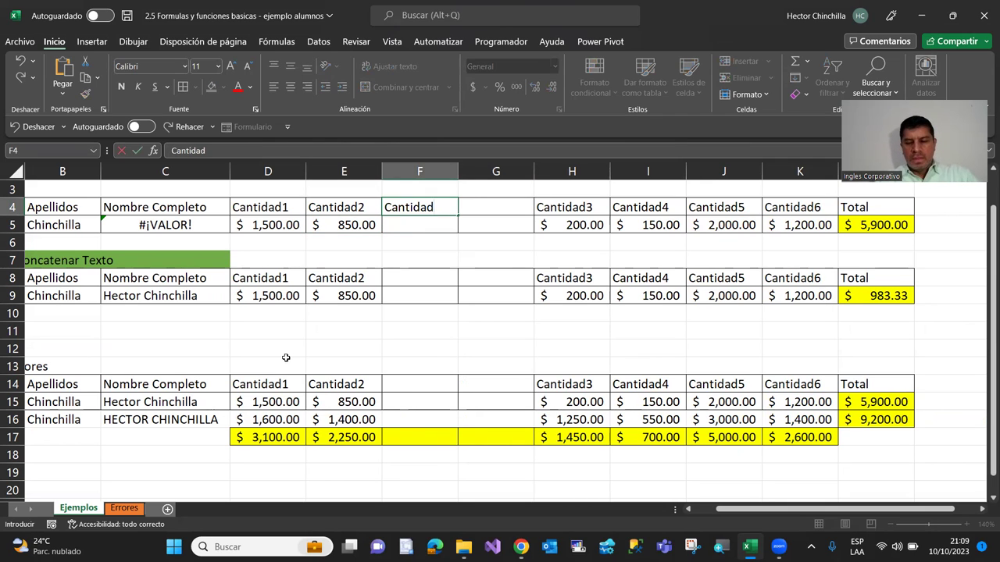
{"action": "key", "text": "Return"}
{"action": "key", "text": "Up"}
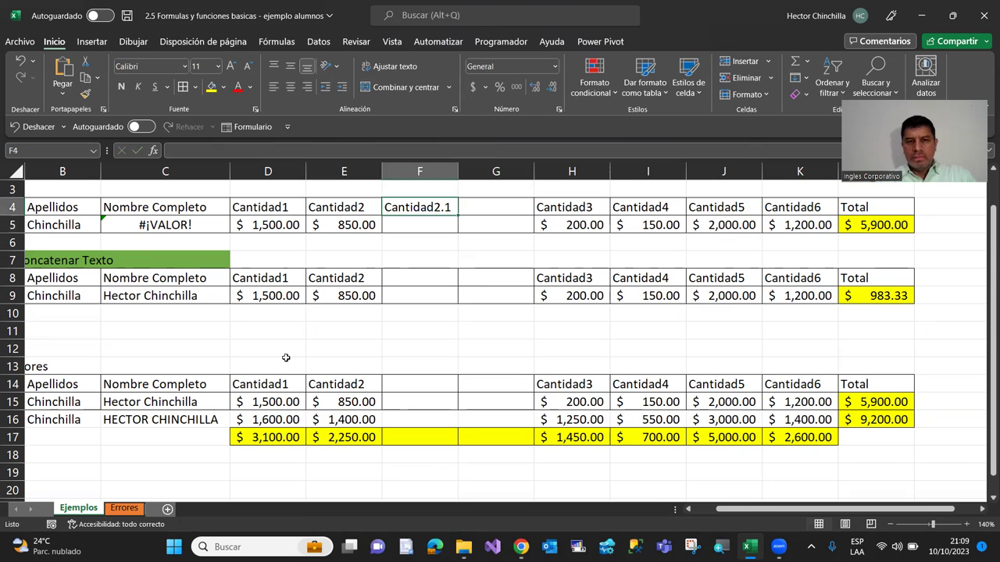
{"action": "key", "text": "Right"}
{"action": "type", "text": "Cantidad2.2"}
{"action": "key", "text": "Return"}
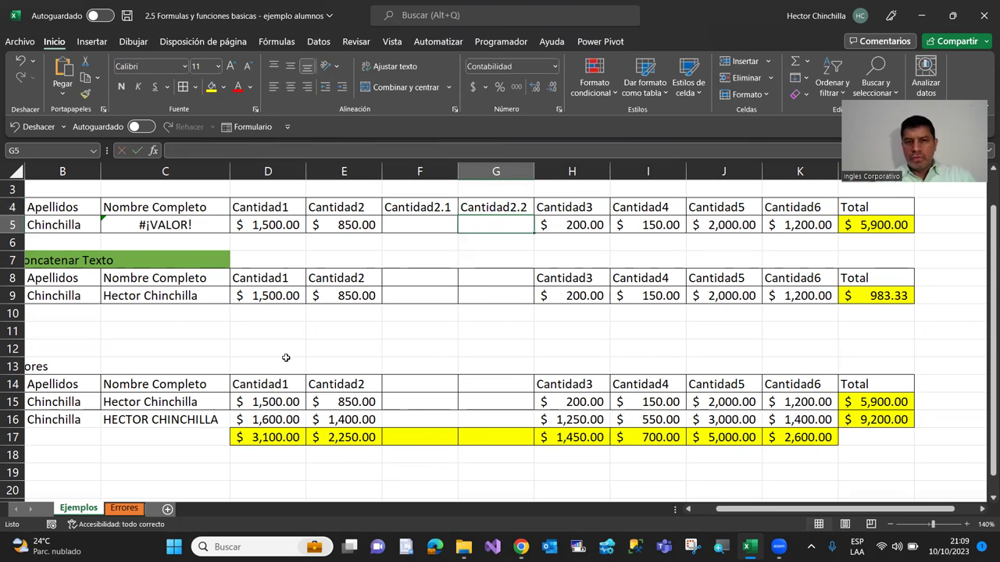
Enter 500 in F5 and 400 in G5 under the new headings
{"action": "key", "text": "Right"}
{"action": "key", "text": "Right"}
{"action": "key", "text": "Right"}
{"action": "key", "text": "Right"}
{"action": "key", "text": "Right"}
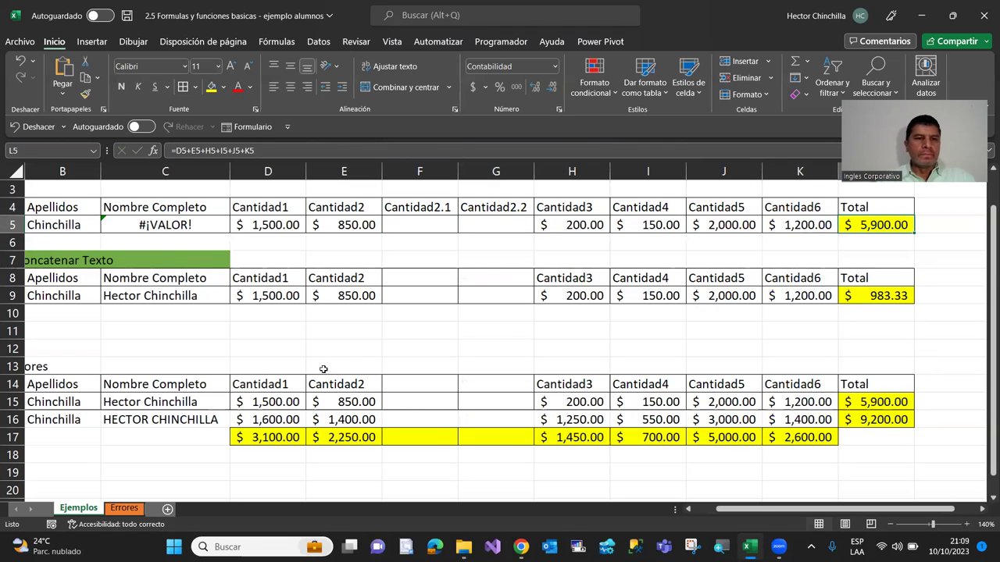
{"action": "key", "text": "Left"}
{"action": "key", "text": "Left"}
{"action": "key", "text": "Left"}
{"action": "key", "text": "Left"}
{"action": "key", "text": "Left"}
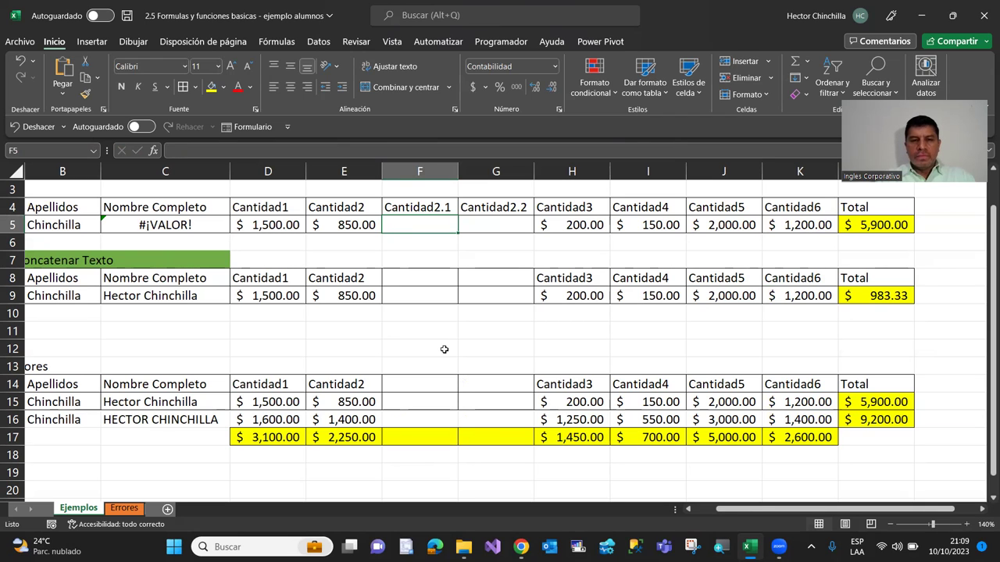
{"action": "type", "text": "500"}
{"action": "key", "text": "Tab"}
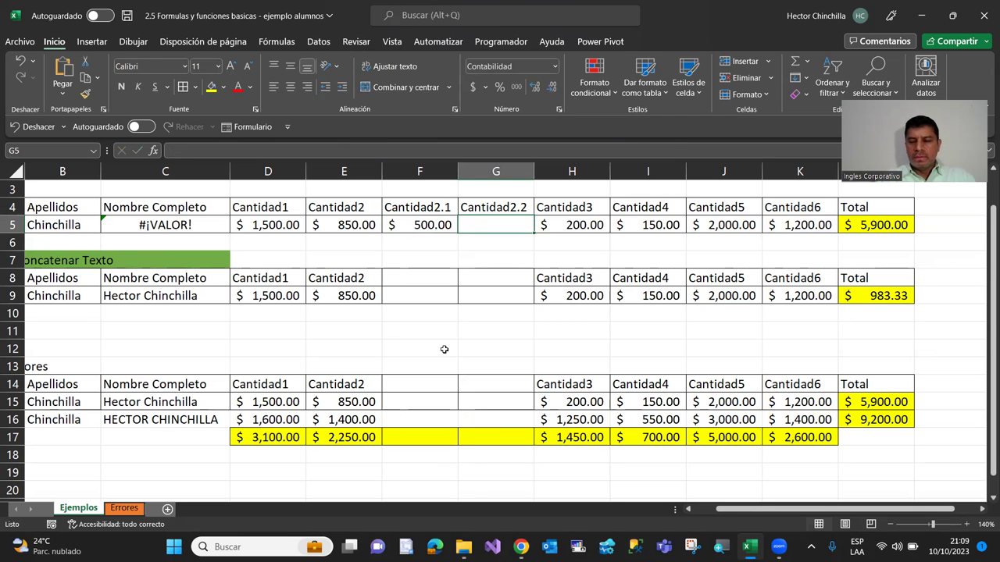
{"action": "type", "text": "40"}
{"action": "key", "text": "Return"}
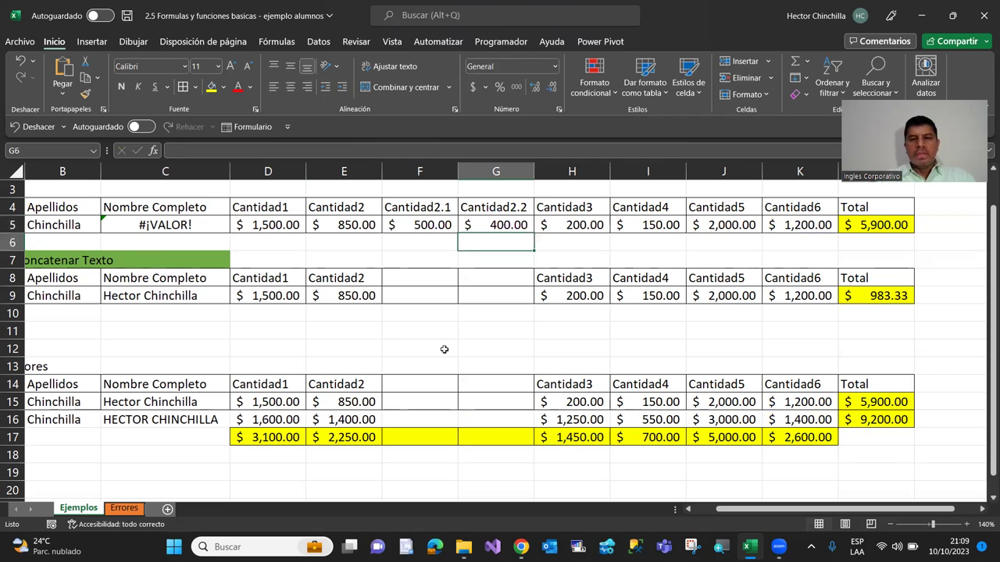
{"action": "key", "text": "Up"}
{"action": "key", "text": "Left"}
{"action": "key", "text": "Left"}
{"action": "key", "text": "Right"}
{"action": "key", "text": "Right"}
{"action": "key", "text": "Left"}
{"action": "key", "text": "Right"}
{"action": "key", "text": "Left"}
{"action": "key", "text": "Right"}
{"action": "key", "text": "Left"}
{"action": "key", "text": "Right"}
{"action": "key", "text": "Left"}
{"action": "key", "text": "Right"}
{"action": "key", "text": "Right"}
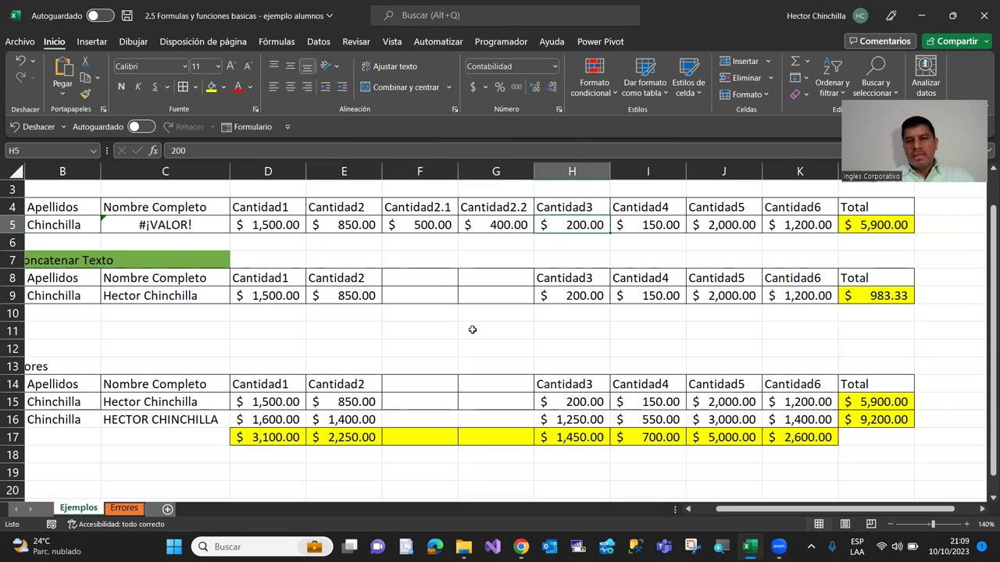
{"action": "key", "text": "Left"}
{"action": "key", "text": "Left"}
{"action": "key", "text": "Right"}
{"action": "key", "text": "Right"}
{"action": "key", "text": "Right"}
{"action": "key", "text": "Right"}
{"action": "key", "text": "Right"}
{"action": "key", "text": "Right"}
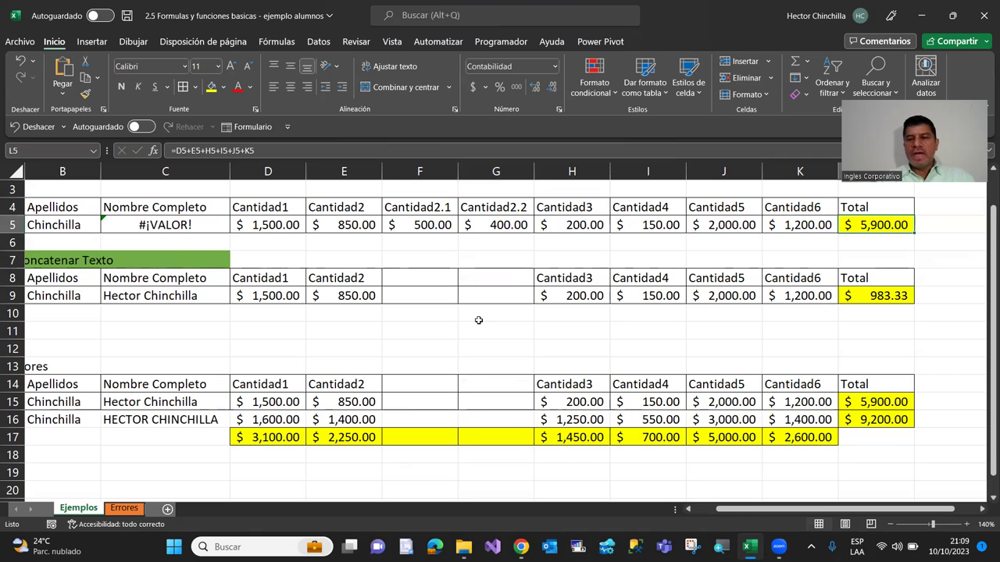
{"action": "key", "text": "Left"}
{"action": "key", "text": "Left"}
{"action": "key", "text": "Left"}
{"action": "key", "text": "Left"}
{"action": "key", "text": "Left"}
{"action": "key", "text": "Left"}
{"action": "key", "text": "Right"}
{"action": "key", "text": "Left"}
{"action": "key", "text": "Right"}
{"action": "key", "text": "Right"}
{"action": "key", "text": "Right"}
{"action": "key", "text": "Left"}
{"action": "key", "text": "Left"}
{"action": "key", "text": "Left"}
{"action": "key", "text": "Right"}
{"action": "key", "text": "Right"}
{"action": "key", "text": "Right"}
{"action": "key", "text": "Right"}
{"action": "key", "text": "Right"}
{"action": "key", "text": "Right"}
{"action": "key", "text": "Right"}
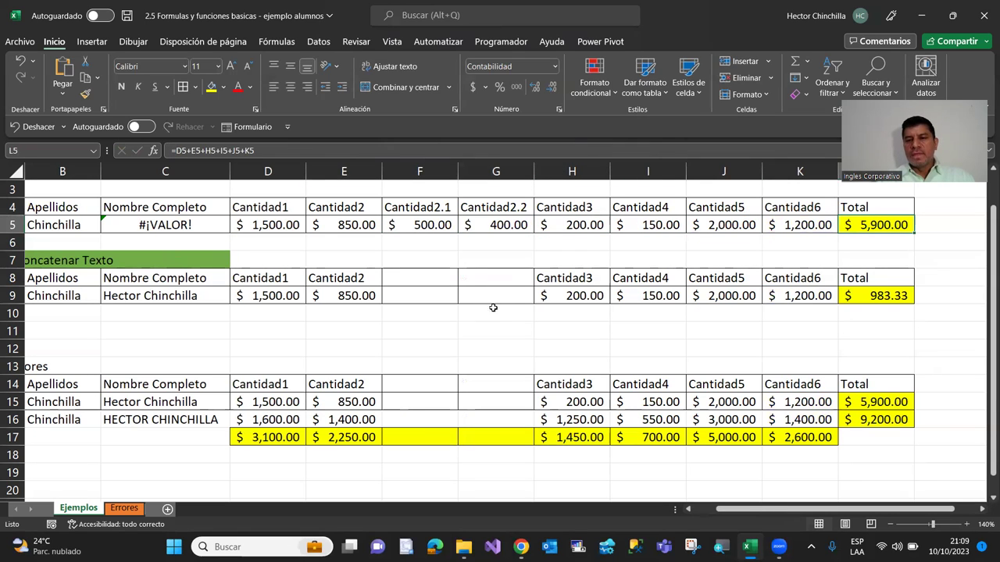
{"action": "key", "text": "Down"}
{"action": "key", "text": "Down"}
{"action": "key", "text": "Down"}
{"action": "key", "text": "Down"}
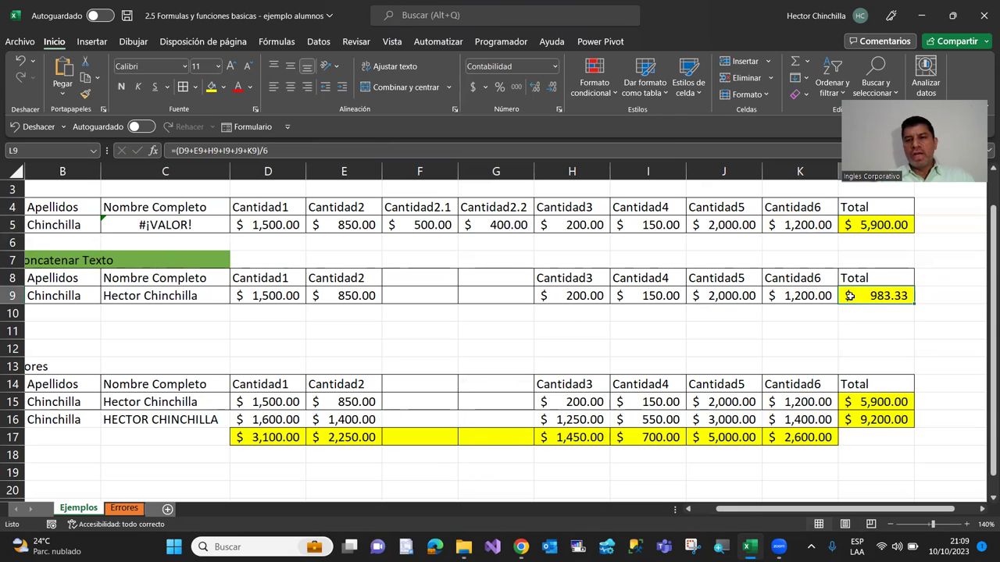
{"action": "left_click", "coordinate": [868, 228]}
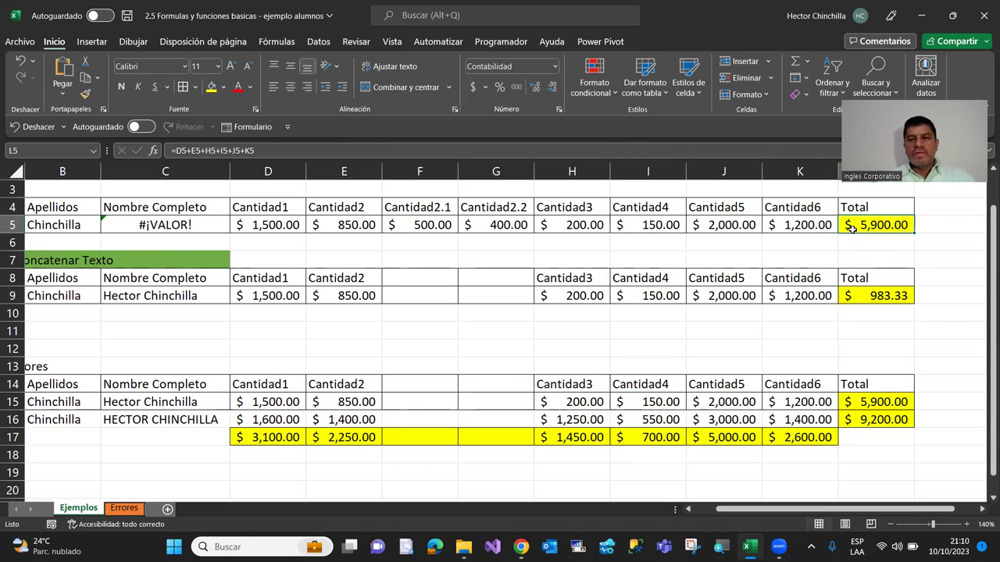
{"action": "left_click", "coordinate": [435, 225]}
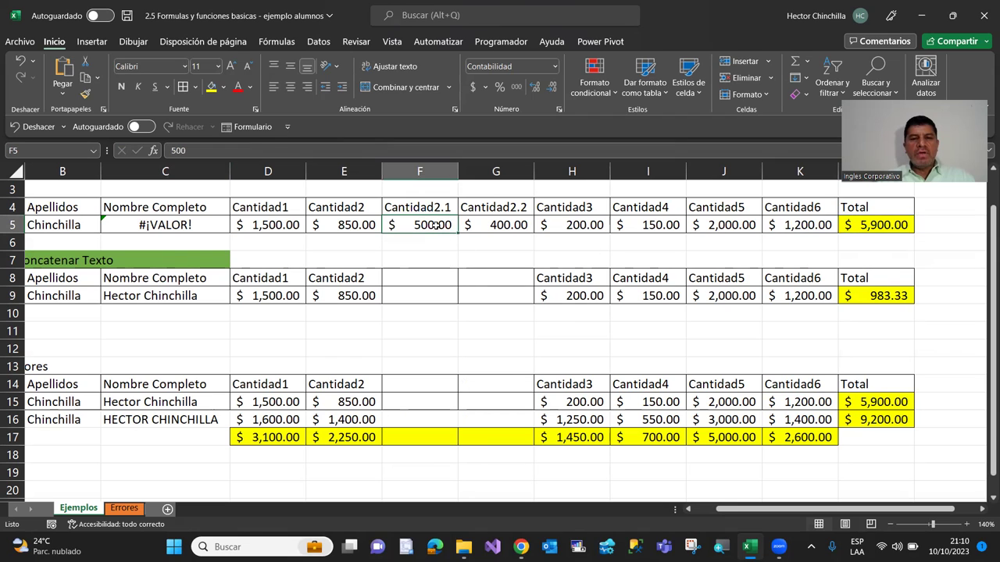
{"action": "left_click", "coordinate": [506, 223]}
{"action": "left_click", "coordinate": [852, 226]}
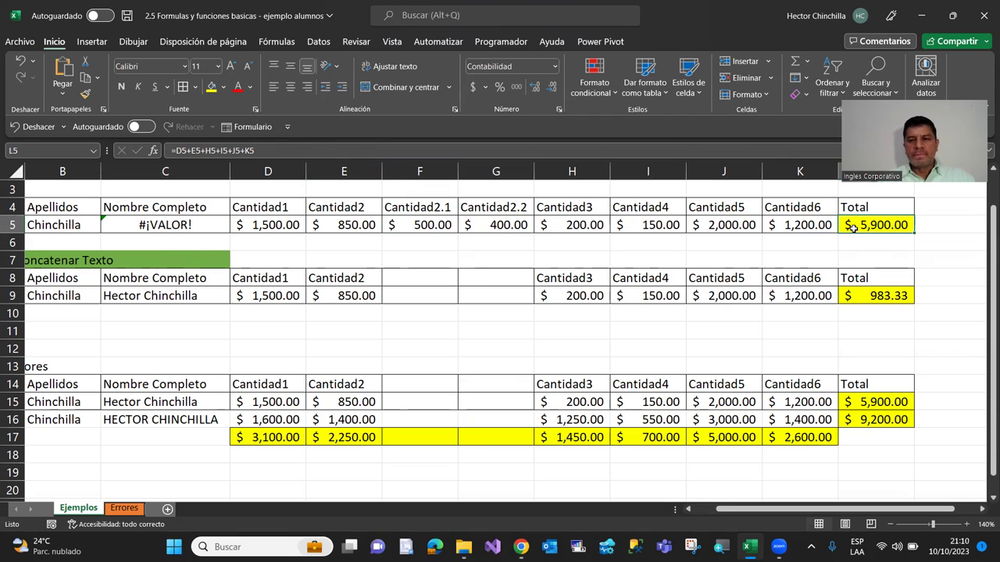
{"action": "left_click", "coordinate": [422, 383]}
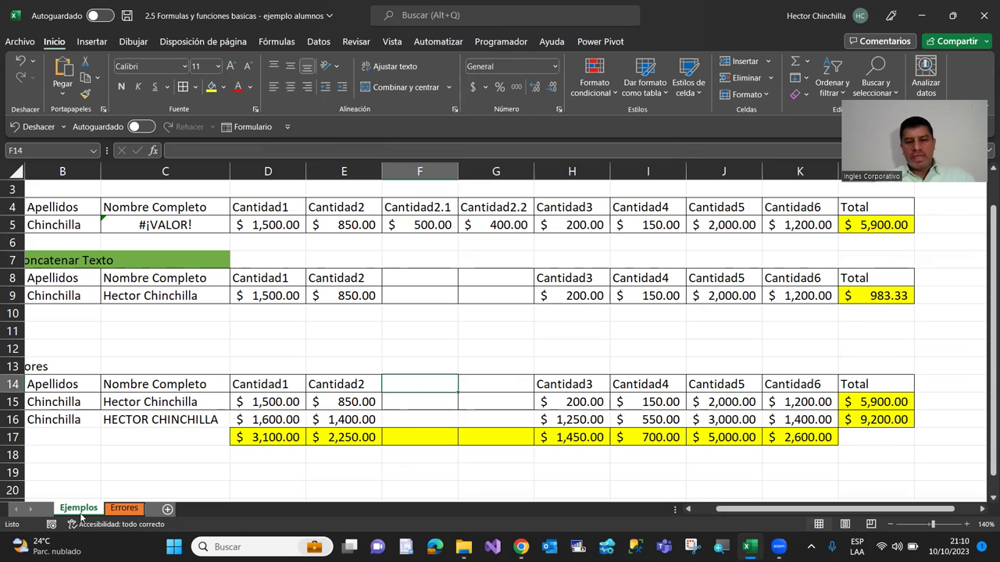
Rename F14 to Cantidad2.1 and enter 1,000 in F15
{"action": "type", "text": "Cantida"}
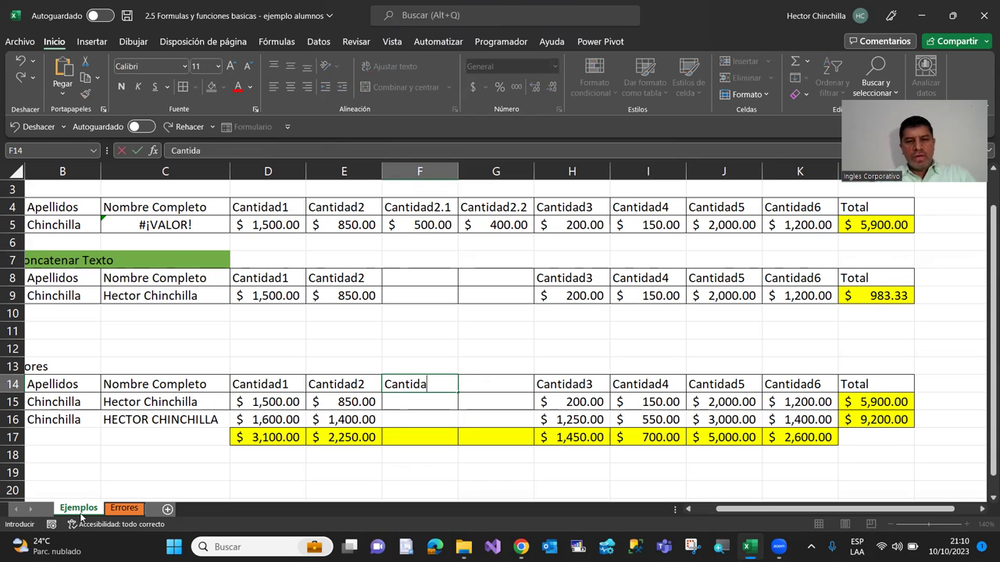
{"action": "type", "text": "d1"}
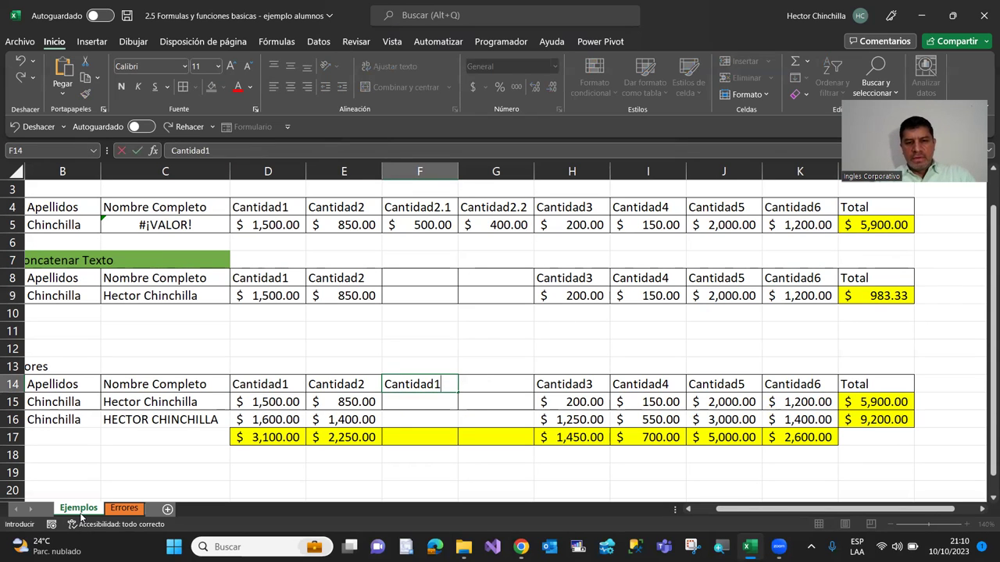
{"action": "key", "text": "BackSpace"}
{"action": "type", "text": "2.1"}
{"action": "key", "text": "Return"}
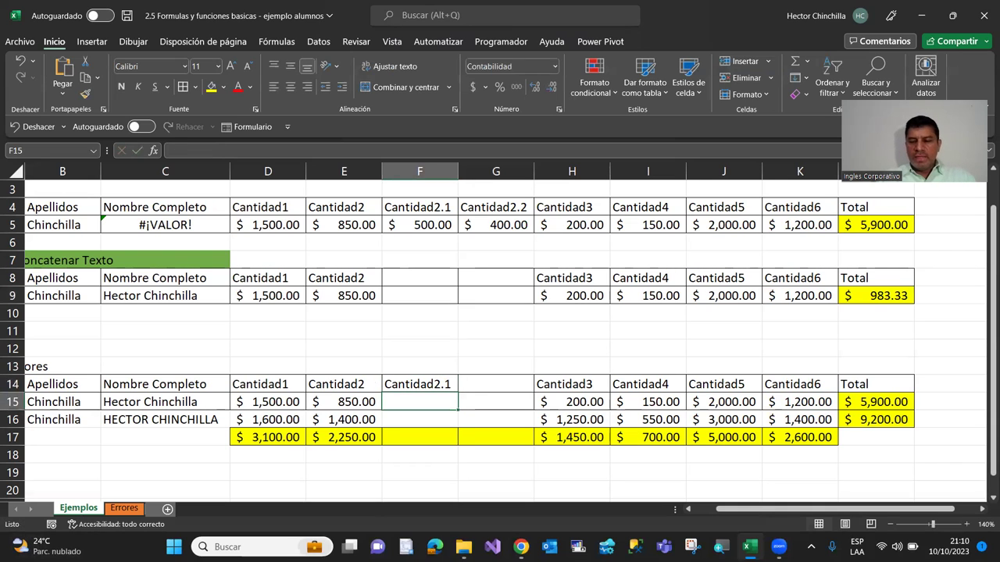
{"action": "type", "text": "1000"}
{"action": "key", "text": "Return"}
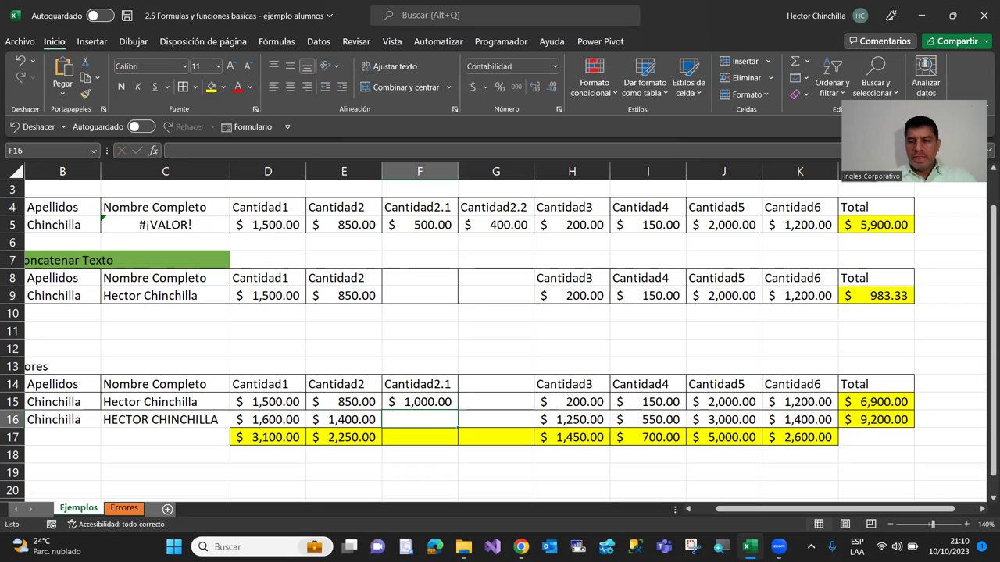
{"action": "key", "text": "Up"}
{"action": "key", "text": "Right"}
{"action": "key", "text": "Up"}
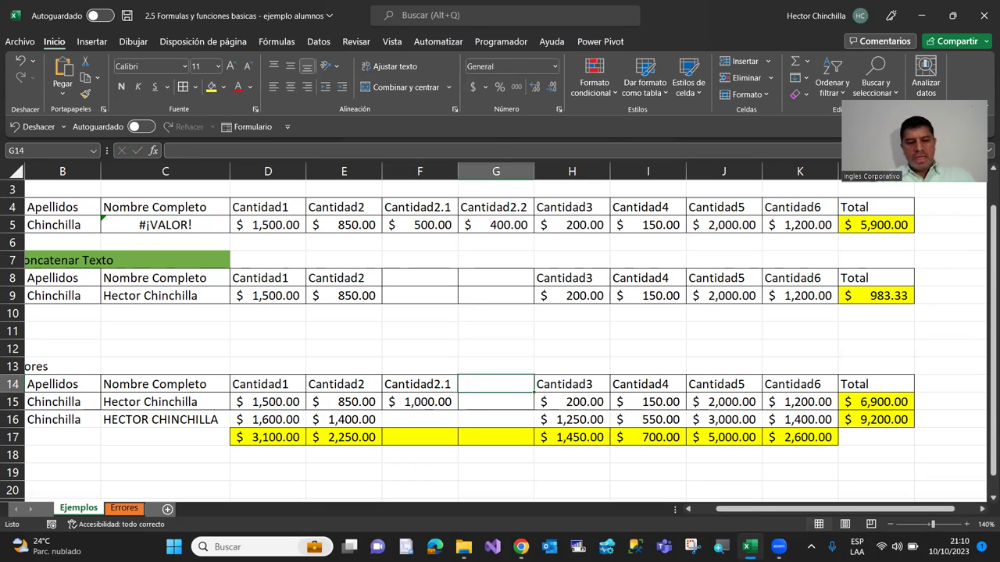
Head G14 as Cantidad2.2 and enter 1,000 in G15
{"action": "type", "text": "Cantidad2.2"}
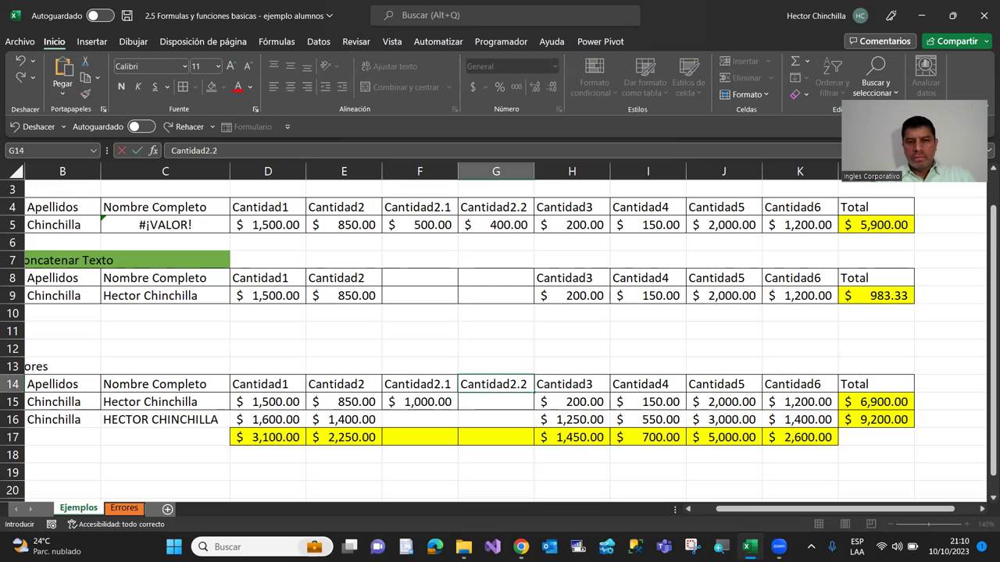
{"action": "key", "text": "Return"}
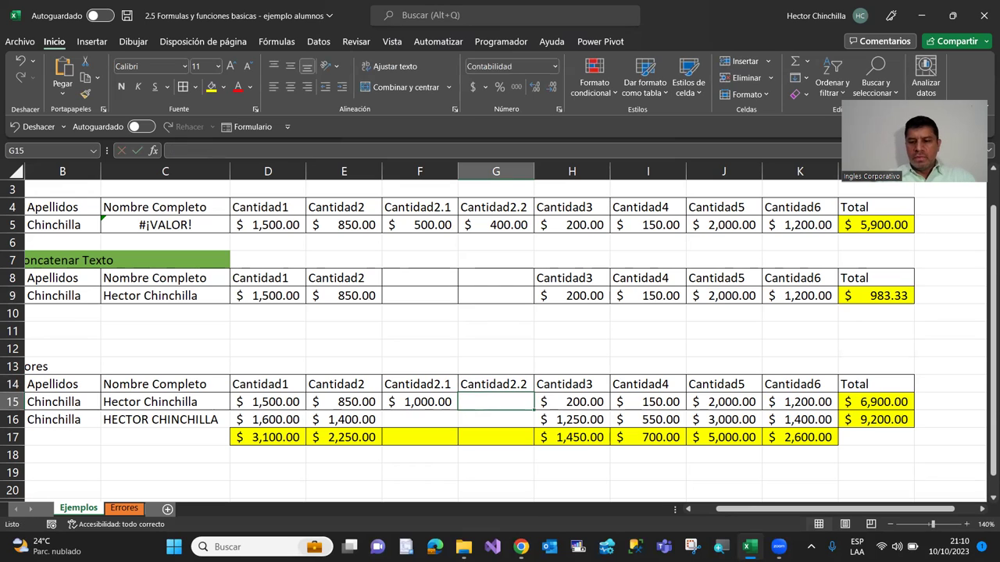
{"action": "type", "text": "1,000"}
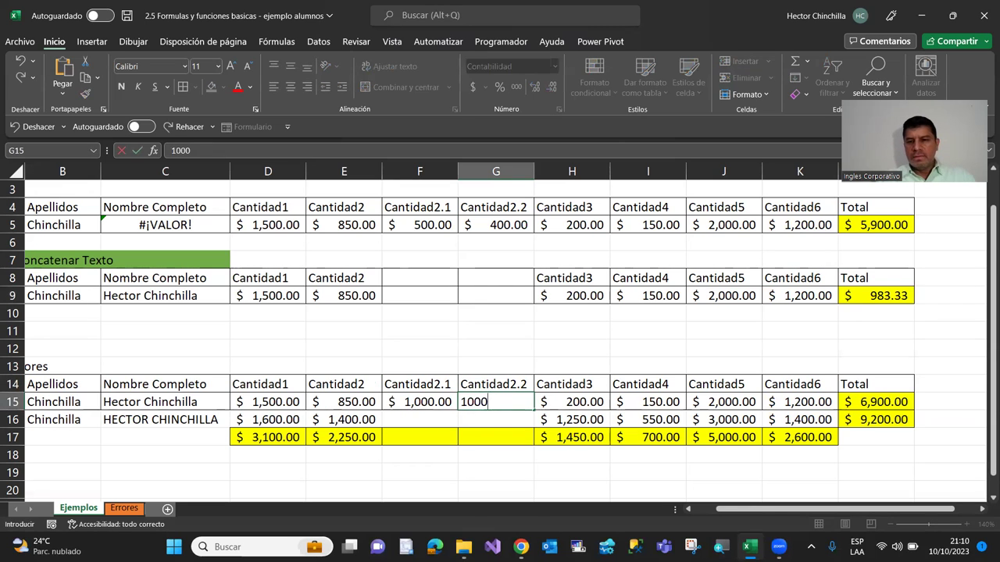
{"action": "key", "text": "Return"}
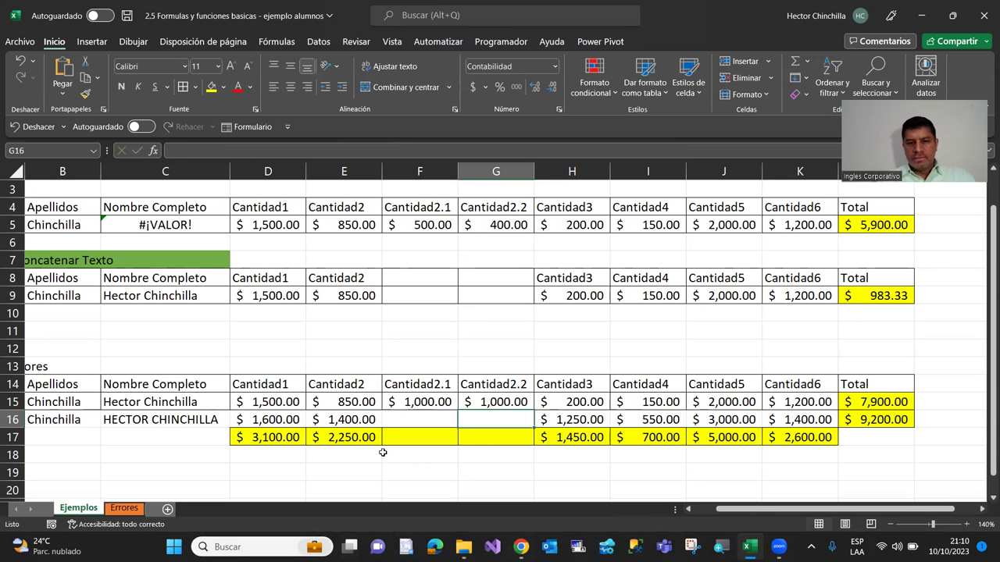
Enter 500 in F16 and 800 in G16, lifting the totals to 7,900 and 10,500
{"action": "left_click", "coordinate": [396, 420]}
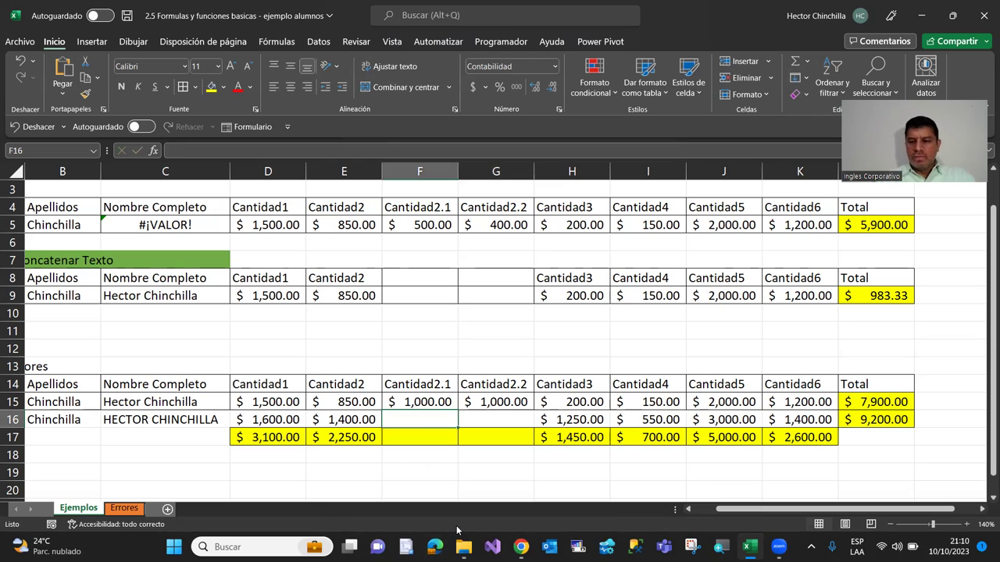
{"action": "type", "text": "500"}
{"action": "key", "text": "Tab"}
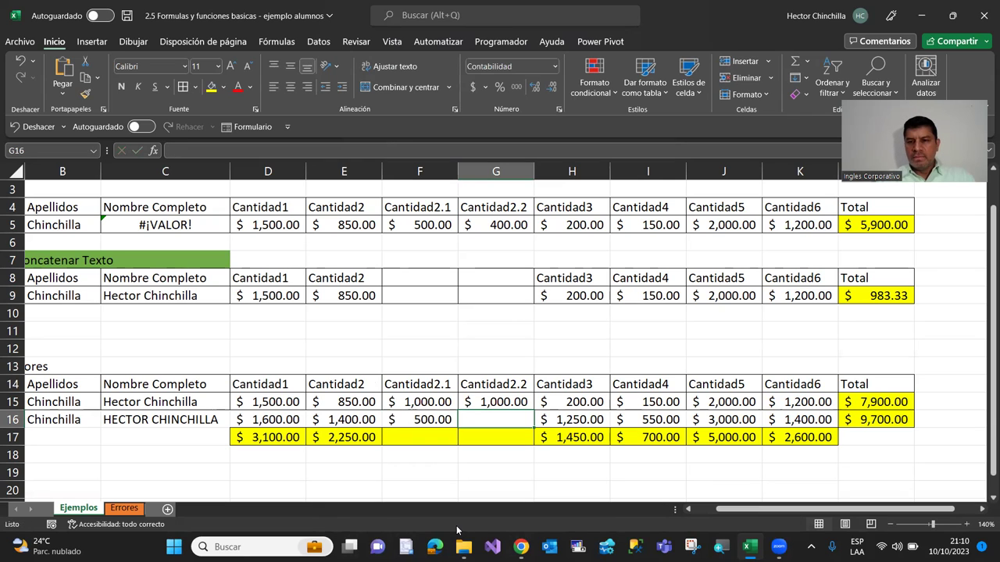
{"action": "type", "text": "800"}
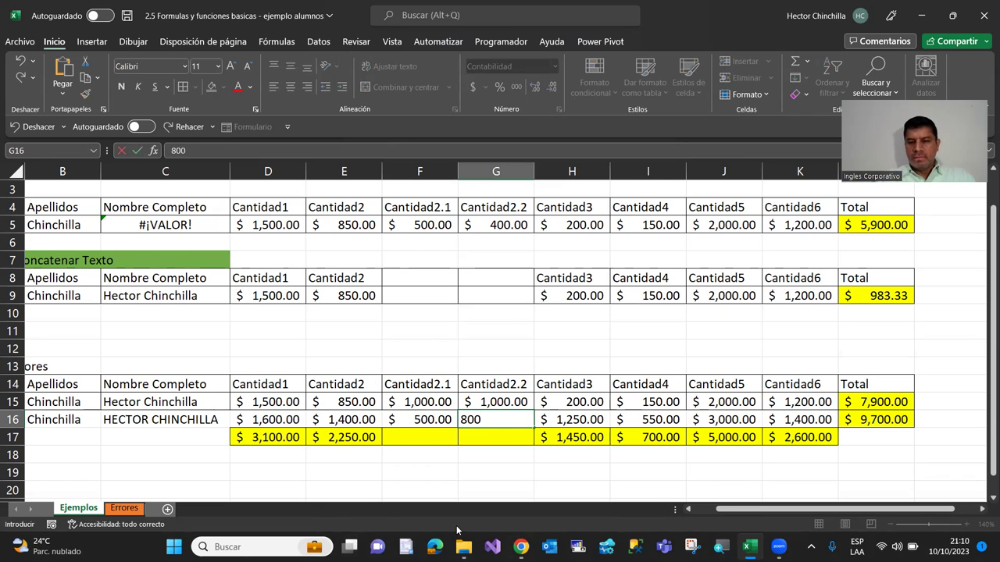
{"action": "key", "text": "Tab"}
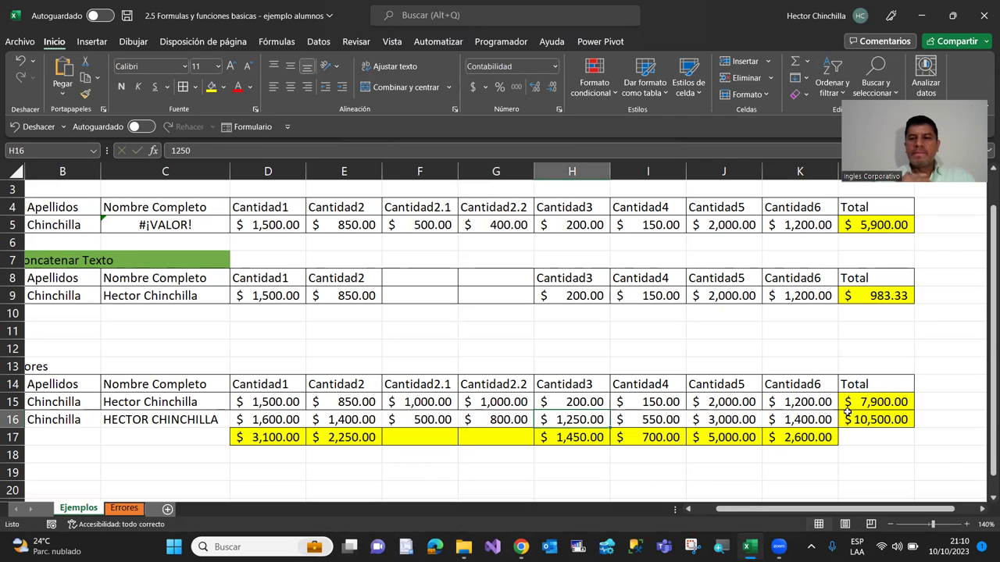
{"action": "left_click", "coordinate": [851, 402]}
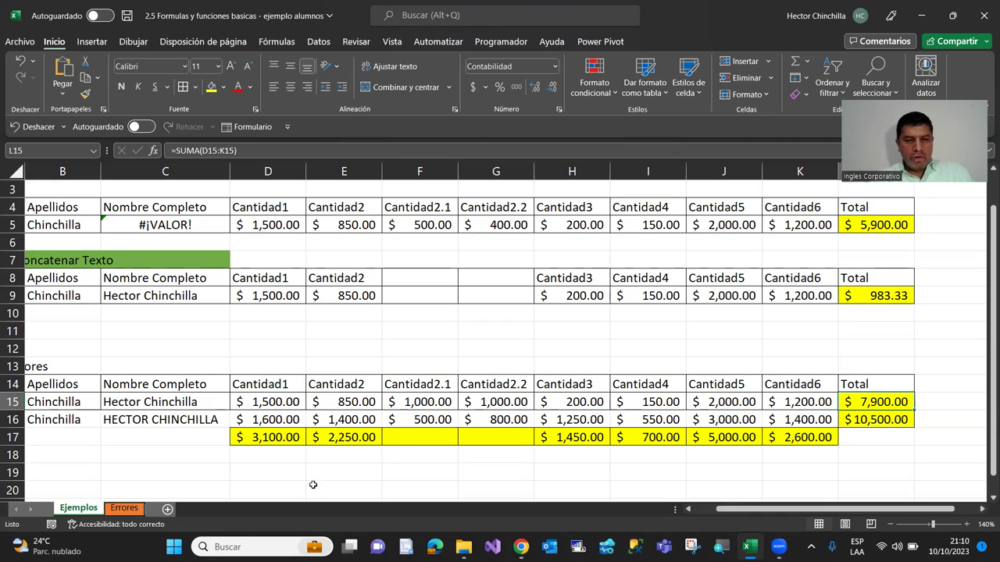
{"action": "left_click", "coordinate": [271, 439]}
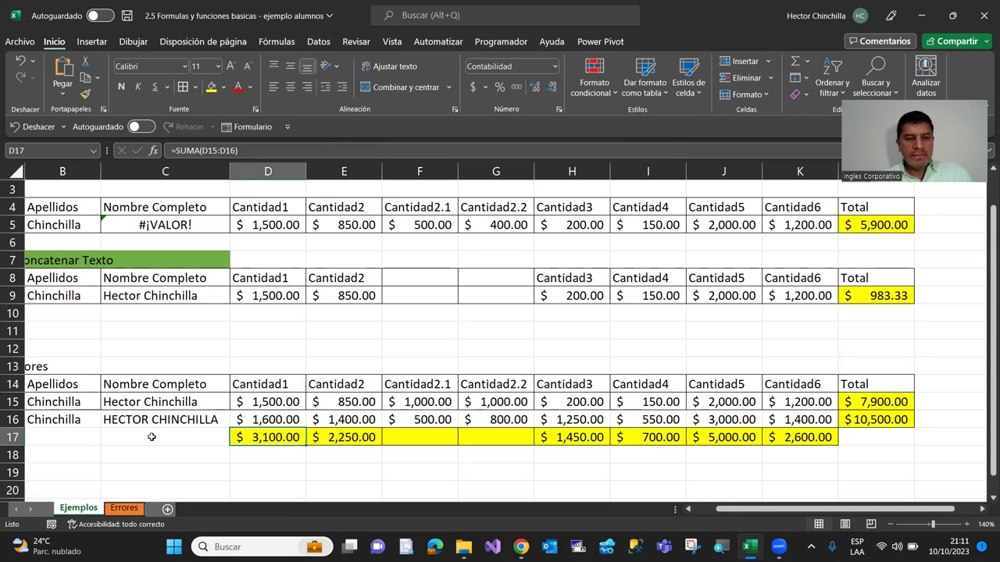
Insert a blank row at row 16 and select its cell A16
{"action": "right_click", "coordinate": [16, 419]}
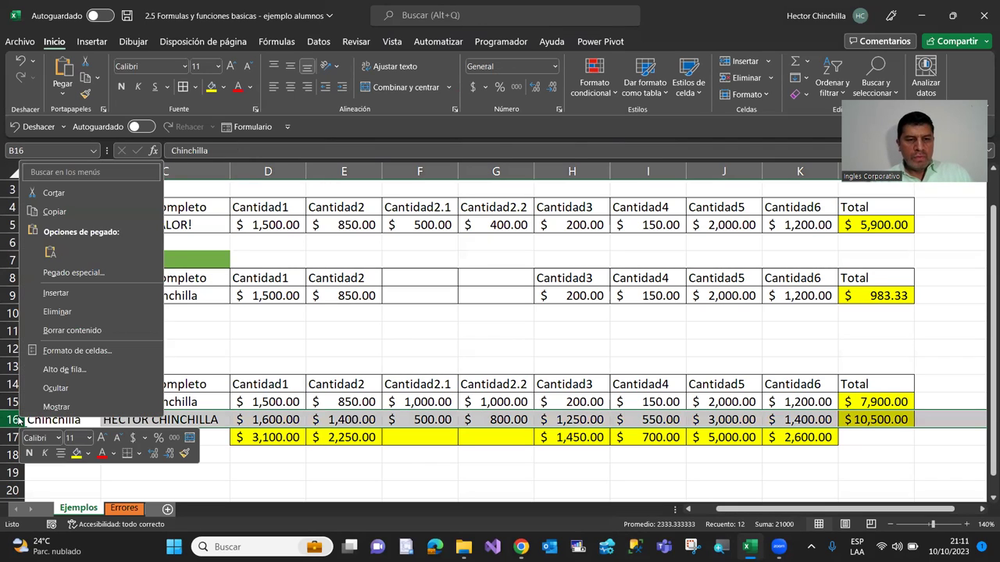
{"action": "left_click", "coordinate": [50, 294]}
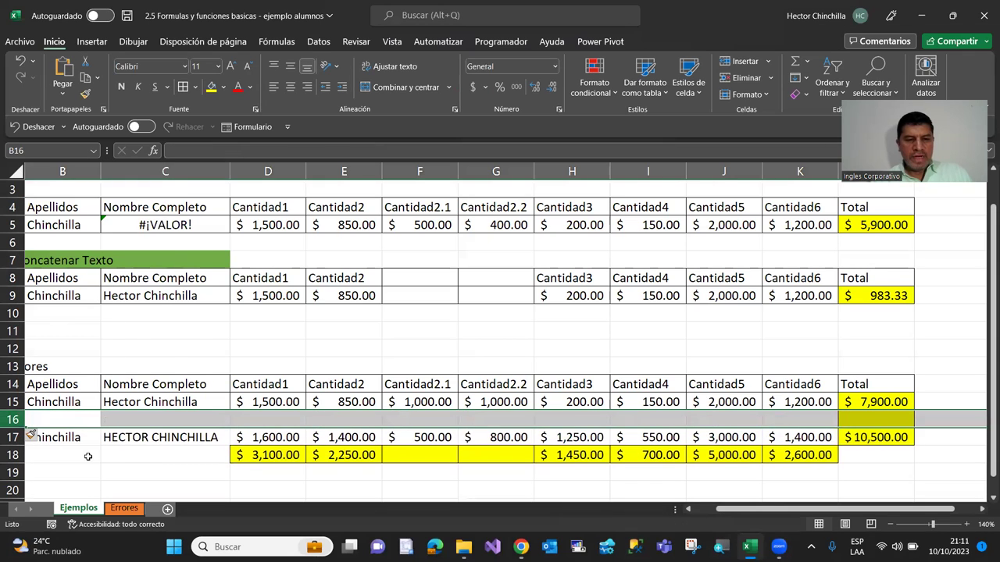
{"action": "left_click", "coordinate": [82, 420]}
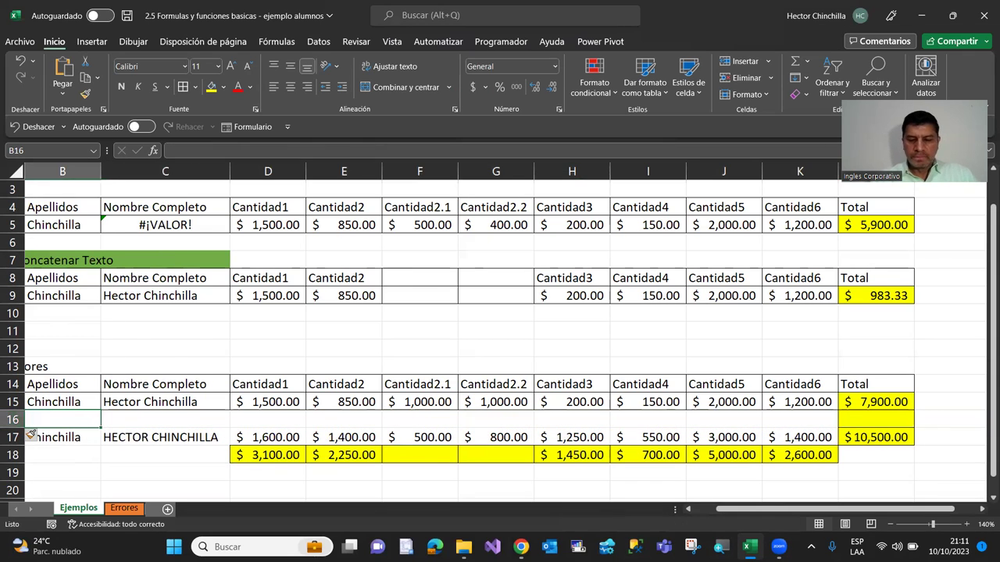
{"action": "key", "text": "Left"}
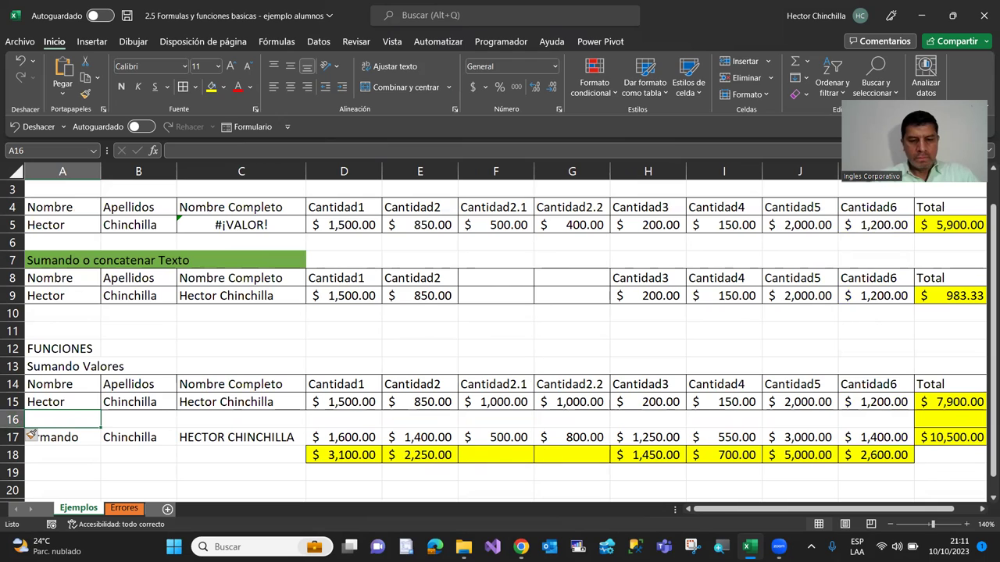
Enter a first name and surname in A16:B16, then 500 in D16 and 600 in E16
{"action": "type", "text": "Josue"}
{"action": "key", "text": "Tab"}
{"action": "type", "text": "Chinchilla"}
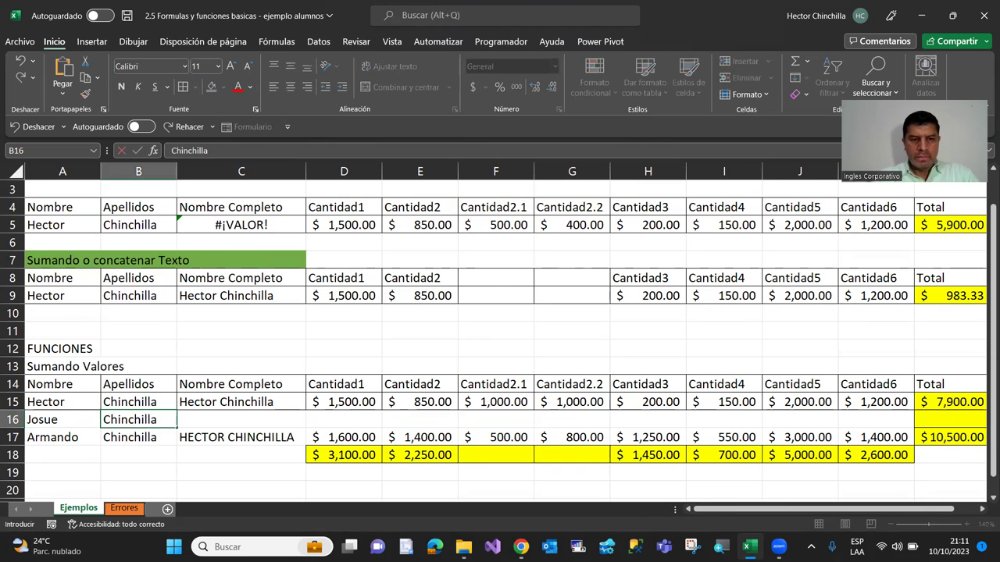
{"action": "key", "text": "Tab"}
{"action": "key", "text": "Tab"}
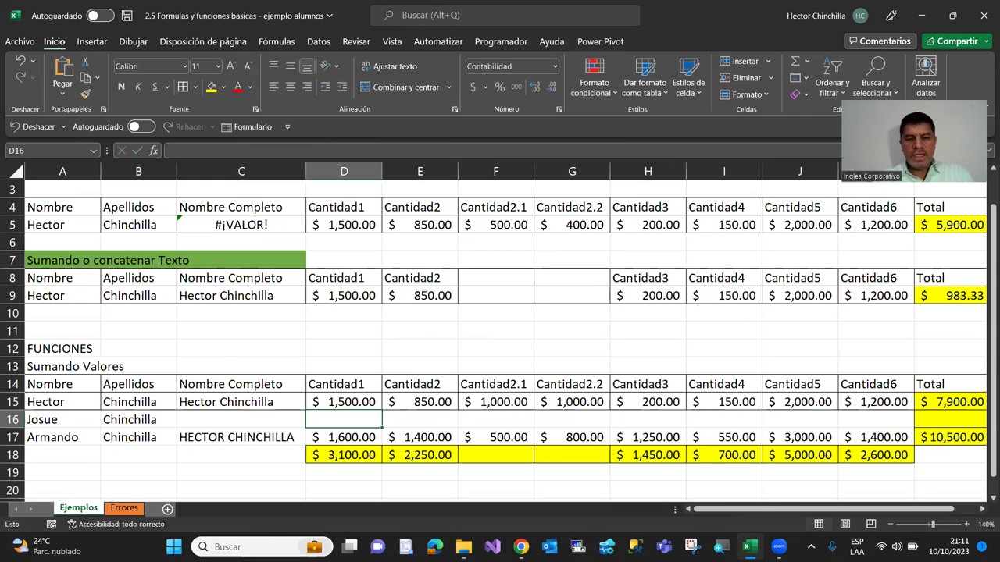
{"action": "type", "text": "500"}
{"action": "key", "text": "Return"}
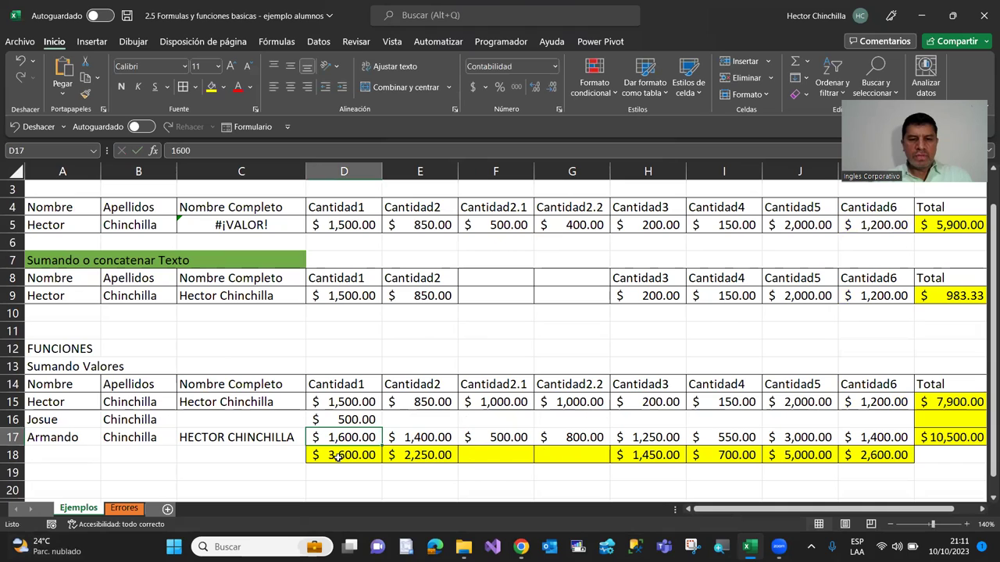
{"action": "left_click", "coordinate": [409, 422]}
{"action": "type", "text": "600"}
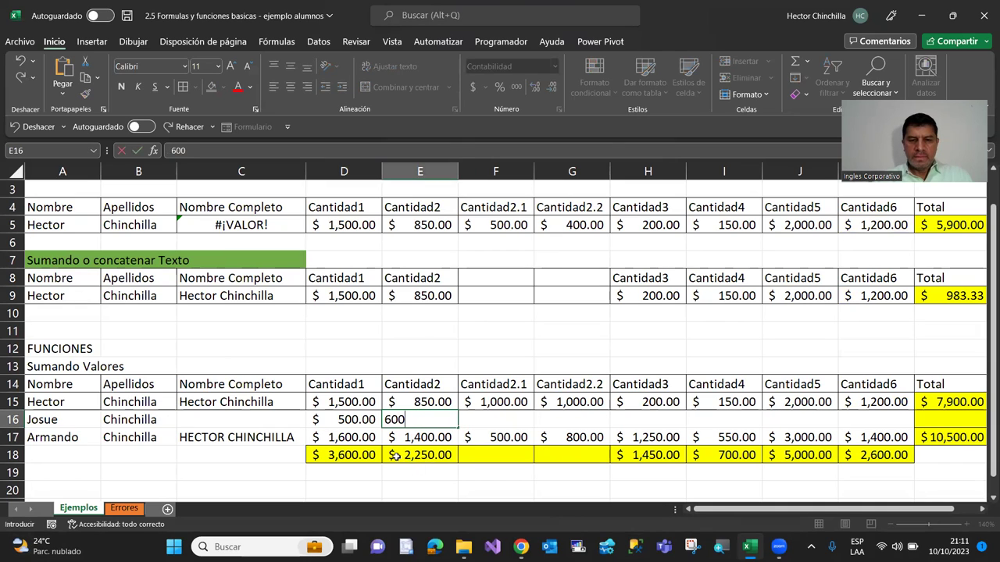
{"action": "key", "text": "Return"}
{"action": "left_click", "coordinate": [404, 457]}
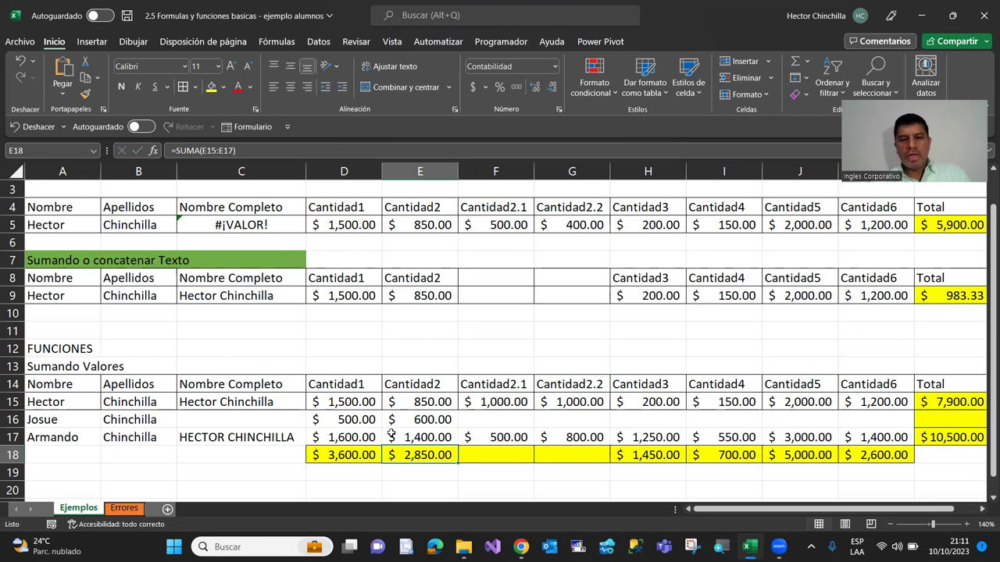
Enter 500, 700, 6000 and 750 in cells H16, I16, J16 and K16
{"action": "left_click", "coordinate": [638, 423]}
{"action": "type", "text": "500"}
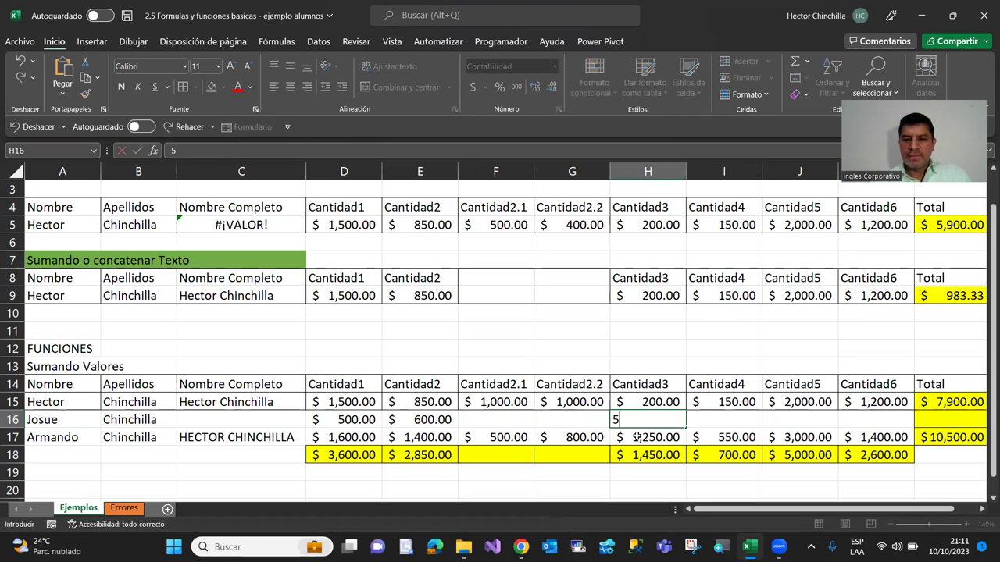
{"action": "key", "text": "Return"}
{"action": "left_click", "coordinate": [723, 422]}
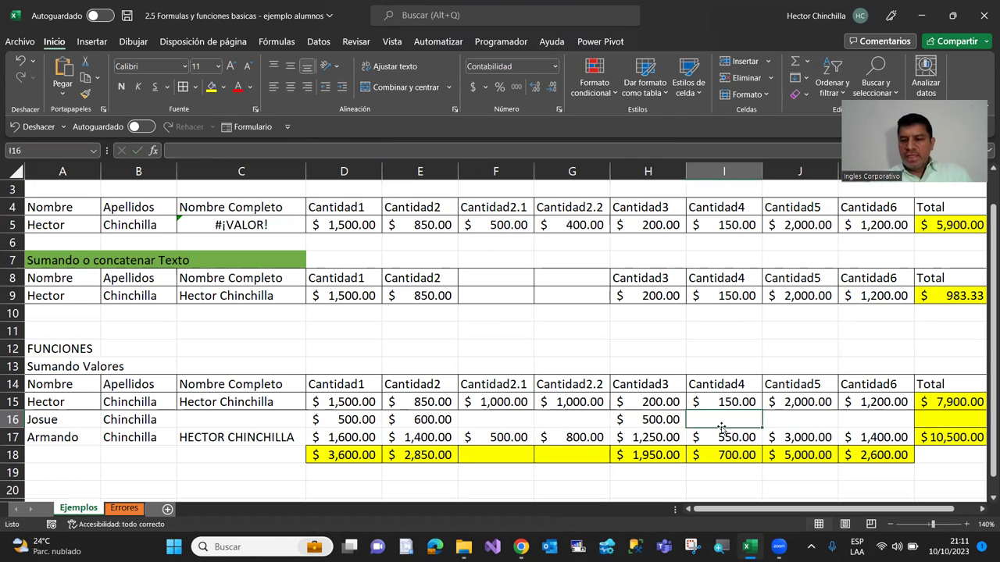
{"action": "type", "text": "700"}
{"action": "key", "text": "Return"}
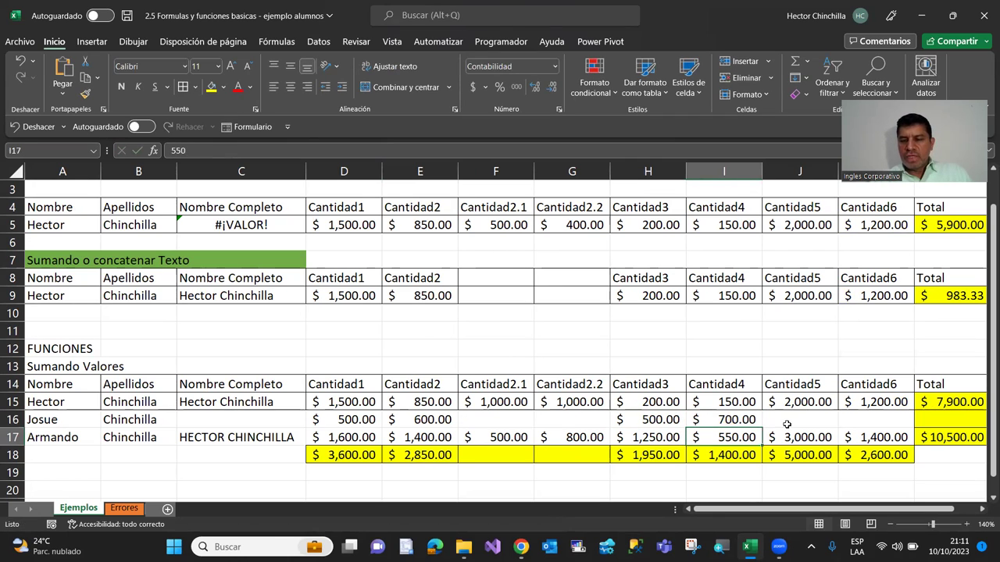
{"action": "left_click", "coordinate": [783, 424]}
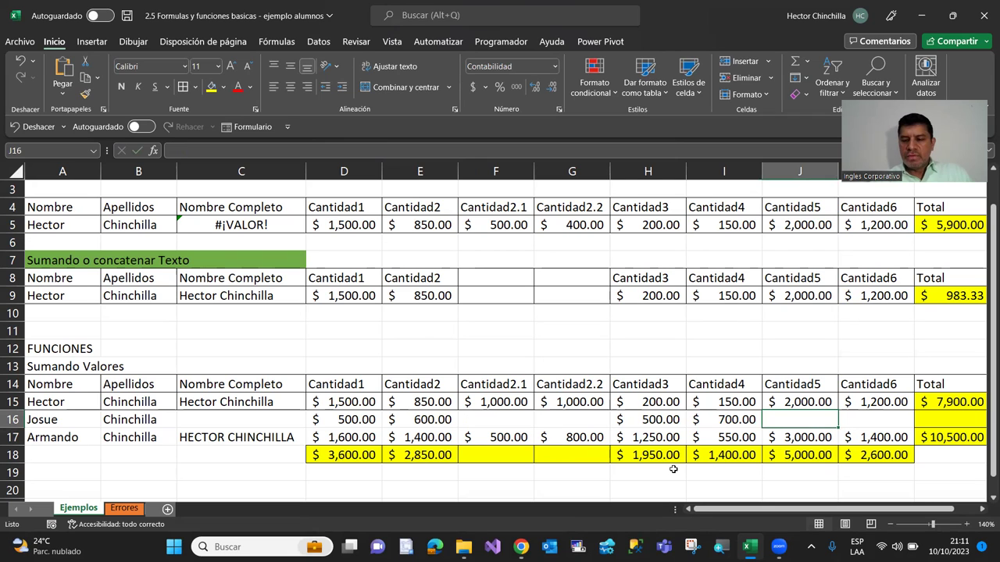
{"action": "type", "text": "6000"}
{"action": "key", "text": "Return"}
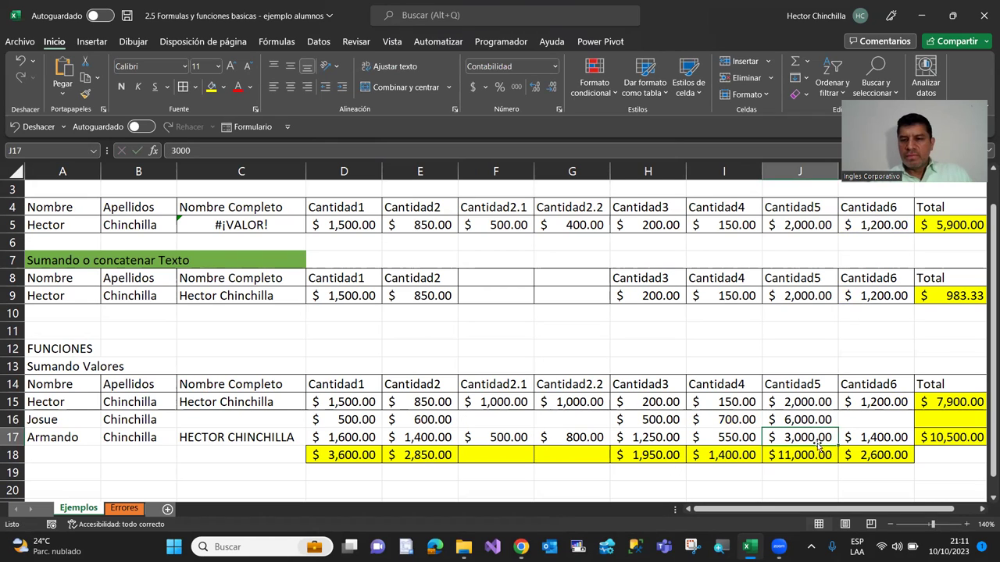
{"action": "left_click", "coordinate": [848, 426]}
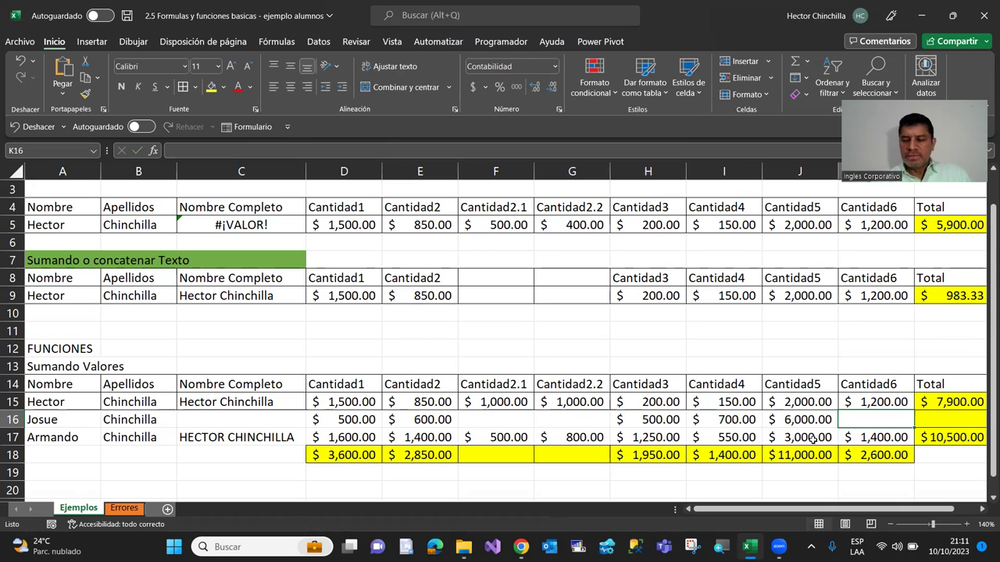
{"action": "type", "text": "750"}
{"action": "key", "text": "Return"}
{"action": "key", "text": "Up"}
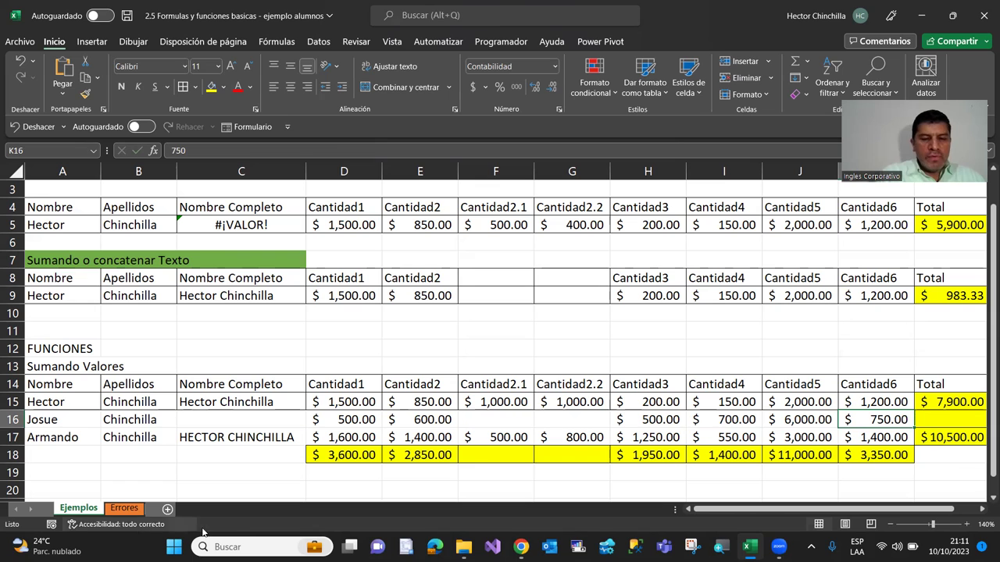
Compare the Errores sheet's #¡DIV/0! and ##### examples with the #¡VALOR! cell on Ejemplos
{"action": "left_click", "coordinate": [125, 508]}
{"action": "left_click", "coordinate": [109, 378]}
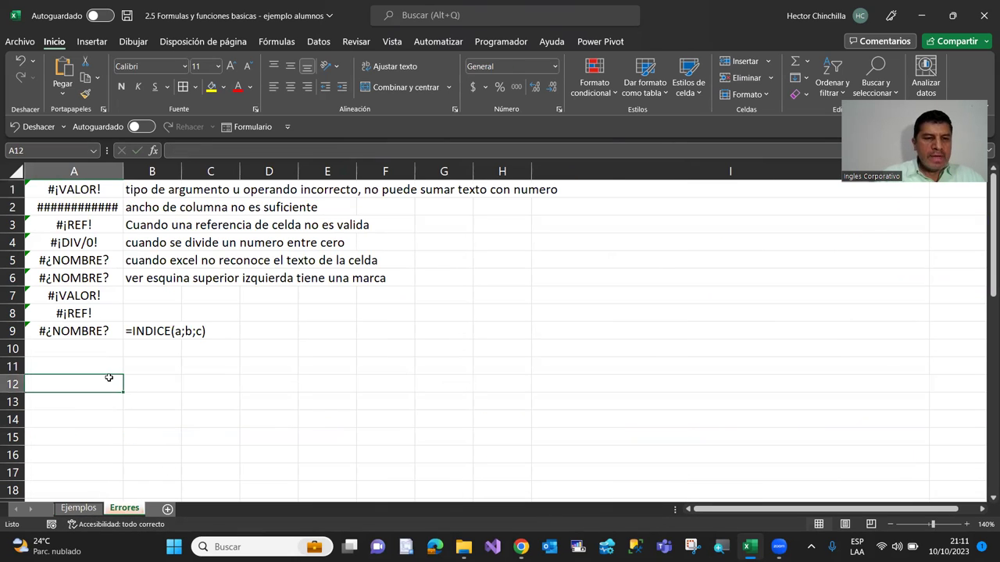
{"action": "left_click", "coordinate": [72, 240]}
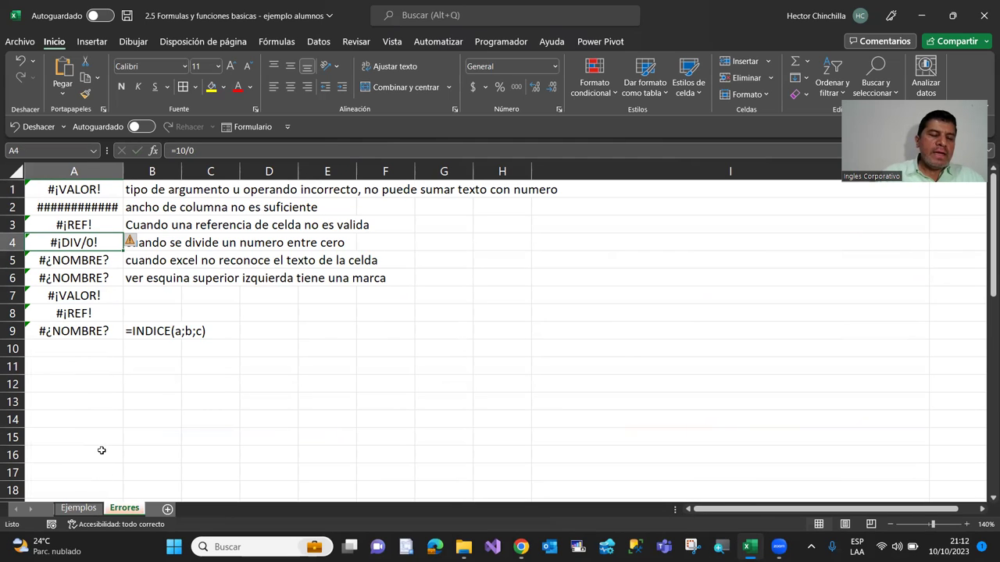
{"action": "left_click", "coordinate": [92, 509]}
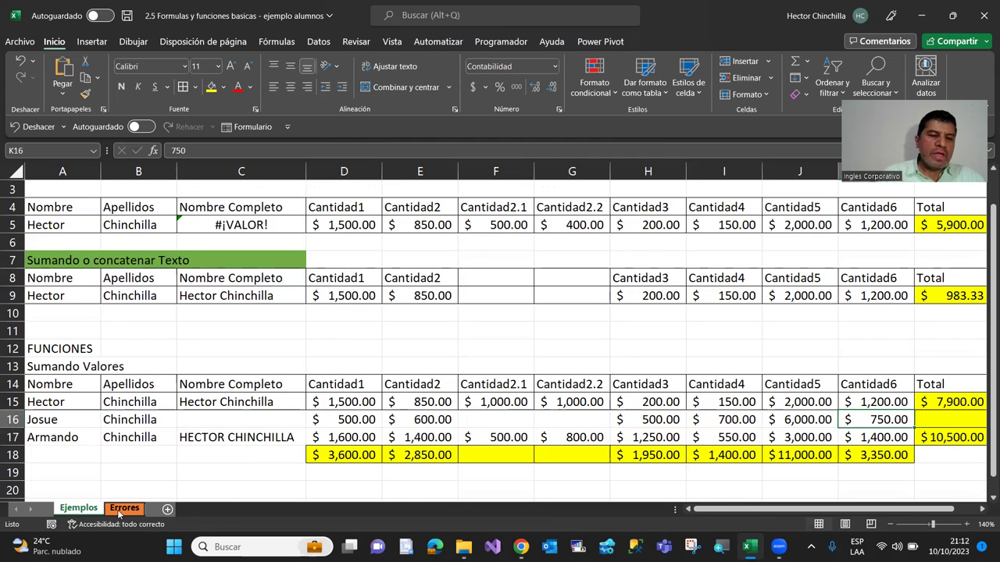
{"action": "left_click", "coordinate": [121, 509]}
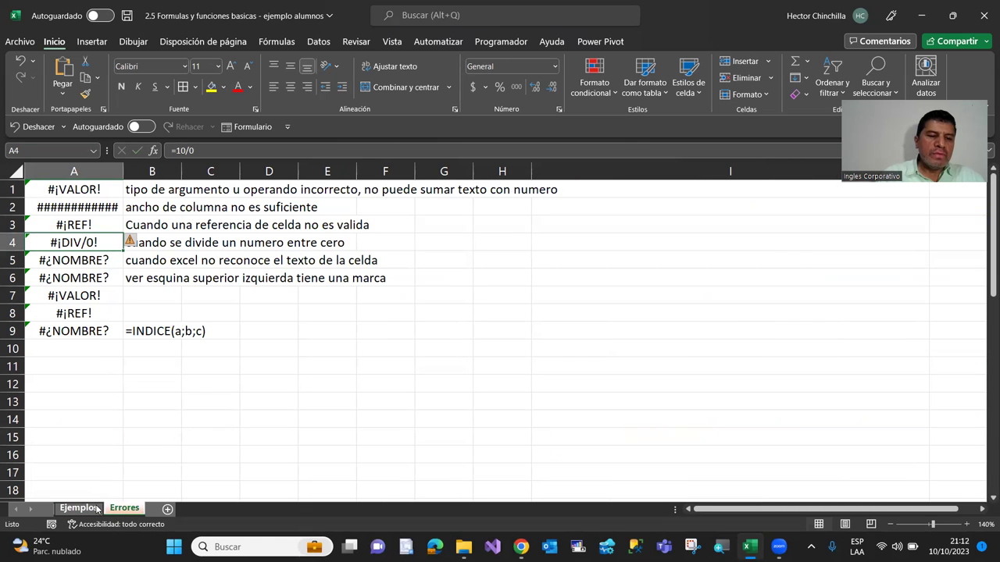
{"action": "left_click", "coordinate": [96, 507]}
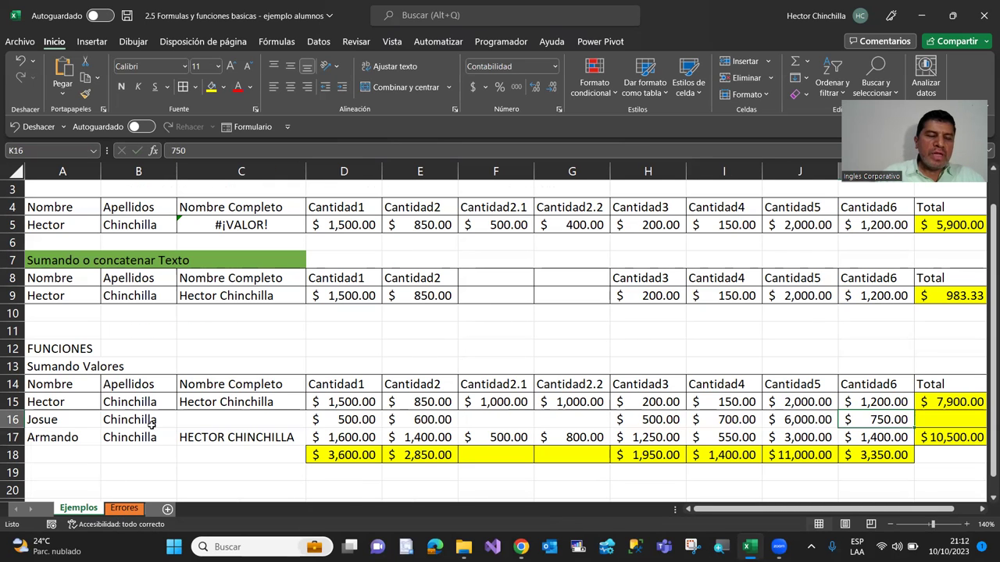
{"action": "left_click", "coordinate": [122, 509]}
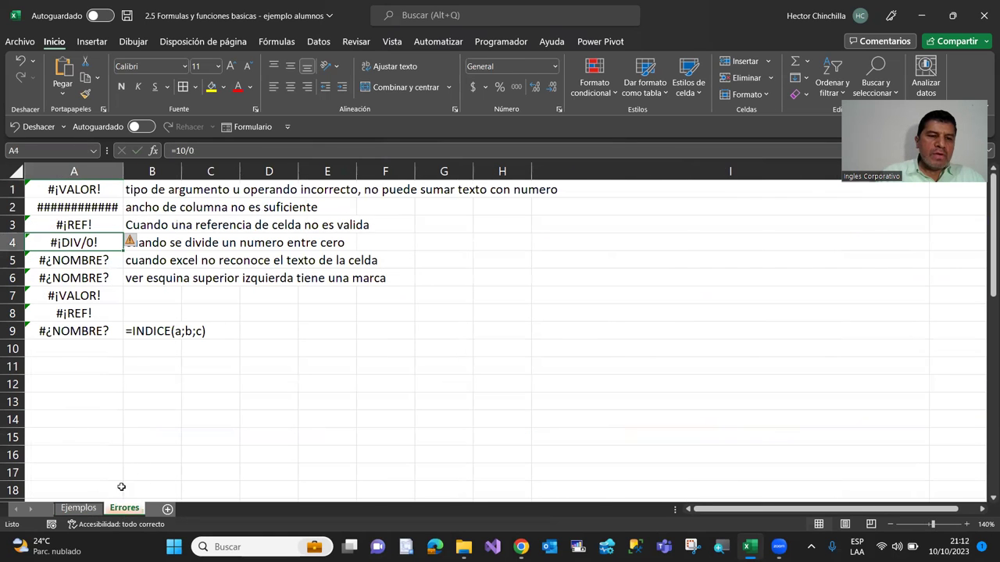
{"action": "left_click", "coordinate": [82, 509]}
{"action": "left_click", "coordinate": [224, 226]}
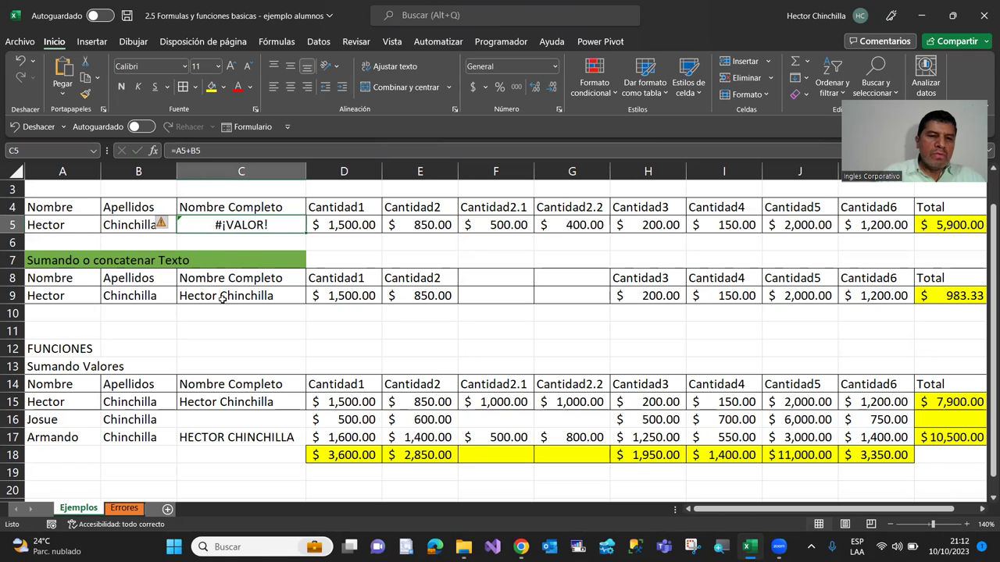
{"action": "left_click", "coordinate": [127, 511]}
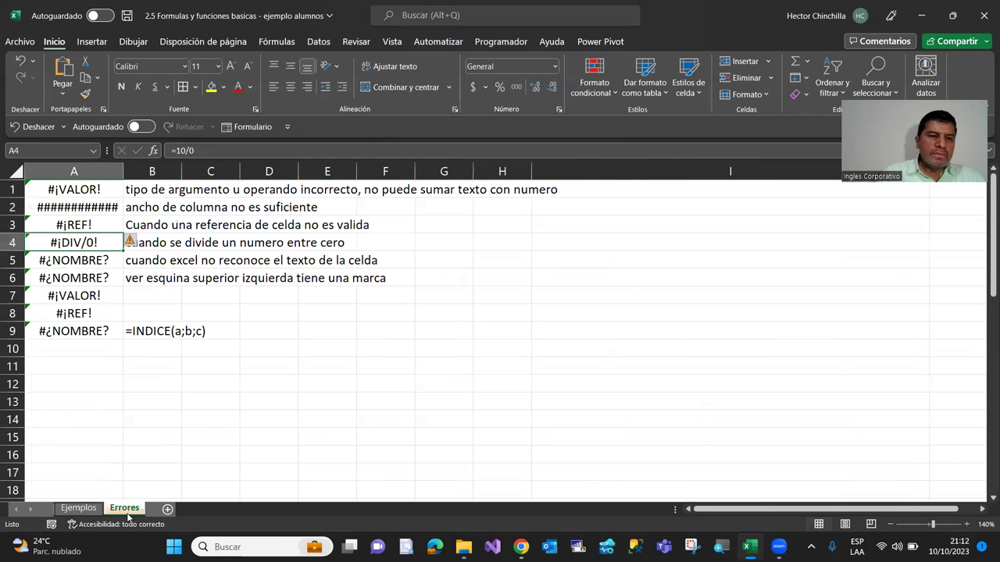
{"action": "left_click", "coordinate": [152, 187]}
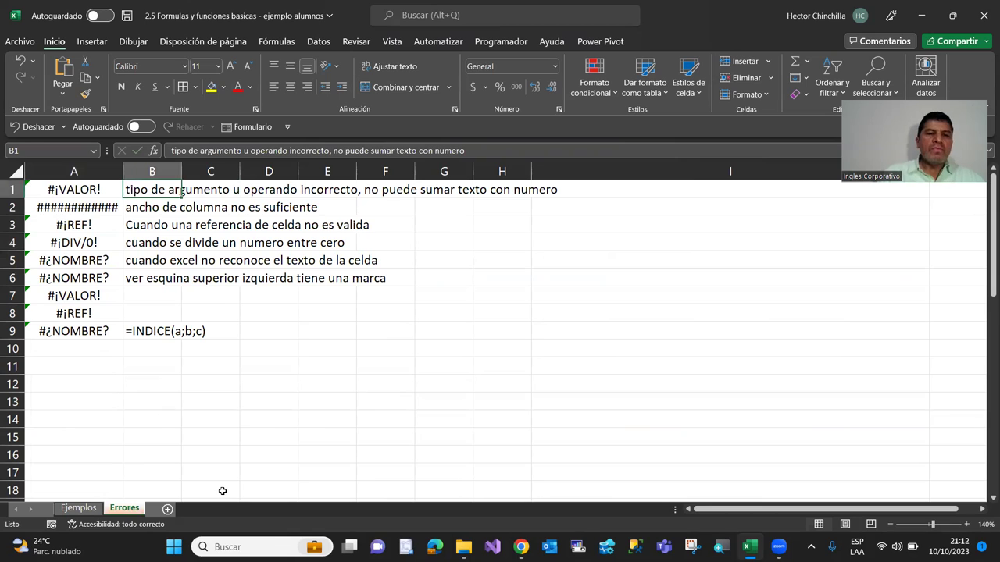
{"action": "key", "text": "Down"}
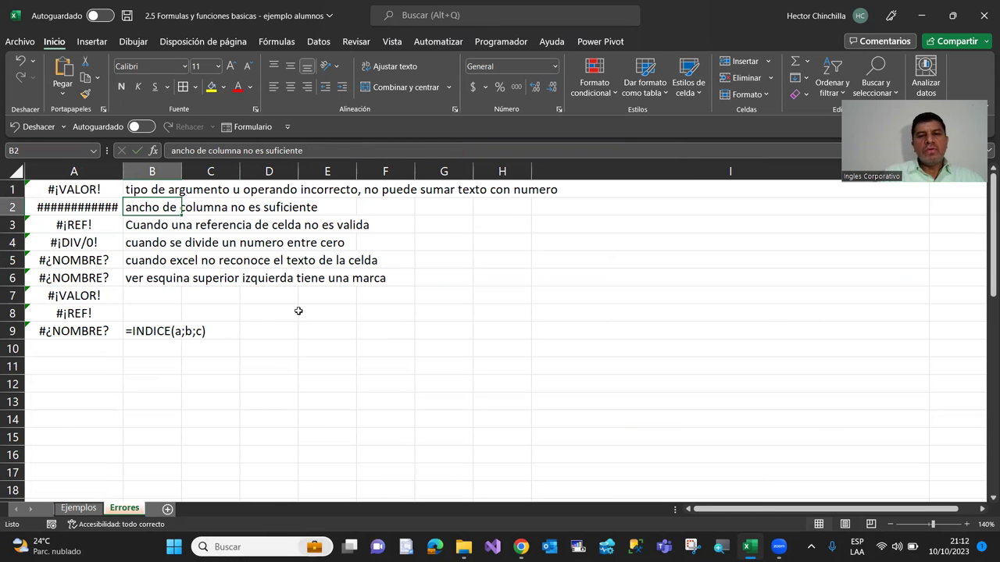
{"action": "key", "text": "Up"}
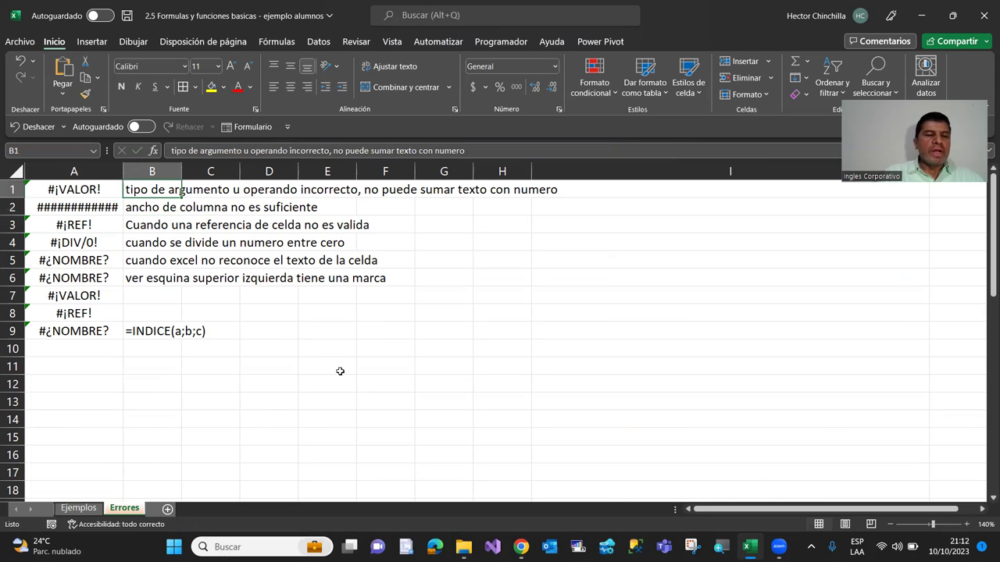
{"action": "key", "text": "Down"}
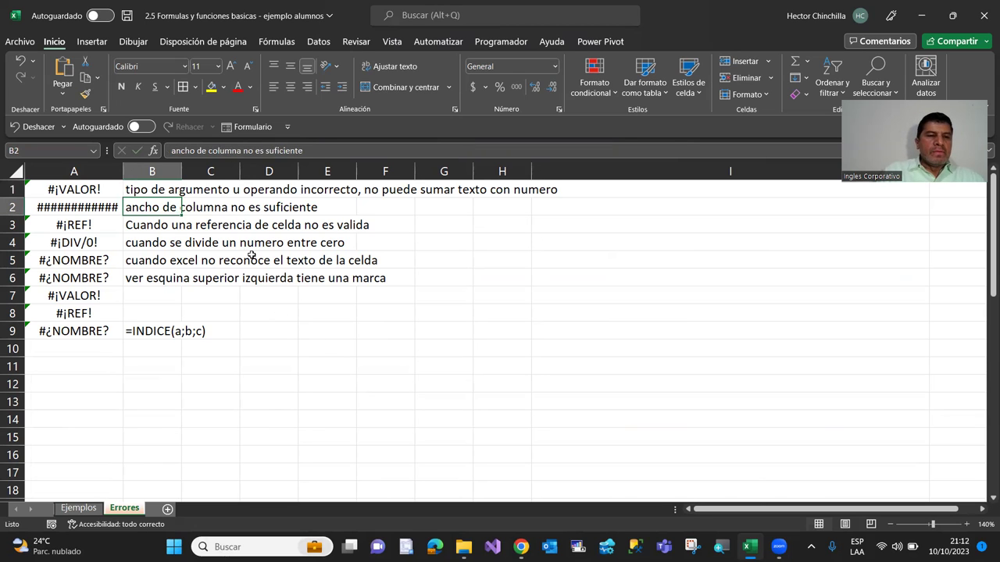
{"action": "key", "text": "Left"}
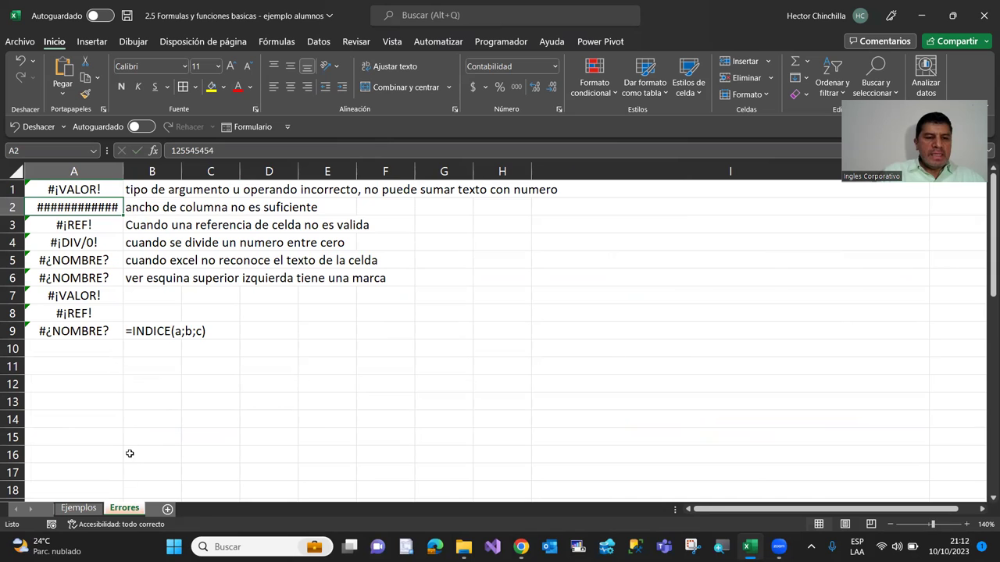
On Ejemplos, narrow column H until its amounts show #####, then widen it to display them
{"action": "left_click", "coordinate": [87, 509]}
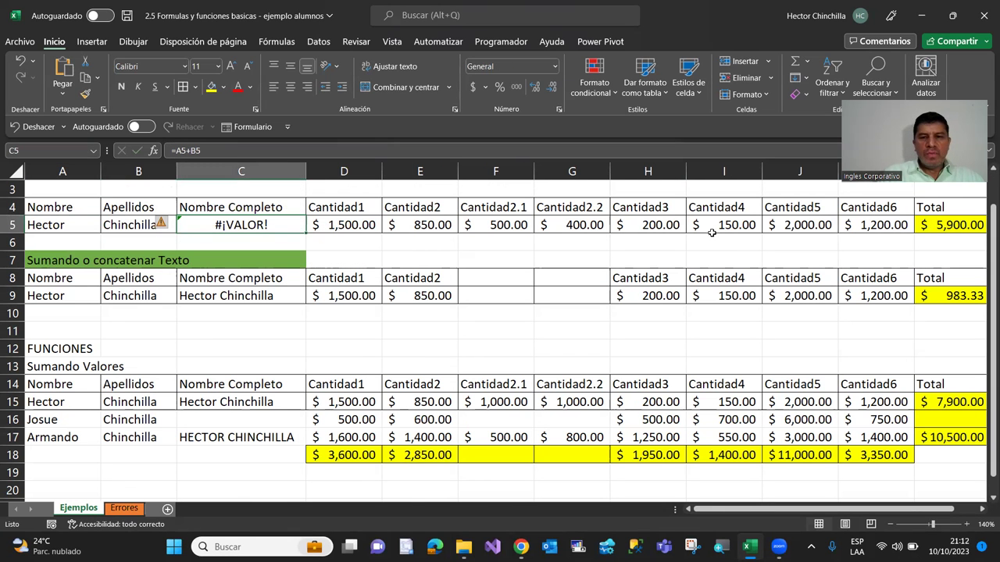
{"action": "left_click_drag", "start_coordinate": [685, 171], "coordinate": [657, 171]}
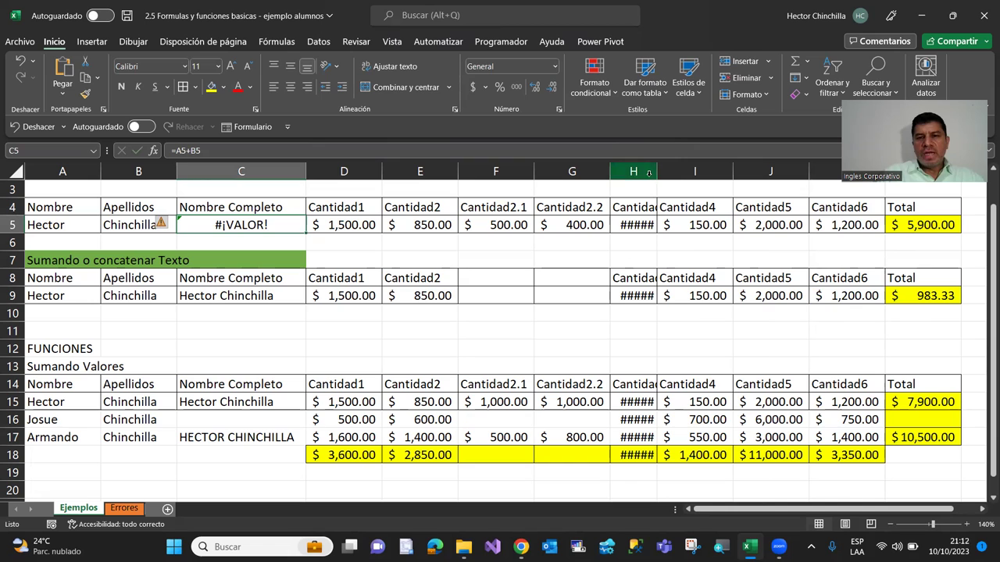
{"action": "left_click_drag", "start_coordinate": [656, 171], "coordinate": [677, 174]}
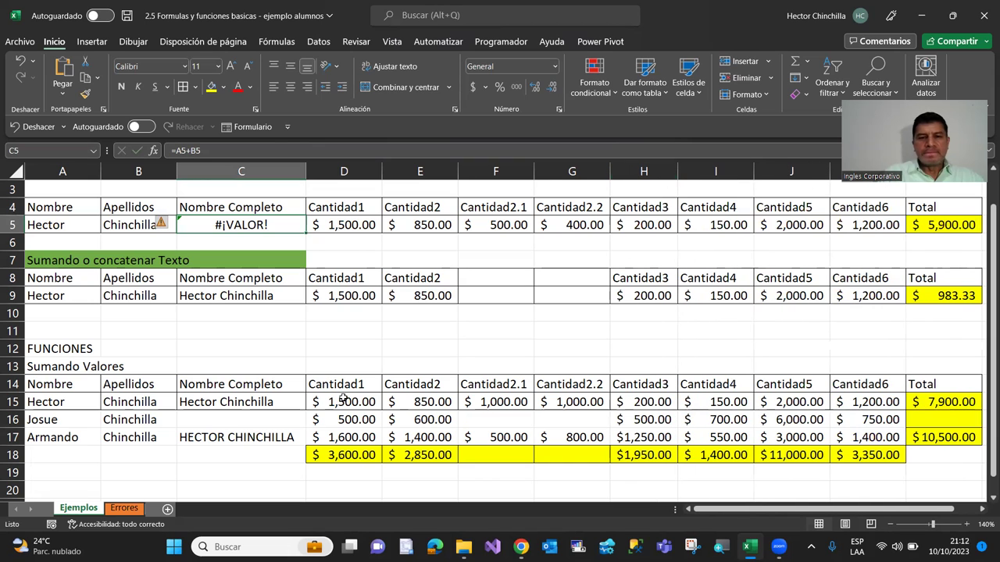
{"action": "left_click", "coordinate": [125, 508]}
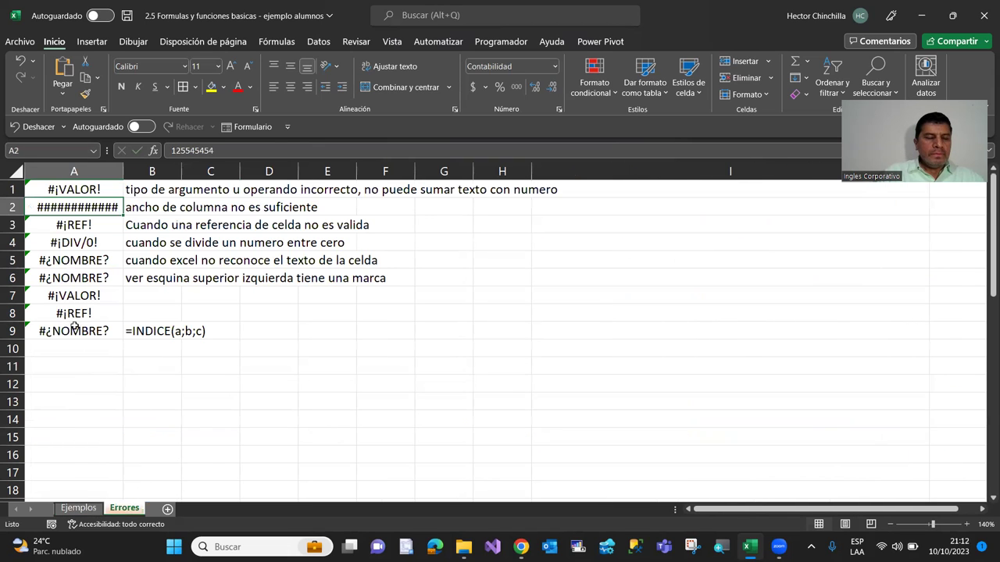
{"action": "key", "text": "Down"}
{"action": "key", "text": "Down"}
{"action": "key", "text": "Up"}
{"action": "key", "text": "Right"}
{"action": "key", "text": "Left"}
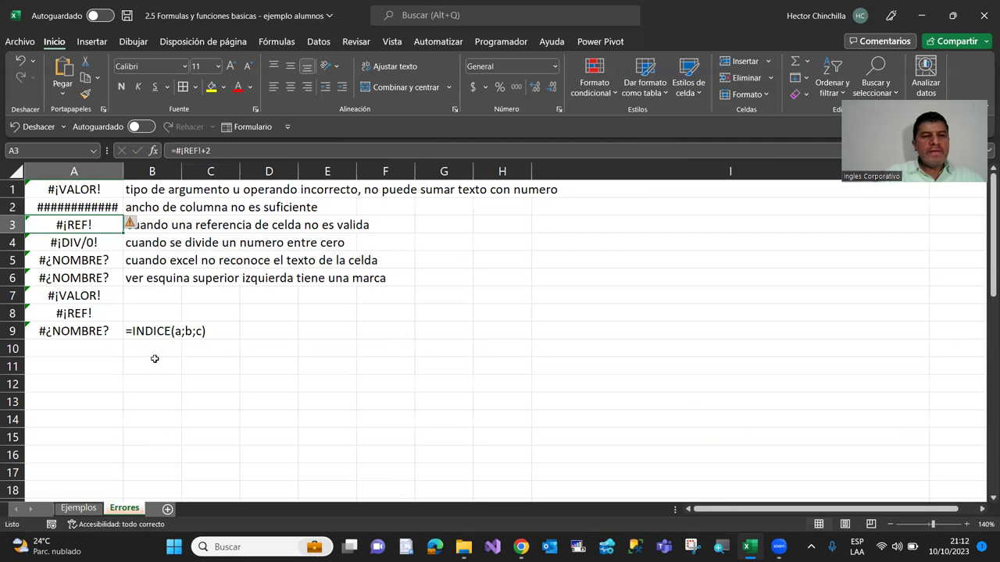
{"action": "key", "text": "Down"}
{"action": "key", "text": "Down"}
{"action": "key", "text": "Up"}
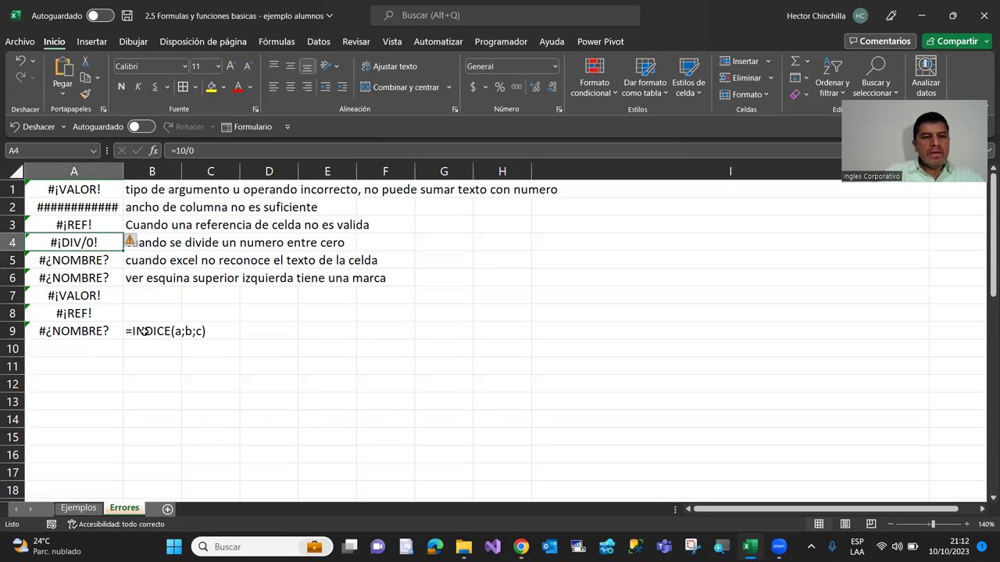
{"action": "key", "text": "Down"}
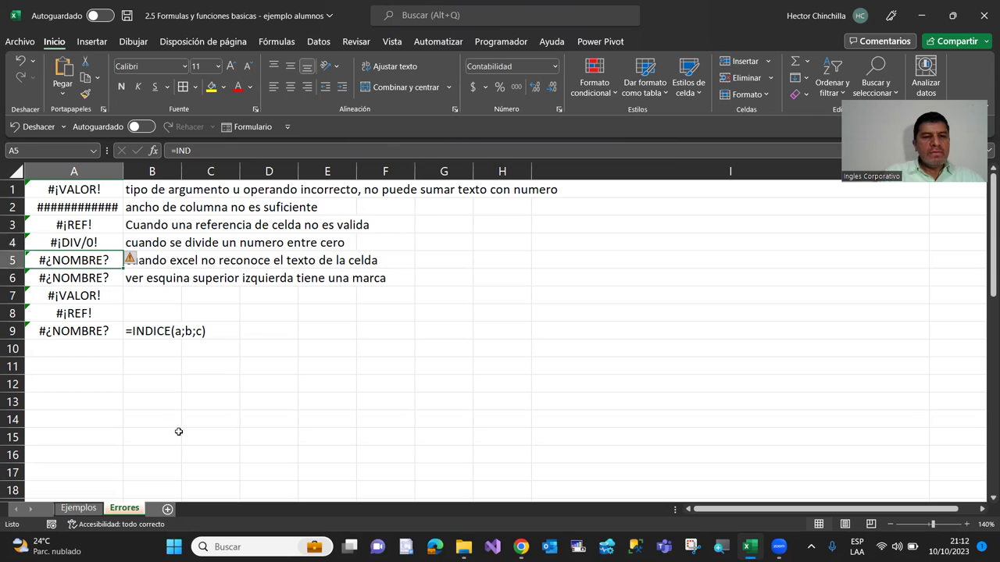
{"action": "key", "text": "Up"}
{"action": "key", "text": "Down"}
{"action": "key", "text": "Down"}
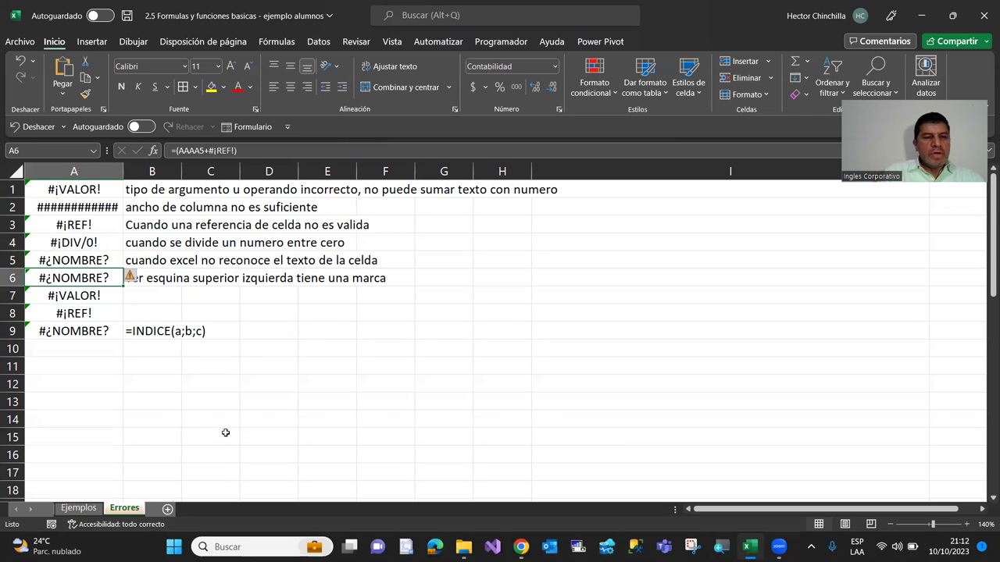
{"action": "key", "text": "Up"}
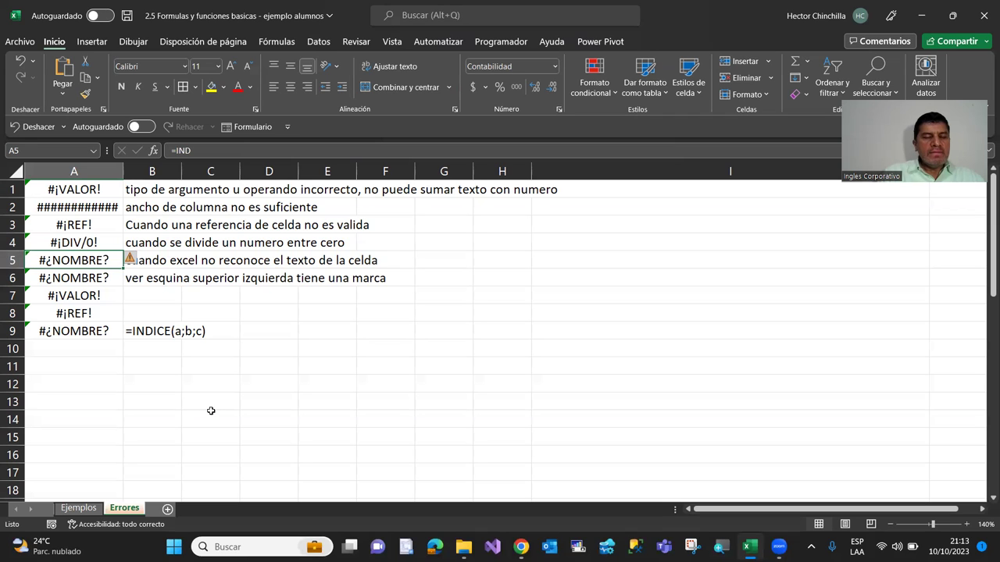
{"action": "key", "text": "Down"}
{"action": "key", "text": "Down"}
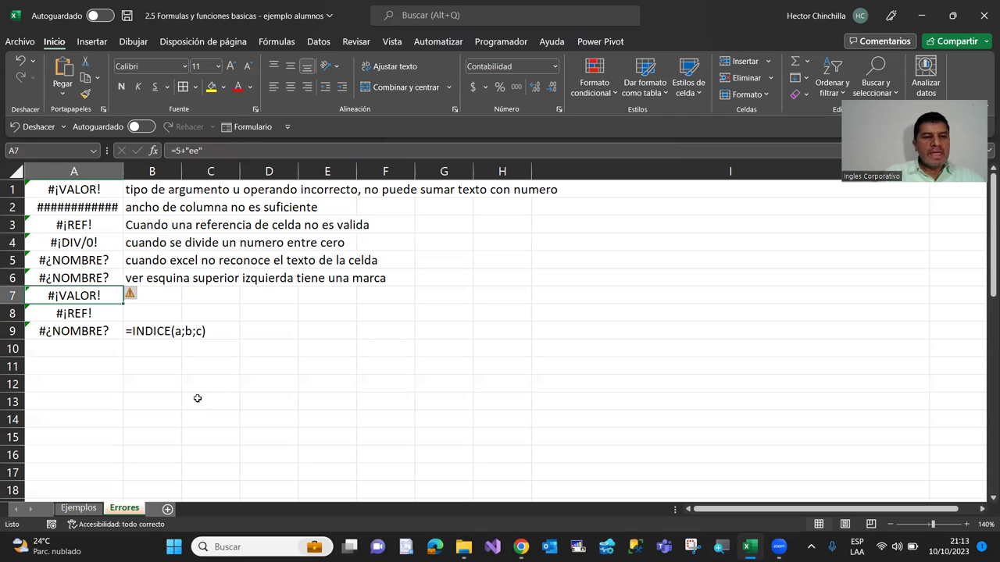
{"action": "key", "text": "Up"}
{"action": "key", "text": "Down"}
{"action": "key", "text": "Down"}
{"action": "key", "text": "Down"}
{"action": "key", "text": "Down"}
{"action": "key", "text": "Up"}
{"action": "key", "text": "Up"}
{"action": "key", "text": "Up"}
{"action": "key", "text": "Down"}
{"action": "key", "text": "Down"}
{"action": "key", "text": "Right"}
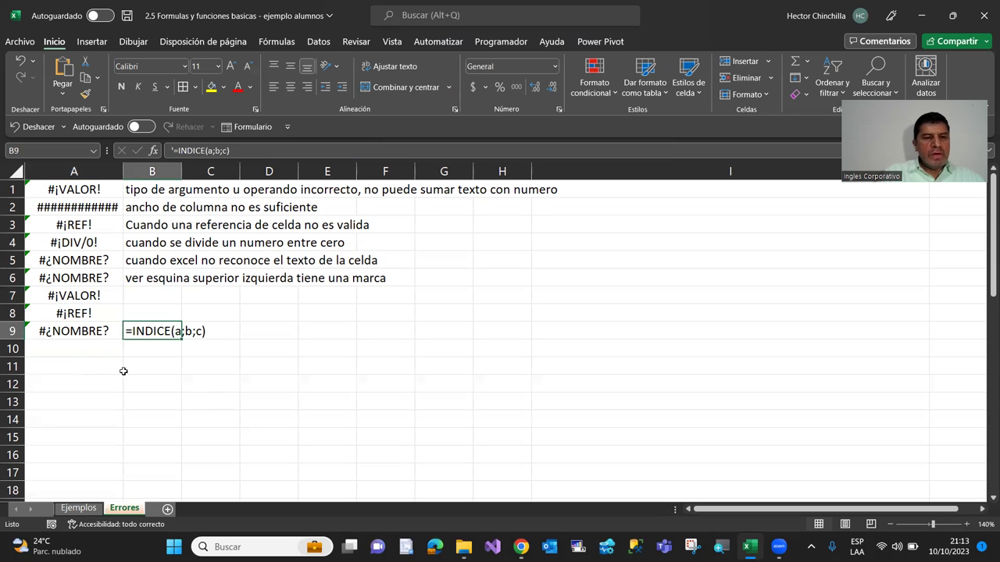
{"action": "key", "text": "Left"}
{"action": "key", "text": "Up"}
{"action": "key", "text": "Up"}
{"action": "key", "text": "Up"}
{"action": "key", "text": "Up"}
{"action": "key", "text": "Up"}
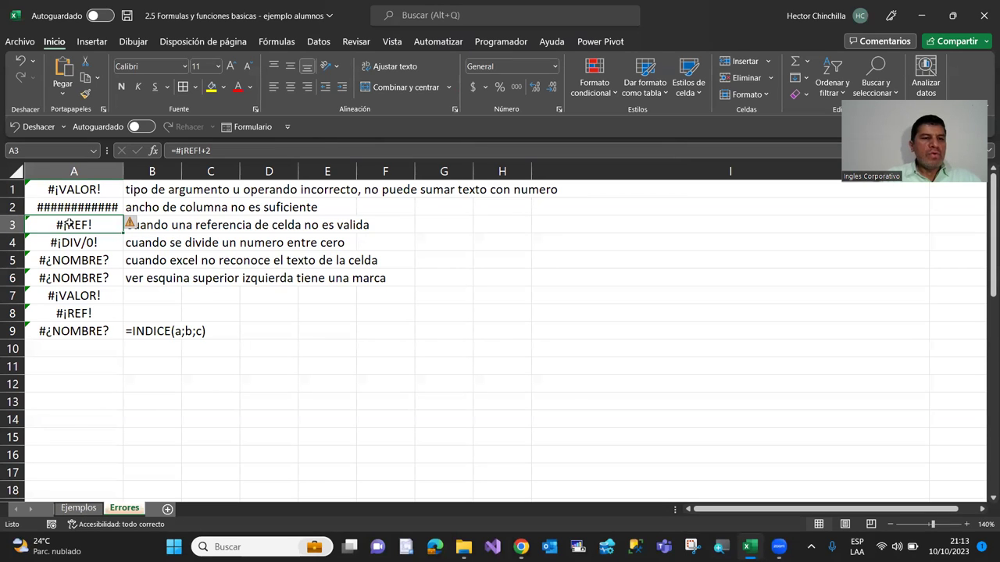
{"action": "left_click", "coordinate": [78, 509]}
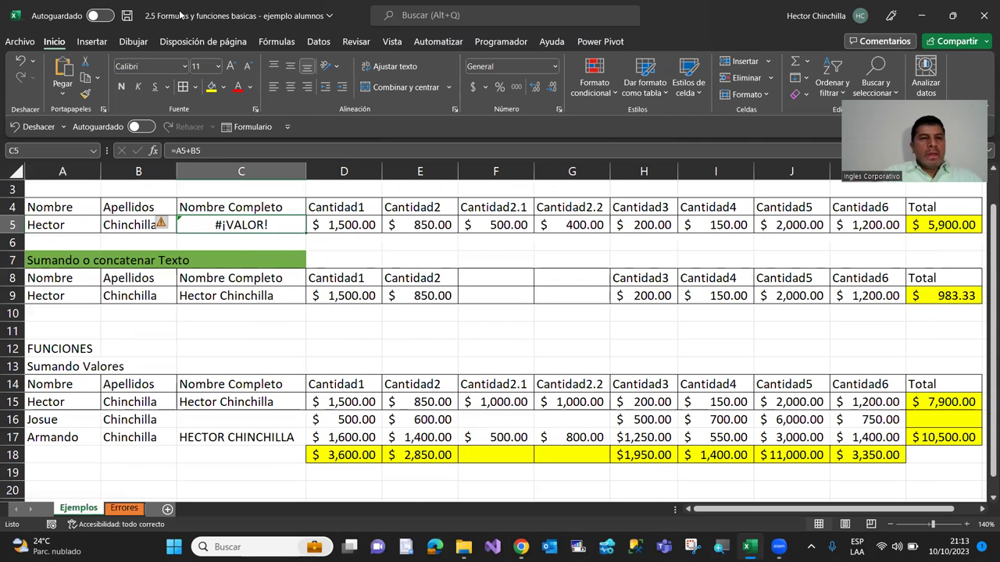
Save the workbook with the Save button in the title bar
{"action": "left_click", "coordinate": [127, 17]}
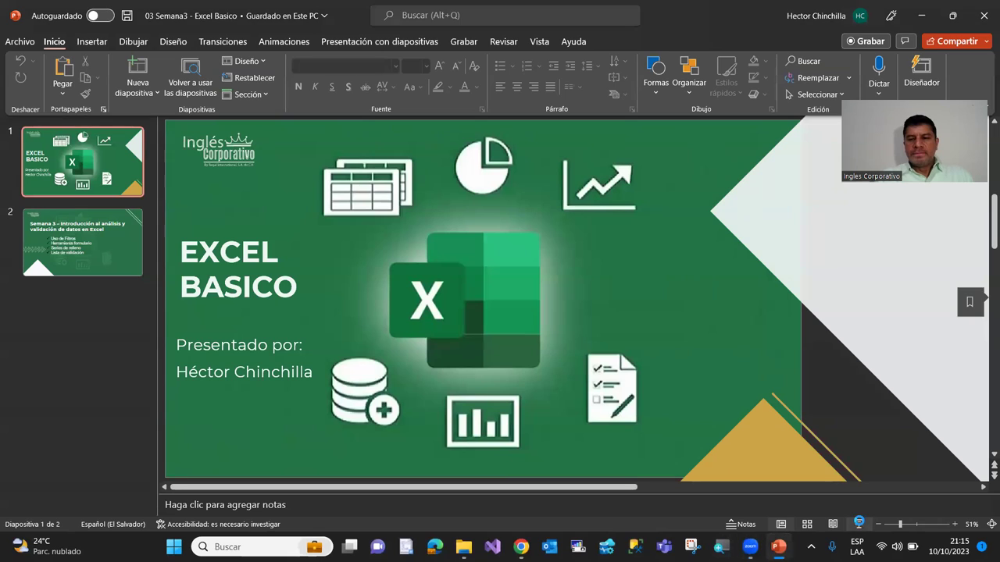
Start the slideshow from the EXCEL BASICO title slide via the status bar
{"action": "left_click", "coordinate": [859, 523]}
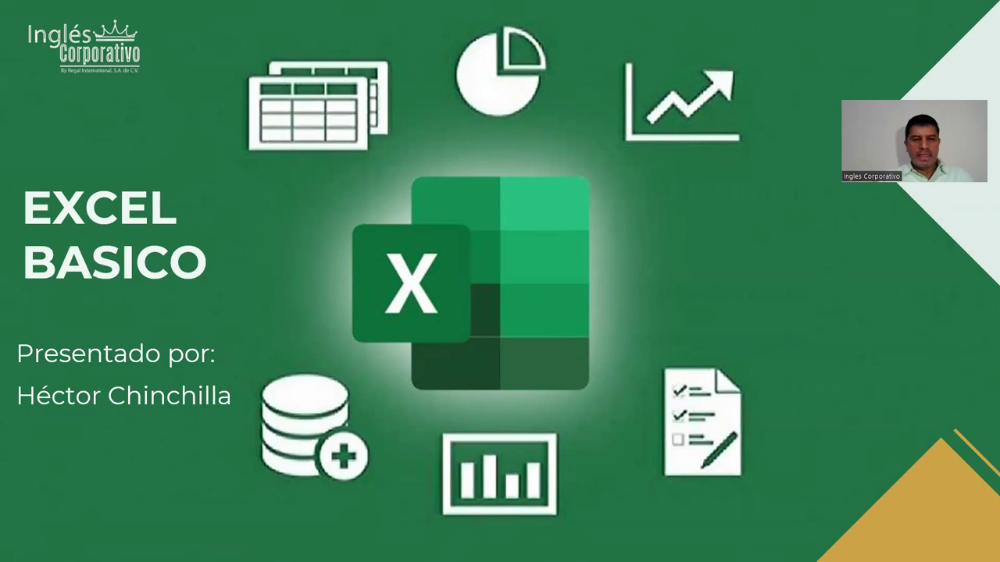
Show the Semana 3 agenda slide, close PowerPoint, and return to the USO DE FILTROS lesson in Chrome
{"action": "key", "text": "Right"}
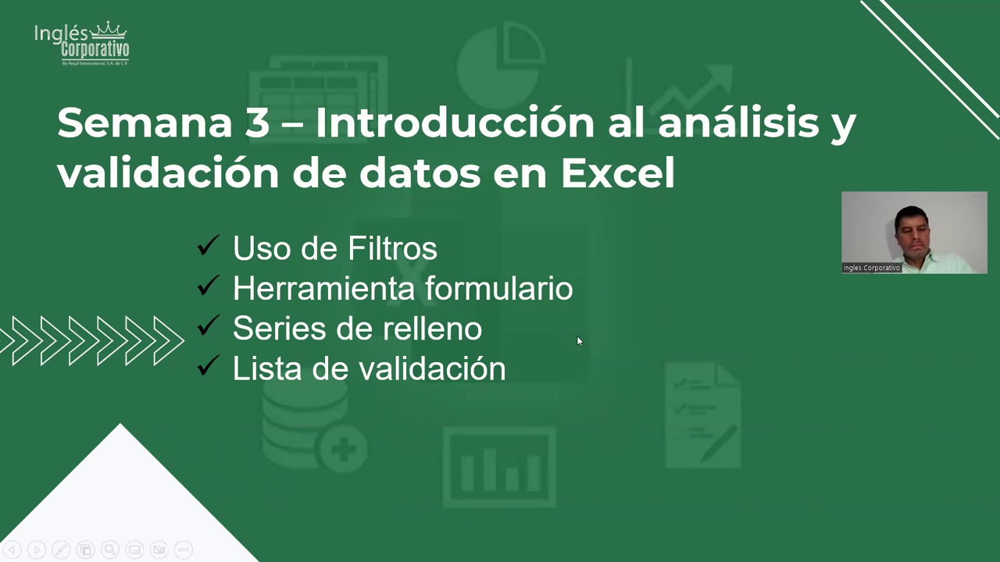
{"action": "key", "text": "Escape"}
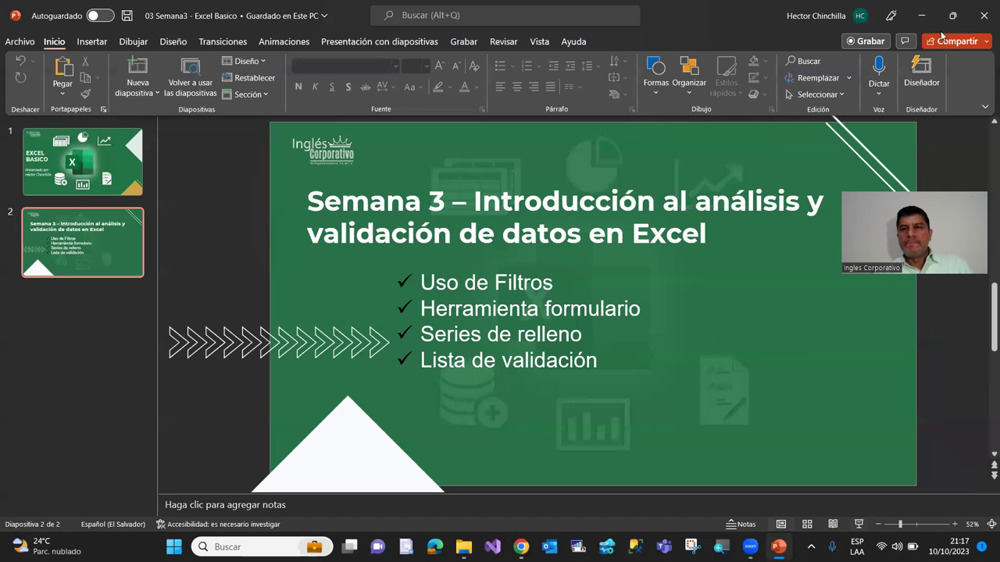
{"action": "left_click", "coordinate": [983, 16]}
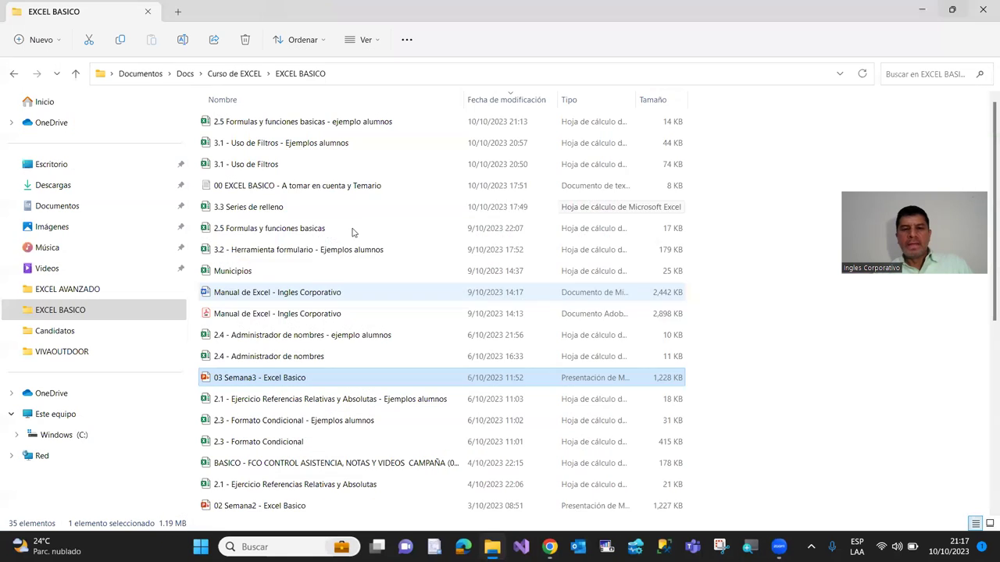
{"action": "mouse_move", "coordinate": [550, 547]}
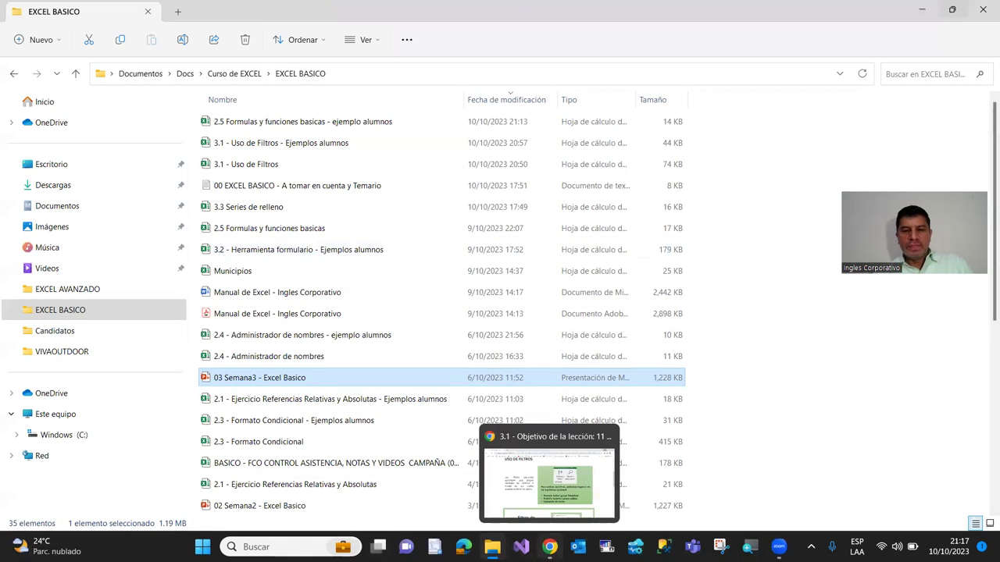
{"action": "left_click", "coordinate": [549, 477]}
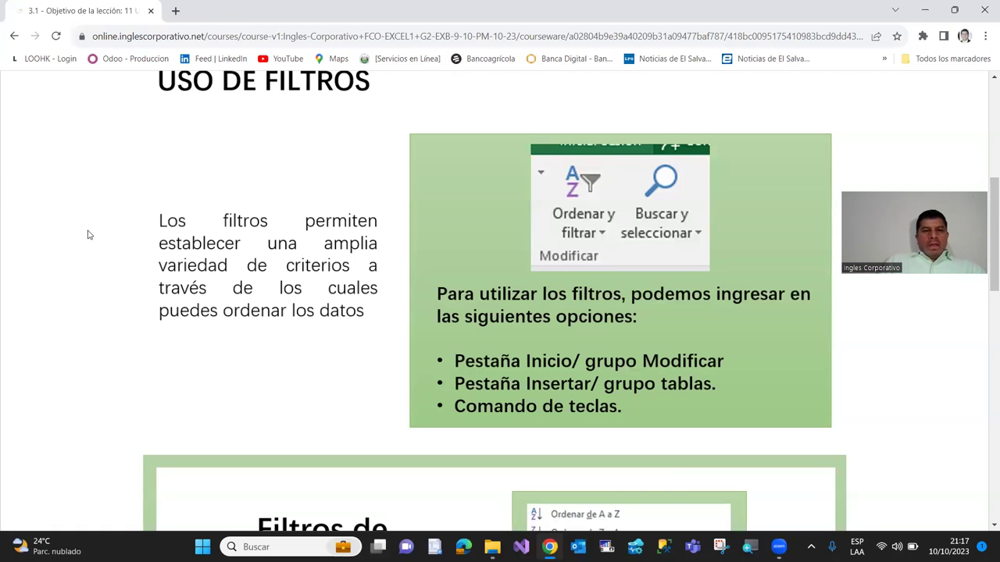
{"action": "scroll", "coordinate": [88, 234], "scroll_direction": "up", "scroll_amount": 1}
{"action": "scroll", "coordinate": [89, 235], "scroll_direction": "down", "scroll_amount": 1}
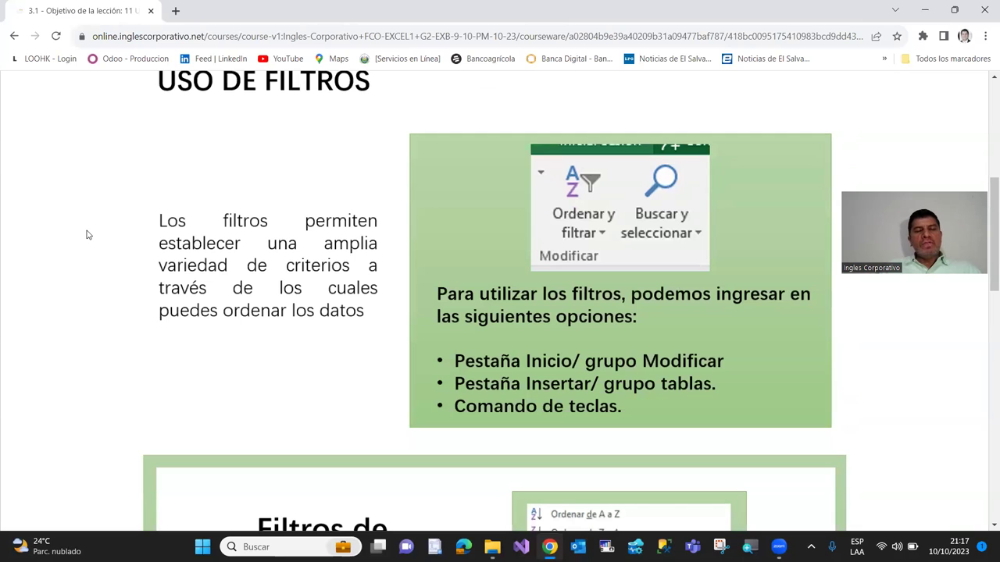
{"action": "scroll", "coordinate": [89, 235], "scroll_direction": "up", "scroll_amount": 1}
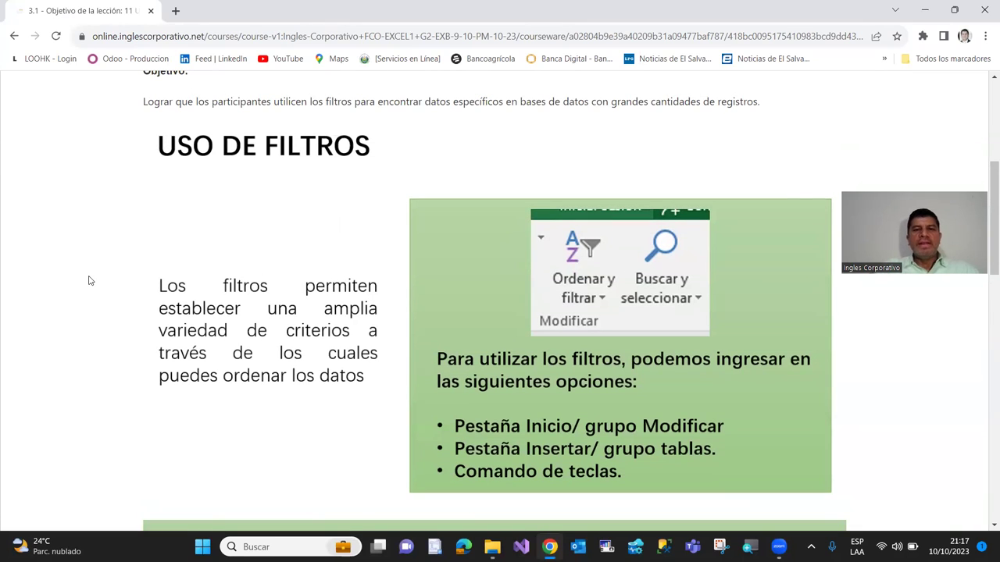
{"action": "scroll", "coordinate": [94, 245], "scroll_direction": "up", "scroll_amount": 1}
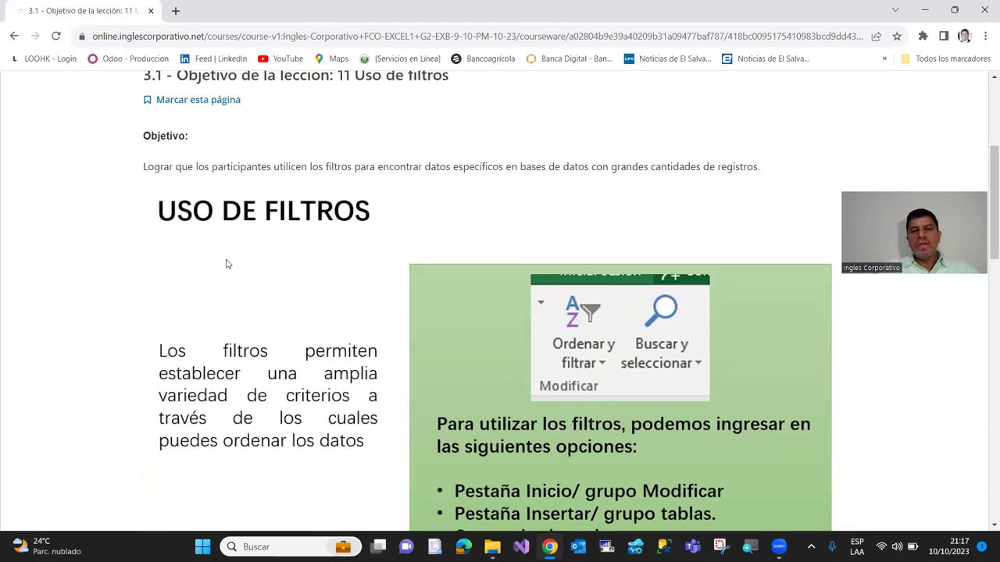
{"action": "scroll", "coordinate": [226, 264], "scroll_direction": "down", "scroll_amount": 1}
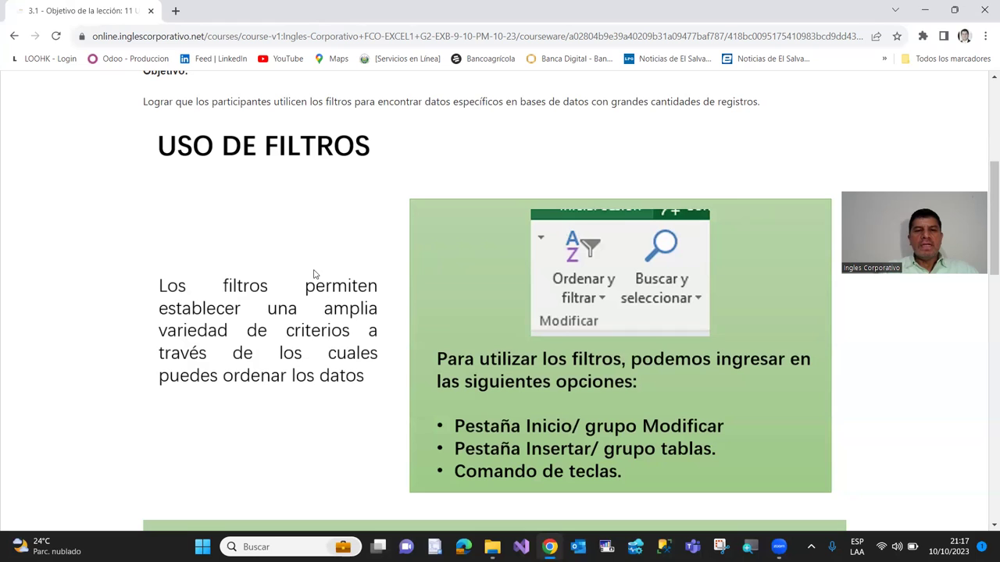
{"action": "scroll", "coordinate": [183, 267], "scroll_direction": "down", "scroll_amount": 1}
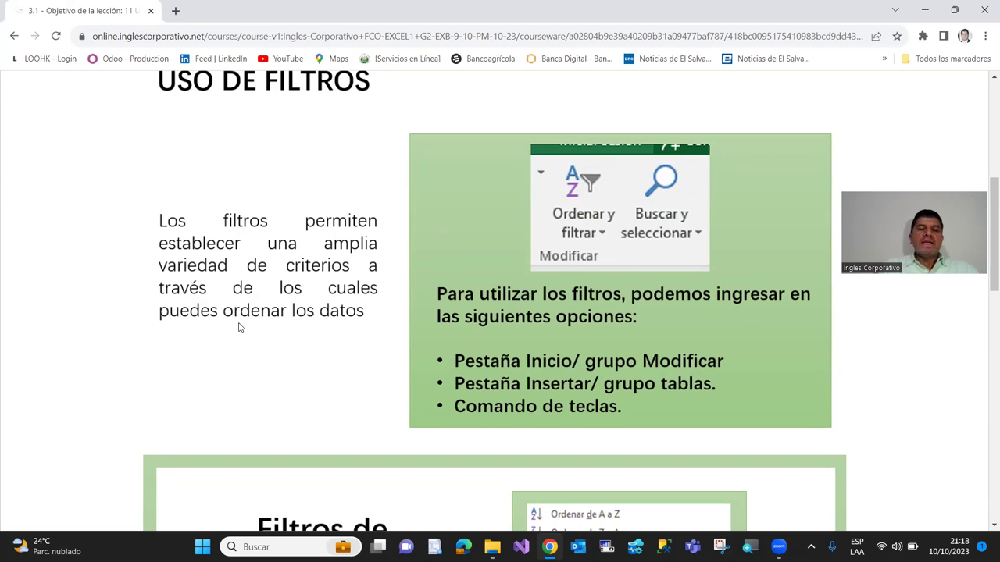
{"action": "scroll", "coordinate": [153, 335], "scroll_direction": "down", "scroll_amount": 2}
{"action": "scroll", "coordinate": [148, 330], "scroll_direction": "down", "scroll_amount": 1}
{"action": "scroll", "coordinate": [144, 330], "scroll_direction": "down", "scroll_amount": 1}
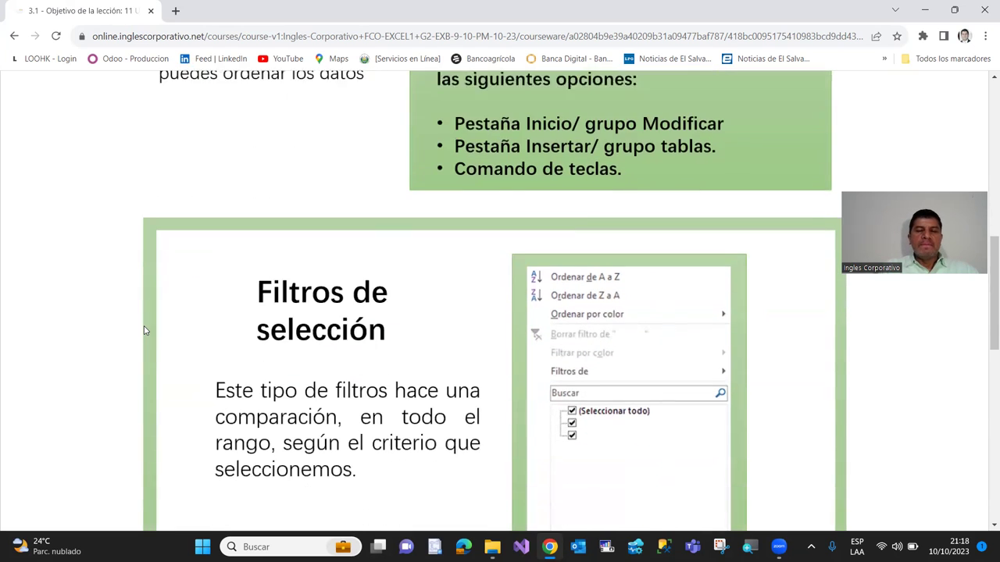
{"action": "scroll", "coordinate": [143, 330], "scroll_direction": "down", "scroll_amount": 1}
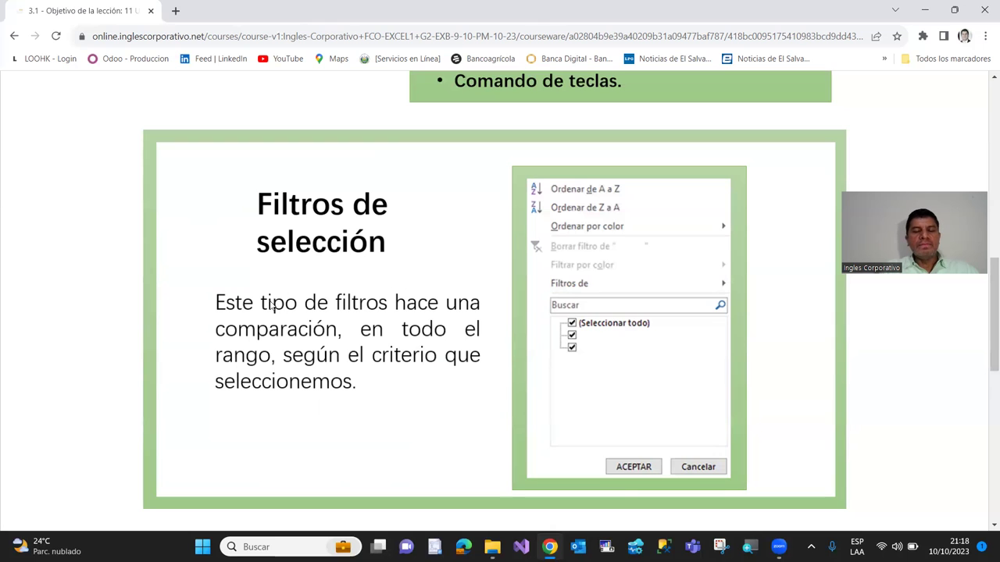
{"action": "scroll", "coordinate": [272, 306], "scroll_direction": "down", "scroll_amount": 1}
{"action": "scroll", "coordinate": [272, 306], "scroll_direction": "down", "scroll_amount": 2}
{"action": "scroll", "coordinate": [273, 308], "scroll_direction": "down", "scroll_amount": 1}
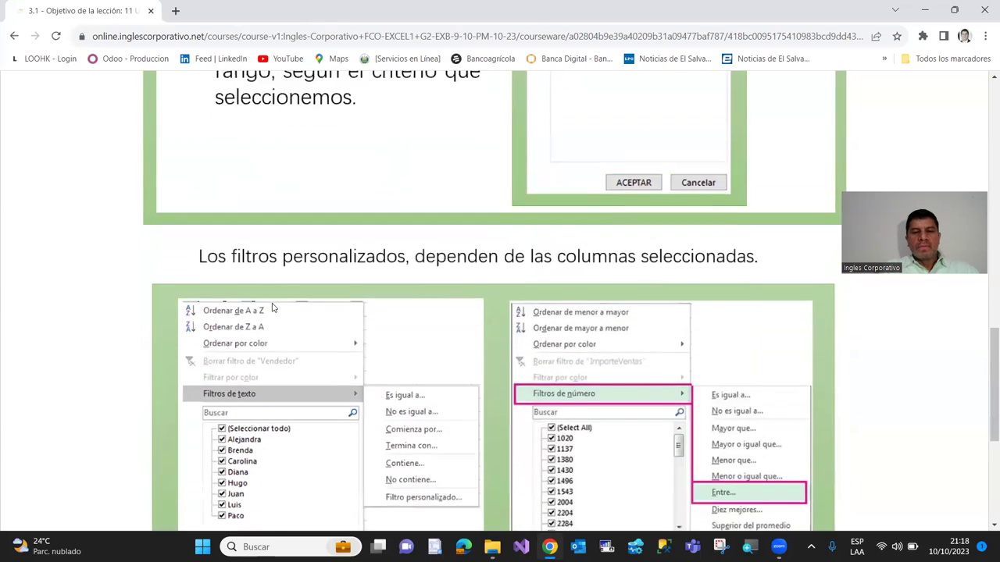
{"action": "scroll", "coordinate": [289, 310], "scroll_direction": "down", "scroll_amount": 2}
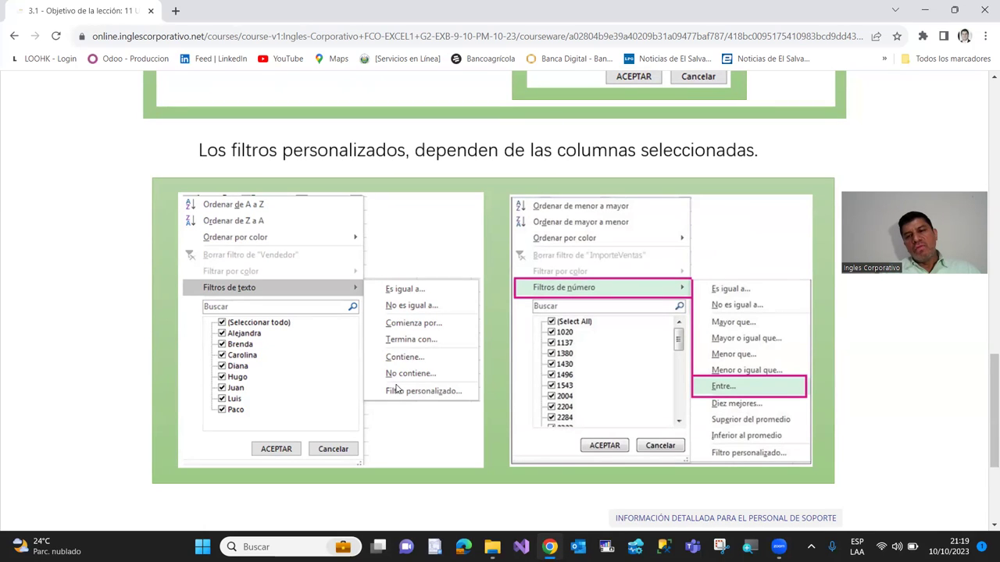
{"action": "scroll", "coordinate": [330, 323], "scroll_direction": "down", "scroll_amount": 3}
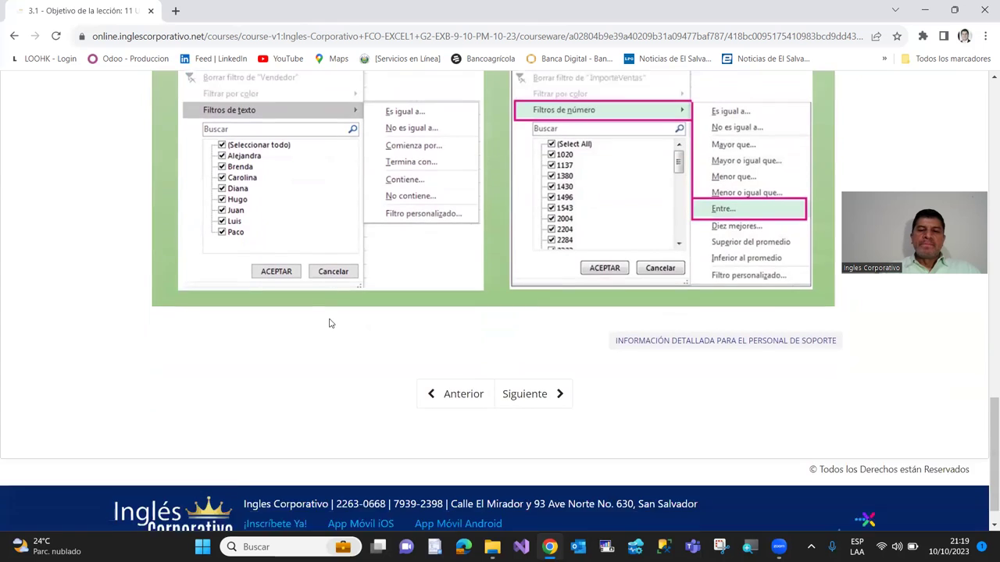
{"action": "scroll", "coordinate": [330, 323], "scroll_direction": "up", "scroll_amount": 1}
{"action": "scroll", "coordinate": [331, 323], "scroll_direction": "up", "scroll_amount": 2}
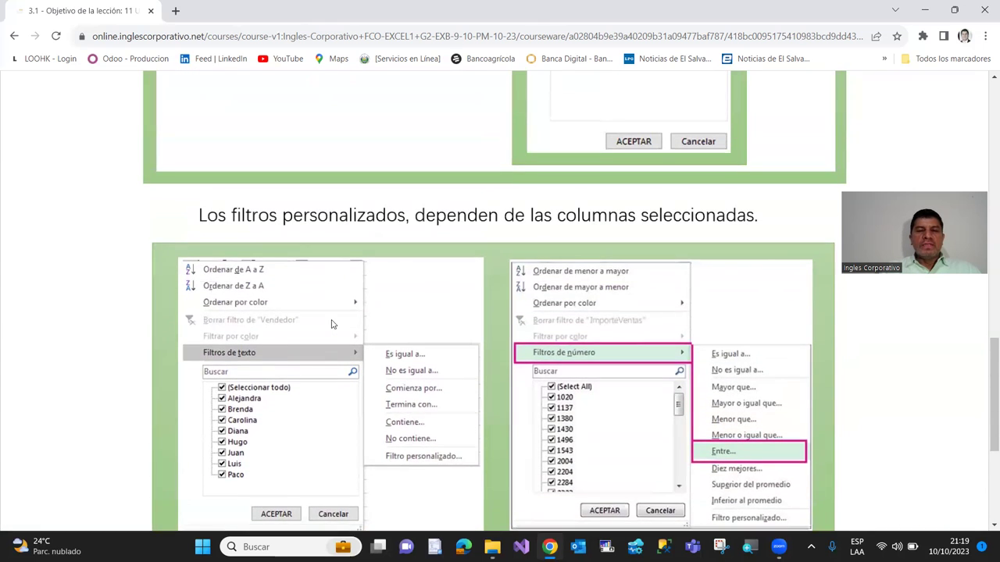
{"action": "scroll", "coordinate": [332, 324], "scroll_direction": "up", "scroll_amount": 2}
{"action": "scroll", "coordinate": [334, 324], "scroll_direction": "up", "scroll_amount": 1}
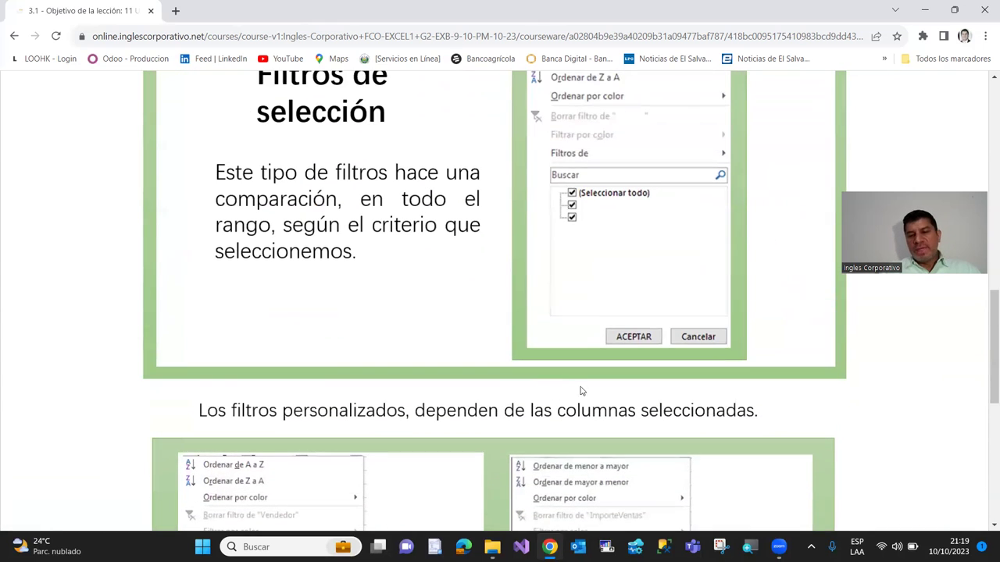
{"action": "scroll", "coordinate": [161, 245], "scroll_direction": "up", "scroll_amount": 2}
{"action": "scroll", "coordinate": [162, 227], "scroll_direction": "up", "scroll_amount": 2}
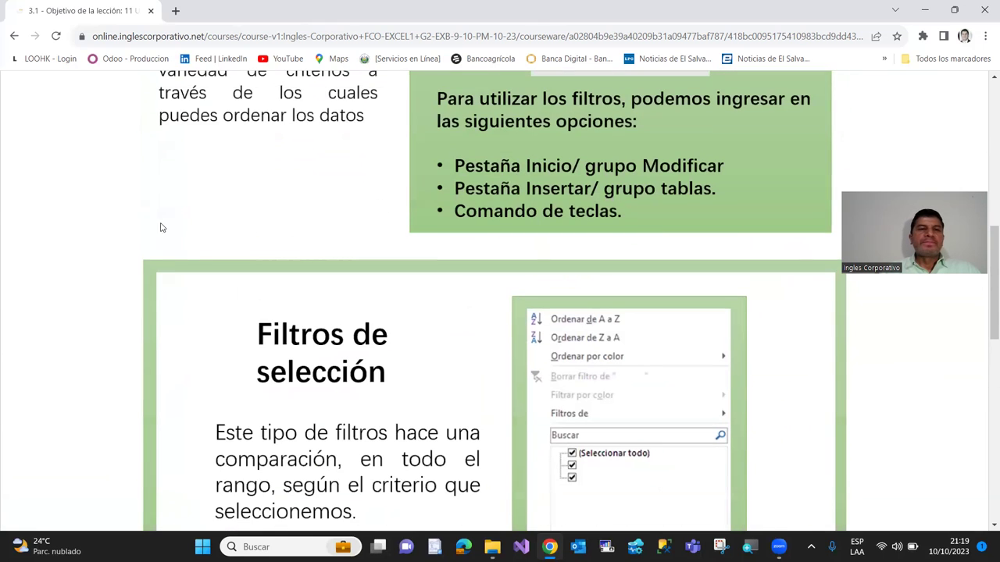
Close the Chrome lesson and open '3.1 - Uso de Filtros - Ejemplos alumnos' from File Explorer
{"action": "left_click", "coordinate": [150, 11]}
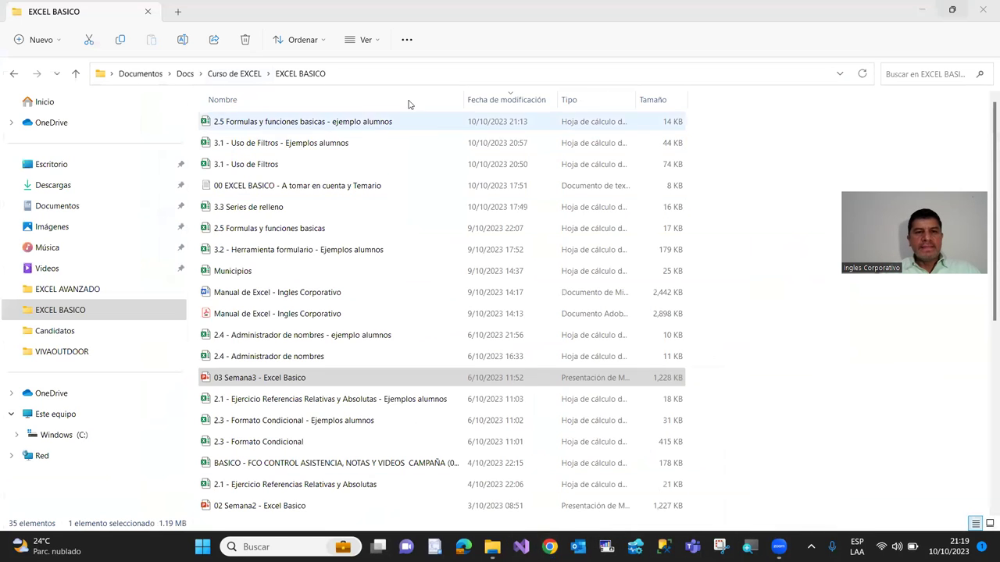
{"action": "double_click", "coordinate": [204, 147]}
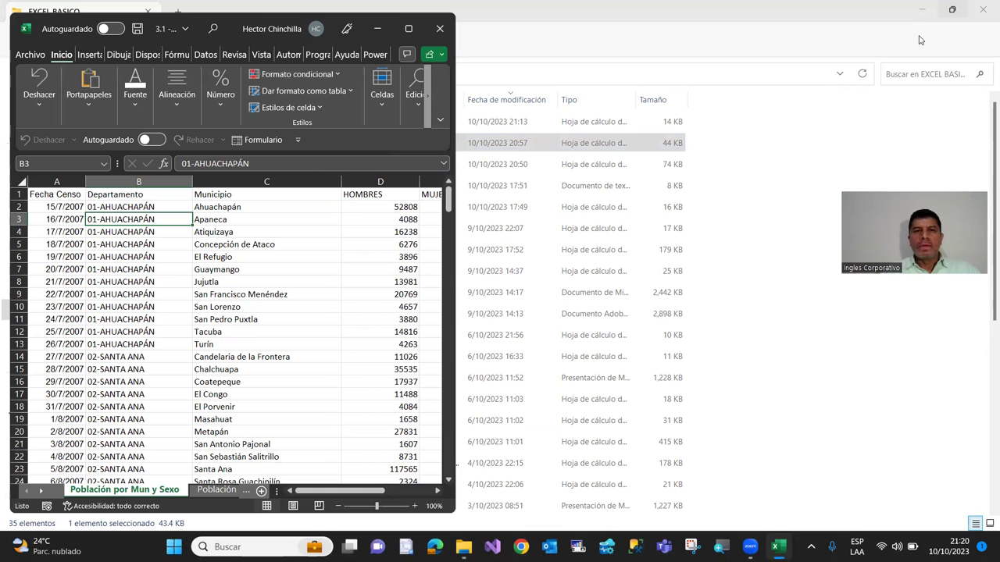
Maximize the workbook window and zoom the sheet to 120%
{"action": "left_click", "coordinate": [401, 33]}
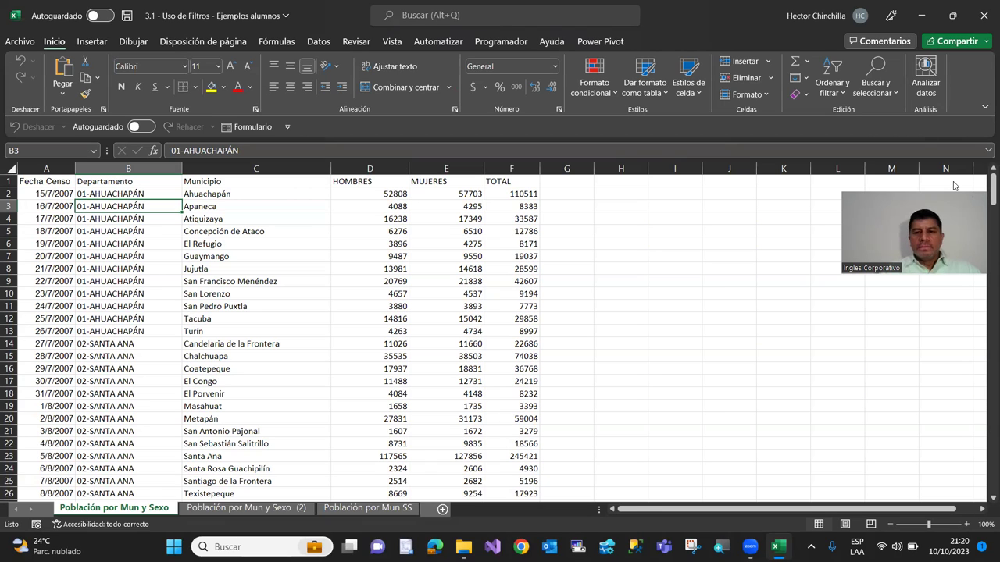
{"action": "left_click", "coordinate": [108, 257]}
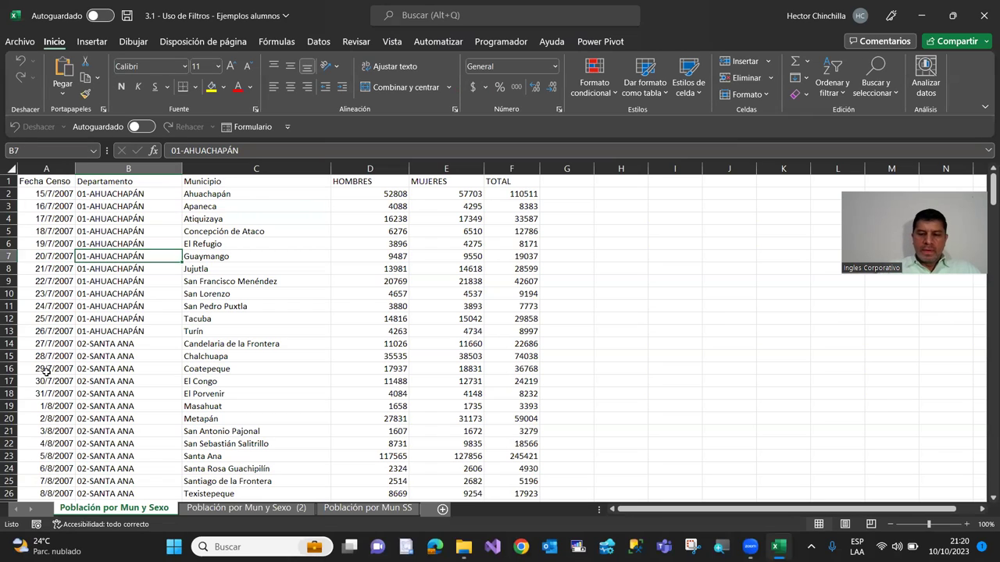
{"action": "key", "text": "ctrl+Home"}
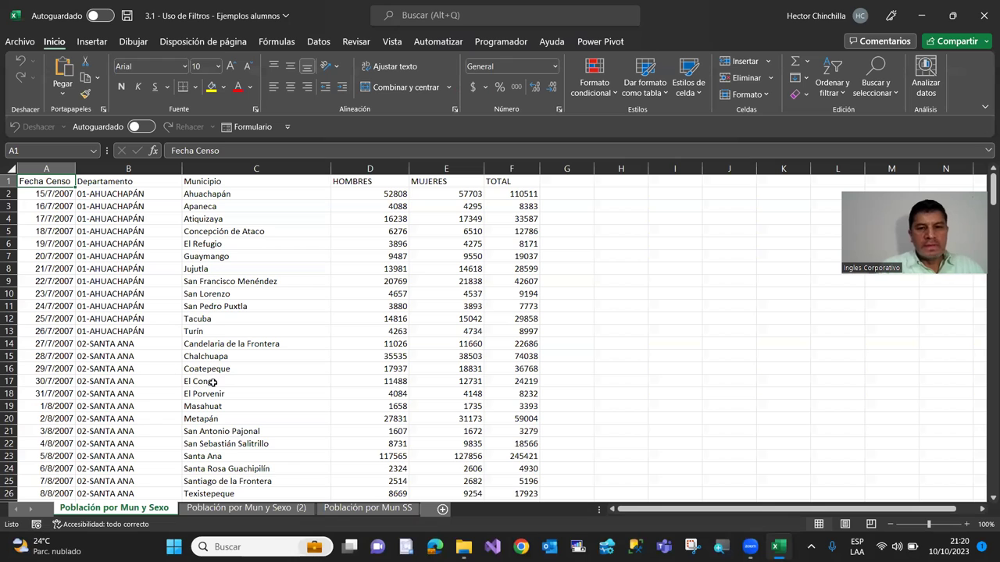
{"action": "left_click", "coordinate": [967, 524]}
{"action": "left_click", "coordinate": [967, 524]}
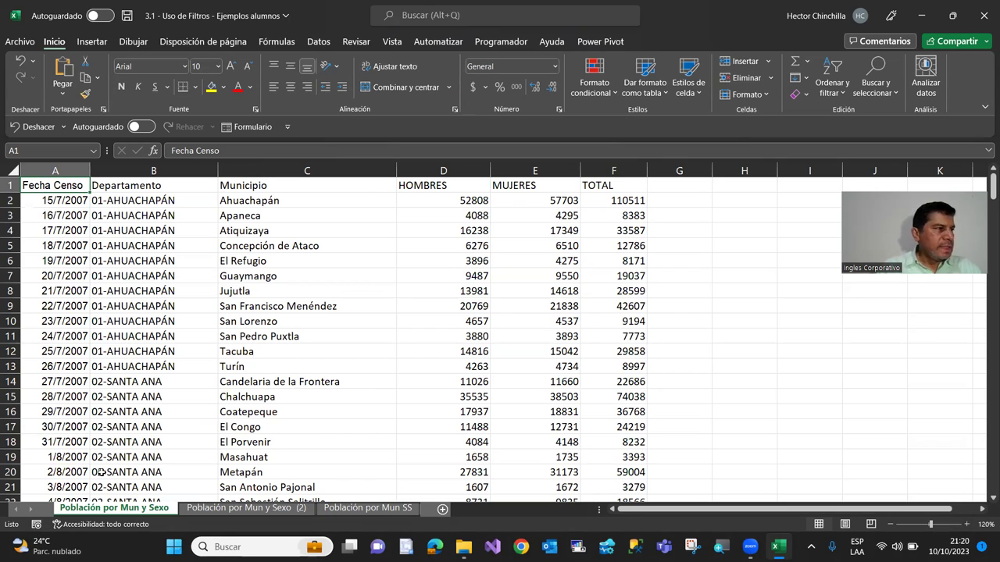
Browse the census data cells and jump to the table's last row and back to the top
{"action": "left_click", "coordinate": [123, 317]}
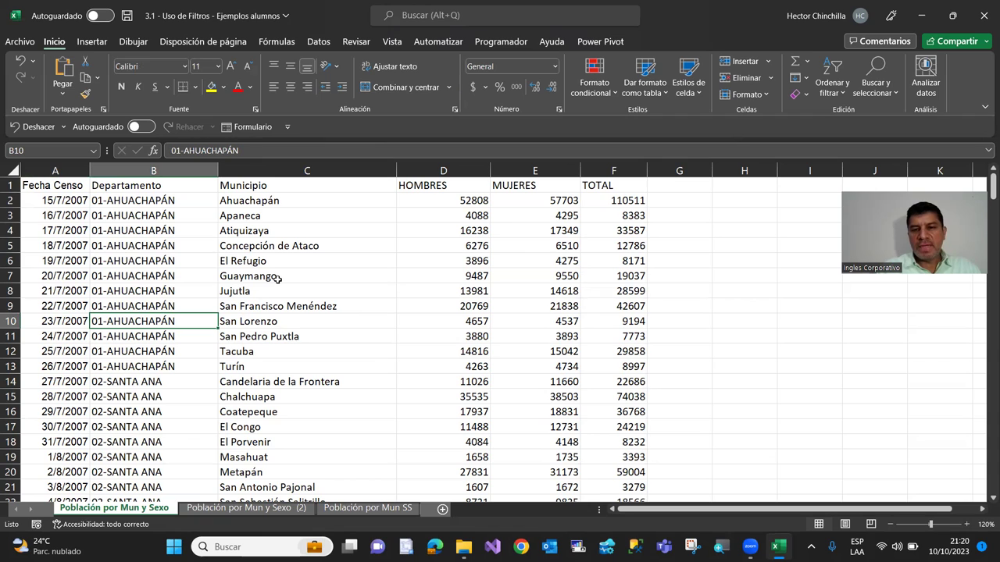
{"action": "left_click", "coordinate": [432, 275]}
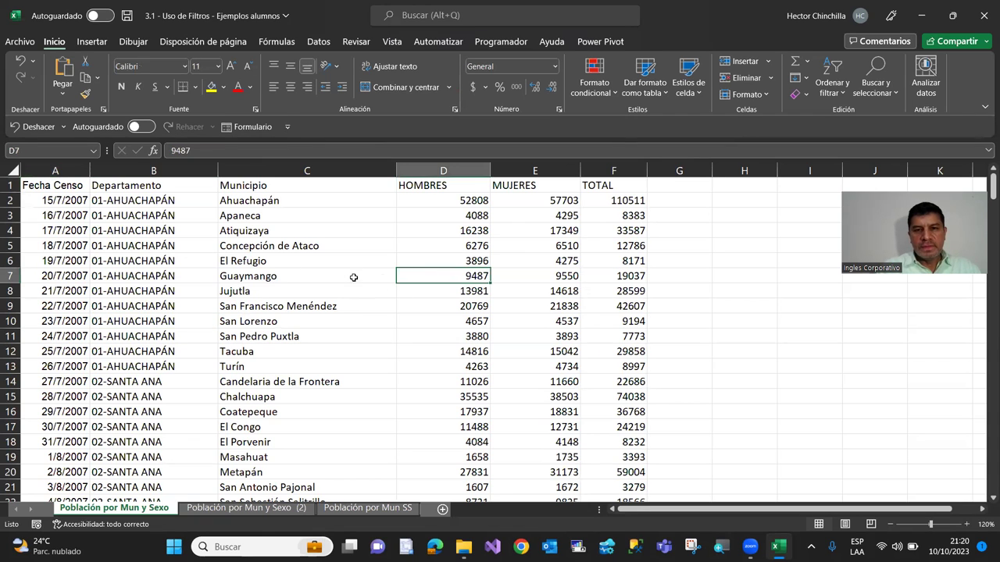
{"action": "left_click", "coordinate": [268, 257]}
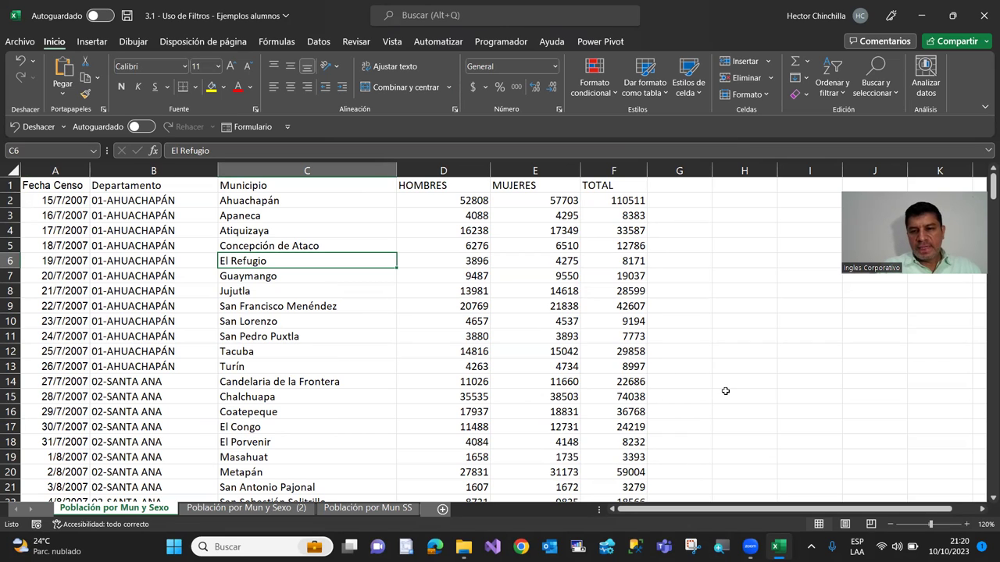
{"action": "left_click", "coordinate": [122, 349]}
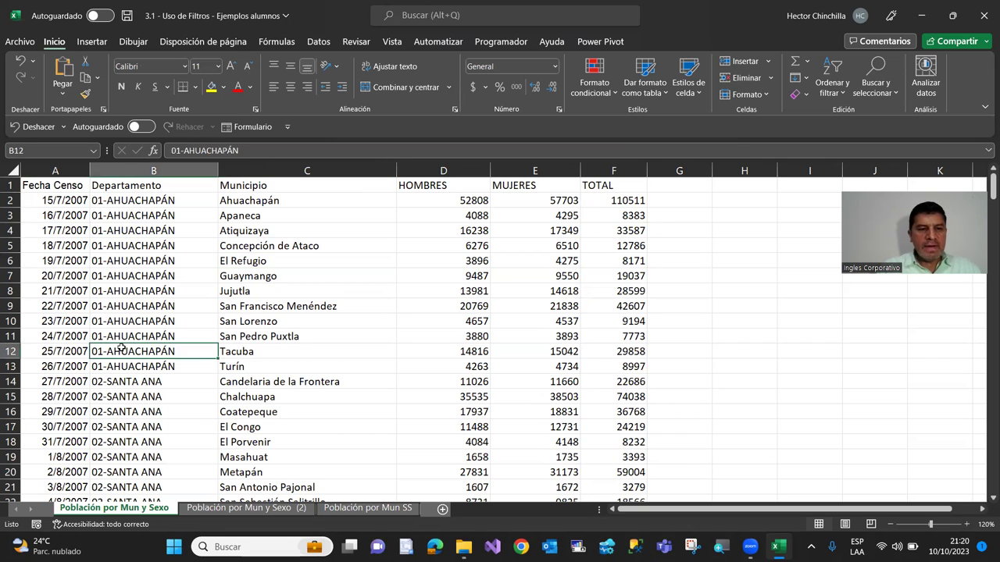
{"action": "left_click", "coordinate": [52, 393]}
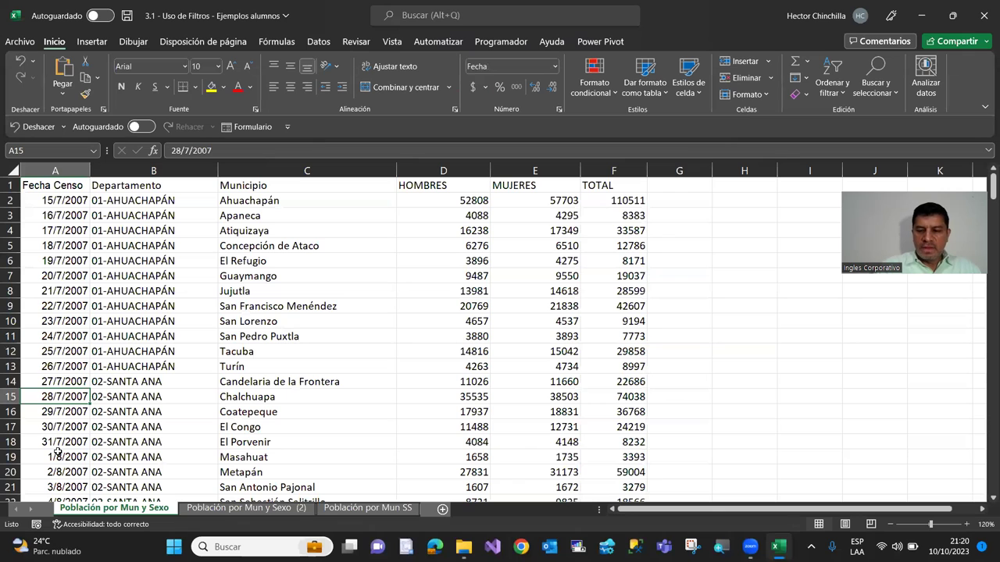
{"action": "key", "text": "ctrl+Down"}
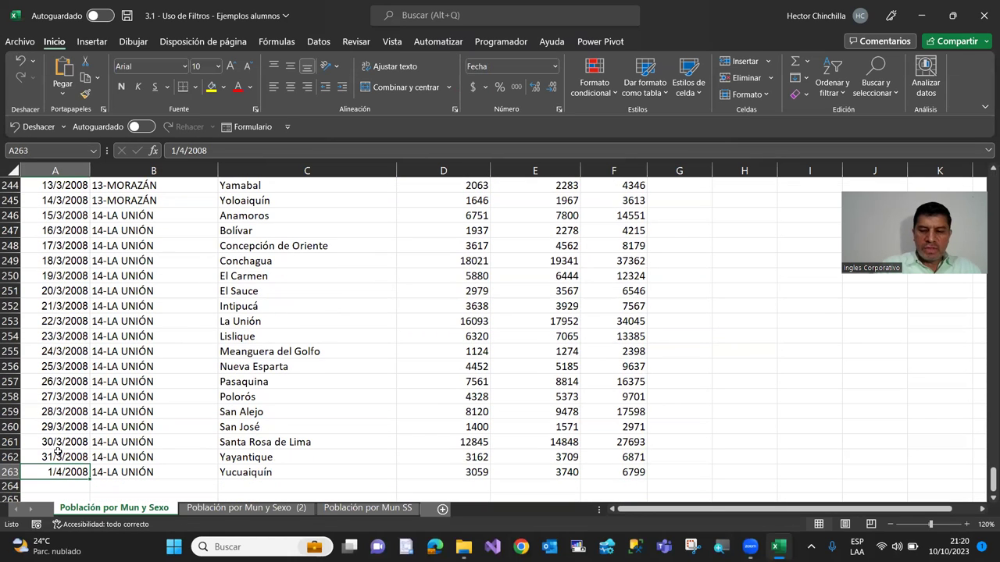
{"action": "key", "text": "ctrl+Up"}
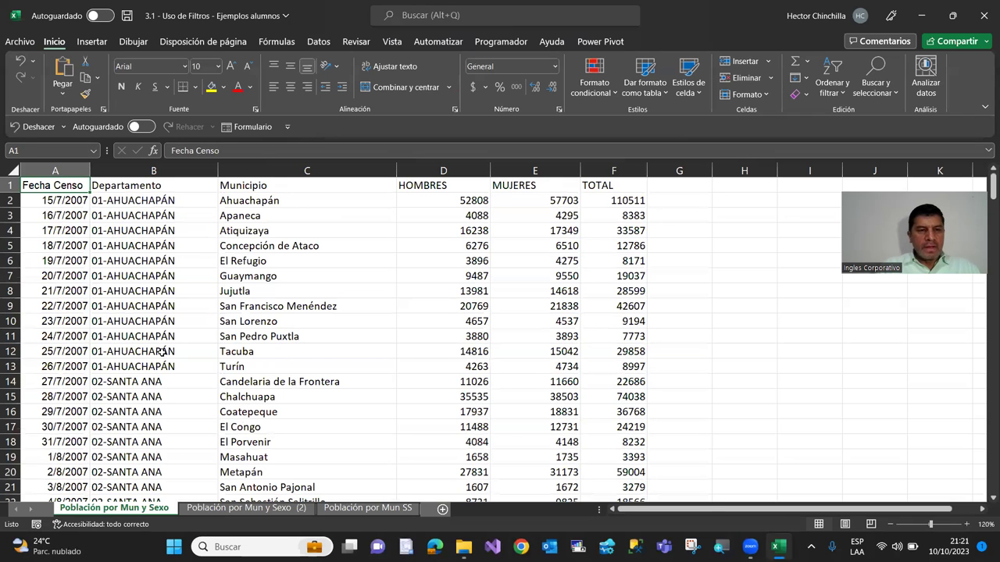
{"action": "key", "text": "shift+Right"}
{"action": "key", "text": "shift+Right"}
{"action": "key", "text": "shift+Right"}
{"action": "key", "text": "shift+Right"}
{"action": "key", "text": "shift+Right"}
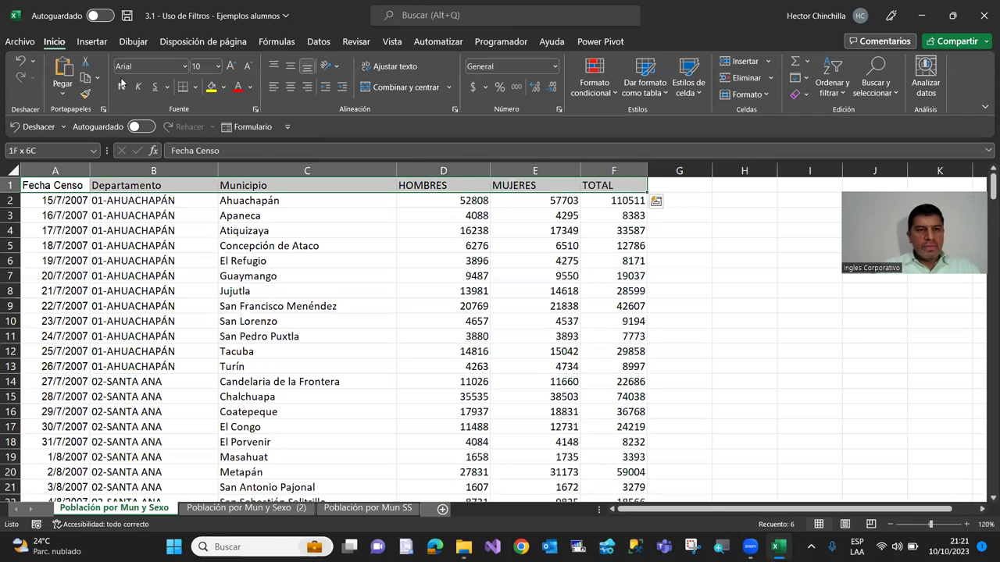
{"action": "left_click", "coordinate": [192, 87]}
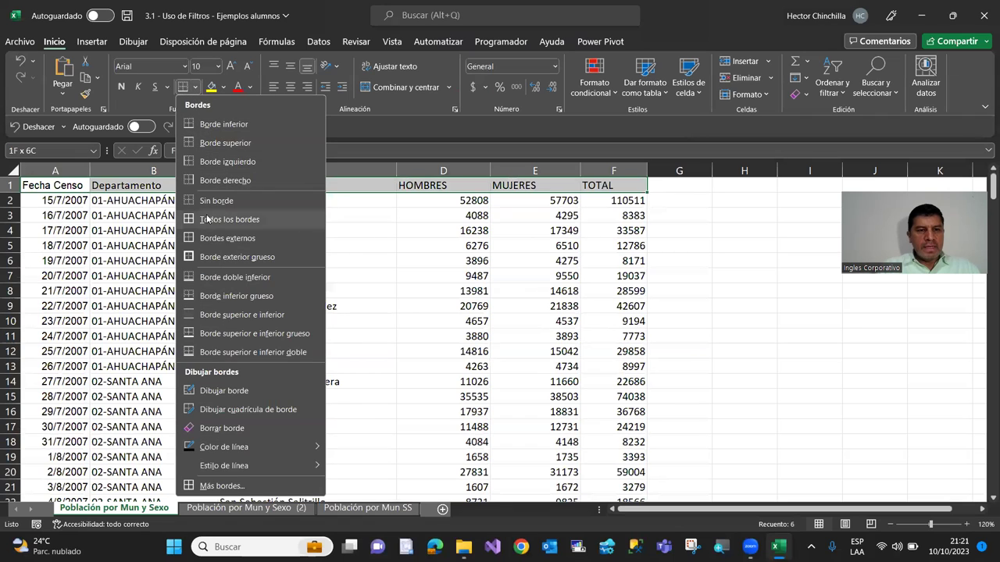
{"action": "left_click", "coordinate": [206, 218]}
{"action": "left_click", "coordinate": [121, 88]}
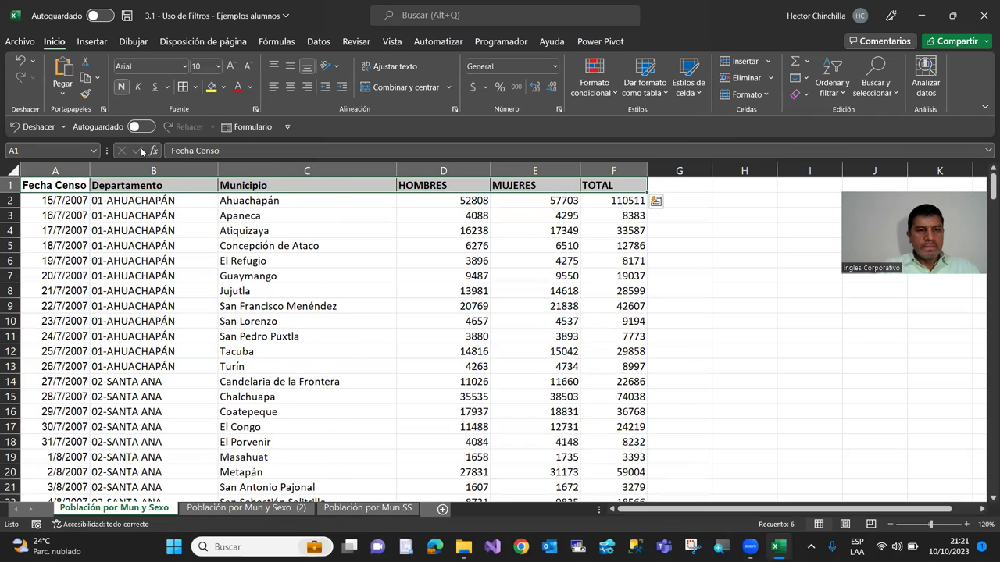
{"action": "key", "text": "Down"}
{"action": "key", "text": "Up"}
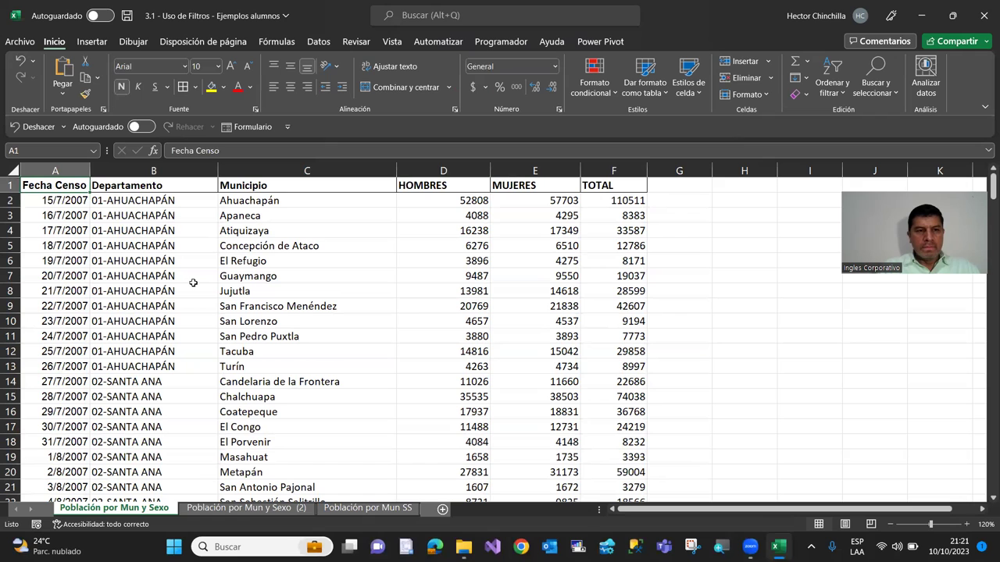
{"action": "key", "text": "shift+Right"}
{"action": "key", "text": "shift+Right"}
{"action": "key", "text": "shift+Right"}
{"action": "key", "text": "shift+Right"}
{"action": "key", "text": "shift+Right"}
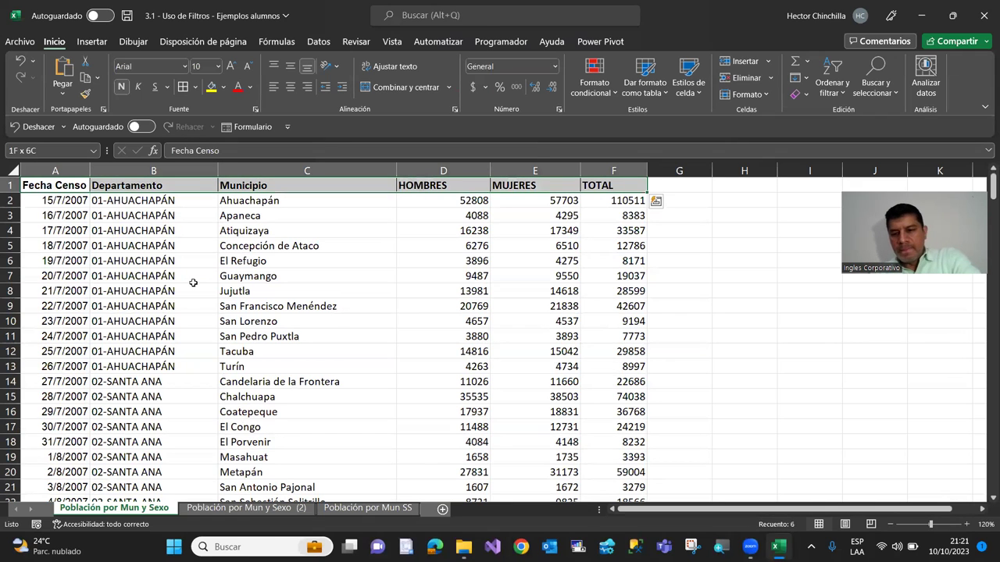
{"action": "key", "text": "shift+Down"}
{"action": "key", "text": "ctrl+shift+Down"}
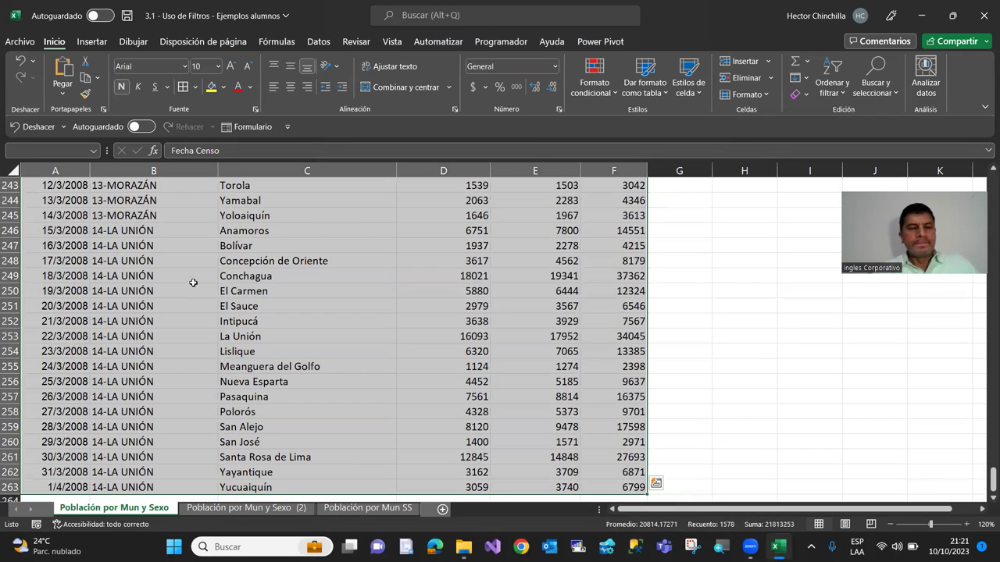
{"action": "key", "text": "ctrl+BackSpace"}
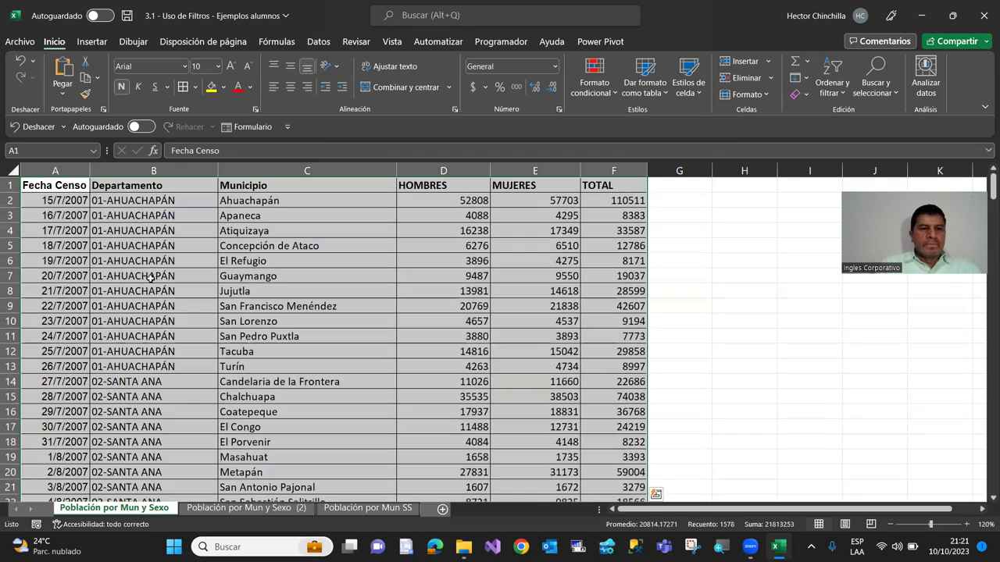
{"action": "left_click", "coordinate": [129, 288]}
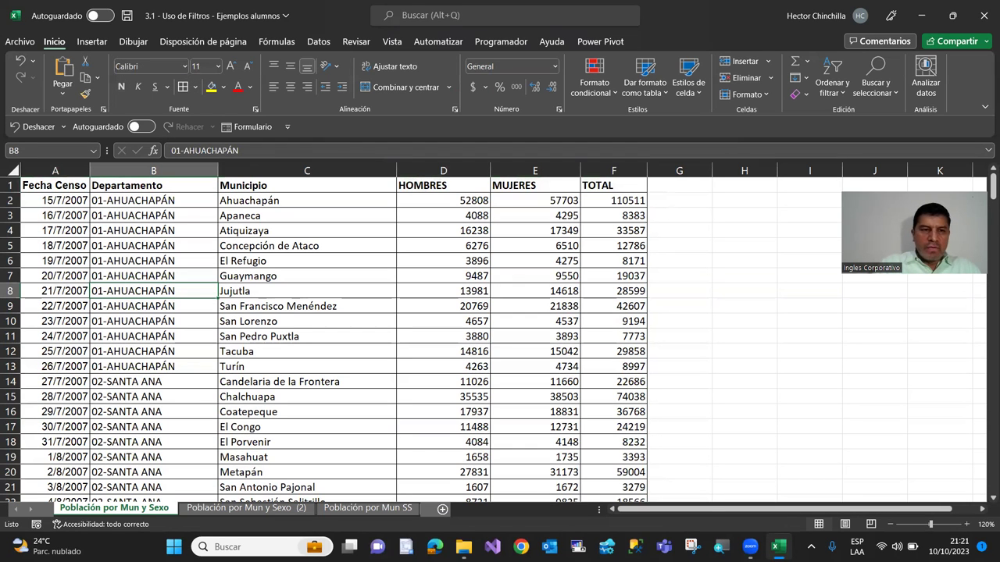
{"action": "left_click", "coordinate": [55, 185]}
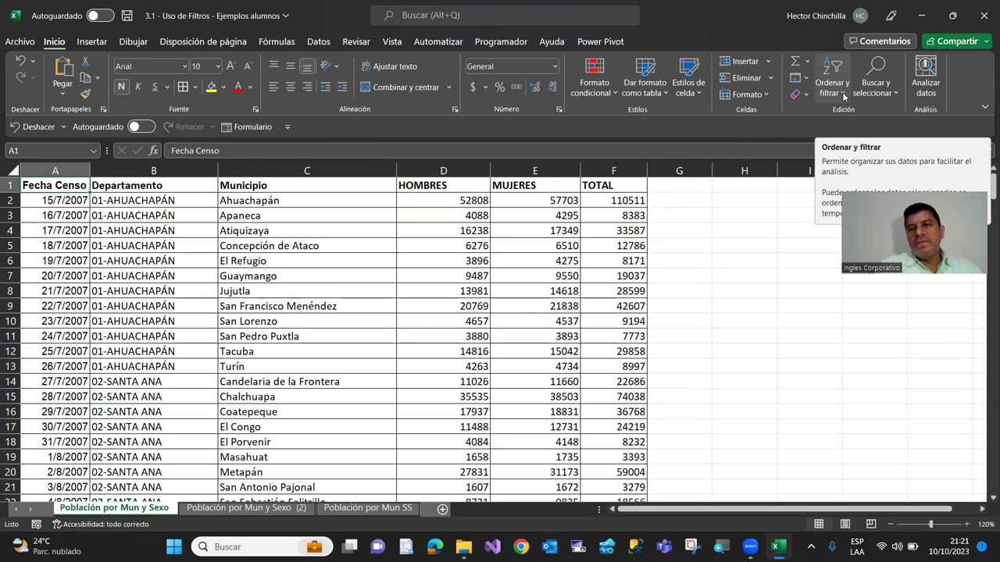
Look at Inicio's Ordenar y filtrar menu, dismiss it, and switch to the Datos tab
{"action": "left_click", "coordinate": [843, 95]}
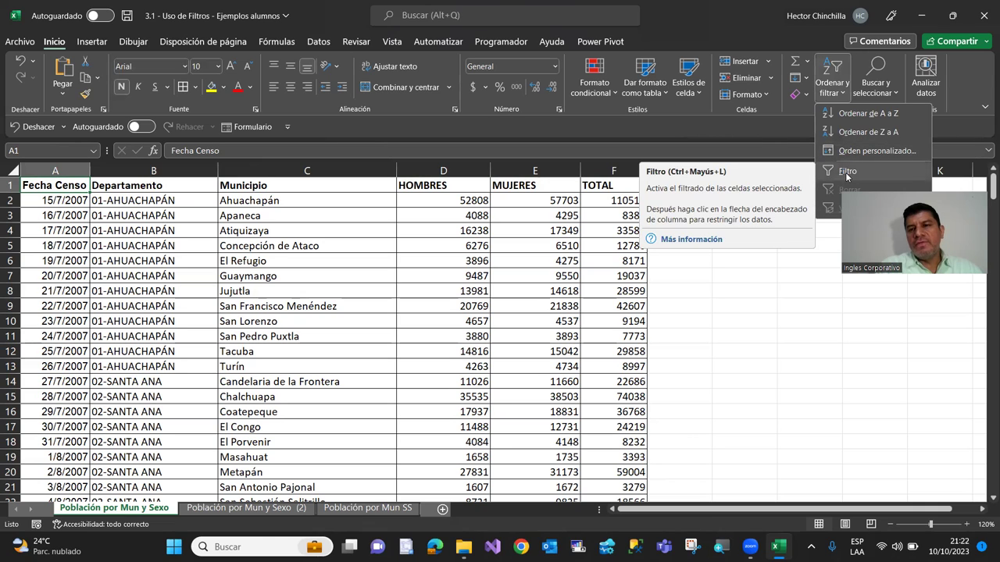
{"action": "left_click", "coordinate": [756, 37]}
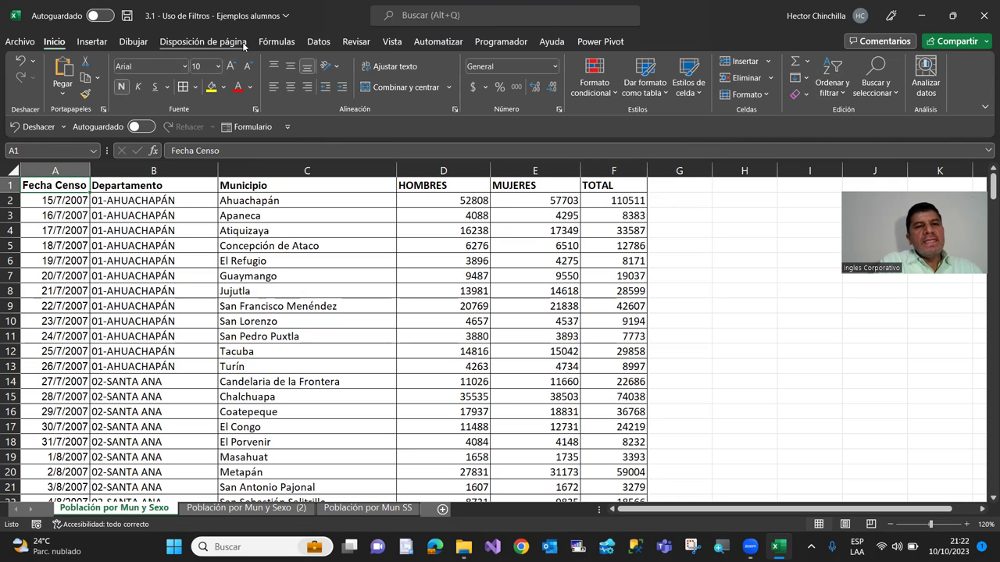
{"action": "left_click", "coordinate": [317, 42]}
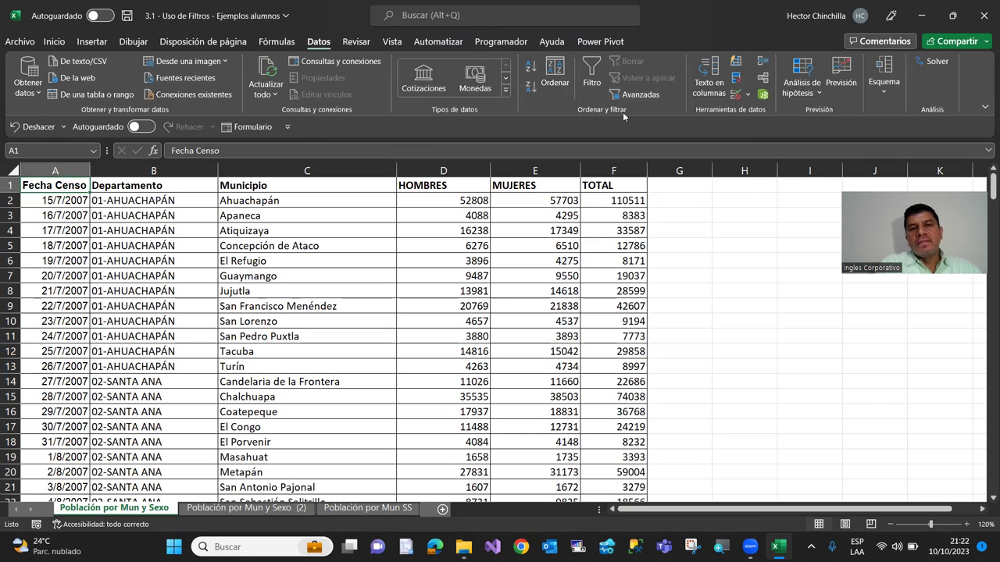
{"action": "left_click", "coordinate": [61, 45]}
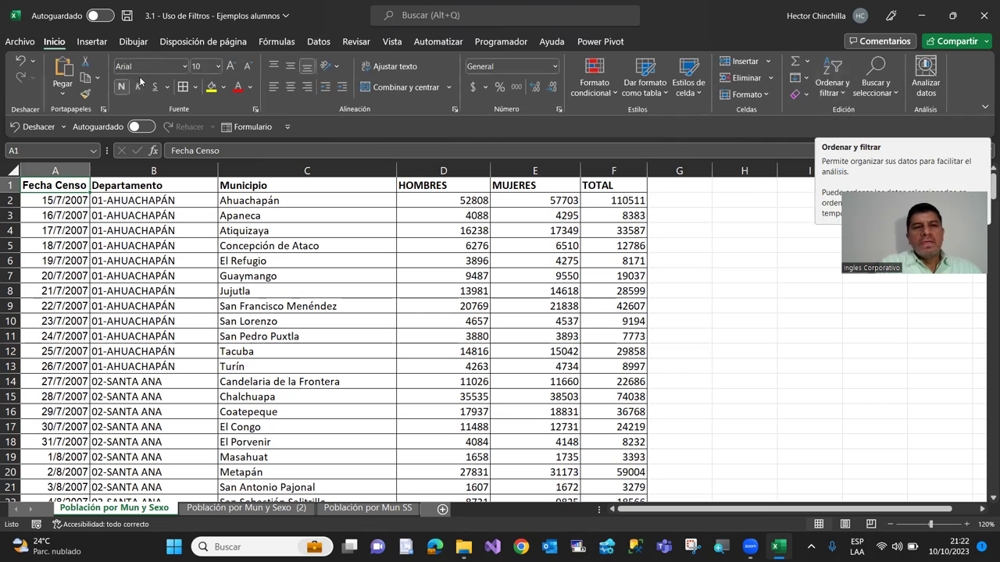
{"action": "left_click", "coordinate": [318, 41]}
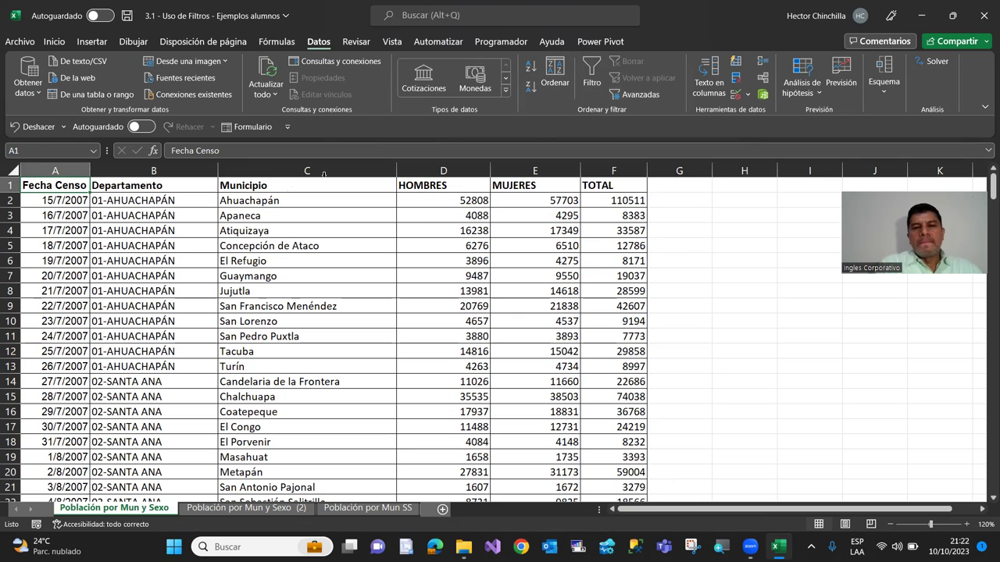
{"action": "left_click", "coordinate": [173, 227]}
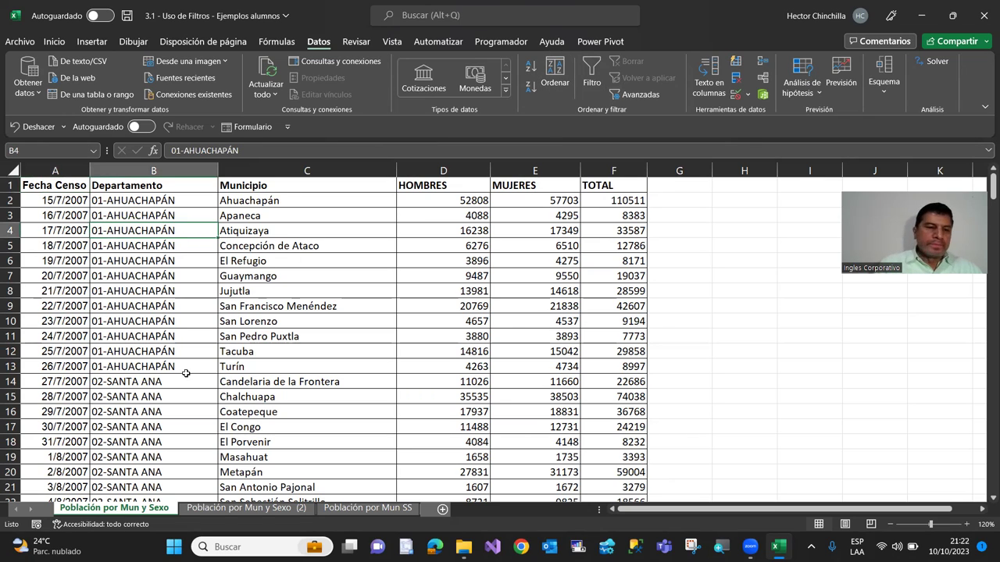
{"action": "key", "text": "Left"}
{"action": "key", "text": "Right"}
{"action": "key", "text": "Left"}
{"action": "key", "text": "Up"}
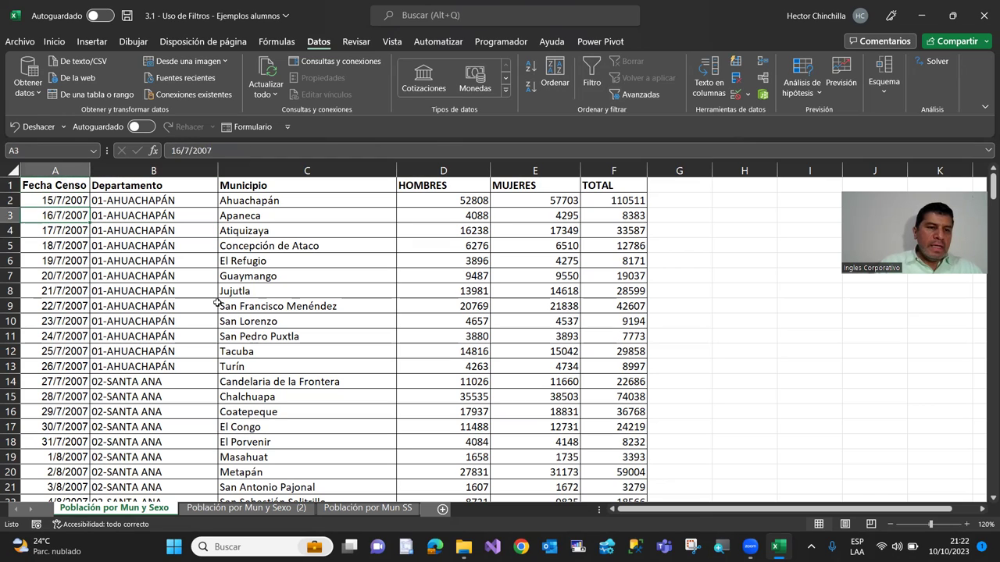
{"action": "key", "text": "Up"}
{"action": "key", "text": "Up"}
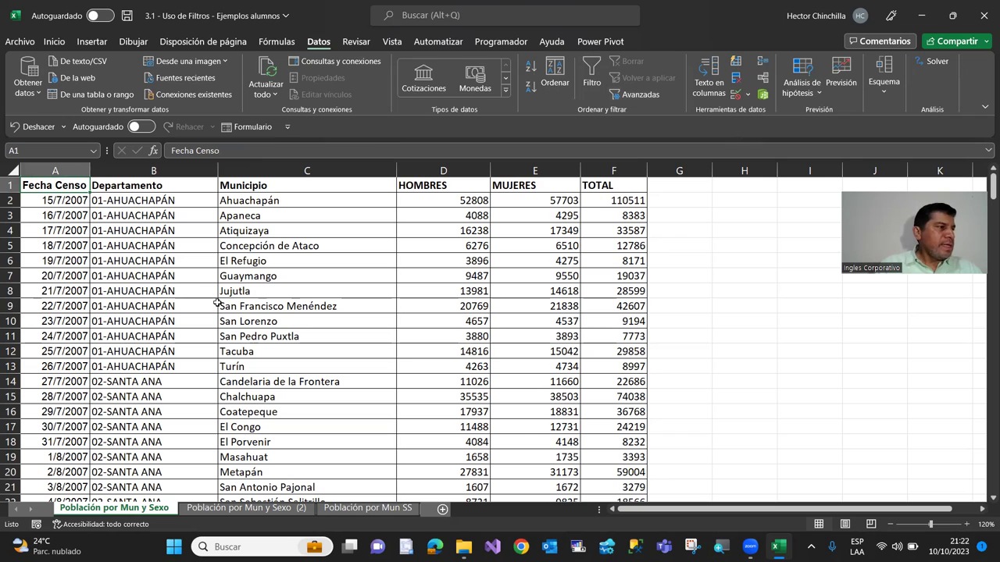
{"action": "key", "text": "Down"}
{"action": "key", "text": "Up"}
{"action": "key", "text": "Down"}
{"action": "key", "text": "Up"}
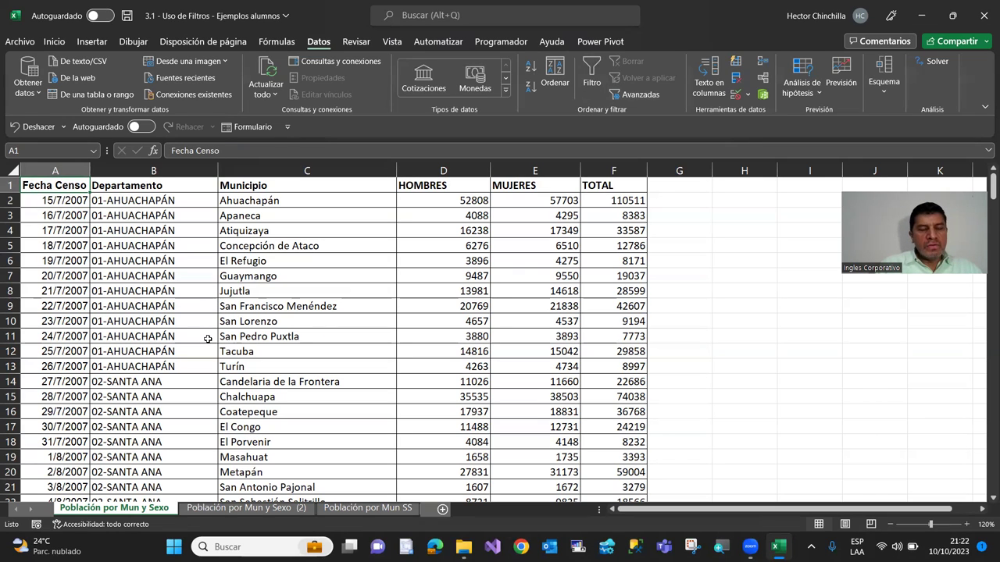
{"action": "key", "text": "Down"}
{"action": "key", "text": "Down"}
{"action": "key", "text": "Down"}
{"action": "key", "text": "Down"}
{"action": "key", "text": "Down"}
{"action": "key", "text": "Up"}
{"action": "key", "text": "Up"}
{"action": "key", "text": "Up"}
{"action": "key", "text": "Up"}
{"action": "key", "text": "Up"}
{"action": "key", "text": "Down"}
{"action": "key", "text": "Down"}
{"action": "key", "text": "Down"}
{"action": "key", "text": "Down"}
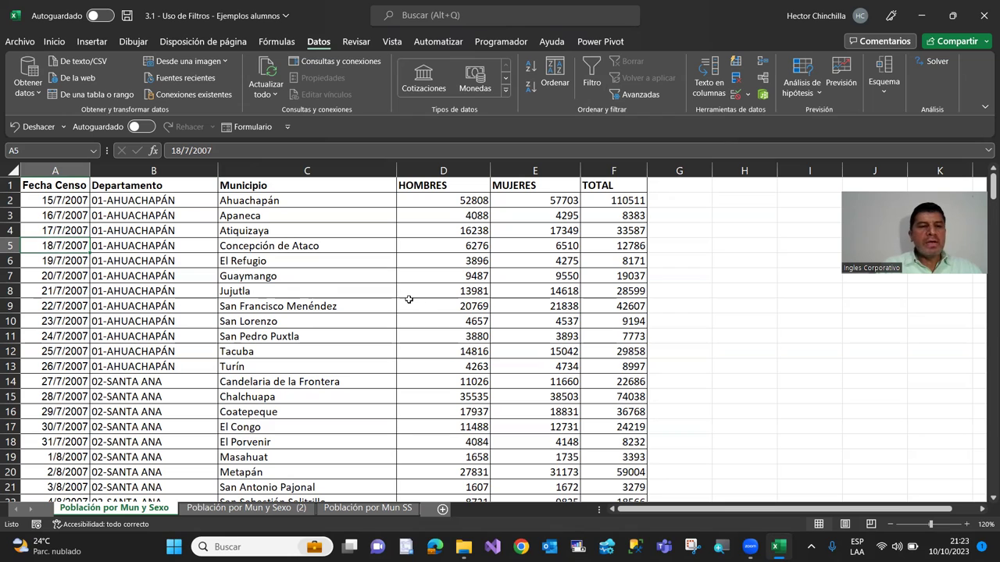
{"action": "key", "text": "Down"}
{"action": "key", "text": "Down"}
{"action": "key", "text": "Down"}
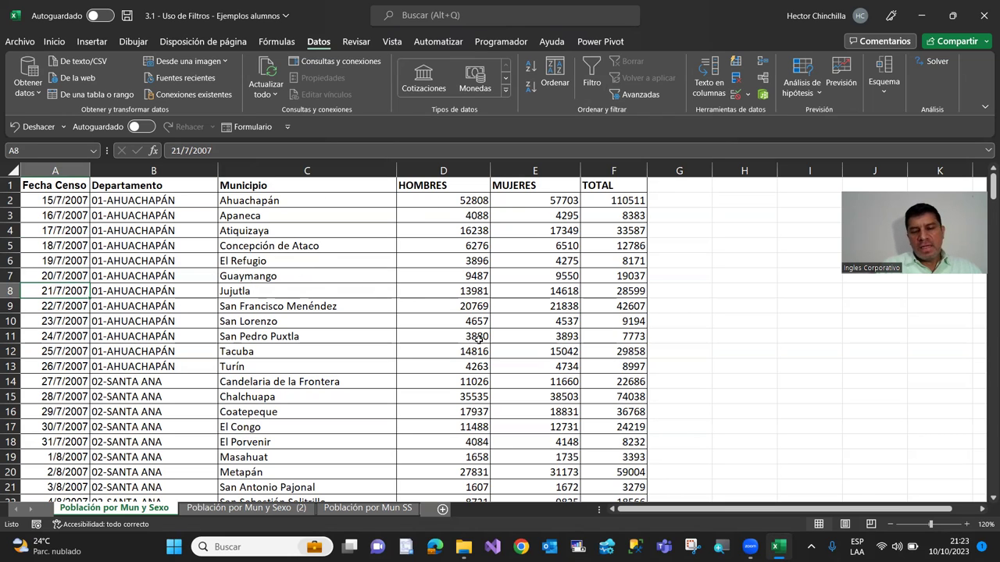
{"action": "scroll", "coordinate": [103, 295], "scroll_direction": "down", "scroll_amount": 4}
{"action": "scroll", "coordinate": [102, 295], "scroll_direction": "up", "scroll_amount": 4}
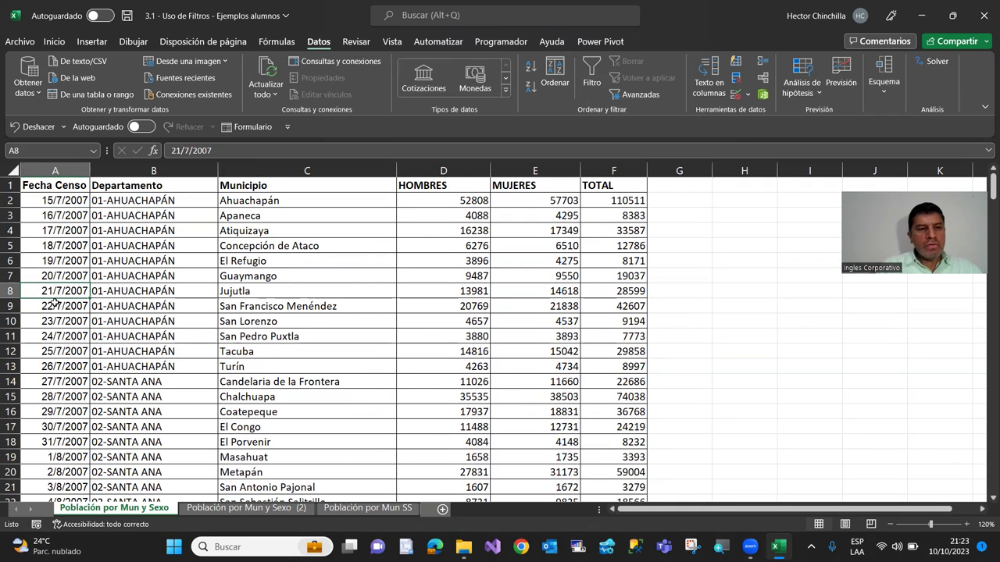
Insert a blank row 8 above the Jujutla record via the row header menu
{"action": "right_click", "coordinate": [11, 291]}
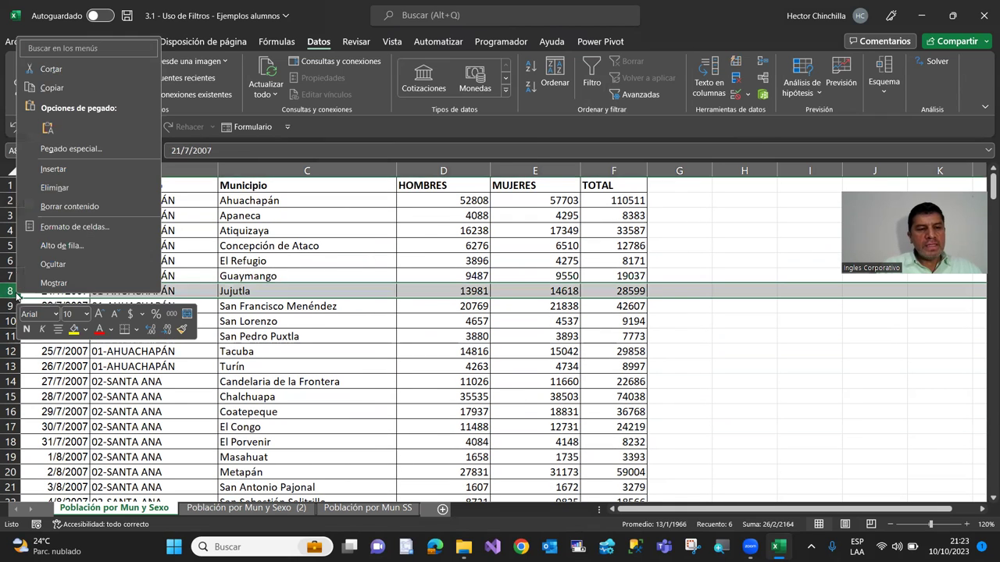
{"action": "left_click", "coordinate": [47, 170]}
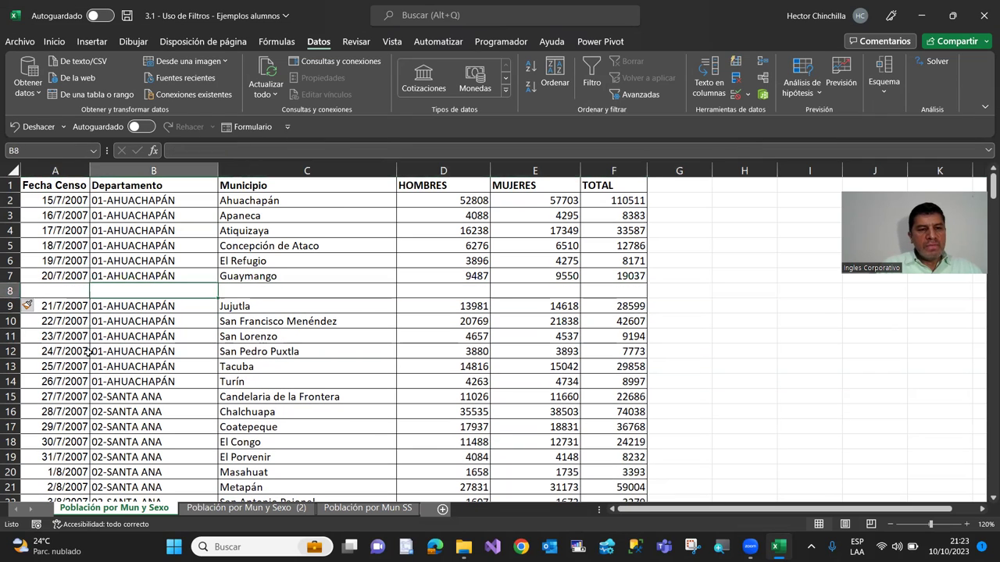
{"action": "key", "text": "Left"}
{"action": "key", "text": "Down"}
{"action": "key", "text": "Down"}
{"action": "key", "text": "Right"}
{"action": "key", "text": "Right"}
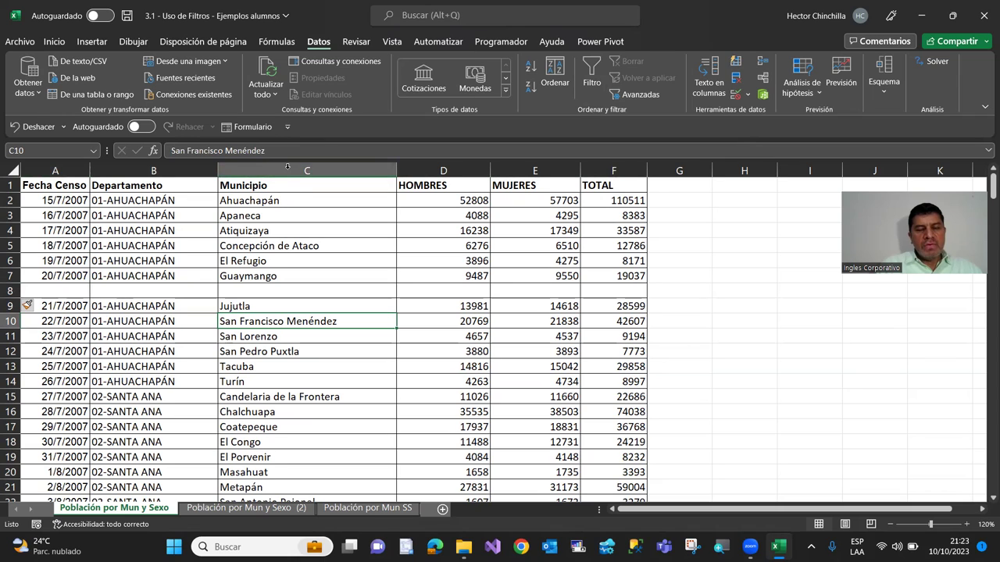
Check cells B13 and B11, then step along the headers from Fecha Censo to TOTAL
{"action": "left_click", "coordinate": [107, 369]}
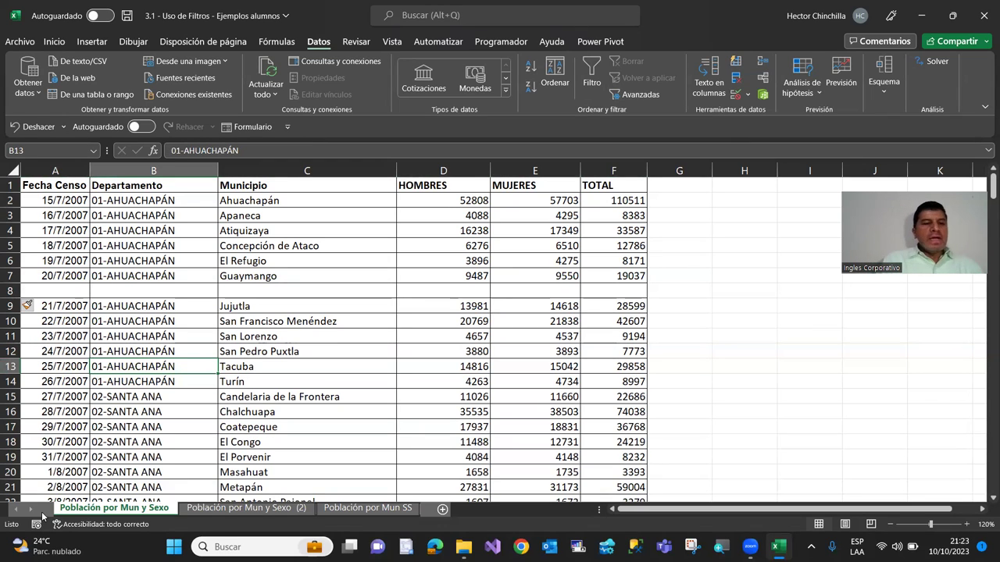
{"action": "left_click", "coordinate": [213, 338]}
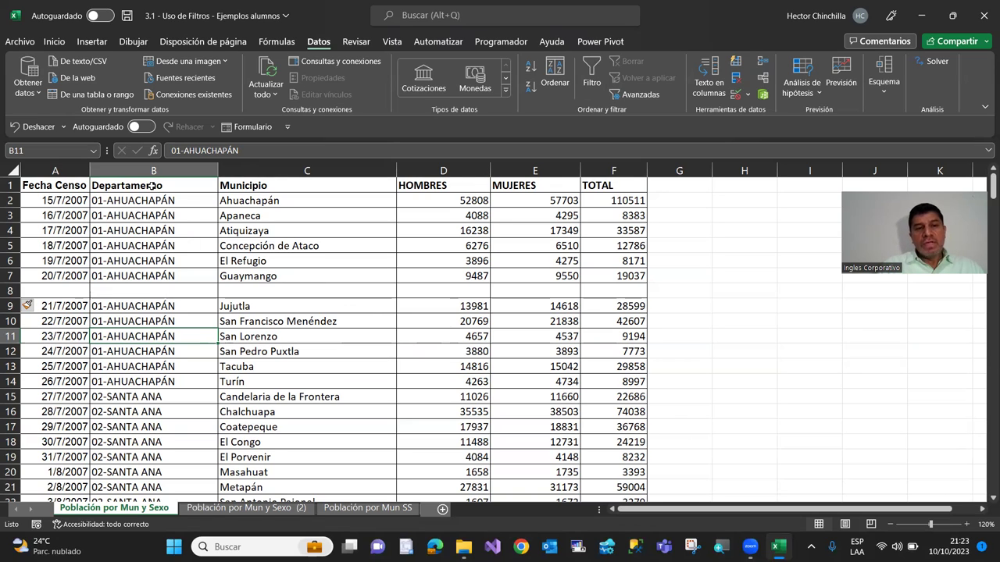
{"action": "key", "text": "ctrl+Home"}
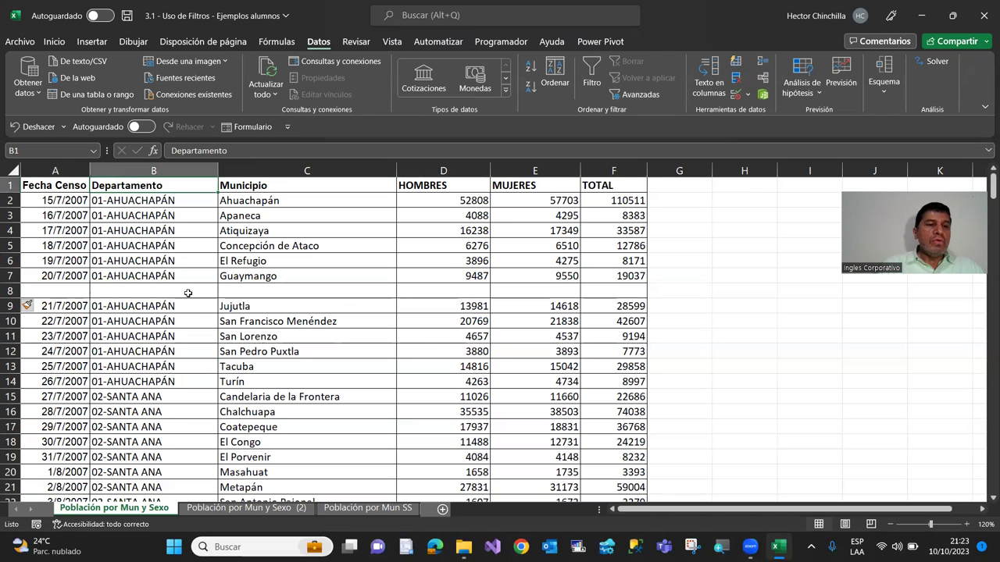
{"action": "key", "text": "Right"}
{"action": "key", "text": "Right"}
{"action": "key", "text": "Right"}
{"action": "key", "text": "Right"}
{"action": "key", "text": "Right"}
{"action": "key", "text": "Left"}
{"action": "key", "text": "Left"}
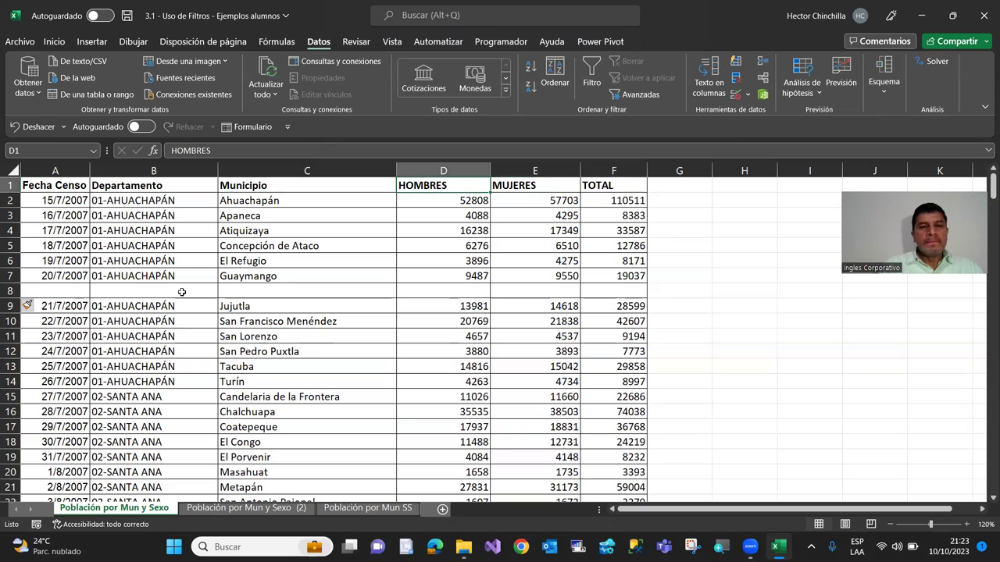
{"action": "key", "text": "Left"}
{"action": "key", "text": "Left"}
{"action": "key", "text": "Left"}
{"action": "key", "text": "Right"}
{"action": "key", "text": "Right"}
{"action": "key", "text": "Right"}
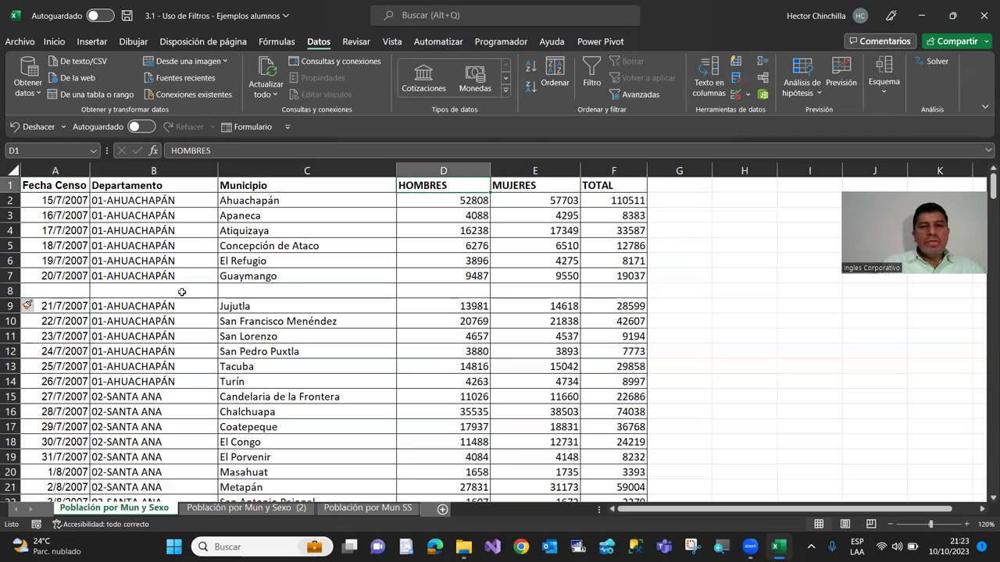
{"action": "key", "text": "Right"}
{"action": "key", "text": "Right"}
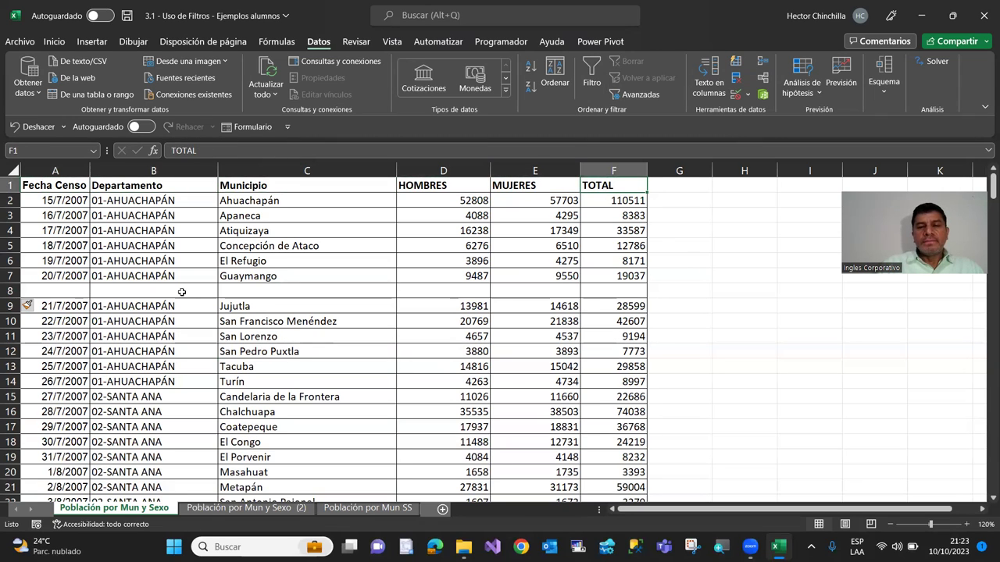
{"action": "key", "text": "Left"}
{"action": "key", "text": "Left"}
{"action": "key", "text": "Left"}
{"action": "key", "text": "Left"}
{"action": "key", "text": "Left"}
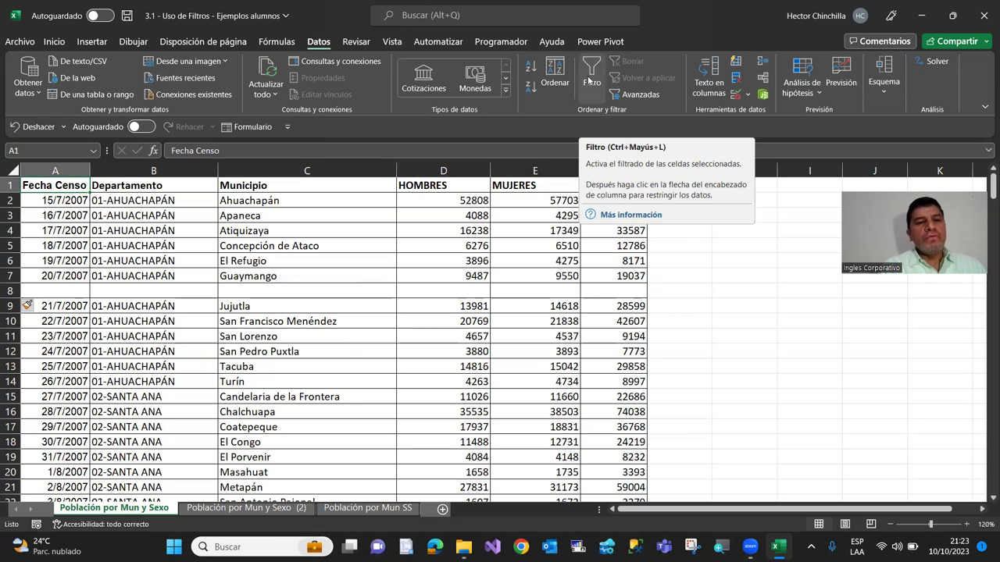
Turn on Filtro, zoom to 130%, and preview the Fecha Censo and Departamento filter lists
{"action": "left_click", "coordinate": [590, 80]}
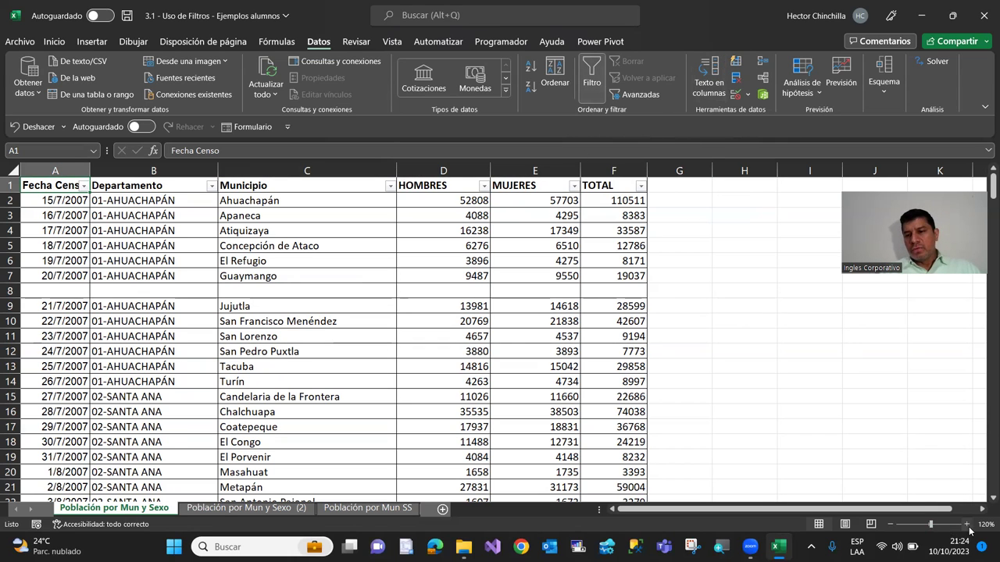
{"action": "left_click", "coordinate": [967, 525]}
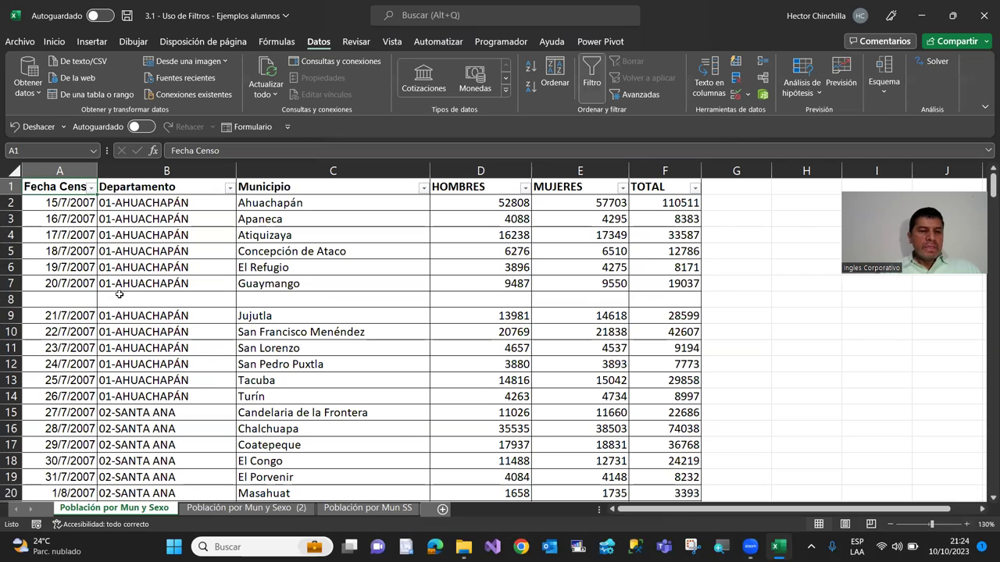
{"action": "left_click", "coordinate": [91, 188]}
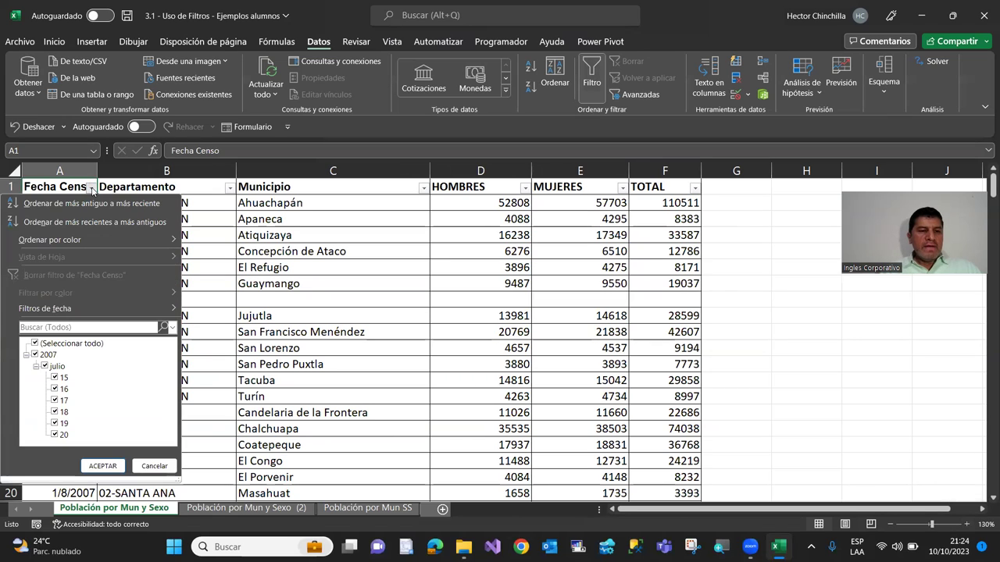
{"action": "left_click", "coordinate": [153, 465]}
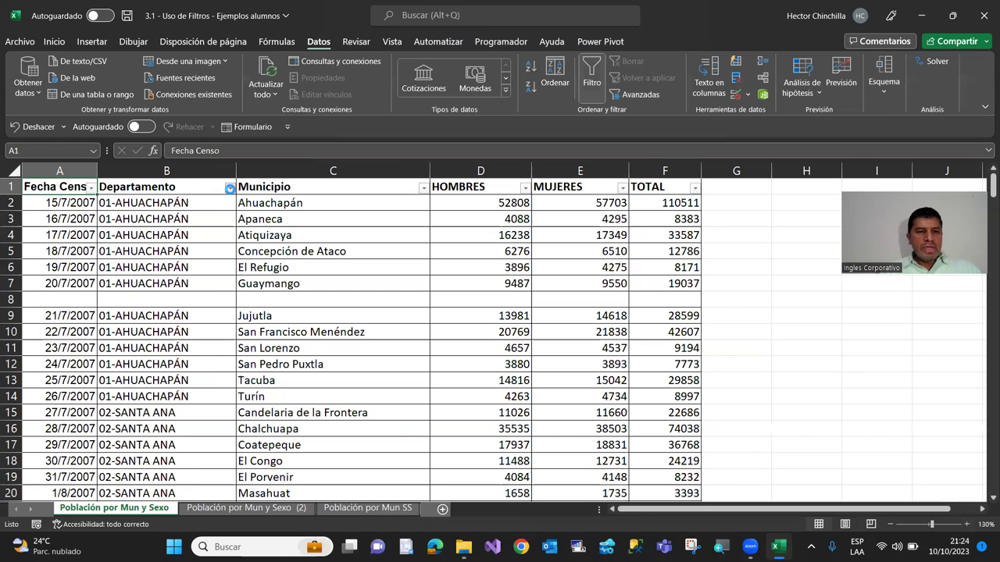
{"action": "left_click", "coordinate": [230, 189]}
{"action": "left_click", "coordinate": [208, 464]}
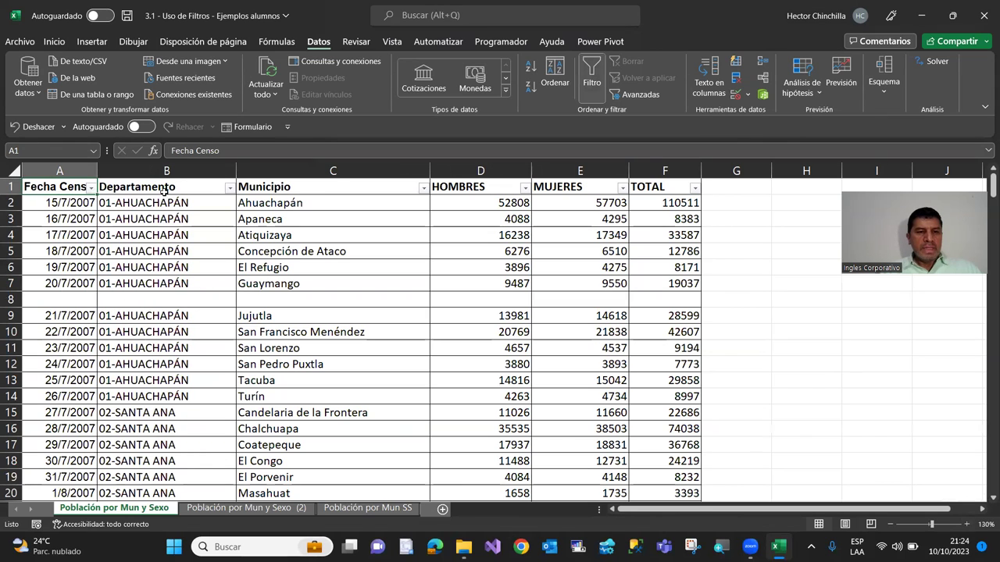
Select the first Fecha Censo dates and cells B6 and A6, then return to the table's top
{"action": "left_click_drag", "start_coordinate": [163, 205], "coordinate": [167, 281]}
{"action": "left_click_drag", "start_coordinate": [83, 203], "coordinate": [81, 284]}
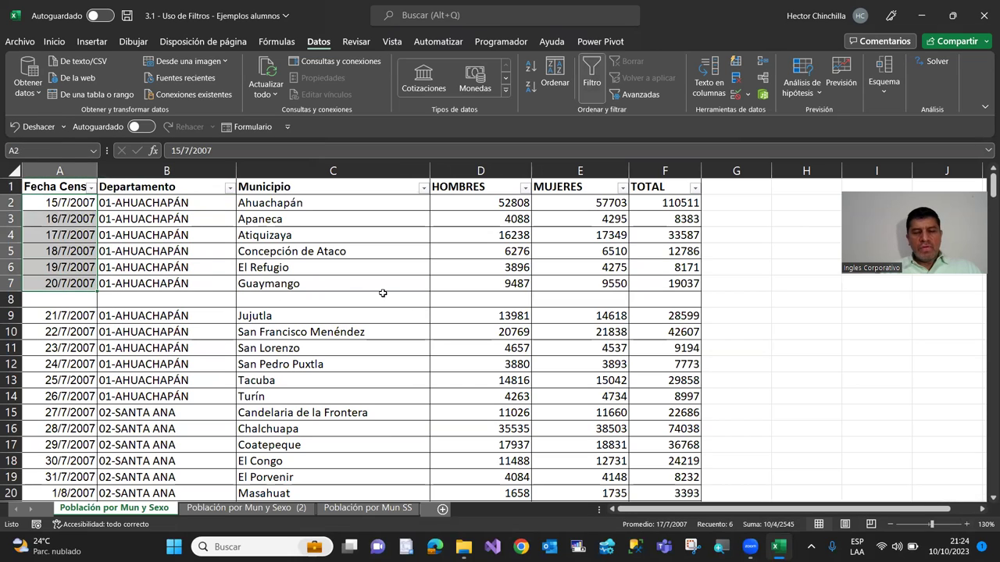
{"action": "left_click", "coordinate": [218, 263]}
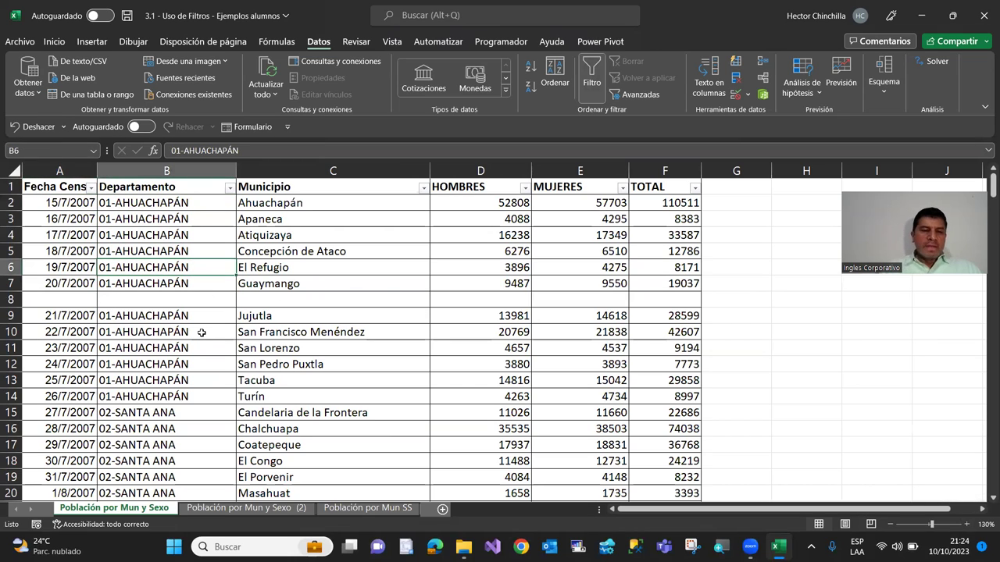
{"action": "key", "text": "Left"}
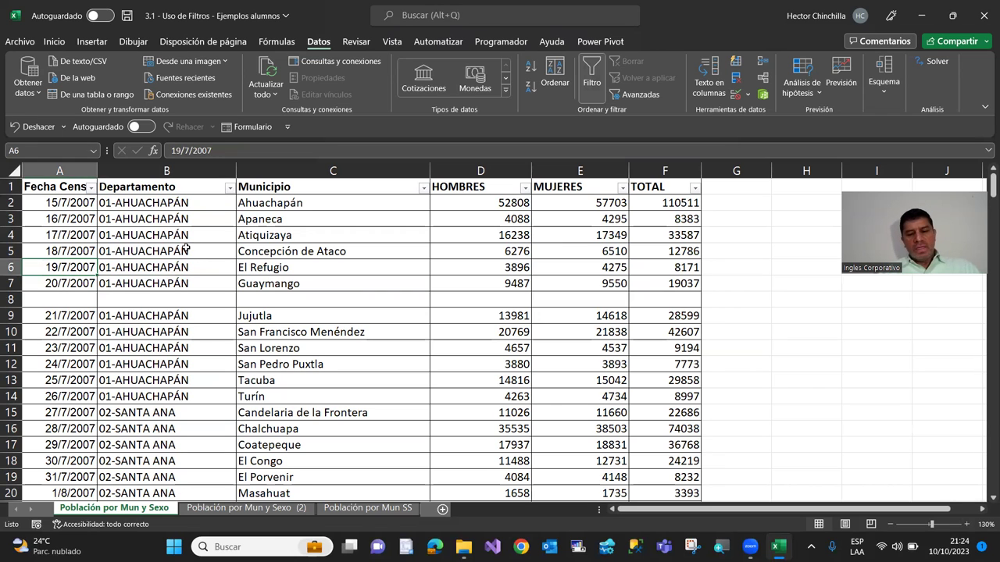
{"action": "key", "text": "ctrl+Home"}
{"action": "scroll", "coordinate": [185, 248], "scroll_direction": "down", "scroll_amount": 1}
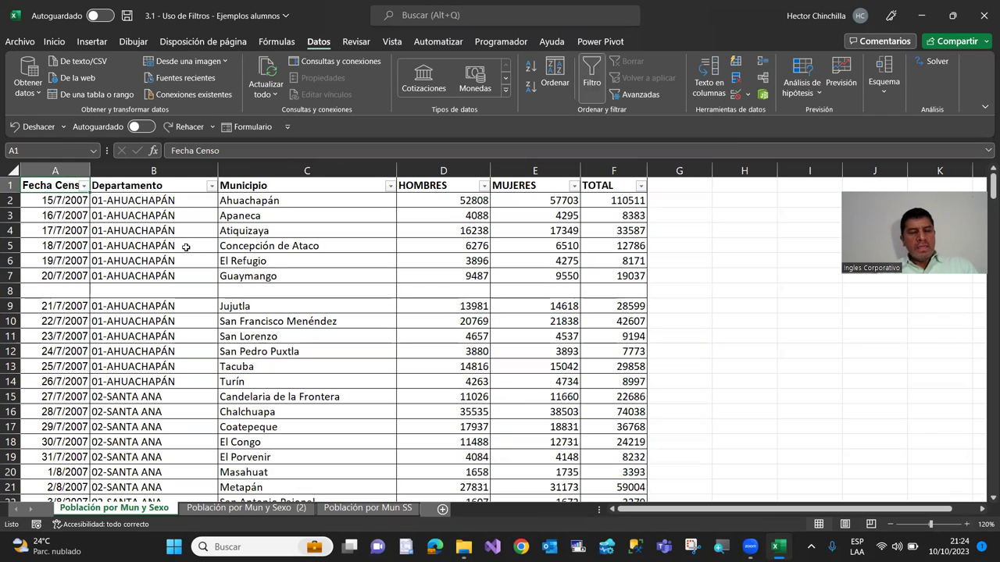
Turn off AutoFilter on the table headers and check the options for empty row 8
{"action": "key", "text": "ctrl+shift+l"}
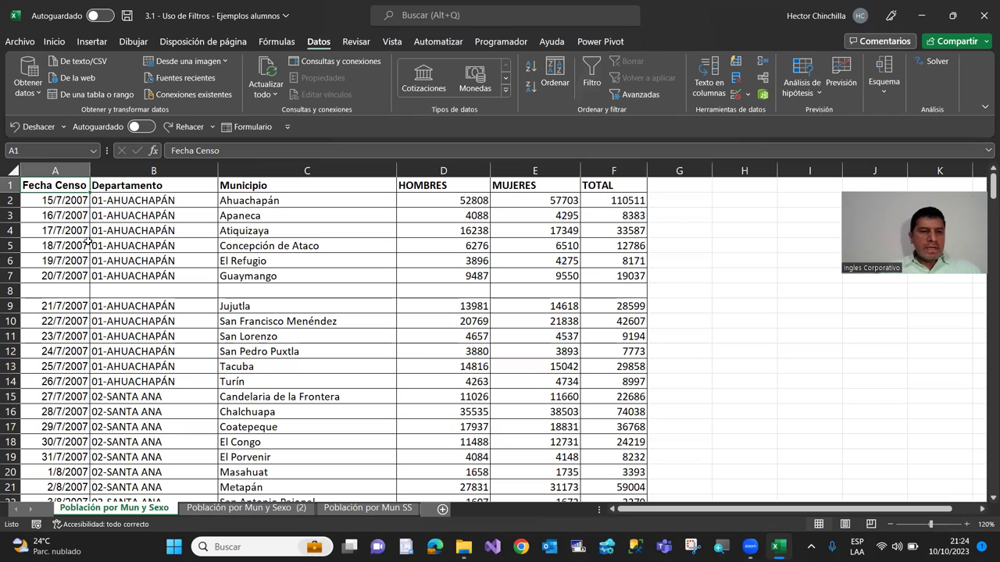
{"action": "left_click", "coordinate": [11, 291]}
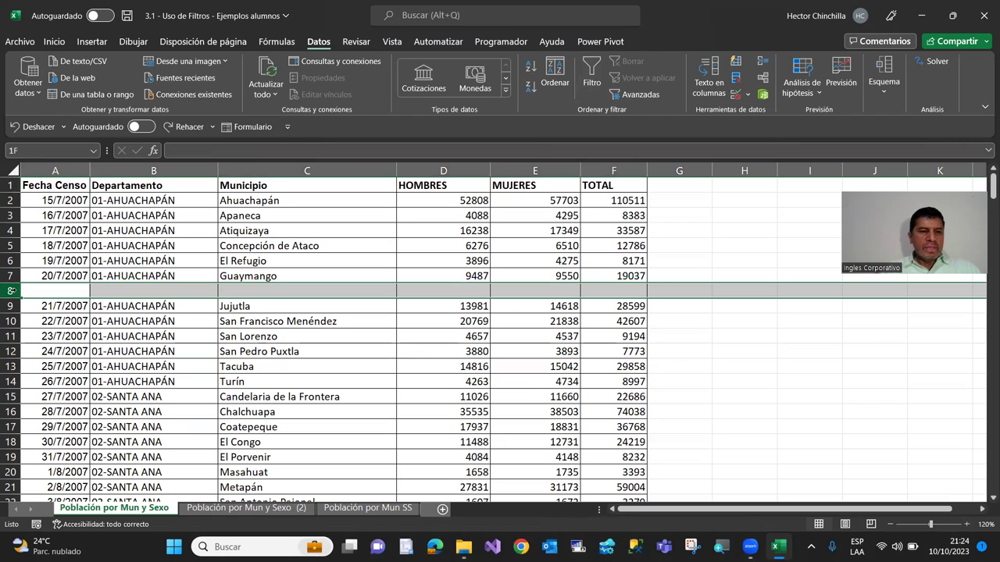
{"action": "right_click", "coordinate": [11, 291]}
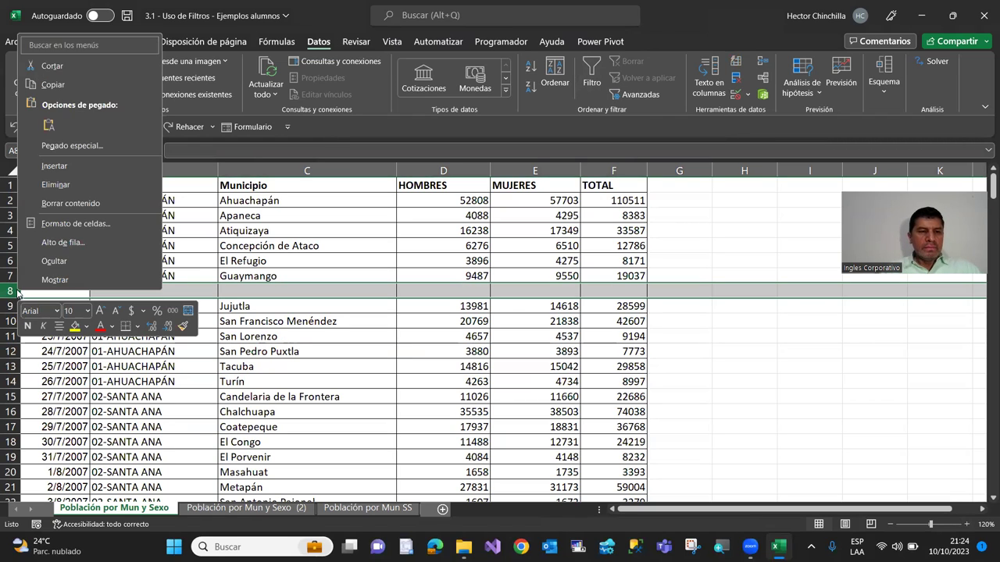
{"action": "key", "text": "Escape"}
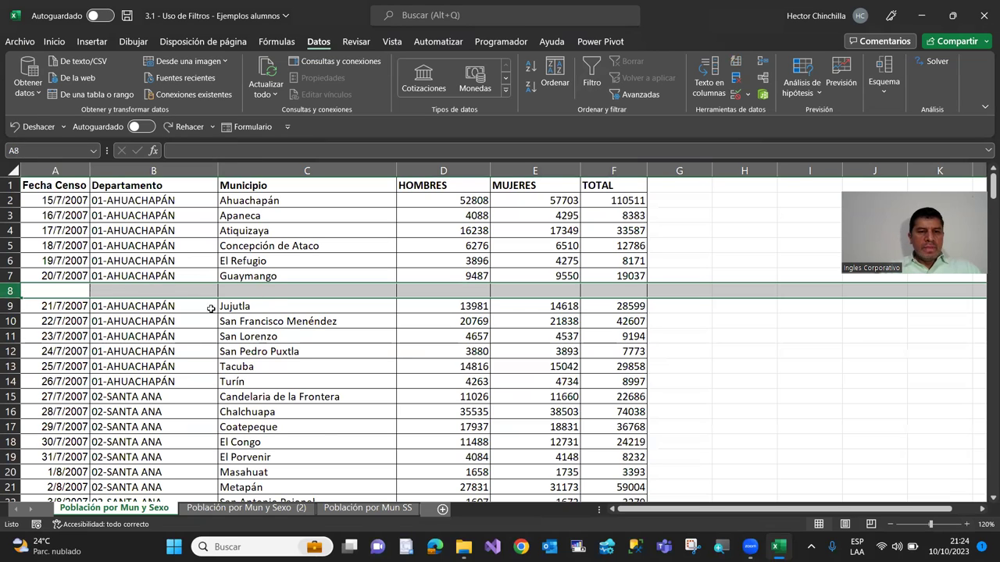
Try filtering from row 9, undo it, and return to header cell A1
{"action": "left_click", "coordinate": [197, 310]}
{"action": "key", "text": "Left"}
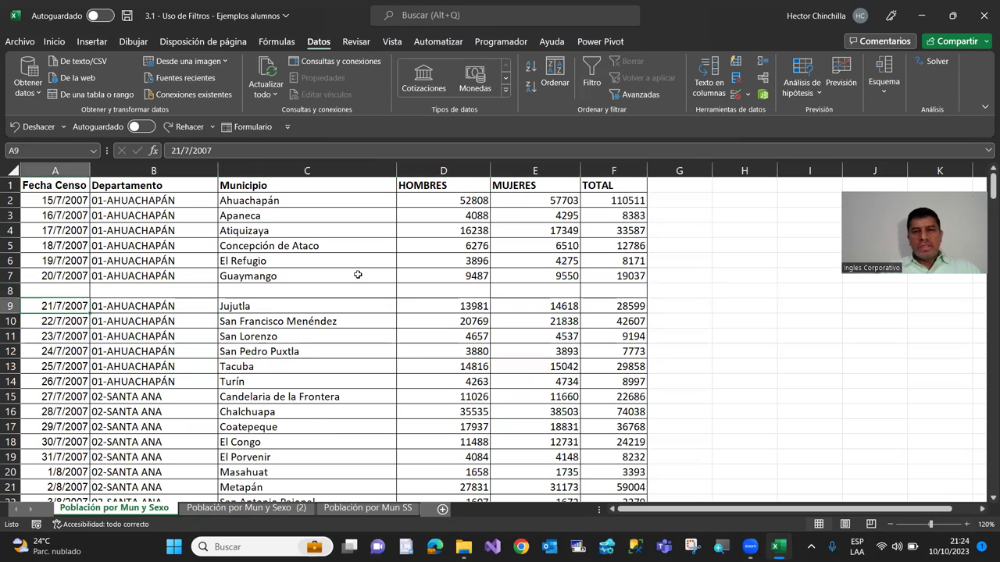
{"action": "left_click", "coordinate": [591, 78]}
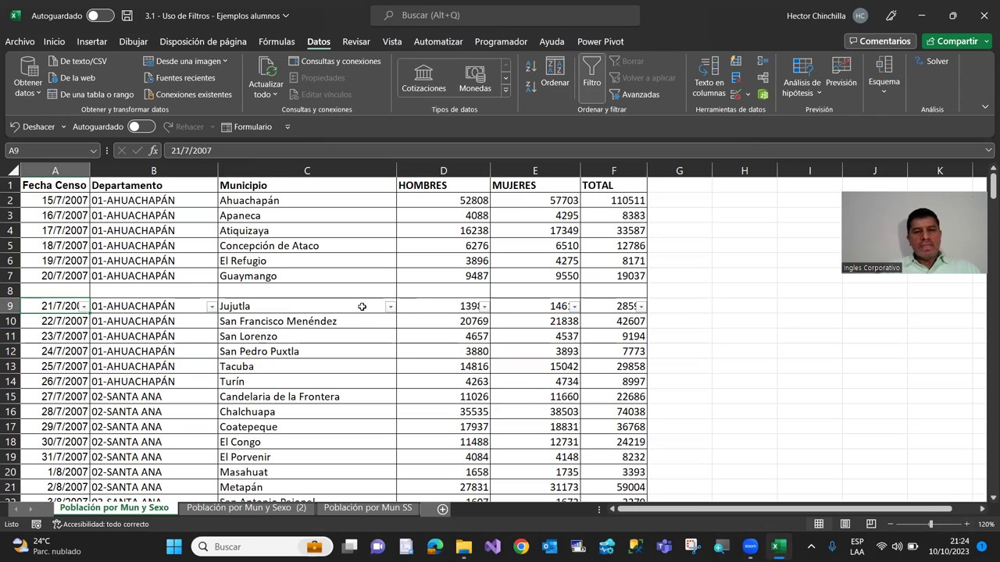
{"action": "key", "text": "ctrl+z"}
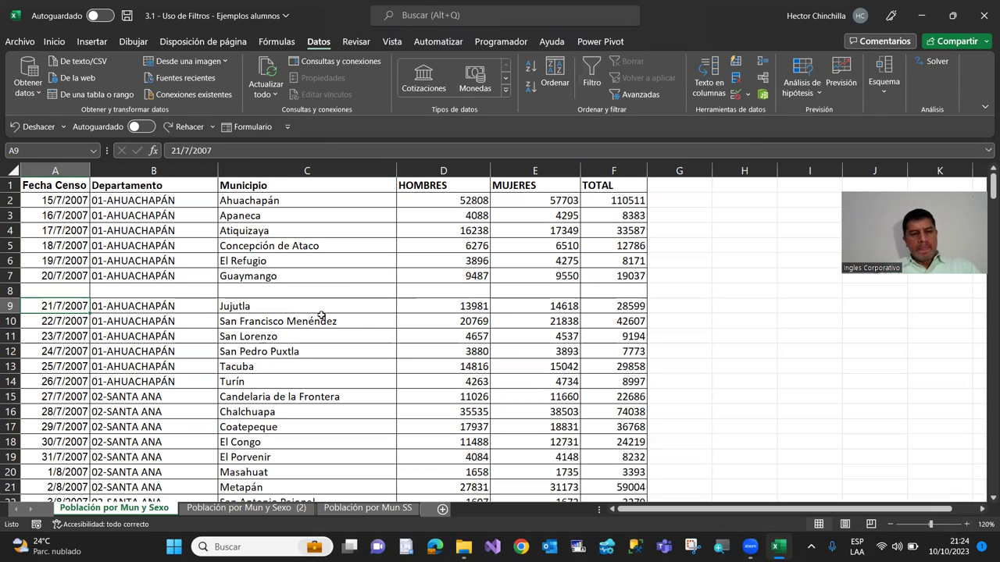
{"action": "left_click", "coordinate": [62, 190]}
Re-enable filtering from A1 and check the Municipio and Departamento dropdowns, which cover only rows 2–7
{"action": "left_click", "coordinate": [591, 78]}
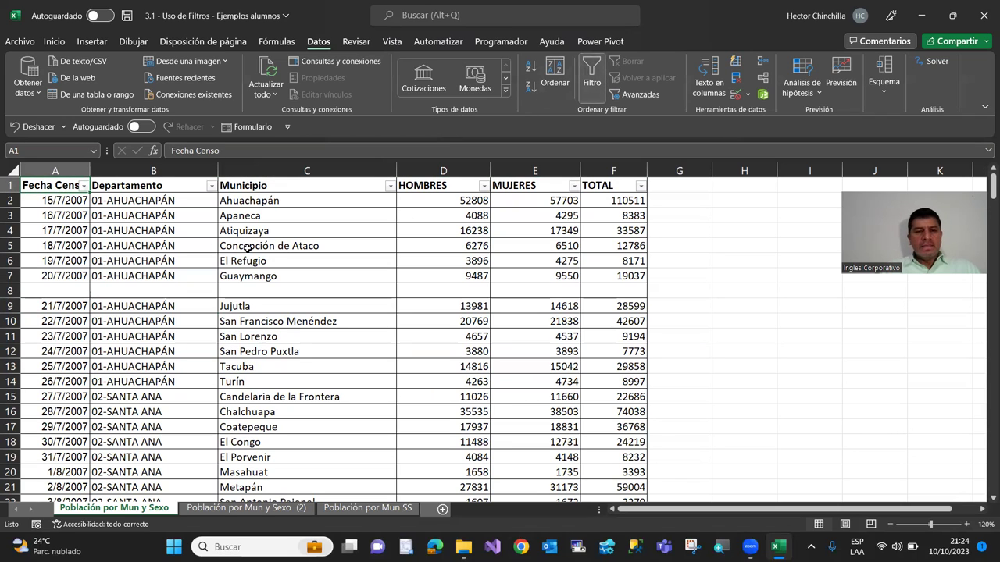
{"action": "left_click", "coordinate": [390, 187]}
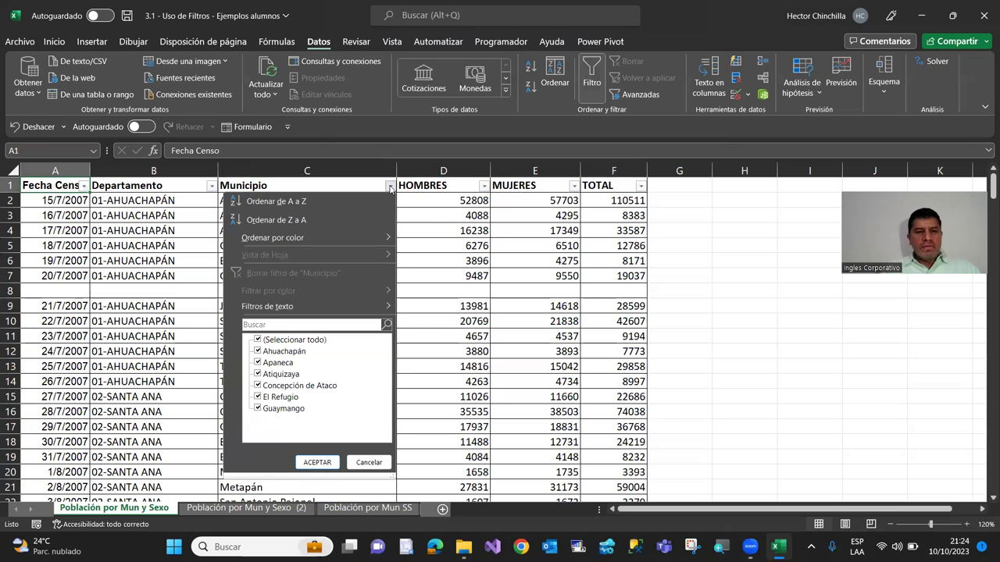
{"action": "left_click", "coordinate": [431, 215]}
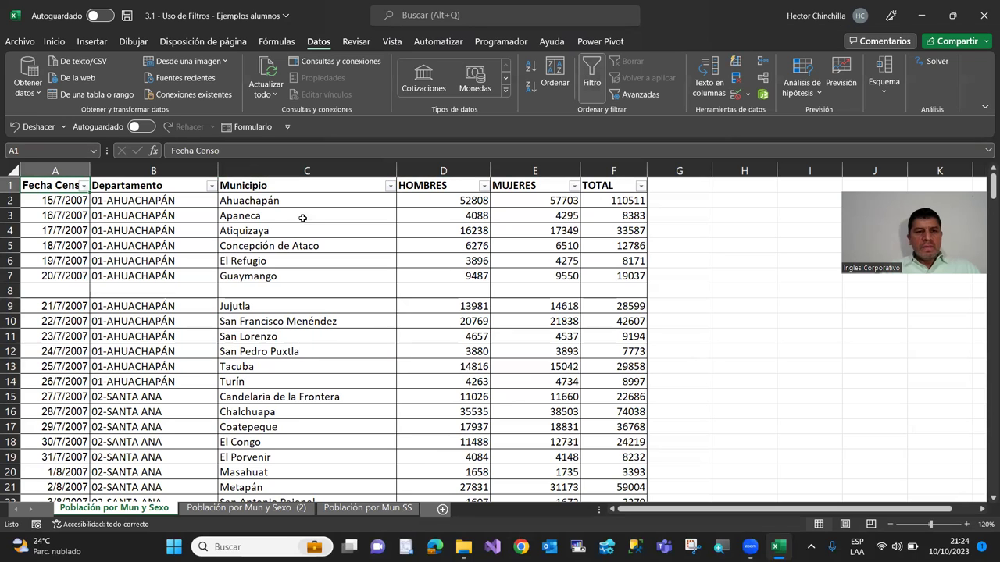
{"action": "left_click", "coordinate": [211, 186]}
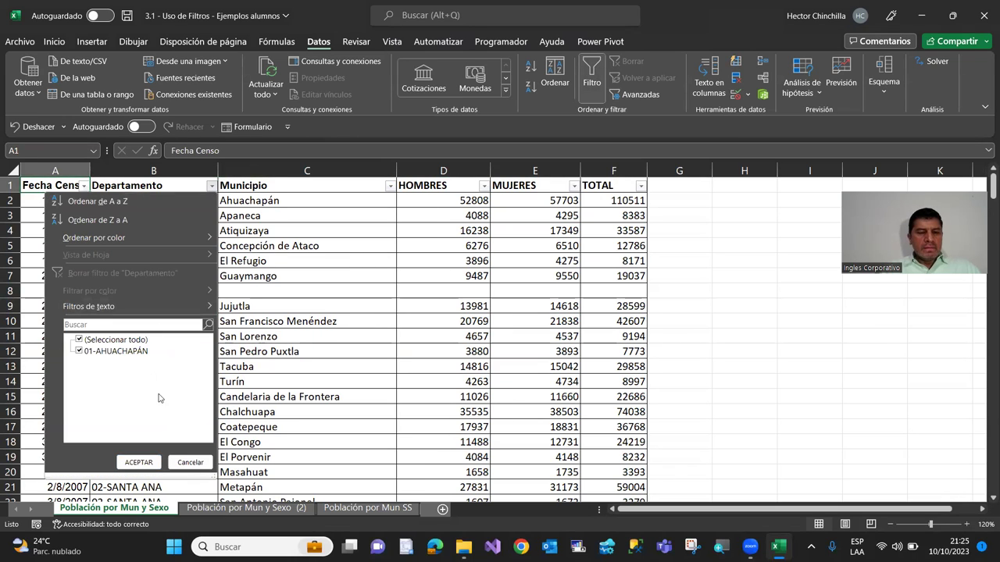
{"action": "left_click", "coordinate": [189, 462]}
{"action": "left_click_drag", "start_coordinate": [63, 200], "coordinate": [590, 277]}
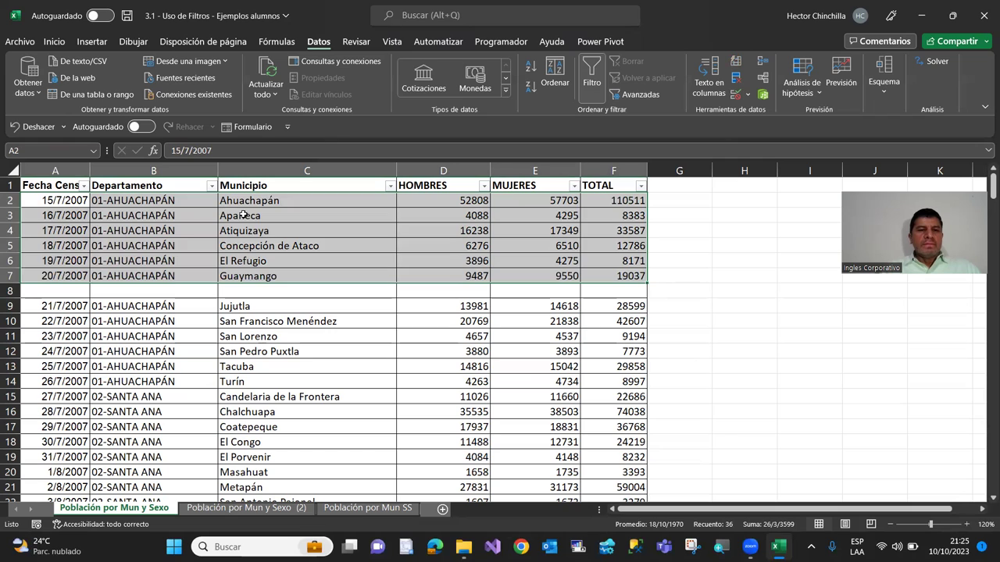
{"action": "left_click", "coordinate": [242, 215]}
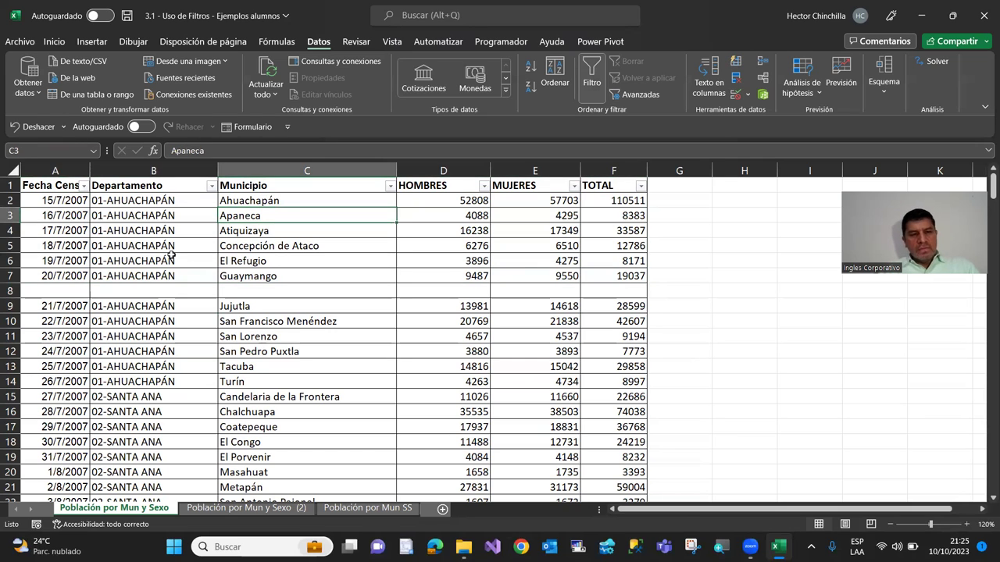
Undo the filter and delete empty row 8 so Jujutla directly follows Guaymango
{"action": "key", "text": "ctrl+z"}
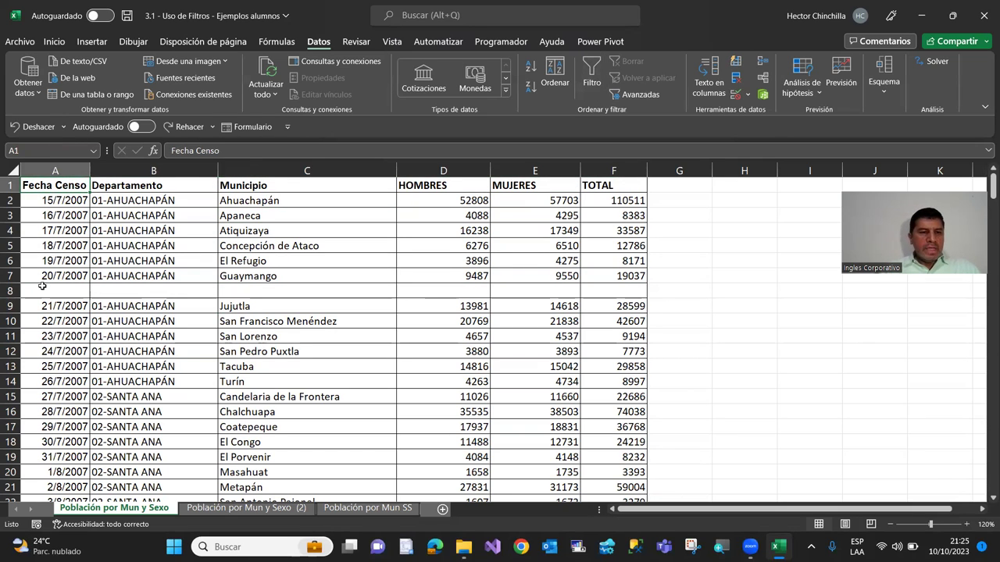
{"action": "left_click", "coordinate": [10, 291]}
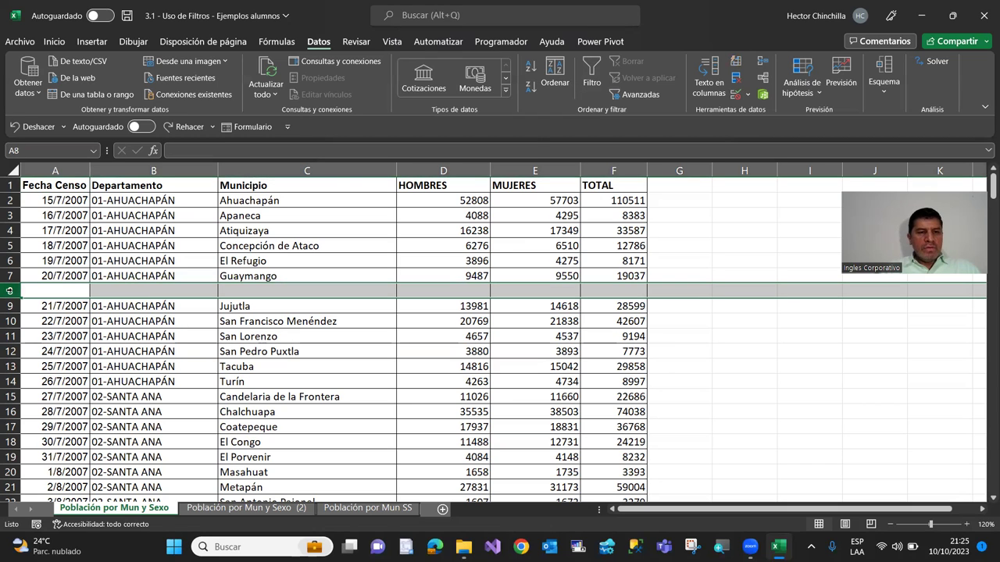
{"action": "right_click", "coordinate": [10, 290]}
{"action": "left_click", "coordinate": [86, 185]}
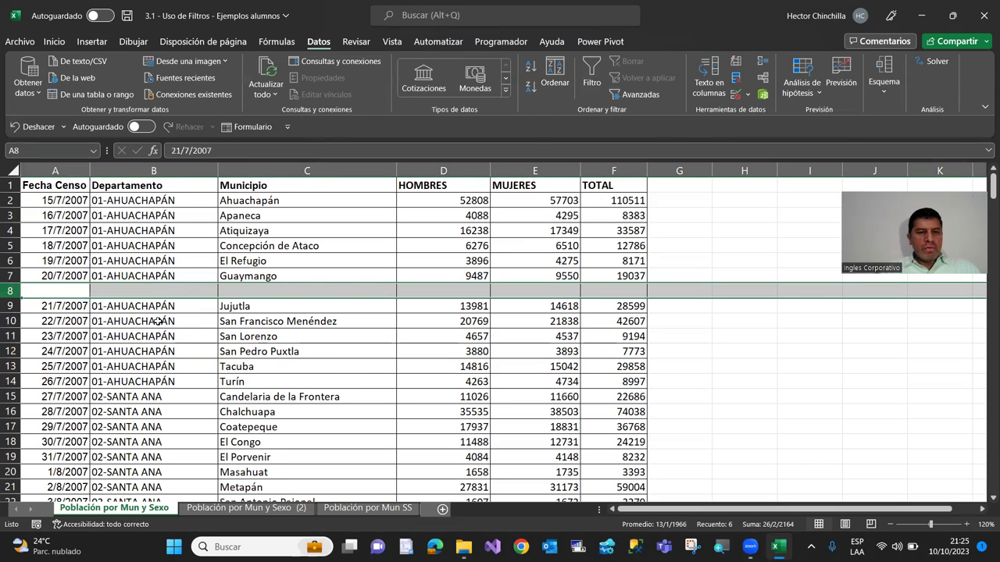
{"action": "key", "text": "ctrl+Home"}
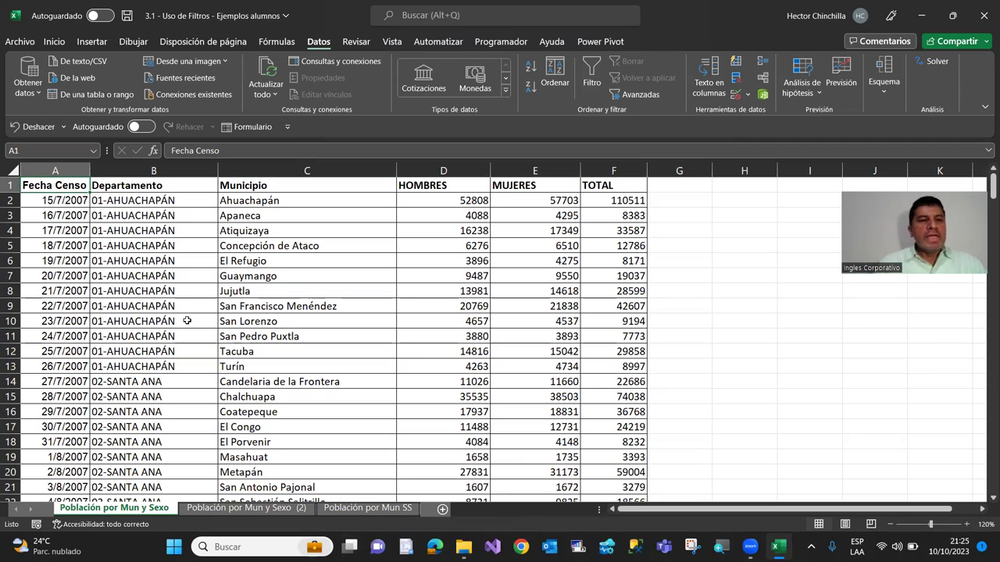
{"action": "left_click", "coordinate": [117, 349]}
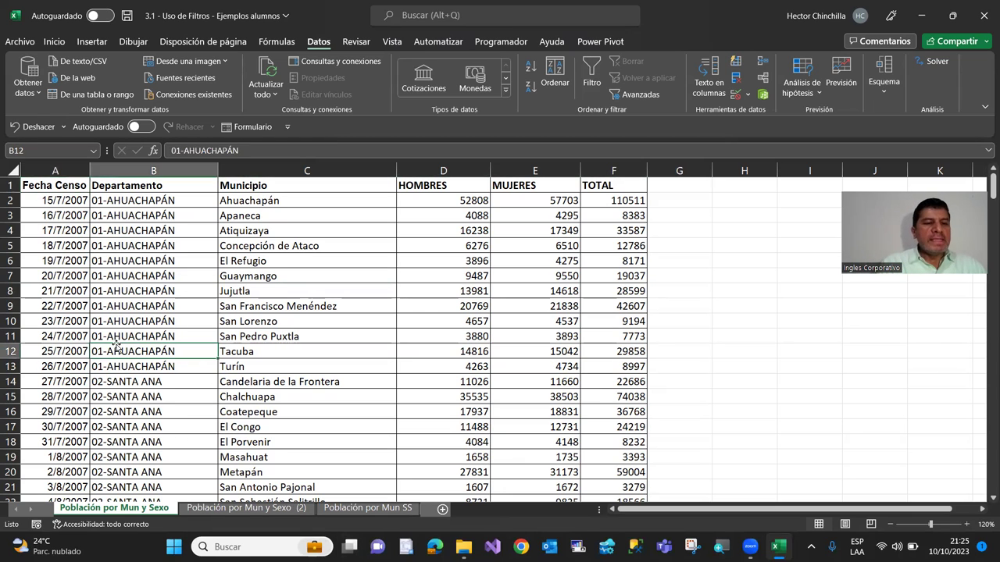
{"action": "left_click", "coordinate": [49, 185]}
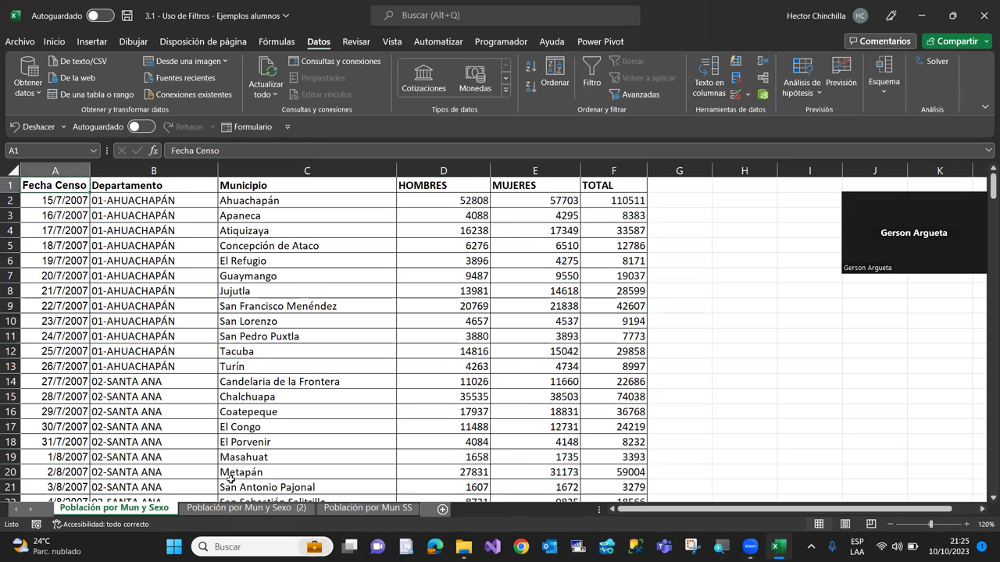
Look over the POBLACION GENERAL table on the 'Población por Mun y Sexo (2)' sheet
{"action": "left_click", "coordinate": [234, 509]}
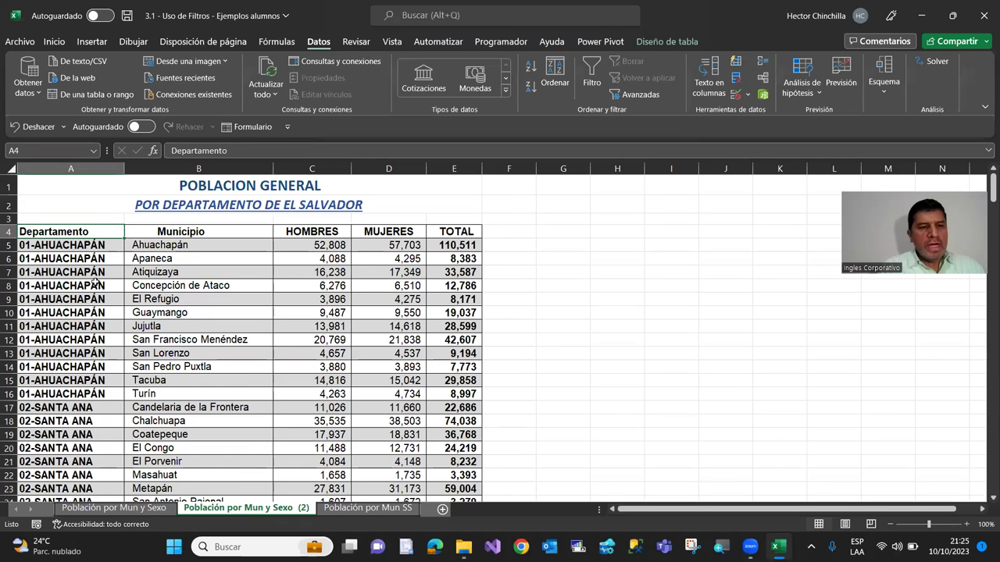
{"action": "left_click", "coordinate": [94, 283]}
{"action": "left_click", "coordinate": [104, 233]}
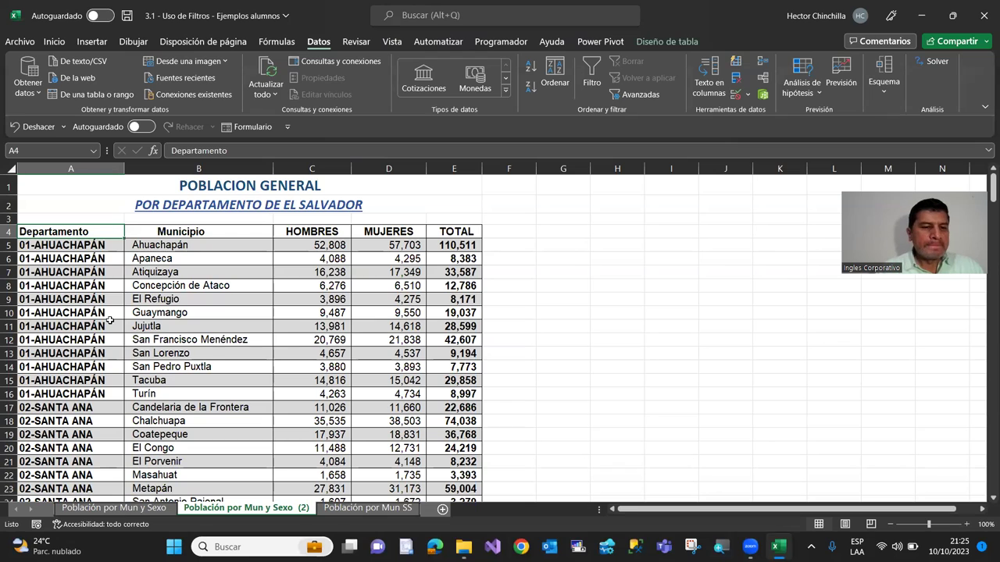
{"action": "left_click", "coordinate": [98, 315]}
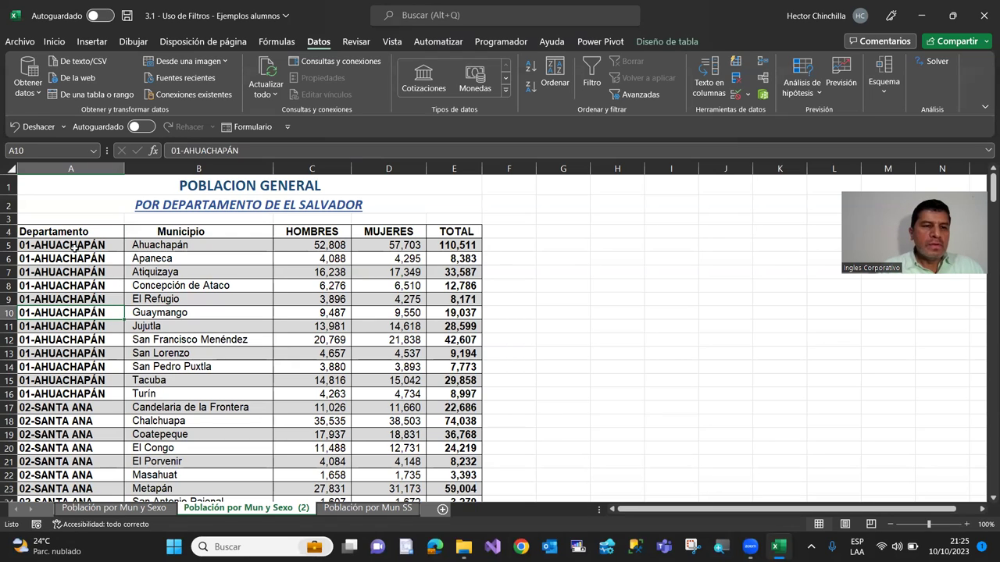
{"action": "left_click", "coordinate": [75, 234]}
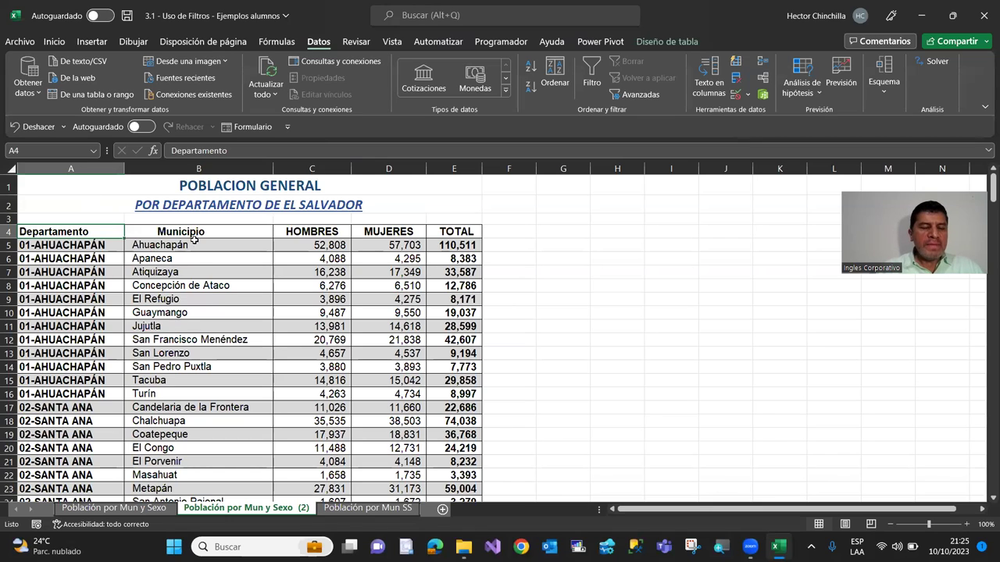
{"action": "left_click", "coordinate": [131, 313]}
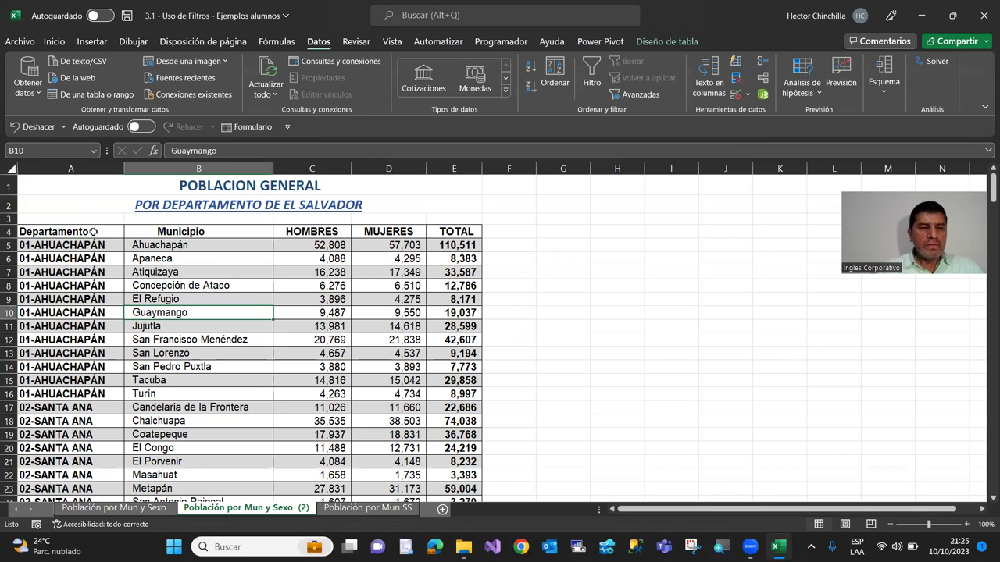
{"action": "left_click", "coordinate": [93, 232]}
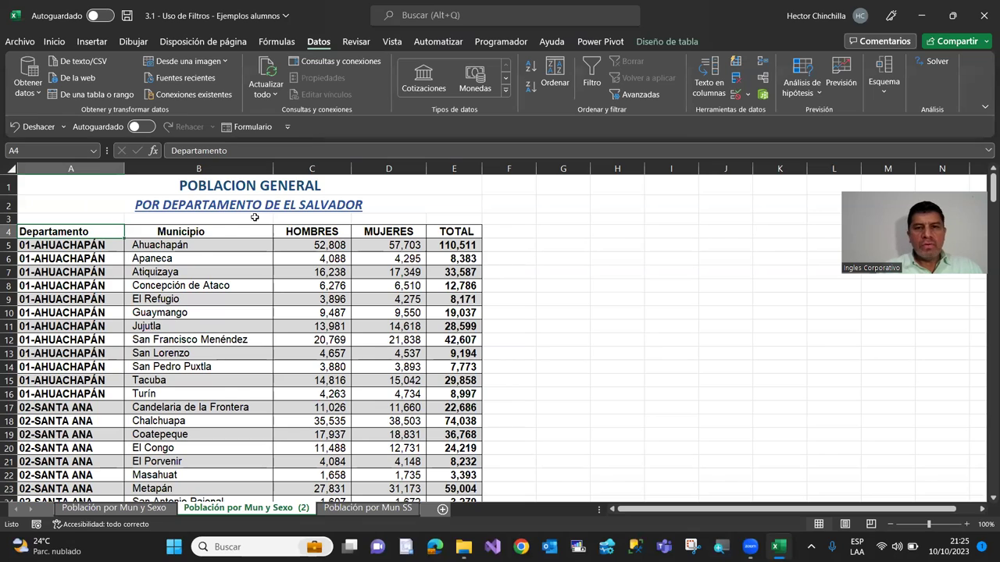
Try a filter on header row 4, undo it, and return to 'Población por Mun y Sexo'
{"action": "left_click", "coordinate": [586, 78]}
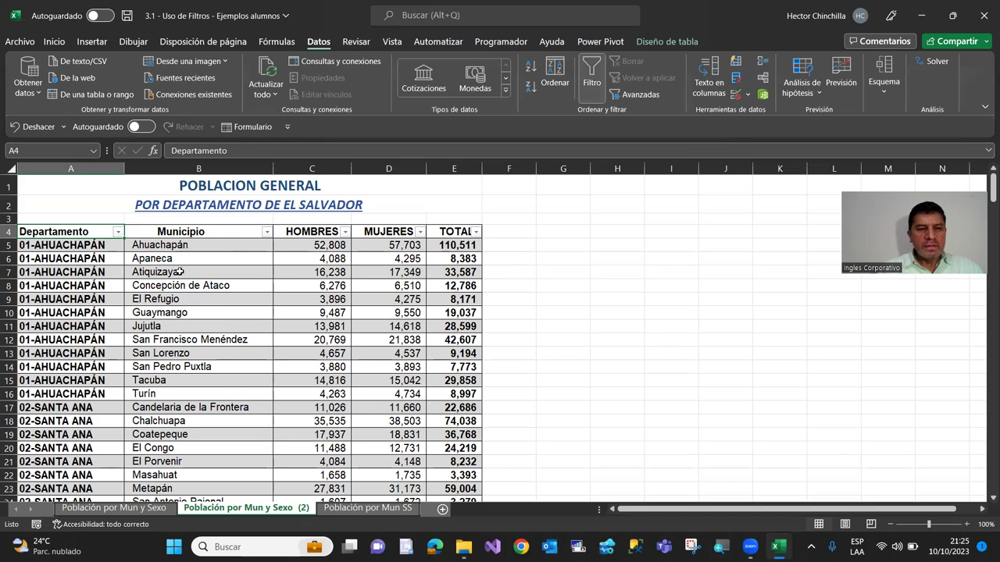
{"action": "key", "text": "ctrl+z"}
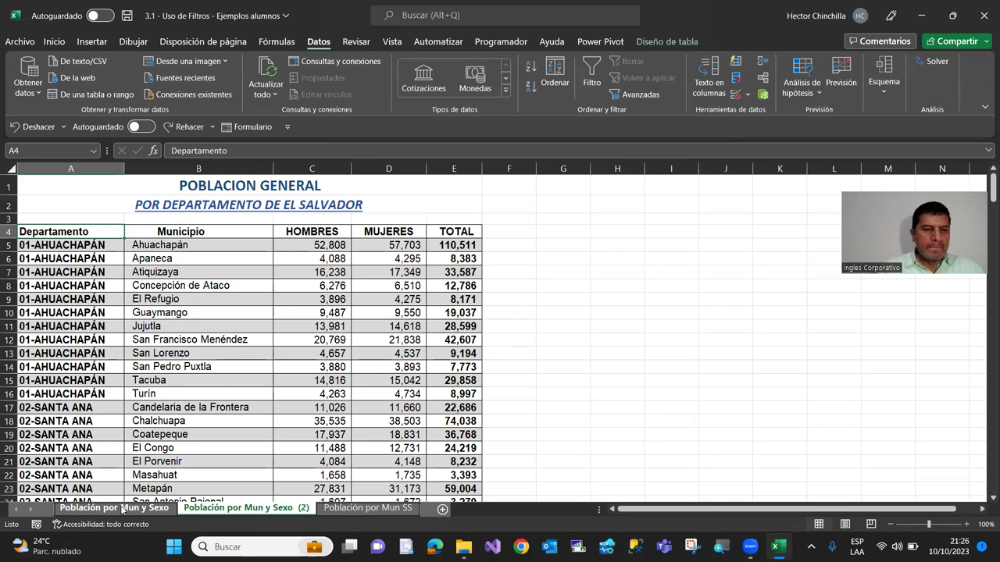
{"action": "left_click", "coordinate": [117, 508]}
Turn filtering on for the six row-1 headers starting from Fecha Censo
{"action": "key", "text": "Up"}
{"action": "key", "text": "Up"}
{"action": "key", "text": "Up"}
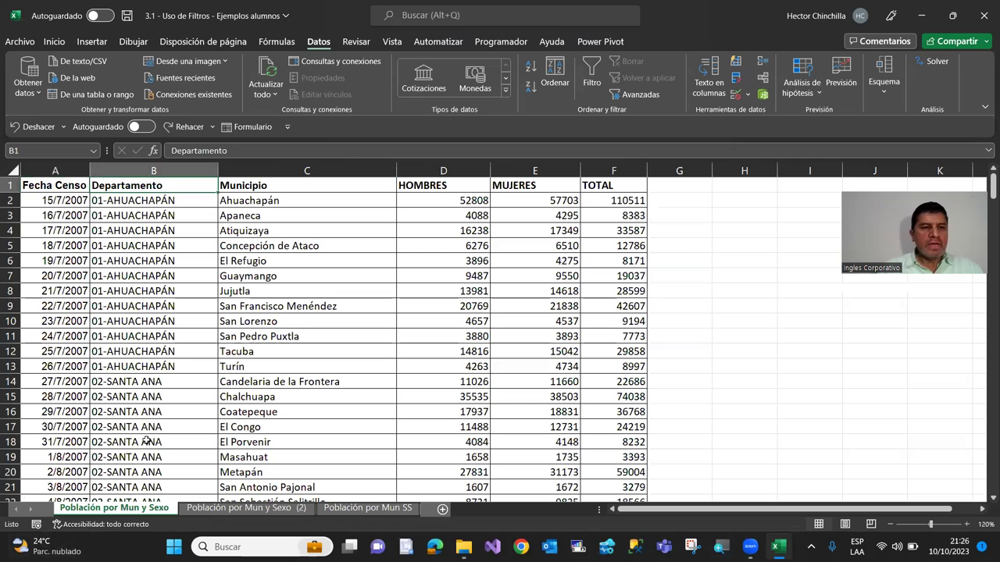
{"action": "key", "text": "Left"}
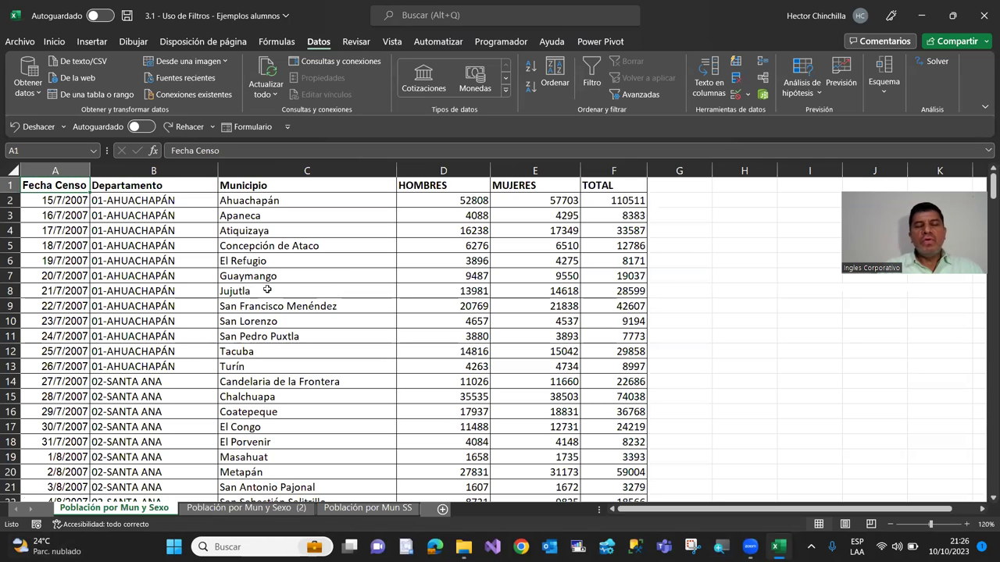
{"action": "left_click", "coordinate": [592, 78]}
Widen column A to about 15.11 and bring up the Departamento filter list
{"action": "left_click", "coordinate": [367, 261]}
{"action": "key", "text": "Left"}
{"action": "key", "text": "Left"}
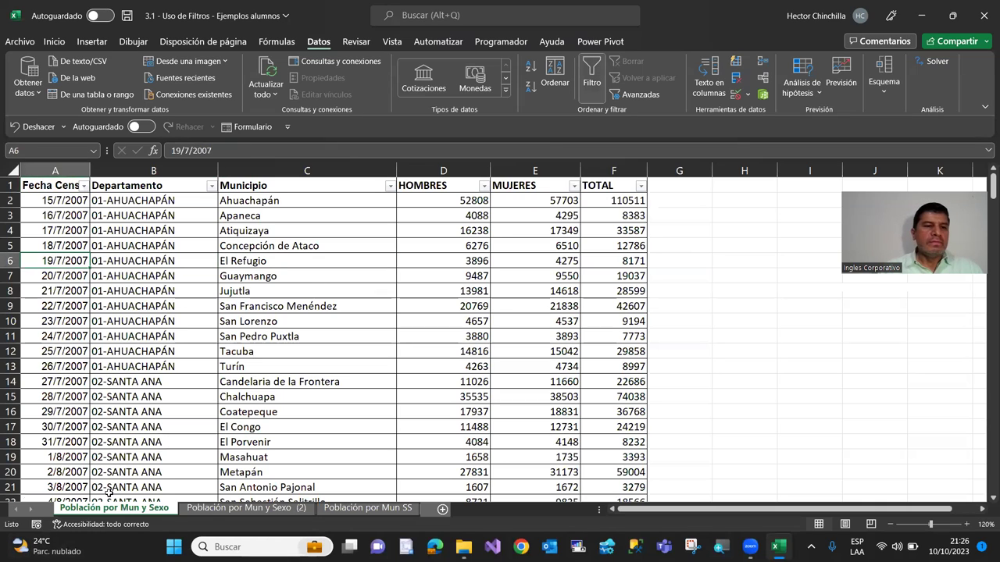
{"action": "left_click_drag", "start_coordinate": [90, 171], "coordinate": [113, 172]}
{"action": "key", "text": "Up"}
{"action": "key", "text": "Up"}
{"action": "key", "text": "Up"}
{"action": "key", "text": "Up"}
{"action": "key", "text": "Up"}
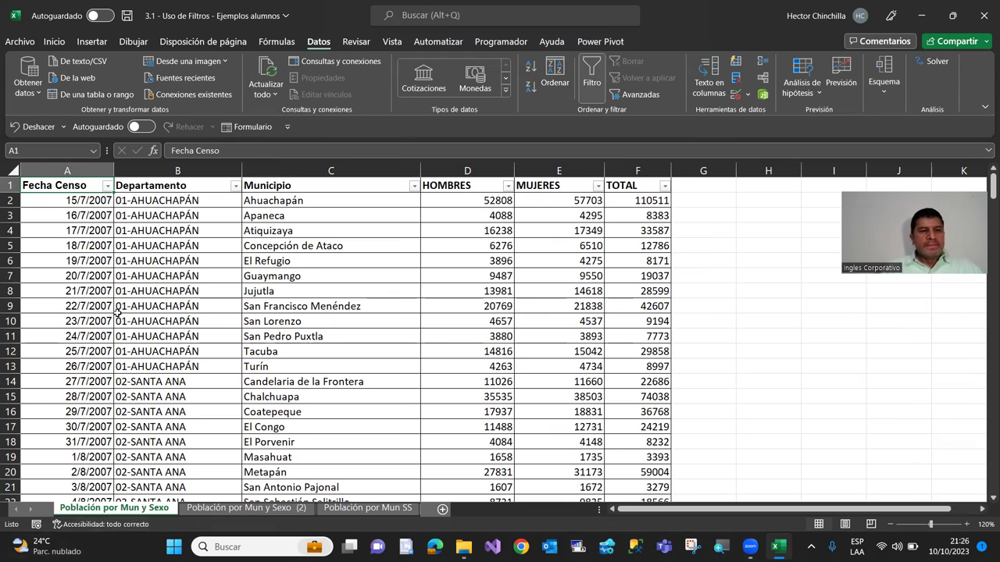
{"action": "left_click", "coordinate": [155, 211]}
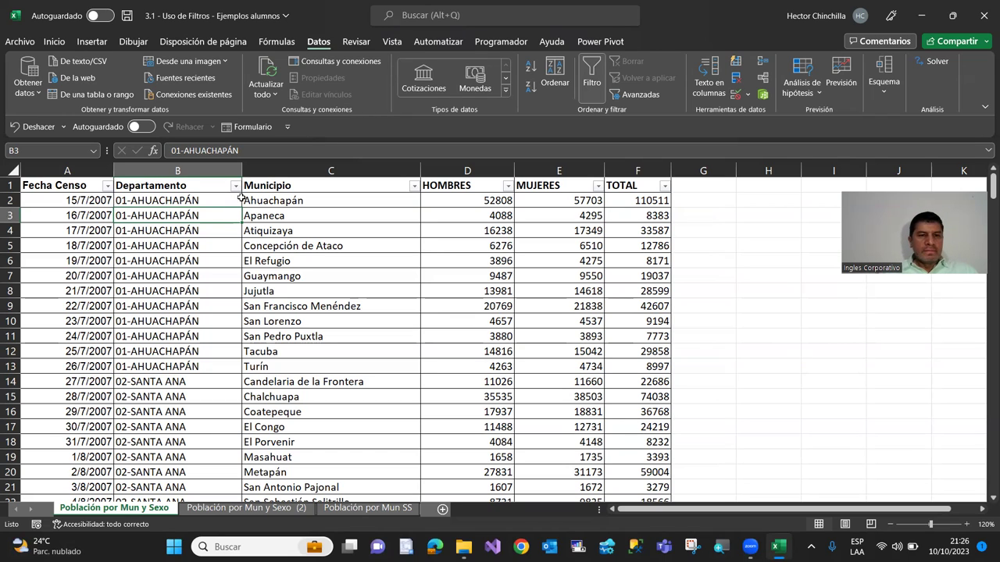
{"action": "left_click", "coordinate": [234, 185]}
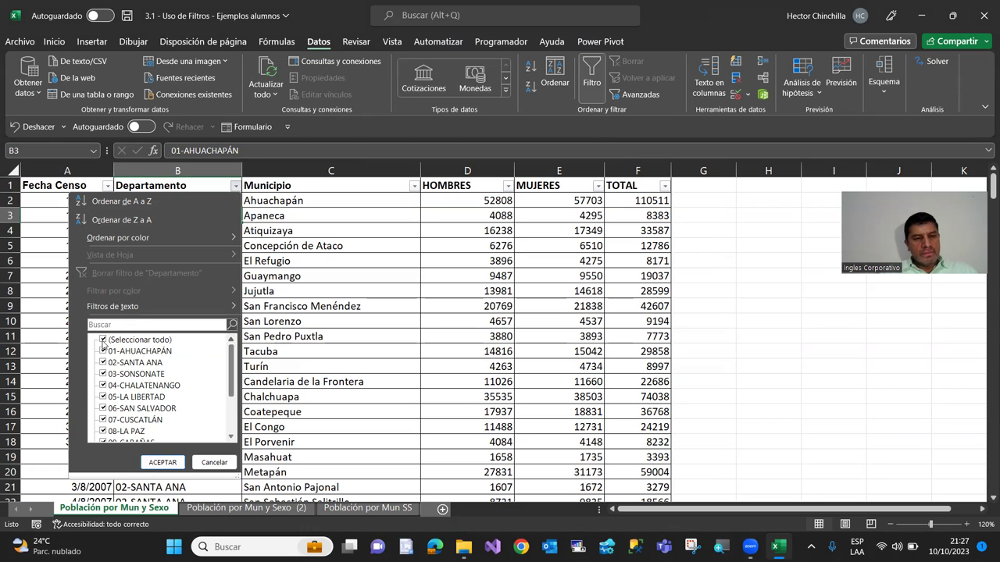
Keep only 06-SAN SALVADOR checked in the Departamento filter, leaving 19 of 262 records
{"action": "left_click", "coordinate": [103, 341]}
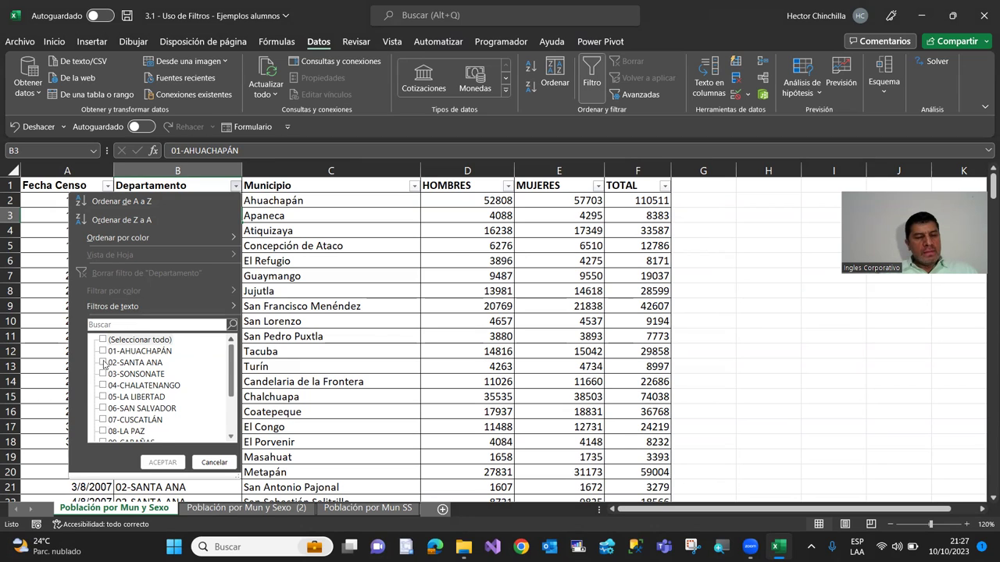
{"action": "scroll", "coordinate": [103, 364], "scroll_direction": "down", "scroll_amount": 1}
{"action": "scroll", "coordinate": [106, 382], "scroll_direction": "down", "scroll_amount": 1}
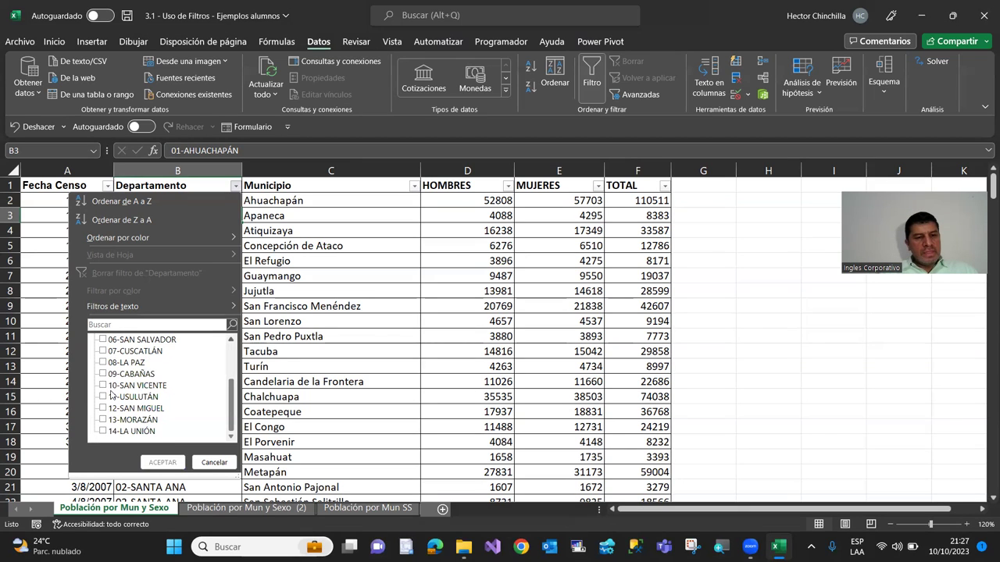
{"action": "scroll", "coordinate": [109, 391], "scroll_direction": "up", "scroll_amount": 2}
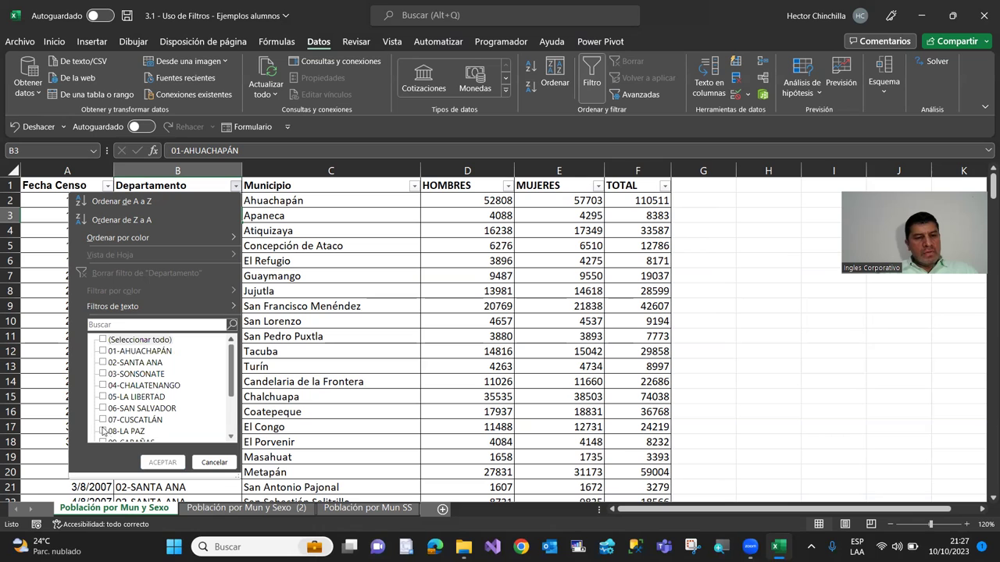
{"action": "left_click", "coordinate": [102, 409]}
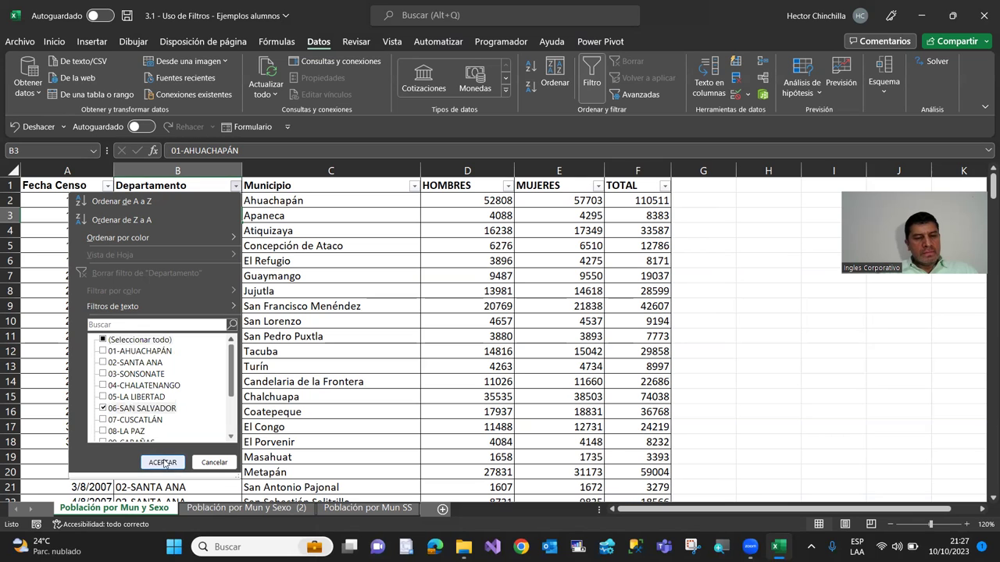
{"action": "left_click", "coordinate": [163, 463]}
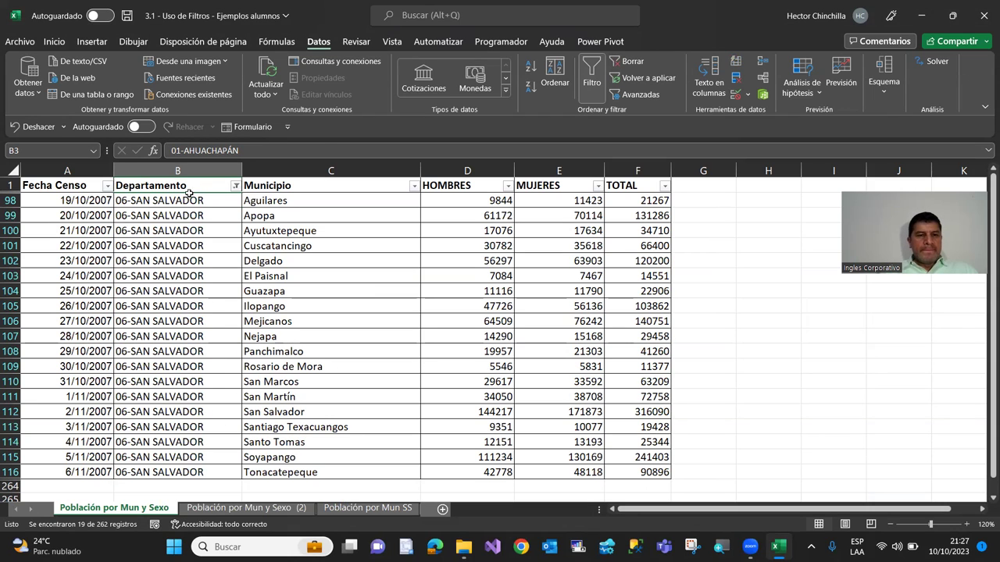
Add 04-CHALATENANGO to the Departamento filter alongside 06-SAN SALVADOR, showing 52 of 262 records
{"action": "left_click", "coordinate": [236, 188]}
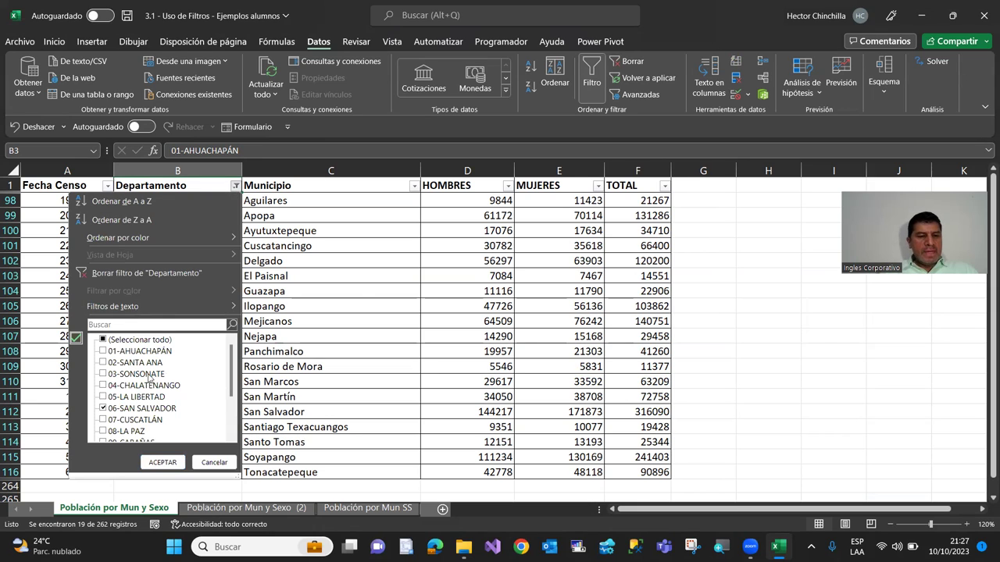
{"action": "left_click", "coordinate": [103, 387]}
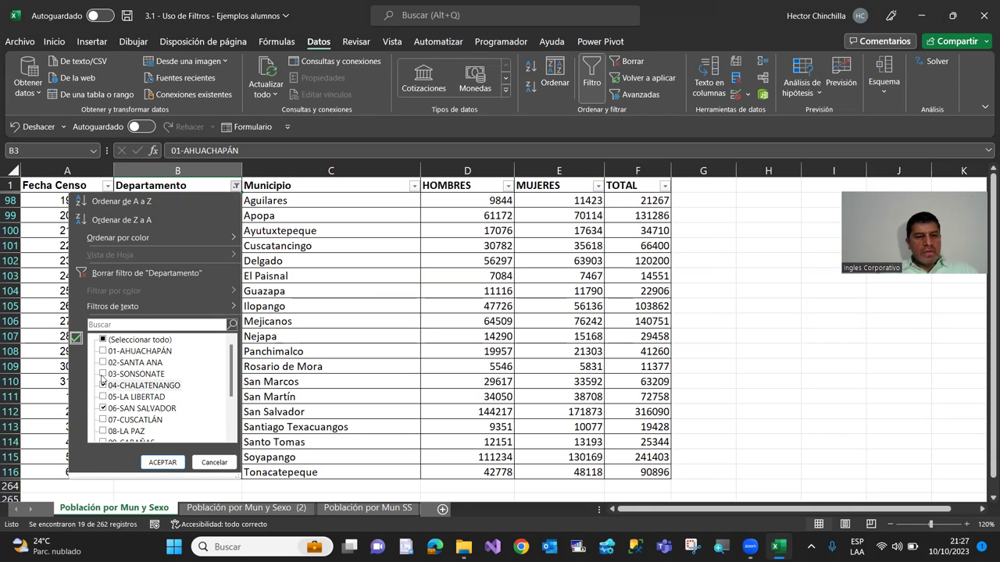
{"action": "left_click", "coordinate": [162, 462]}
{"action": "scroll", "coordinate": [142, 271], "scroll_direction": "up", "scroll_amount": 10}
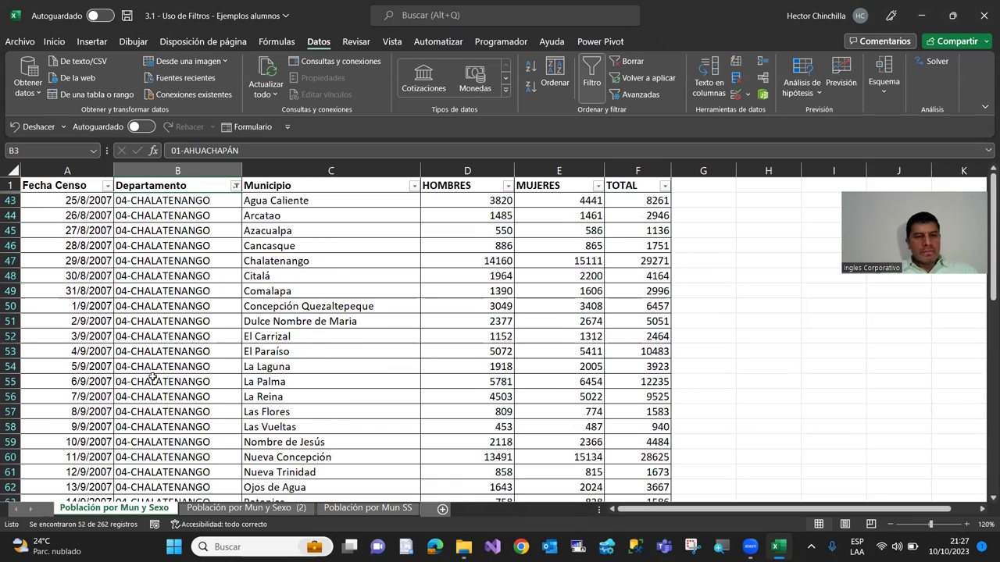
{"action": "scroll", "coordinate": [141, 271], "scroll_direction": "down", "scroll_amount": 3}
{"action": "scroll", "coordinate": [141, 271], "scroll_direction": "down", "scroll_amount": 3}
{"action": "scroll", "coordinate": [174, 281], "scroll_direction": "down", "scroll_amount": 4}
{"action": "scroll", "coordinate": [173, 281], "scroll_direction": "down", "scroll_amount": 1}
{"action": "scroll", "coordinate": [174, 281], "scroll_direction": "up", "scroll_amount": 5}
{"action": "scroll", "coordinate": [180, 281], "scroll_direction": "up", "scroll_amount": 4}
{"action": "scroll", "coordinate": [195, 278], "scroll_direction": "up", "scroll_amount": 1}
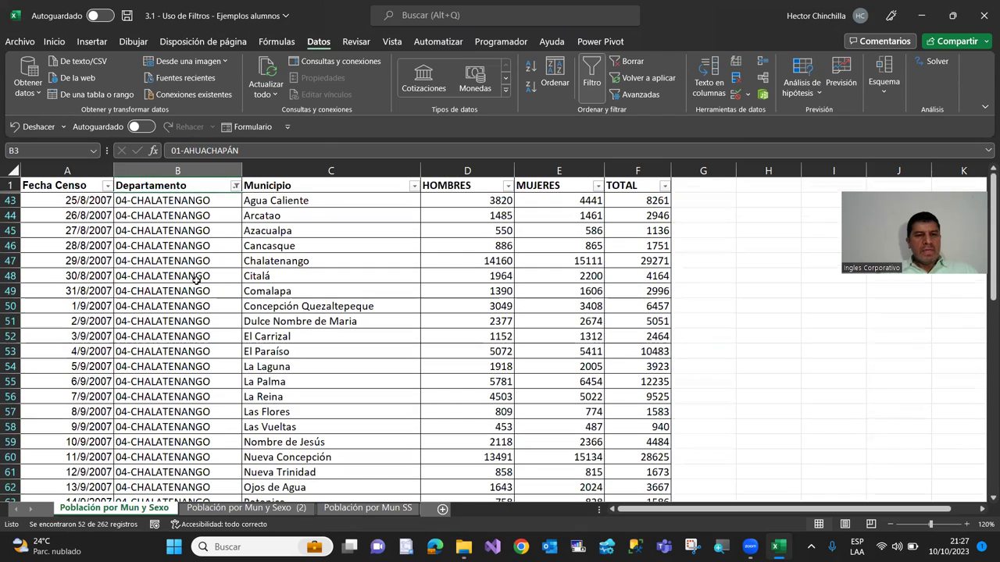
{"action": "left_click", "coordinate": [235, 187]}
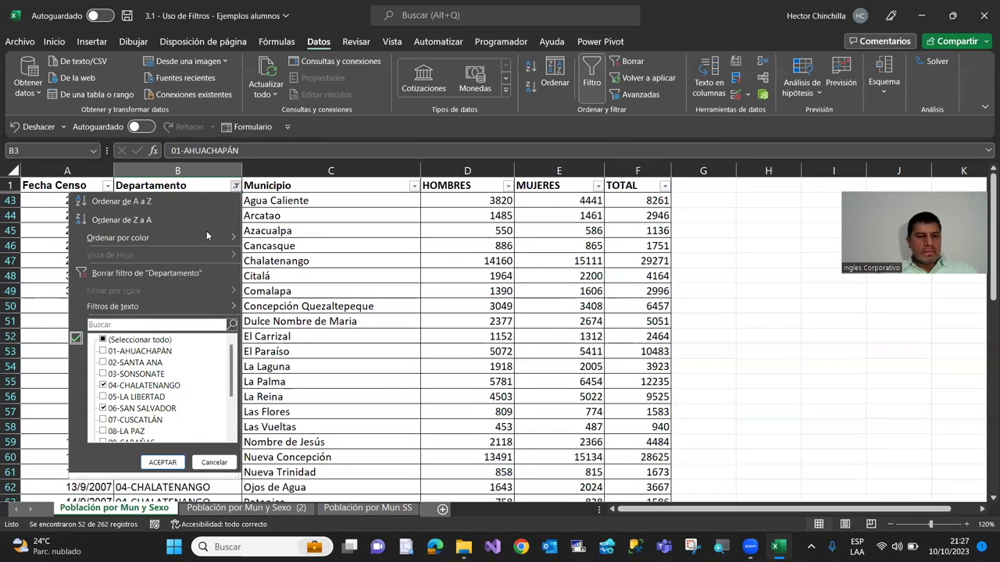
Uncheck 04-CHALATENANGO, 06-SAN SALVADOR and all other departments in the filter list
{"action": "left_click", "coordinate": [102, 388]}
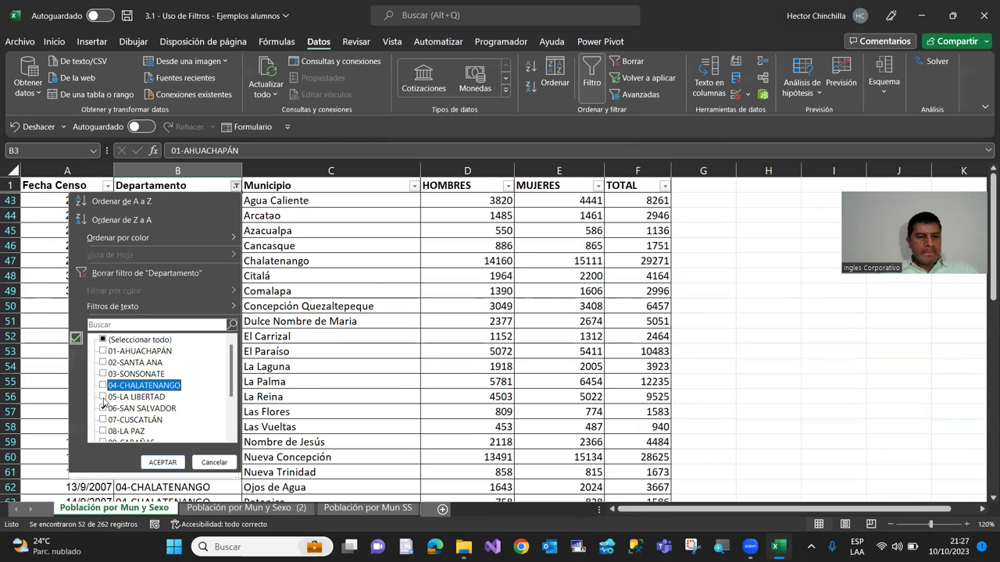
{"action": "left_click", "coordinate": [103, 409]}
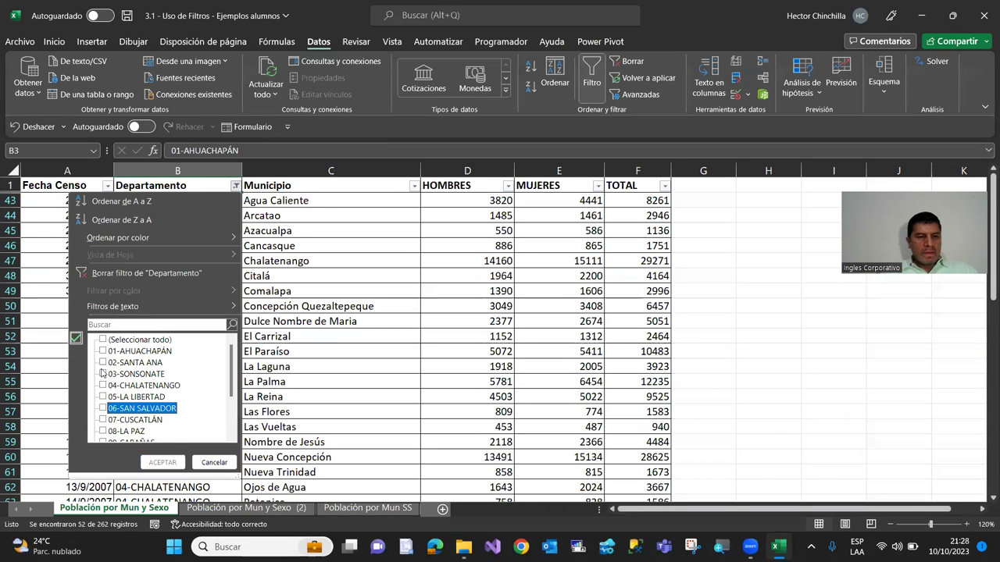
{"action": "left_click", "coordinate": [103, 340]}
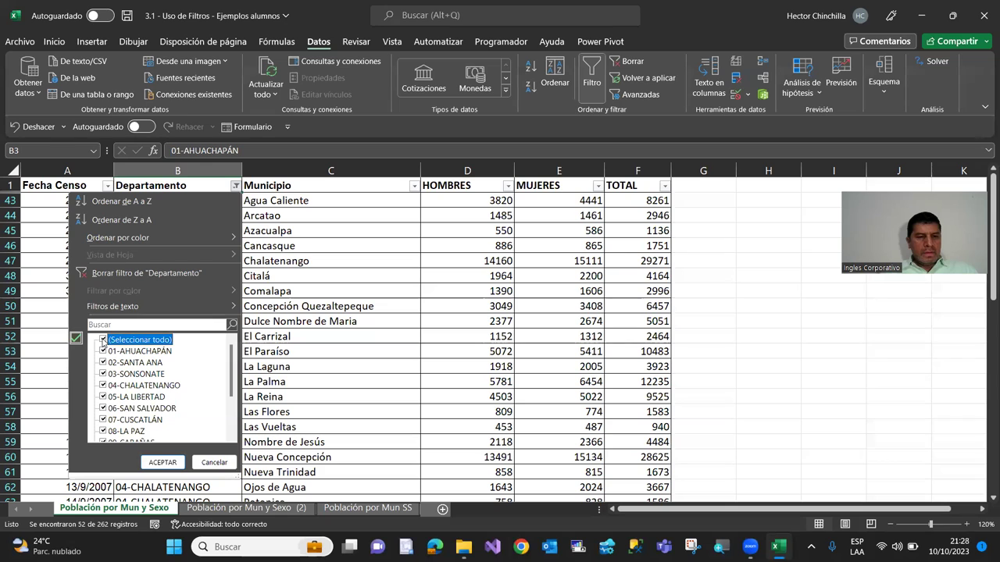
{"action": "left_click", "coordinate": [102, 340]}
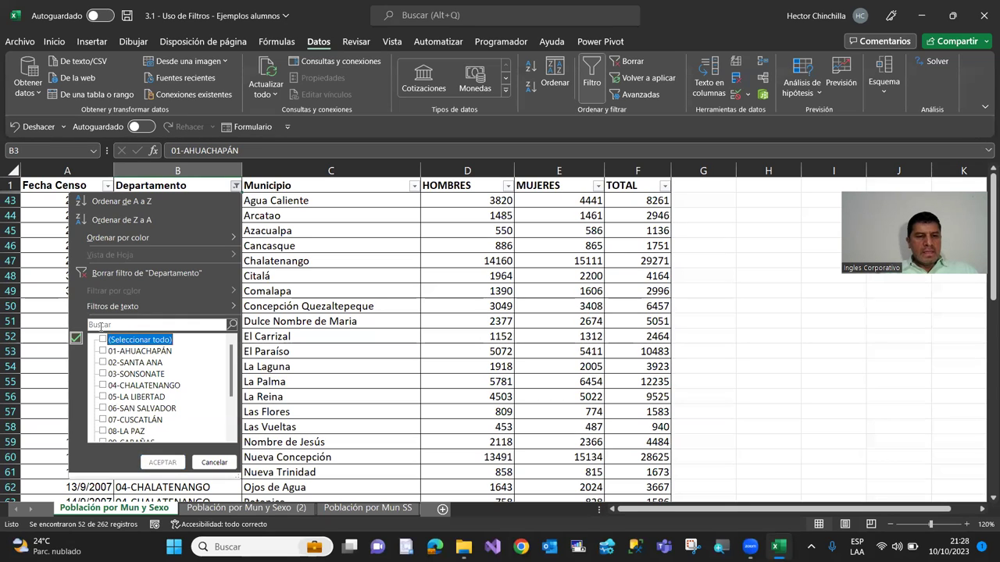
Try searching 'son' in the department list, then clear the search and selection
{"action": "left_click", "coordinate": [101, 327]}
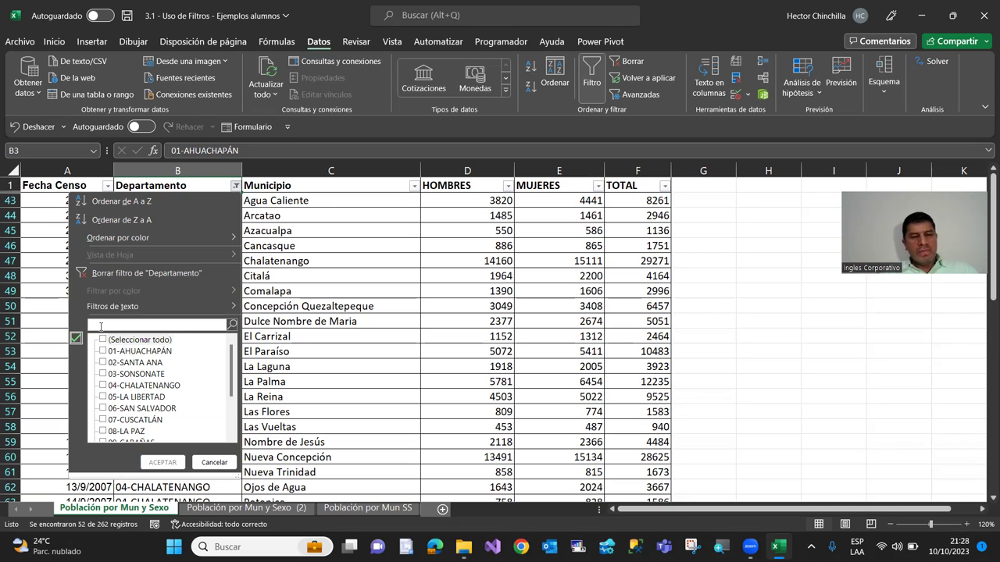
{"action": "type", "text": "son"}
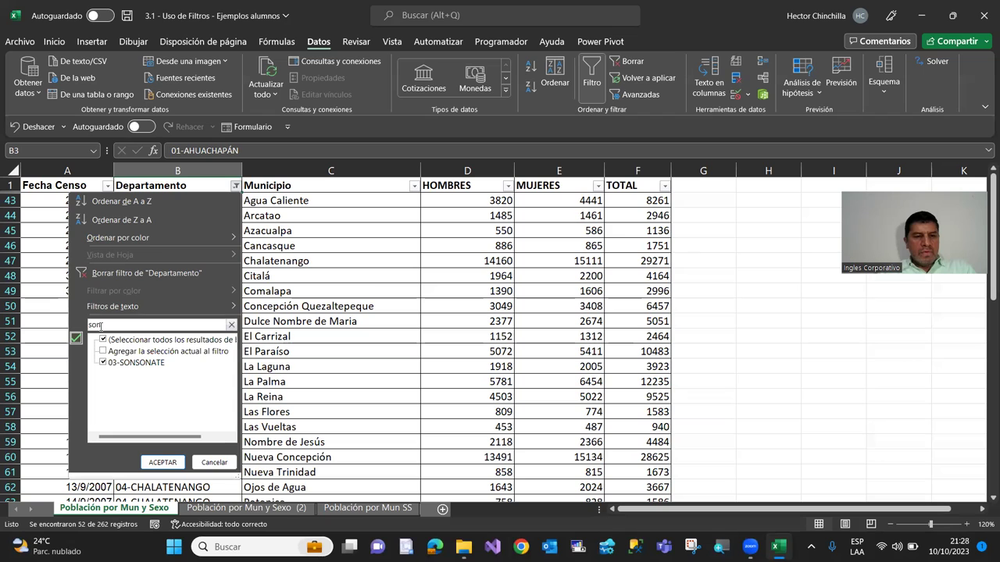
{"action": "key", "text": "BackSpace"}
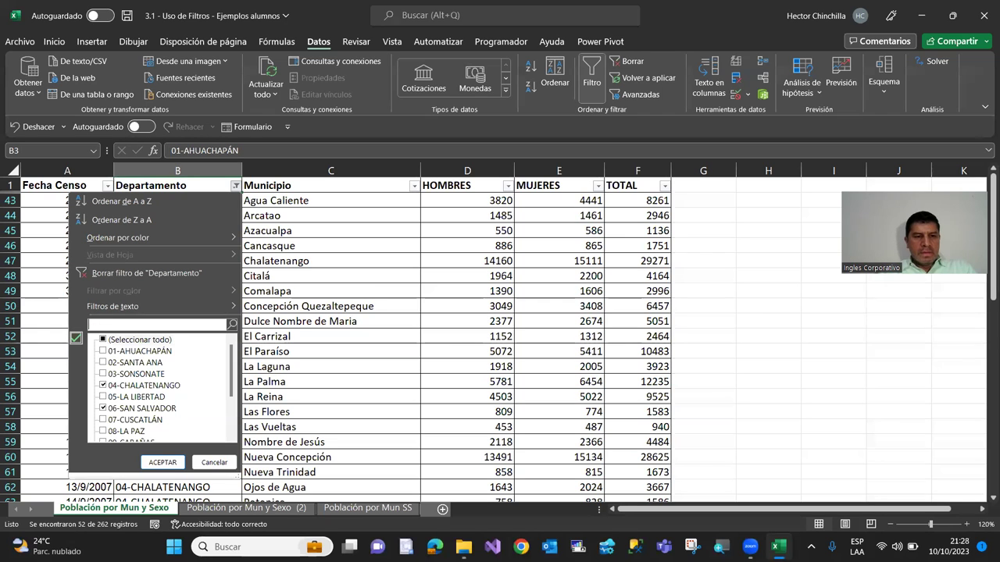
{"action": "type", "text": "so"}
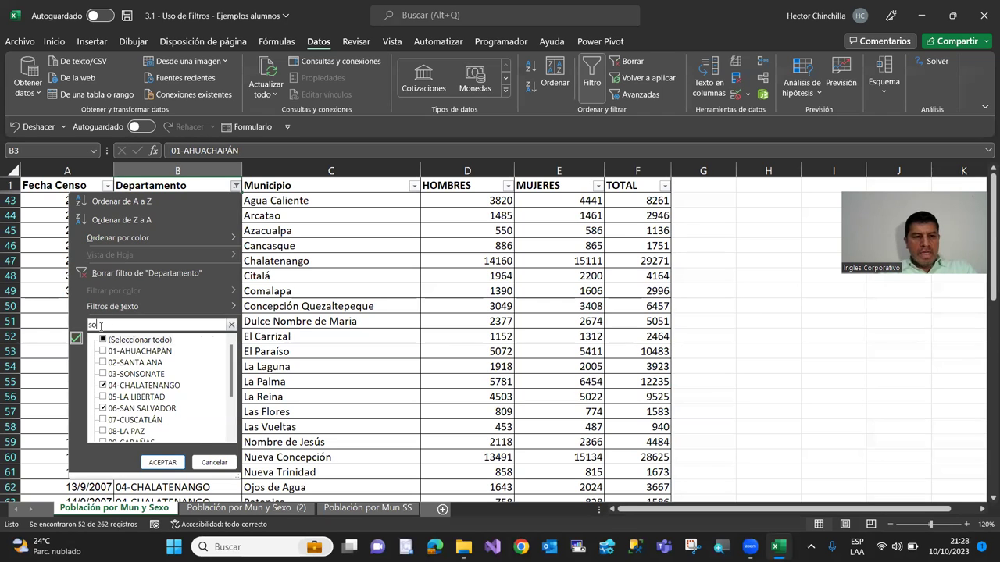
{"action": "type", "text": "n"}
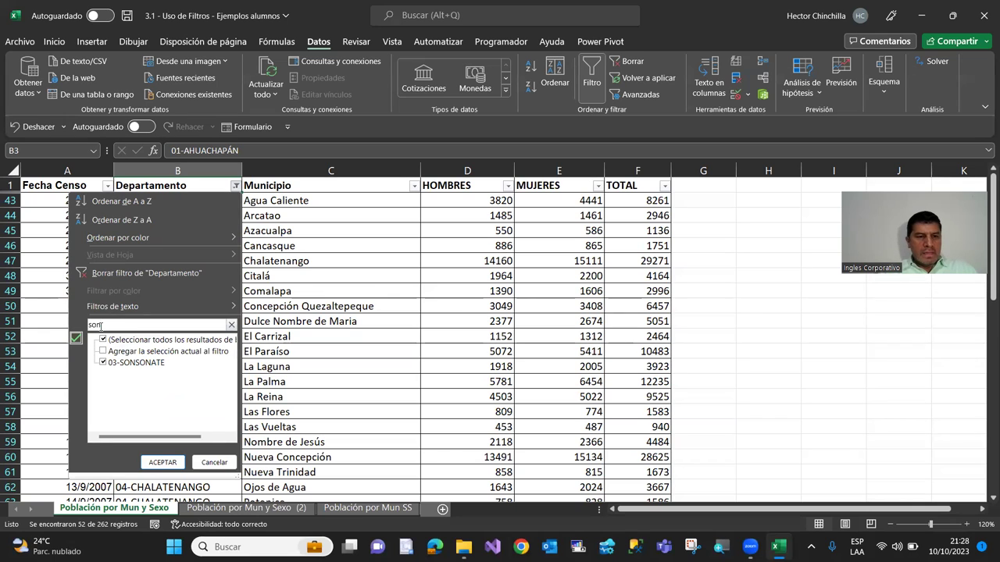
{"action": "key", "text": "BackSpace"}
{"action": "key", "text": "BackSpace"}
{"action": "key", "text": "BackSpace"}
{"action": "scroll", "coordinate": [136, 378], "scroll_direction": "down", "scroll_amount": 2}
{"action": "scroll", "coordinate": [136, 377], "scroll_direction": "up", "scroll_amount": 2}
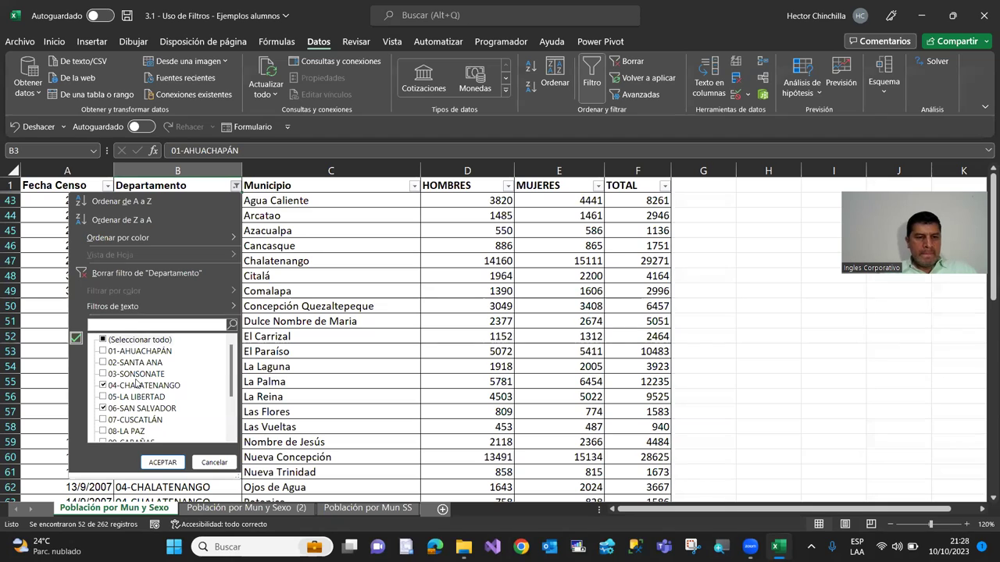
{"action": "left_click", "coordinate": [104, 341]}
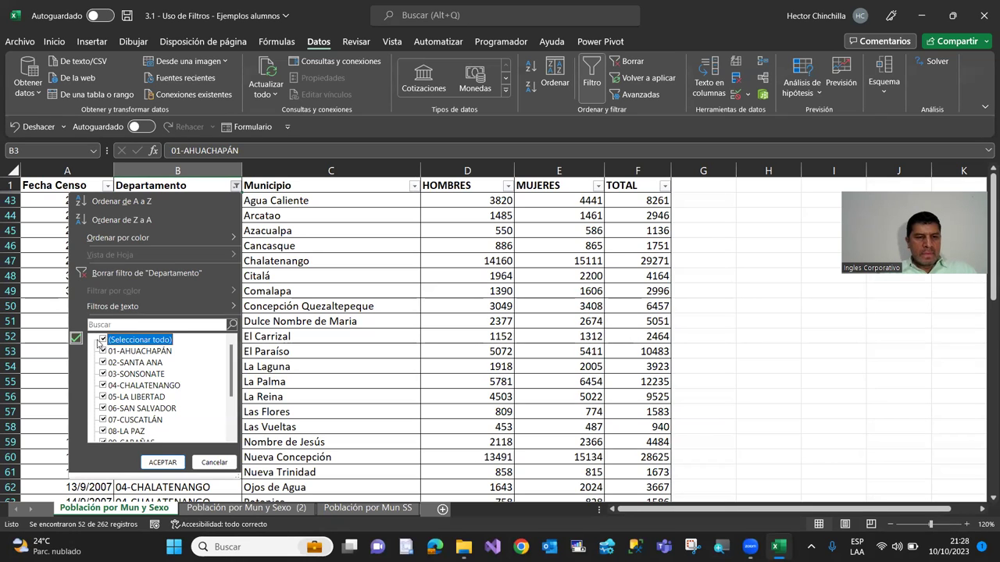
{"action": "left_click", "coordinate": [104, 341]}
Search 'sonso', keep 03-SONSONATE checked, and apply it as the department filter
{"action": "left_click", "coordinate": [100, 324]}
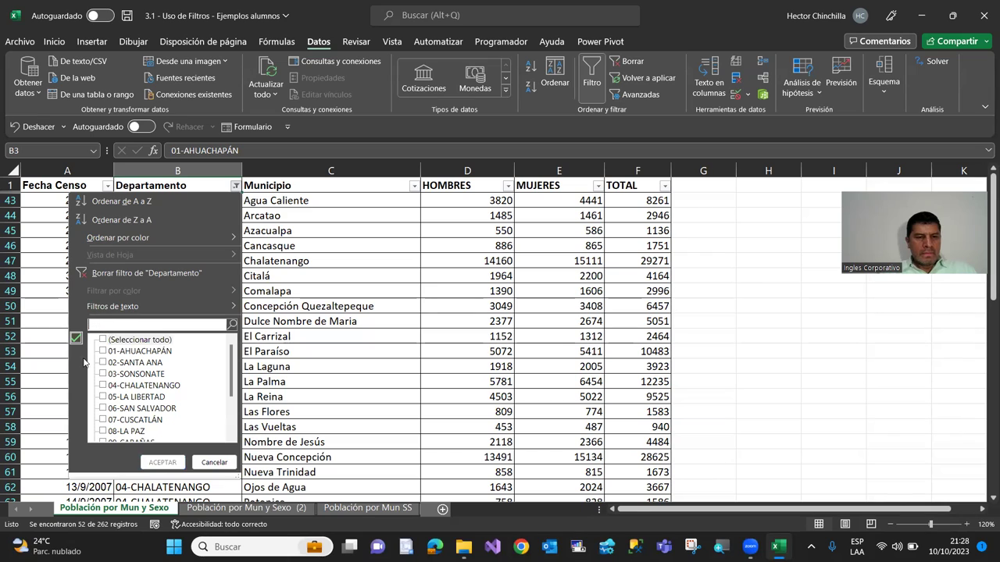
{"action": "type", "text": "son"}
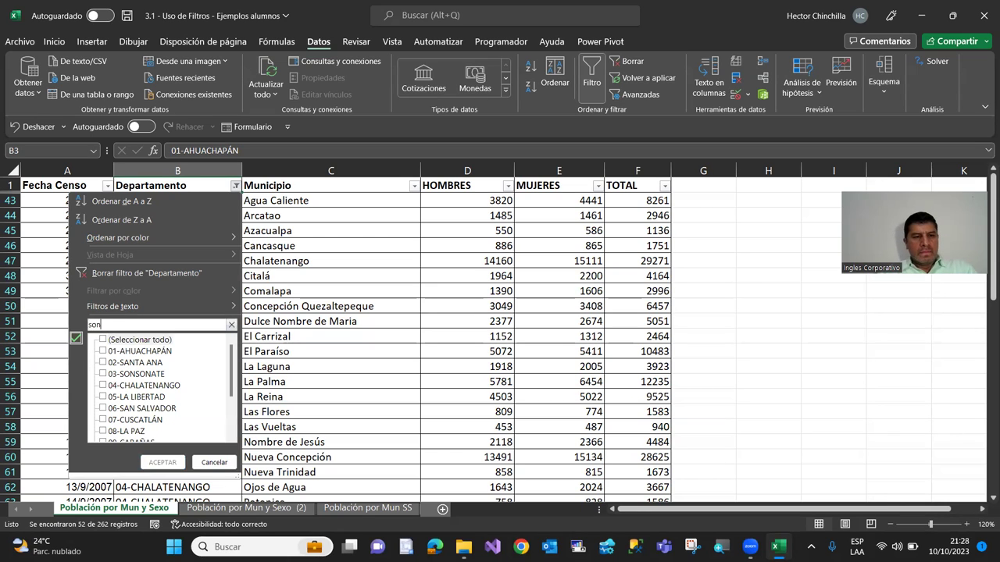
{"action": "type", "text": "so"}
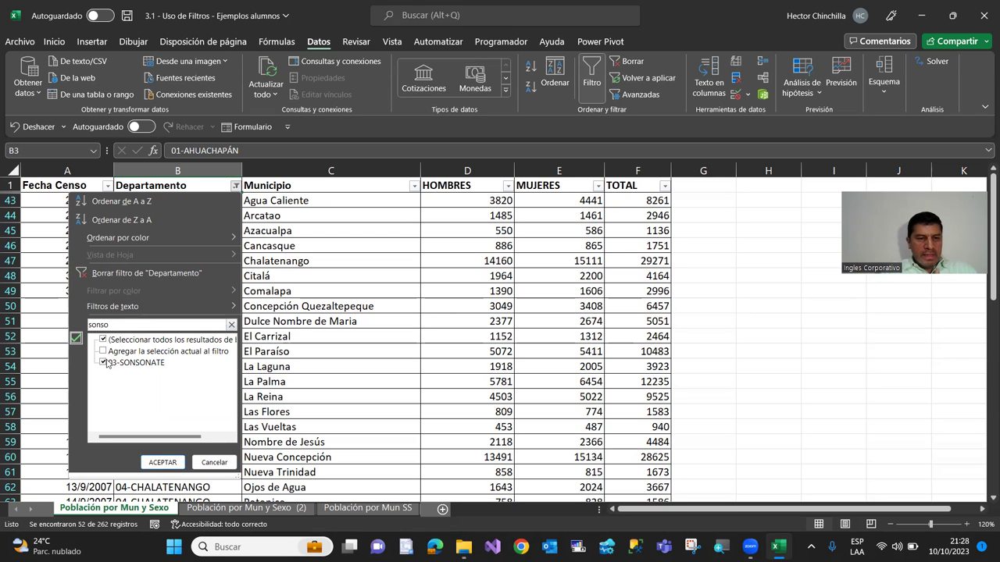
{"action": "left_click", "coordinate": [104, 363]}
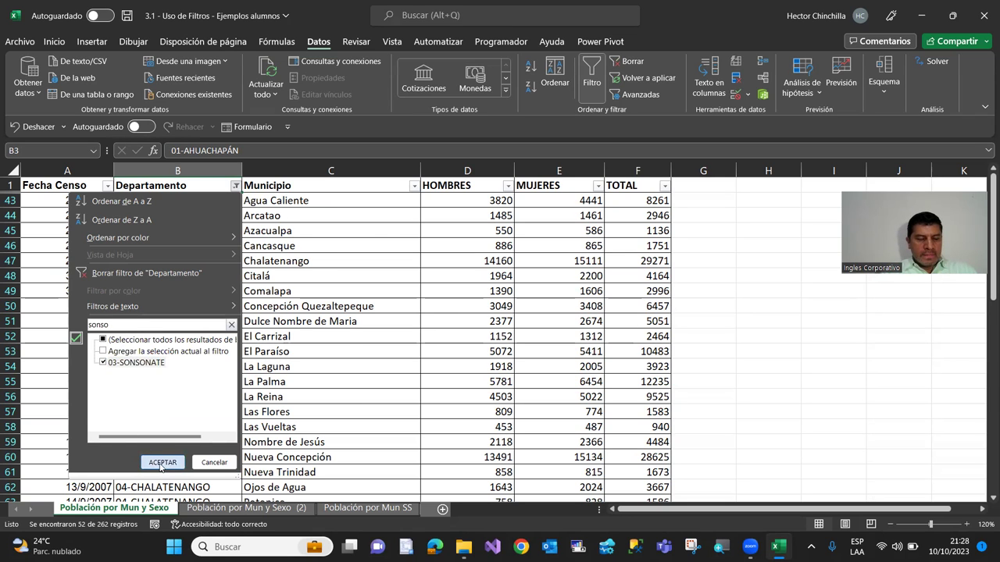
{"action": "left_click", "coordinate": [161, 462]}
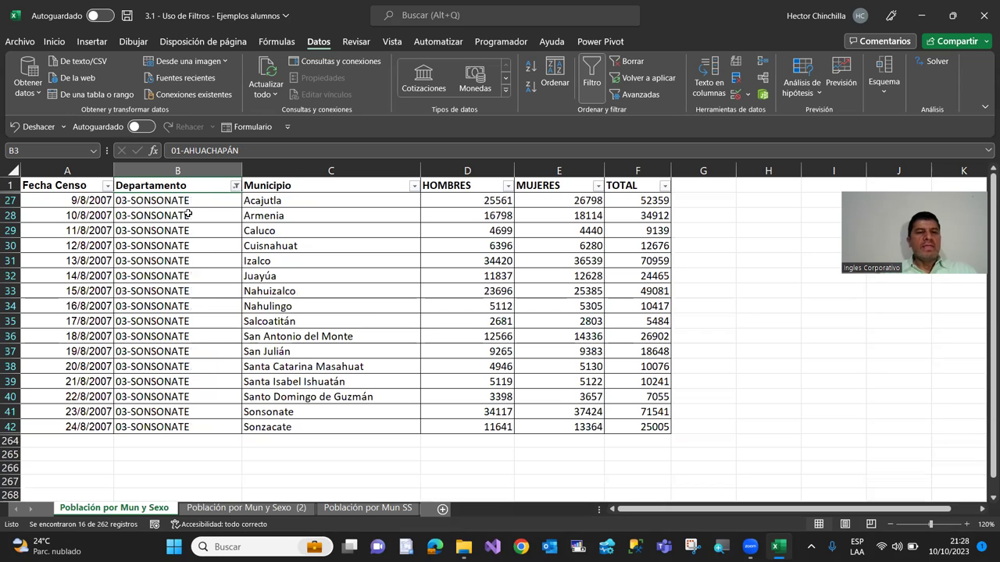
Add 07-CUSCATLÁN to the Departamento filter alongside 03-SONSONATE
{"action": "left_click", "coordinate": [235, 185]}
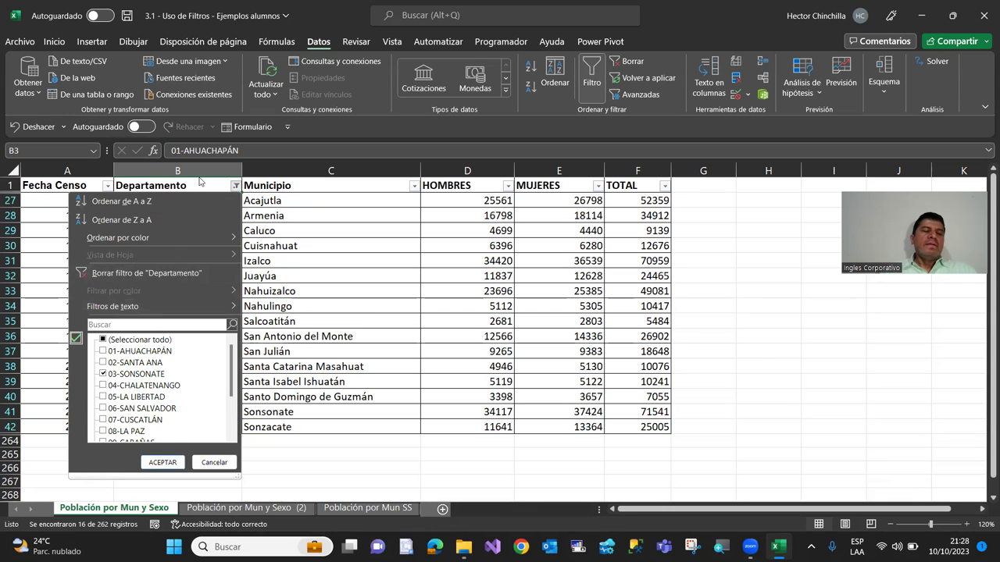
{"action": "mouse_move", "coordinate": [196, 304]}
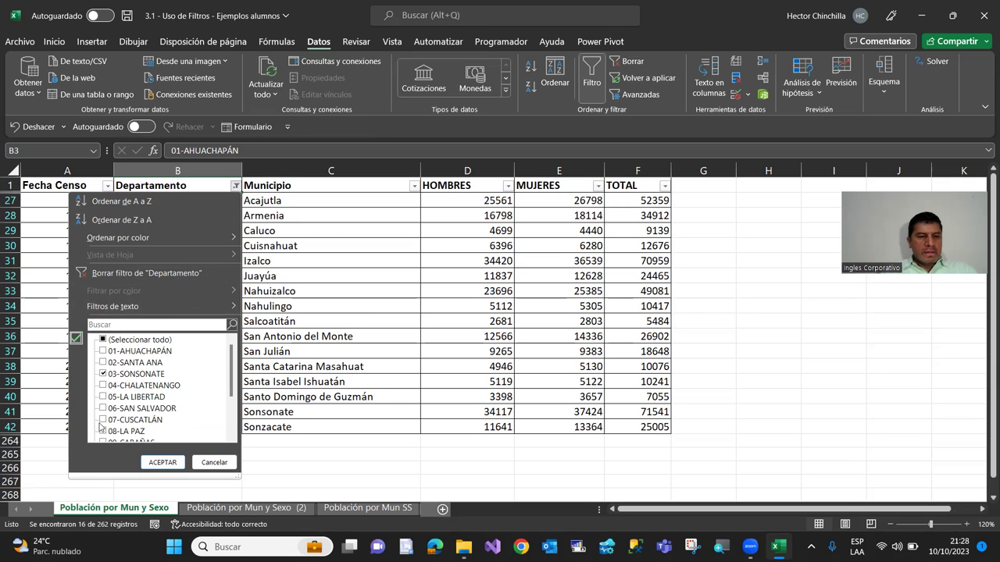
{"action": "left_click", "coordinate": [105, 421]}
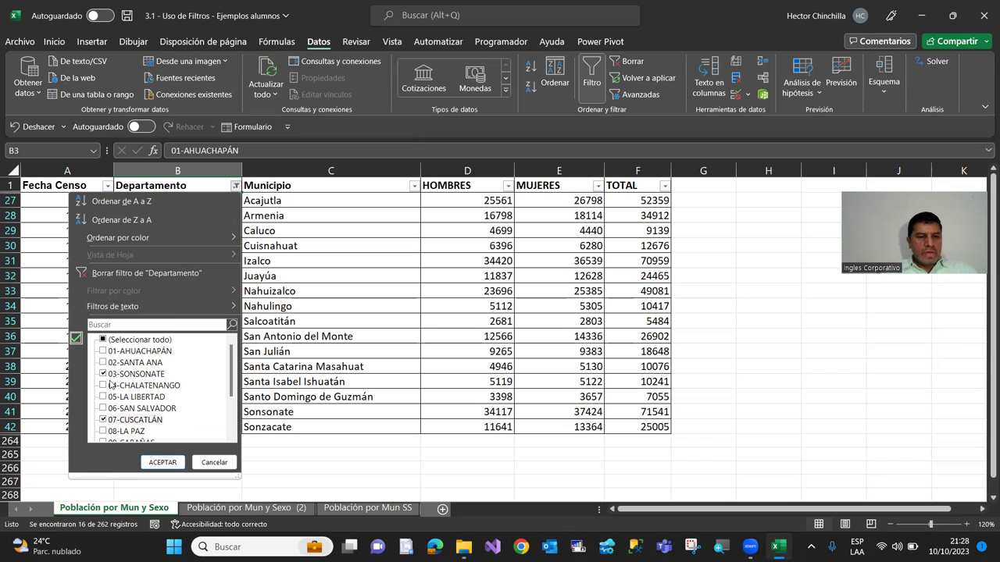
{"action": "left_click", "coordinate": [161, 463]}
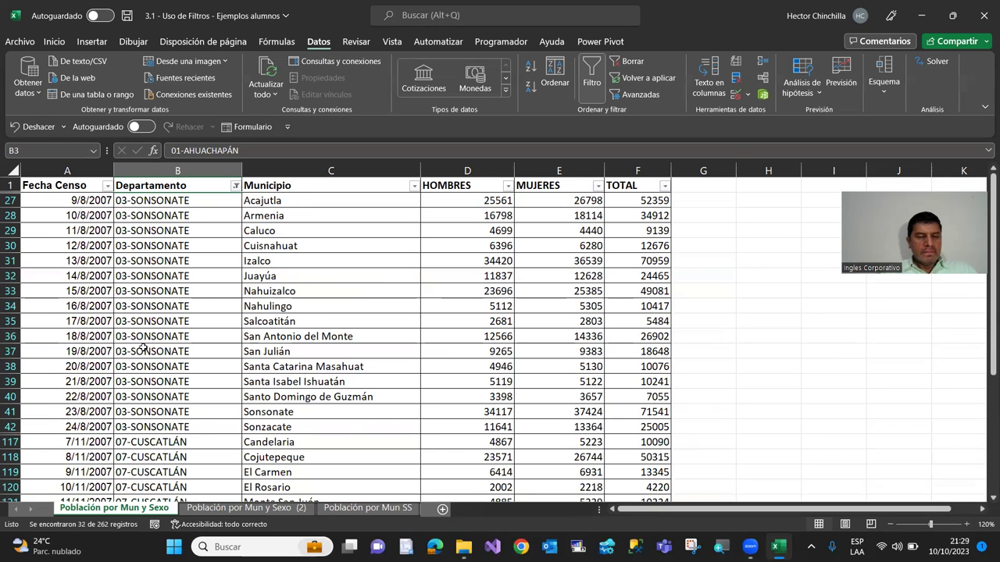
Check (Seleccionar todo) in the Departamento filter so every department's rows show
{"action": "left_click", "coordinate": [236, 186]}
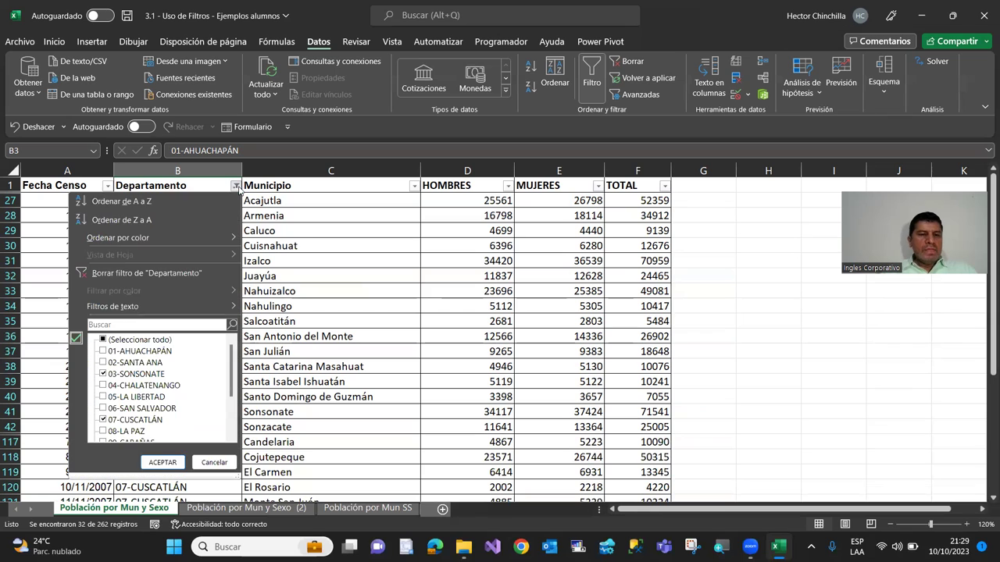
{"action": "mouse_move", "coordinate": [231, 378]}
{"action": "left_mouse_down"}
{"action": "mouse_move", "coordinate": [228, 409]}
{"action": "mouse_move", "coordinate": [232, 364]}
{"action": "left_mouse_up"}
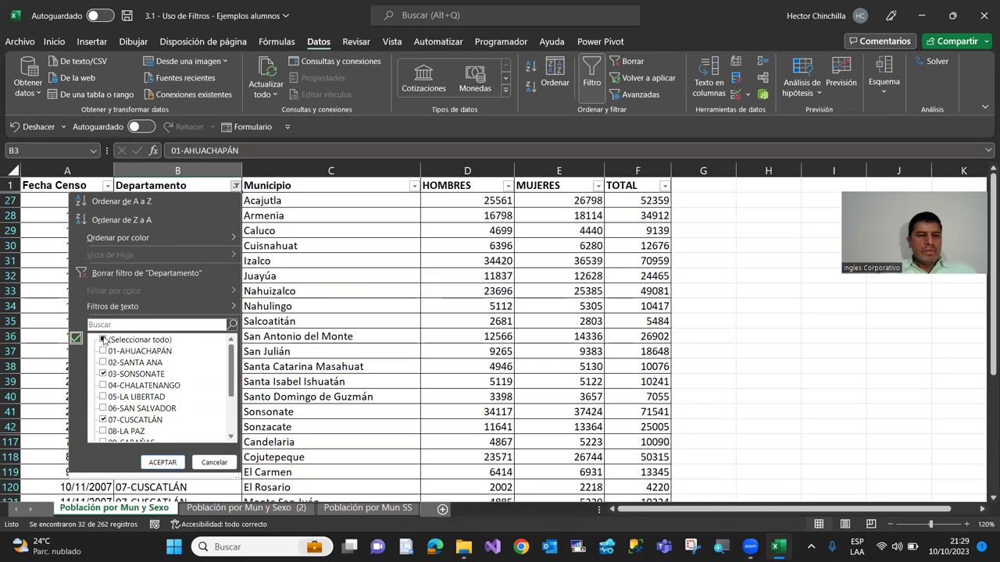
{"action": "left_click", "coordinate": [104, 339]}
{"action": "left_click", "coordinate": [162, 462]}
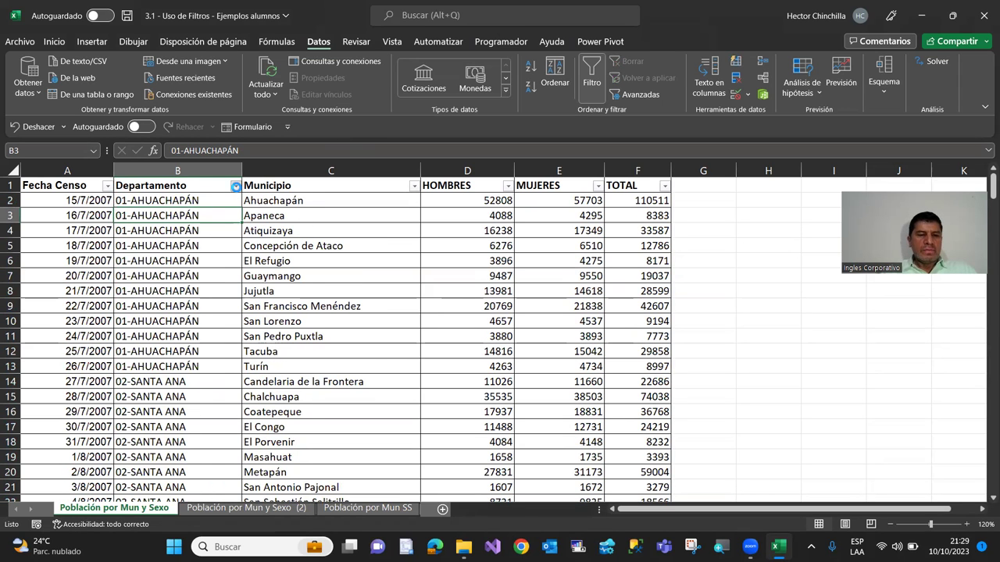
{"action": "left_click", "coordinate": [235, 186]}
{"action": "left_click", "coordinate": [104, 339]}
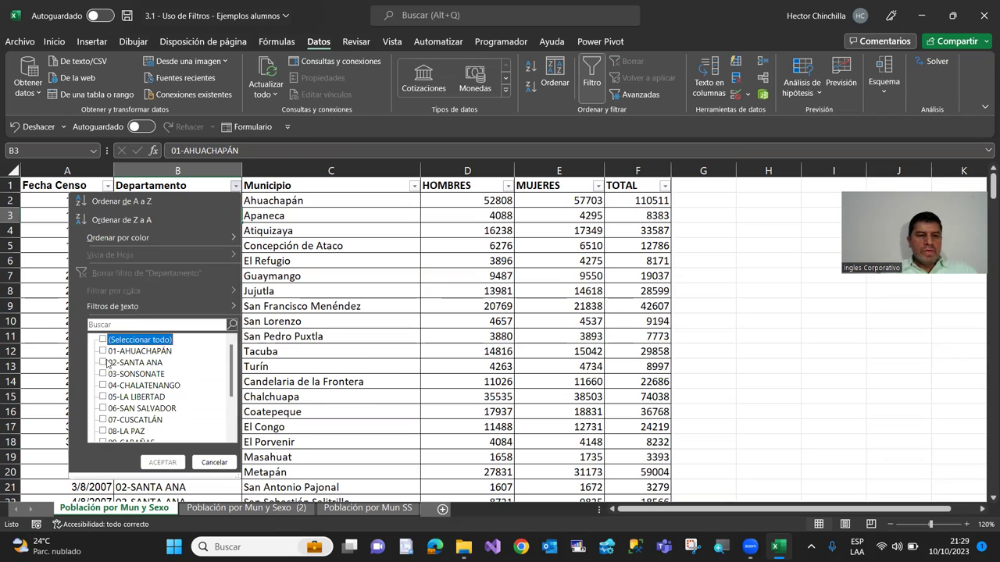
{"action": "left_click", "coordinate": [103, 362]}
{"action": "left_click", "coordinate": [103, 397]}
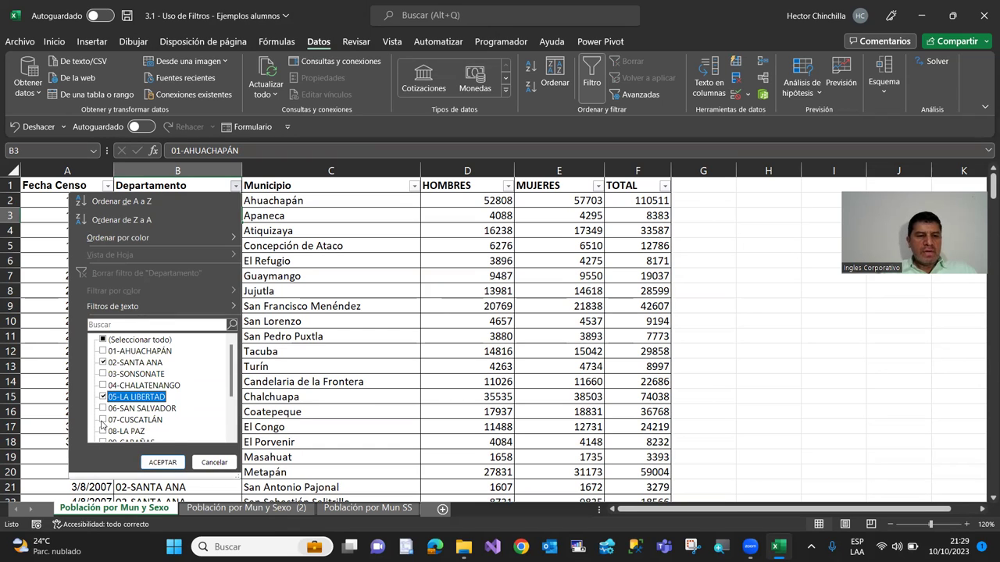
{"action": "left_click", "coordinate": [103, 420]}
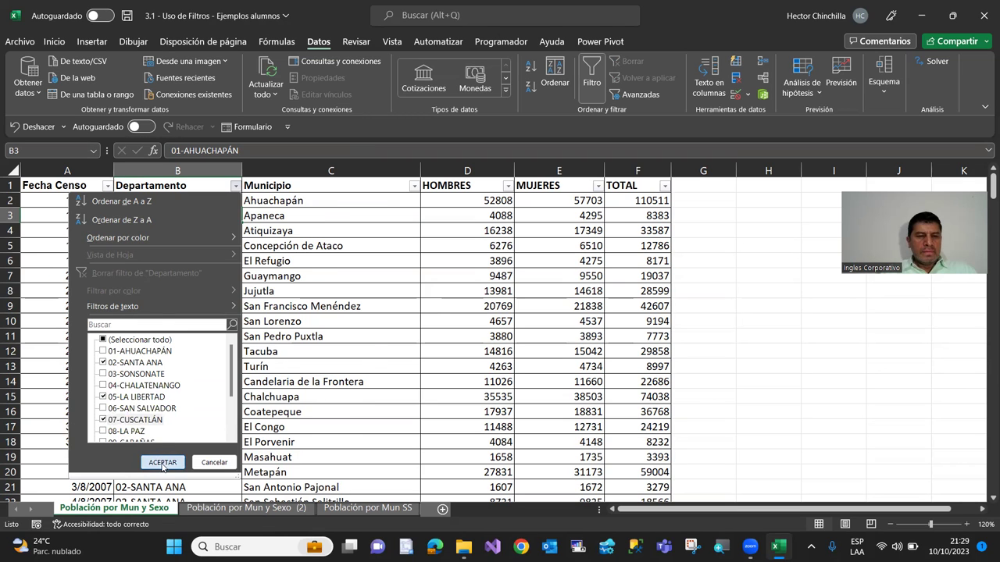
{"action": "left_click", "coordinate": [163, 463]}
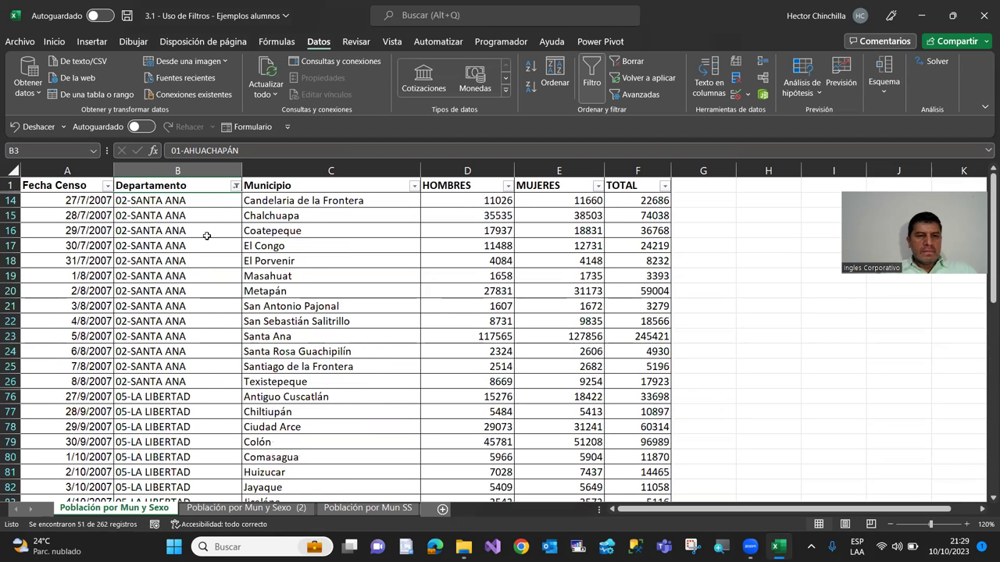
{"action": "left_click", "coordinate": [235, 186]}
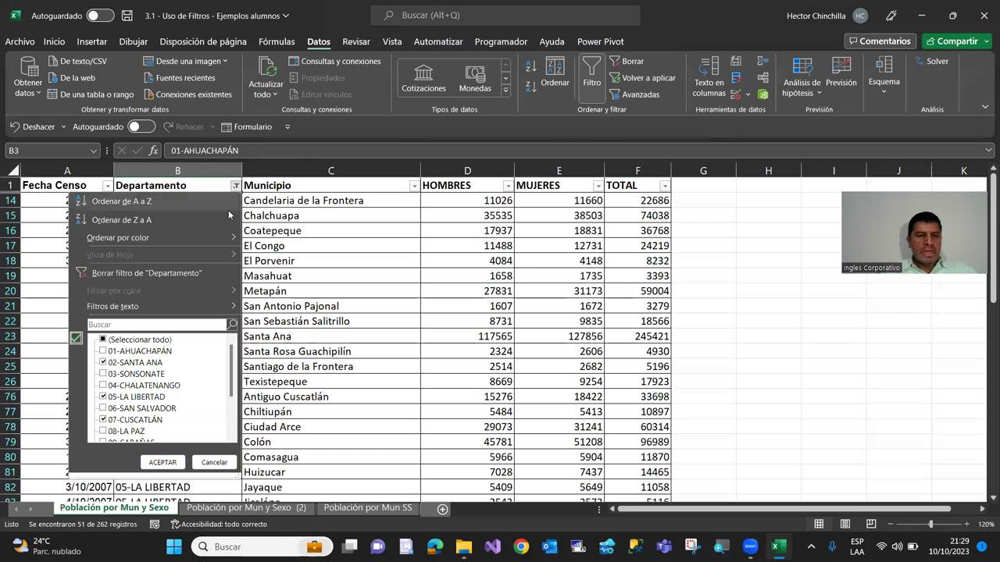
{"action": "left_click", "coordinate": [138, 274]}
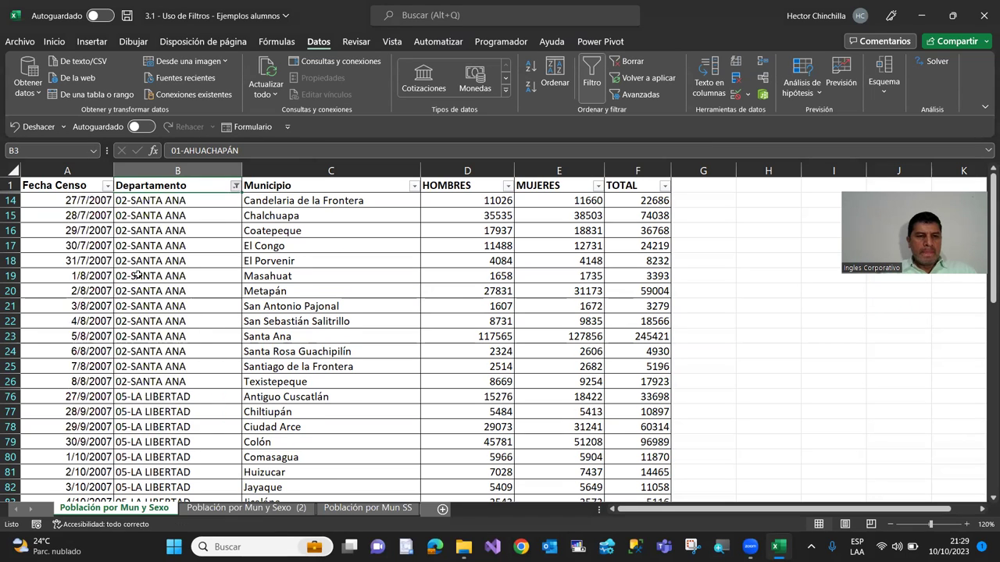
{"action": "left_click", "coordinate": [162, 262]}
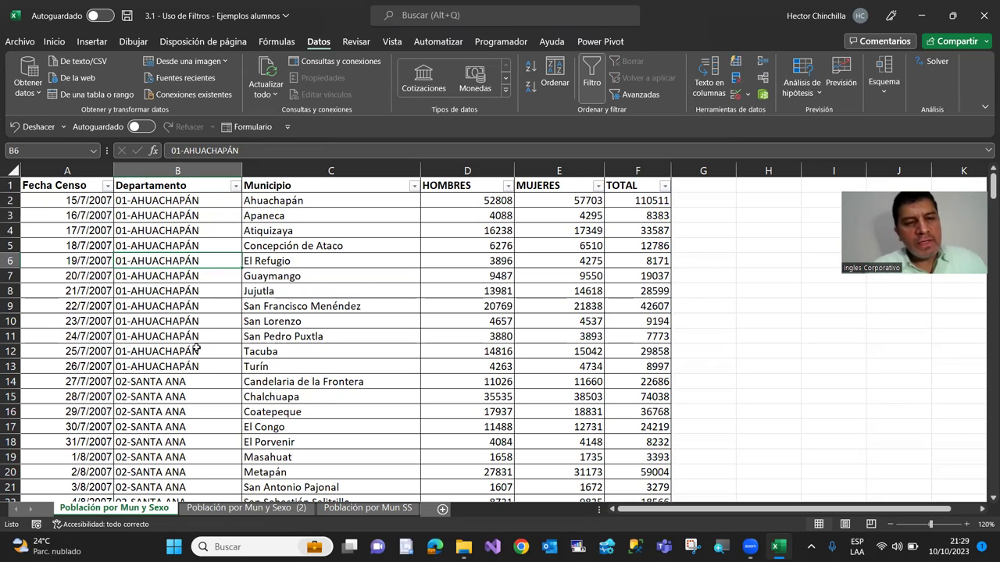
{"action": "left_click_drag", "start_coordinate": [165, 211], "coordinate": [161, 204]}
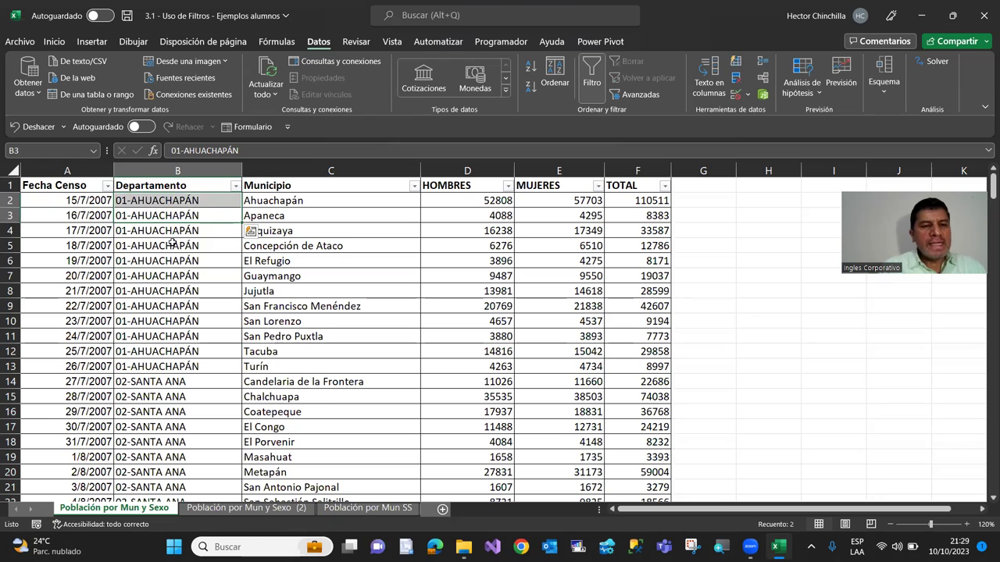
{"action": "left_click", "coordinate": [171, 244]}
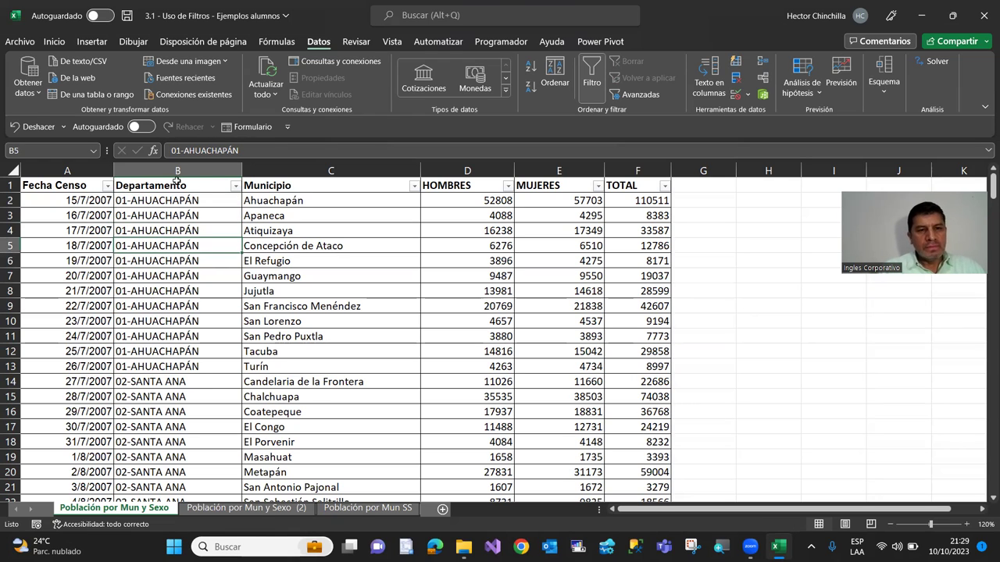
{"action": "left_click", "coordinate": [389, 185]}
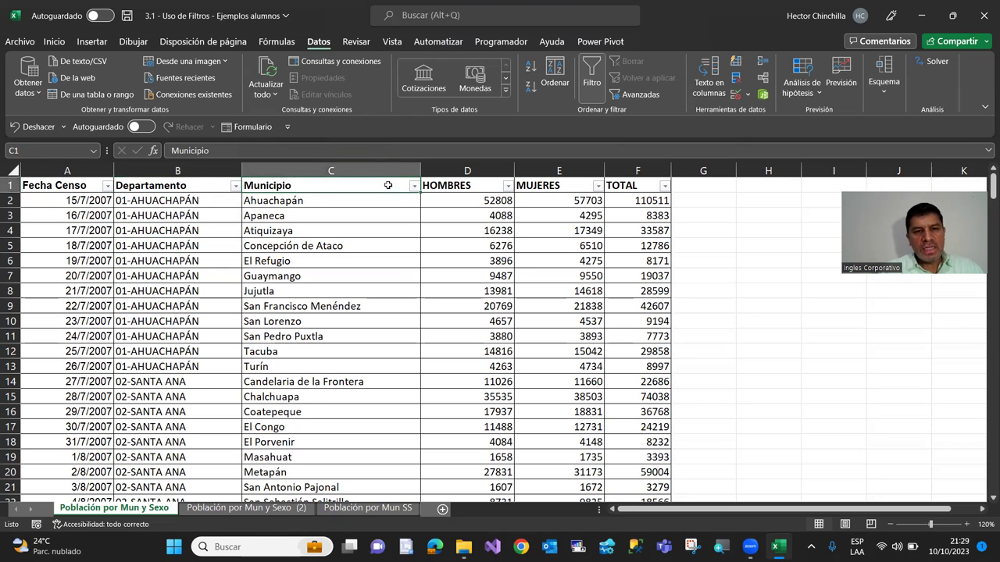
{"action": "left_click", "coordinate": [212, 192]}
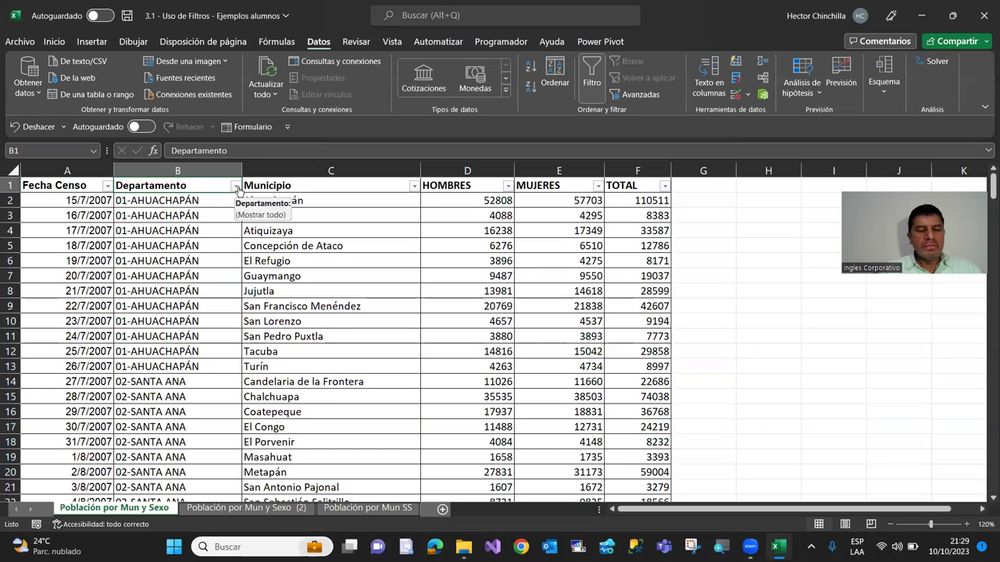
Limit the Departamento filter to 06-SAN SALVADOR (19 of 262 records) and bring up the Municipio filter
{"action": "left_click", "coordinate": [235, 185]}
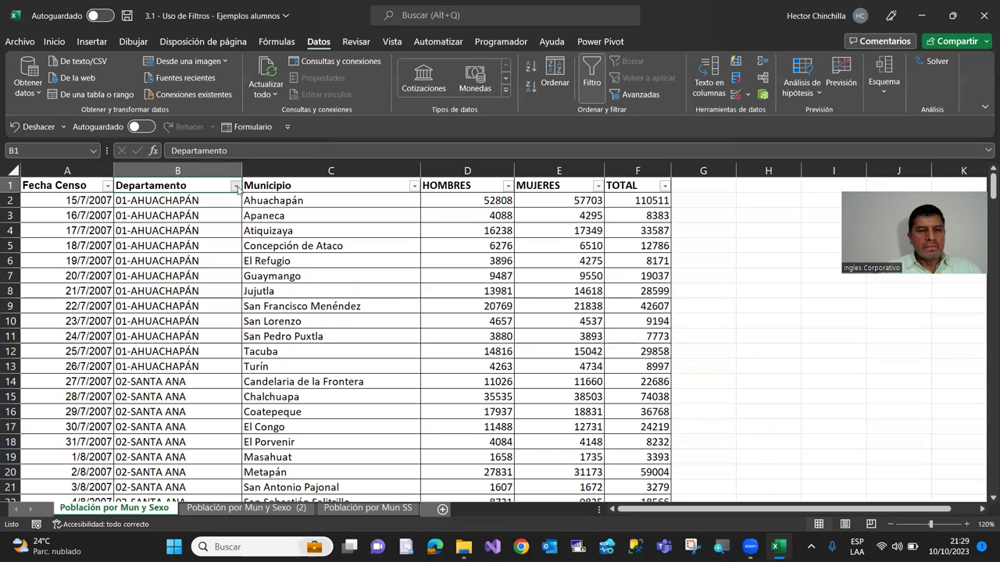
{"action": "left_click", "coordinate": [103, 340]}
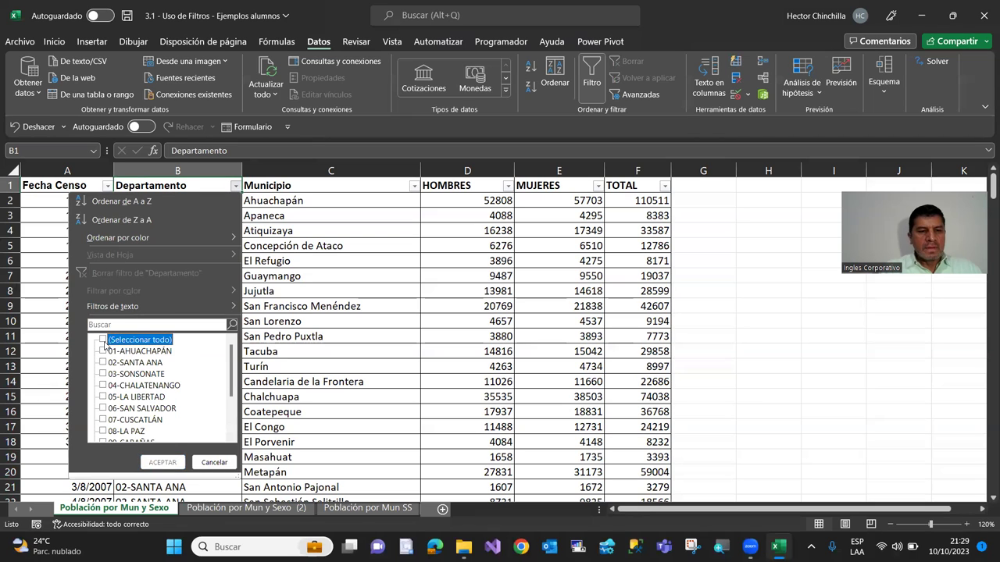
{"action": "left_click", "coordinate": [104, 408]}
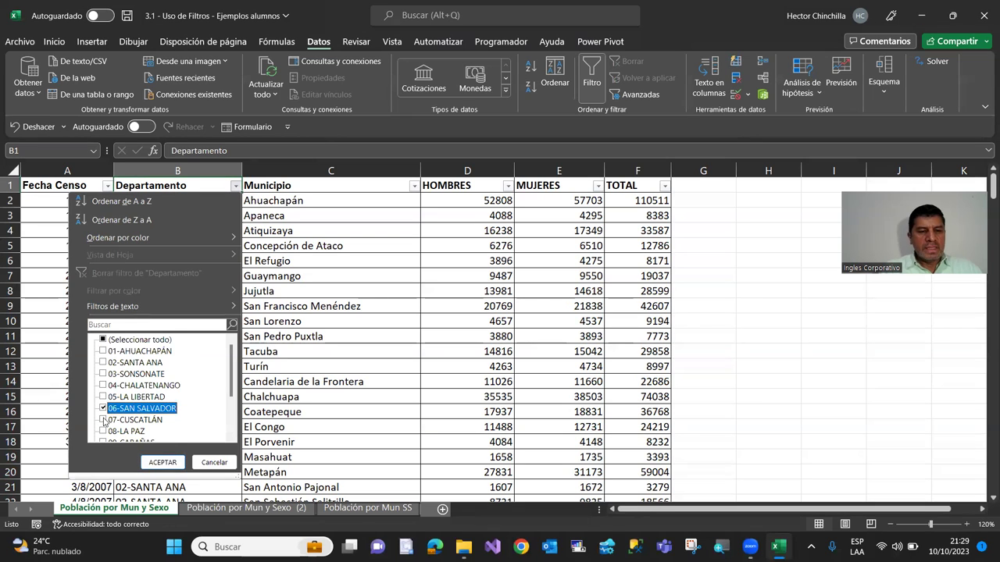
{"action": "left_click", "coordinate": [150, 463]}
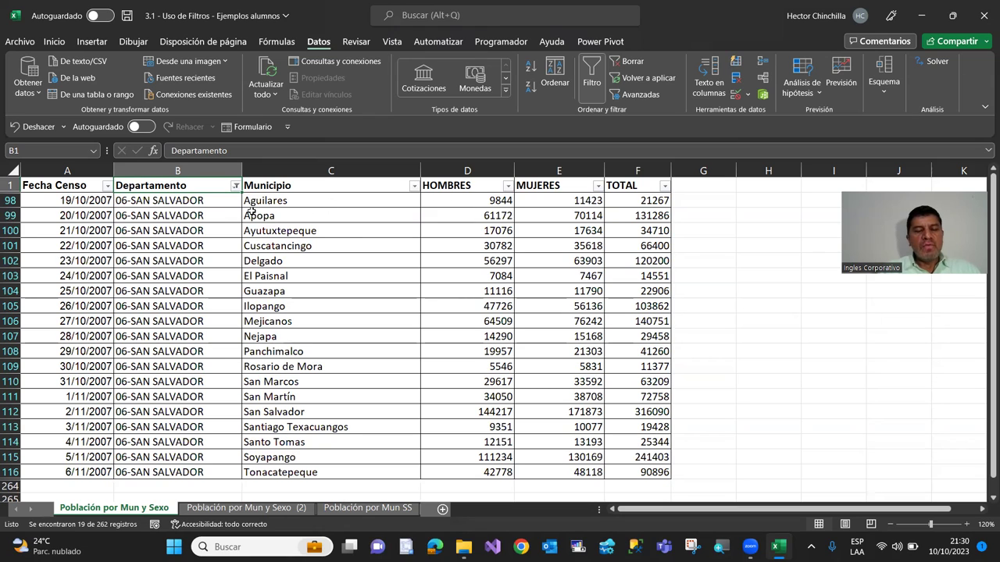
{"action": "left_click", "coordinate": [413, 186]}
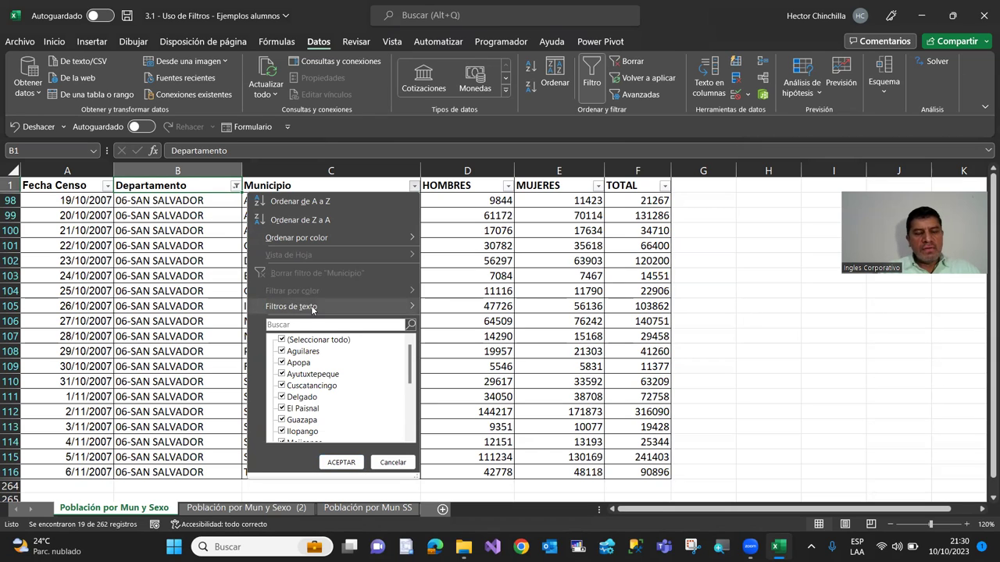
Apply a Municipio text filter 'Comienza por' San, leaving San Marcos through Santo Tomas
{"action": "mouse_move", "coordinate": [311, 306]}
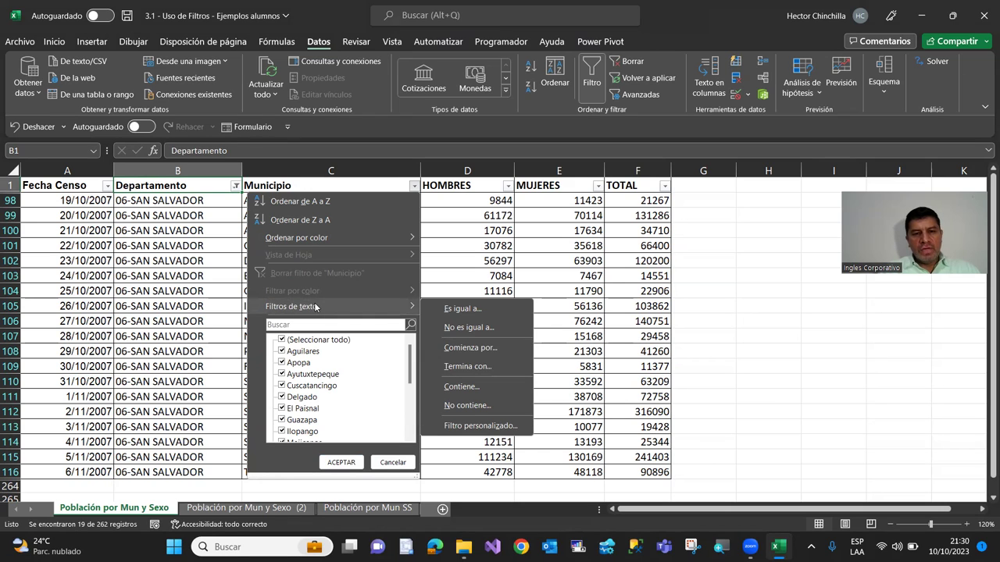
{"action": "left_click", "coordinate": [459, 349]}
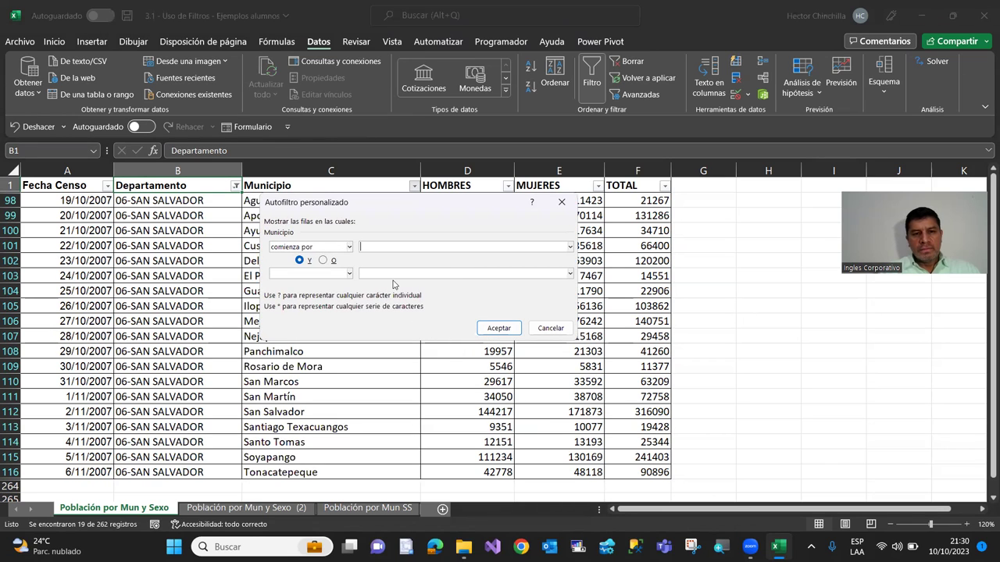
{"action": "type", "text": "San"}
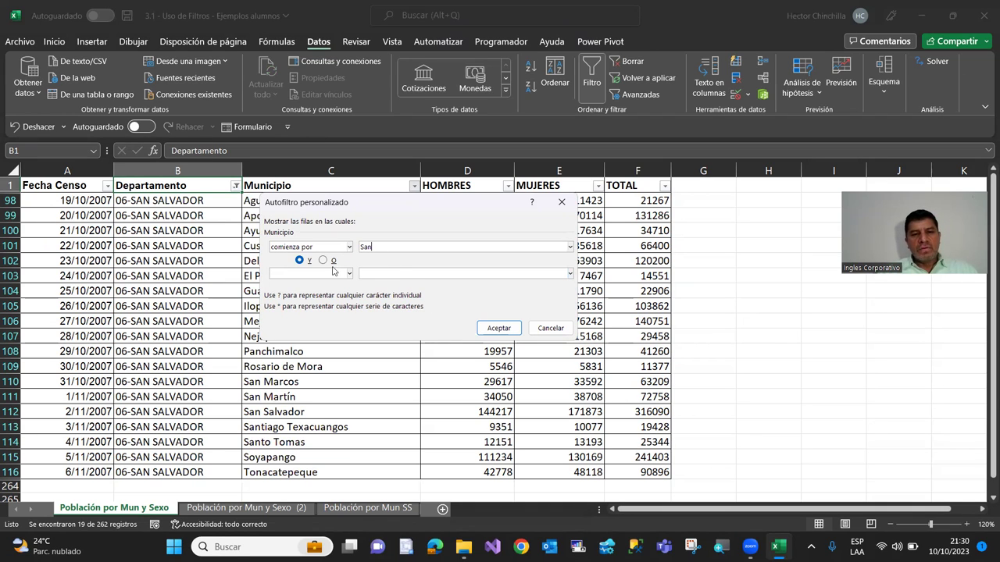
{"action": "left_click", "coordinate": [494, 329]}
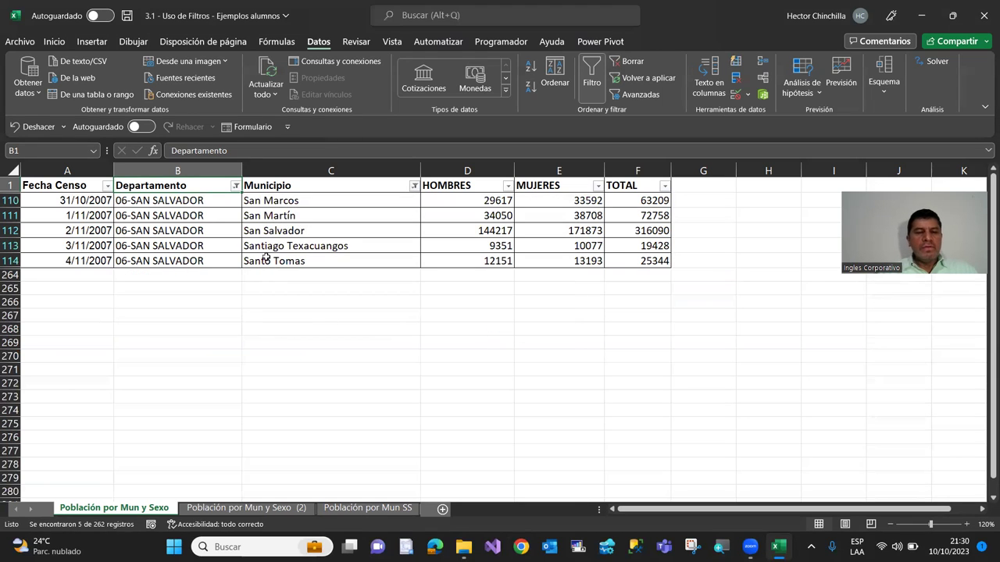
Select cells C110, B1, C1 and C110 again to review the filtered rows
{"action": "left_click", "coordinate": [270, 202]}
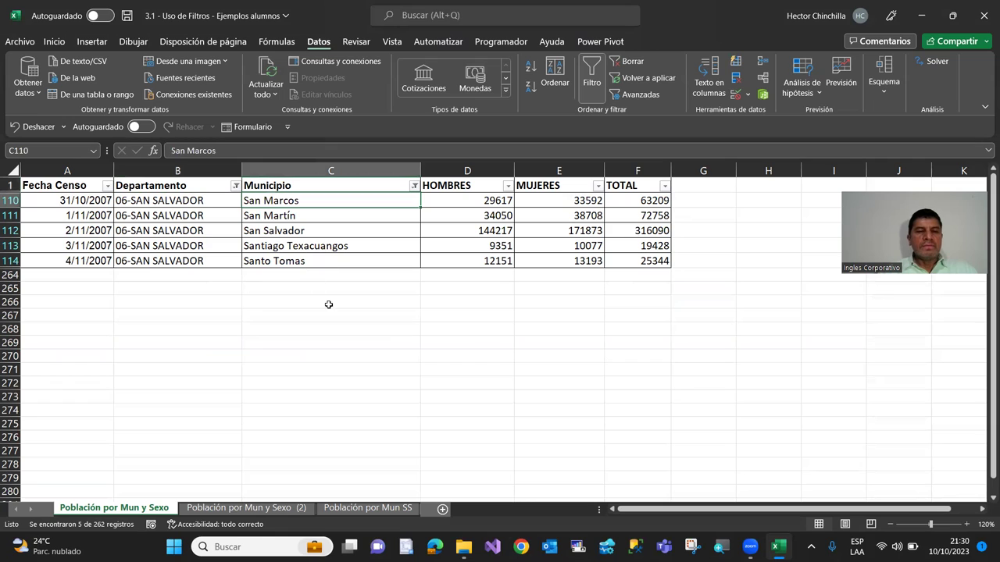
{"action": "left_click", "coordinate": [214, 187]}
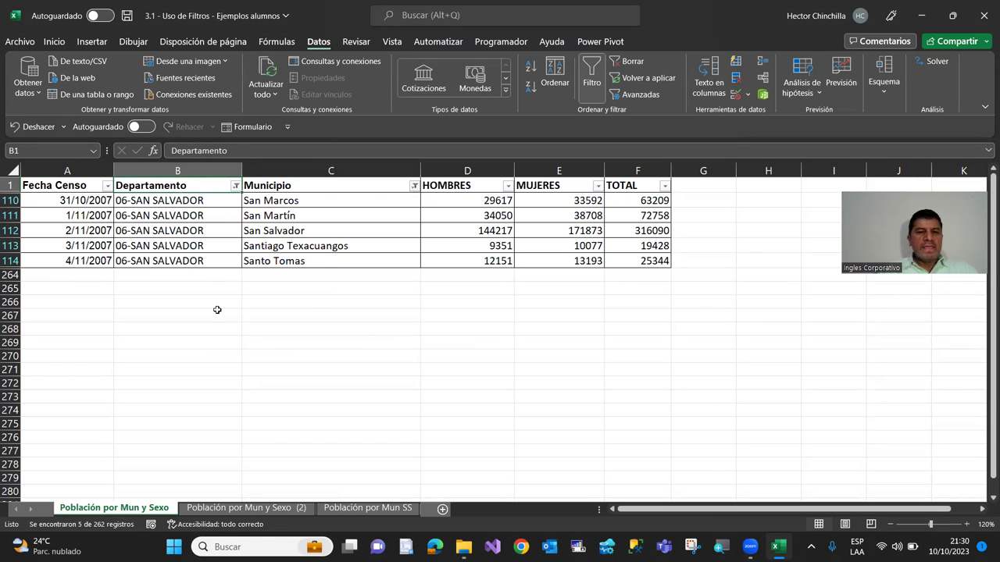
{"action": "left_click", "coordinate": [316, 189]}
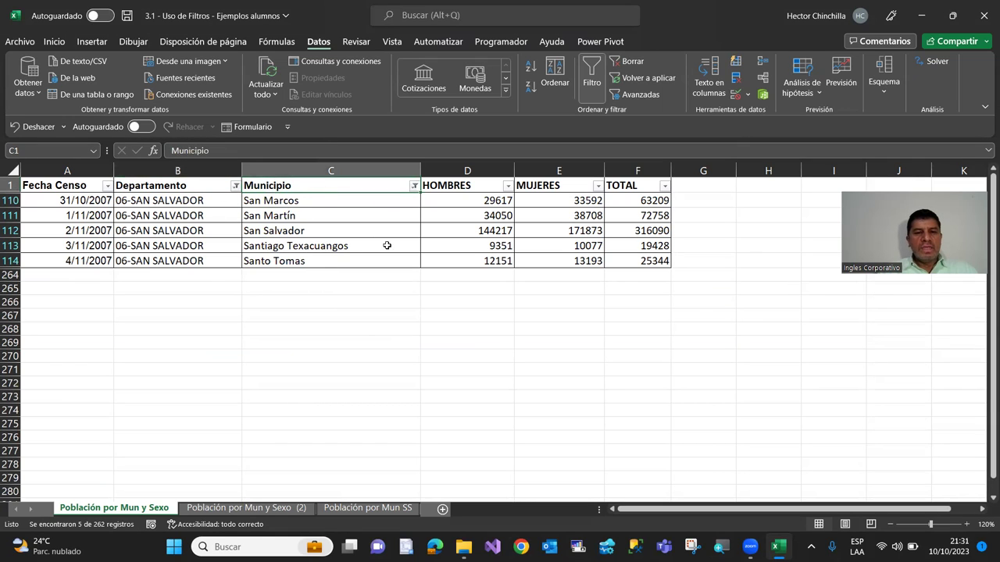
{"action": "left_click", "coordinate": [327, 202]}
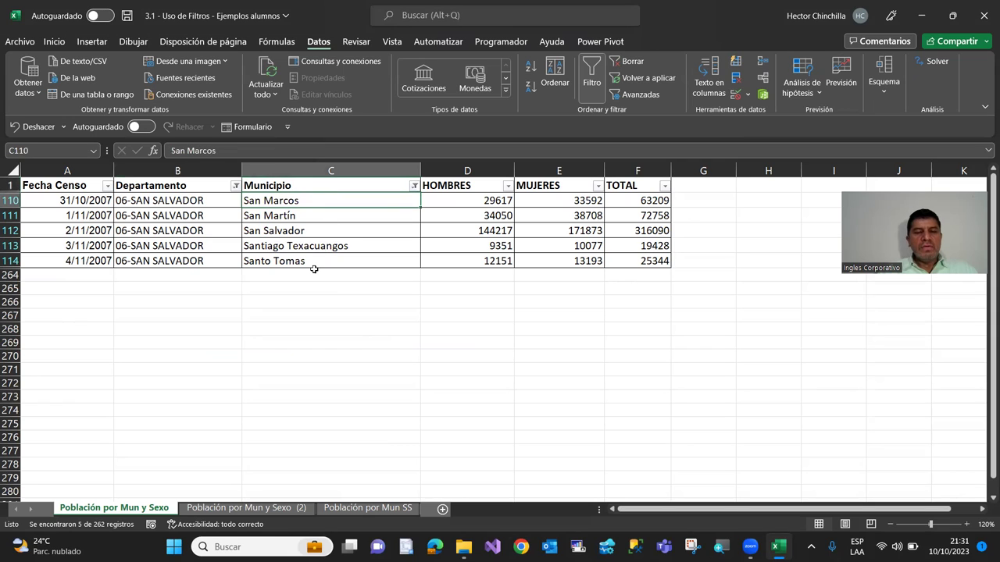
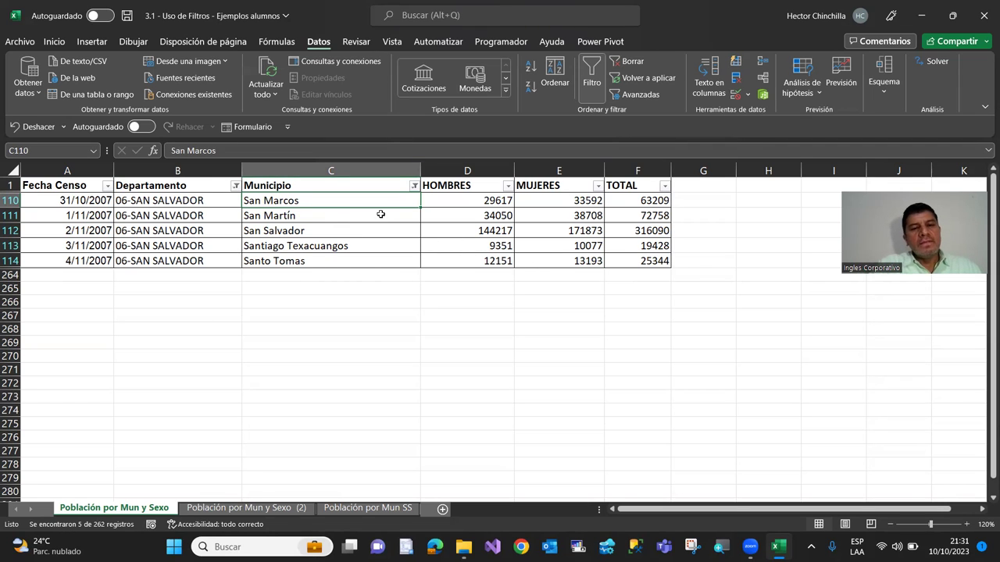
Remove the Municipio filter to list all 19 San Salvador municipalities again
{"action": "left_click", "coordinate": [414, 186]}
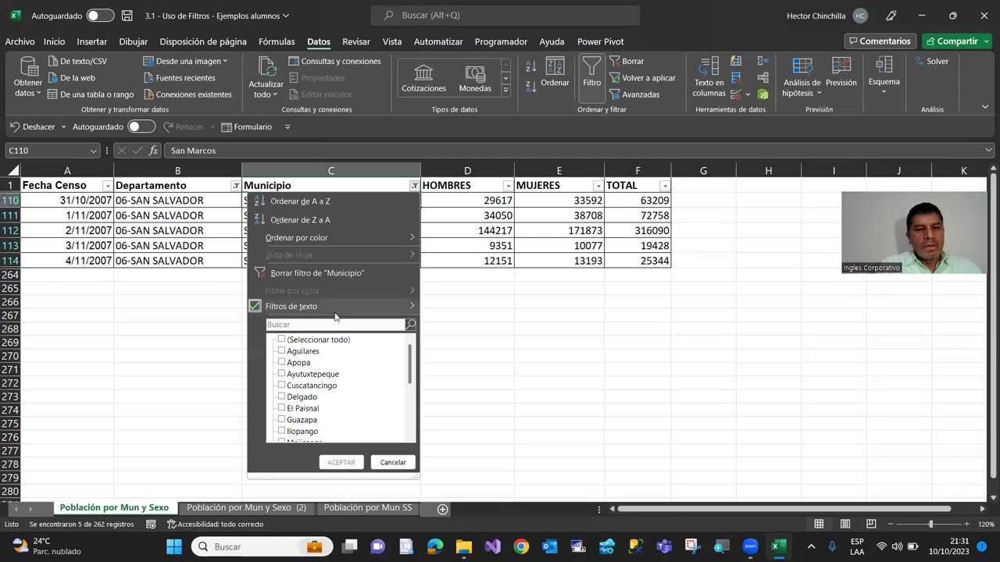
{"action": "left_click", "coordinate": [295, 273]}
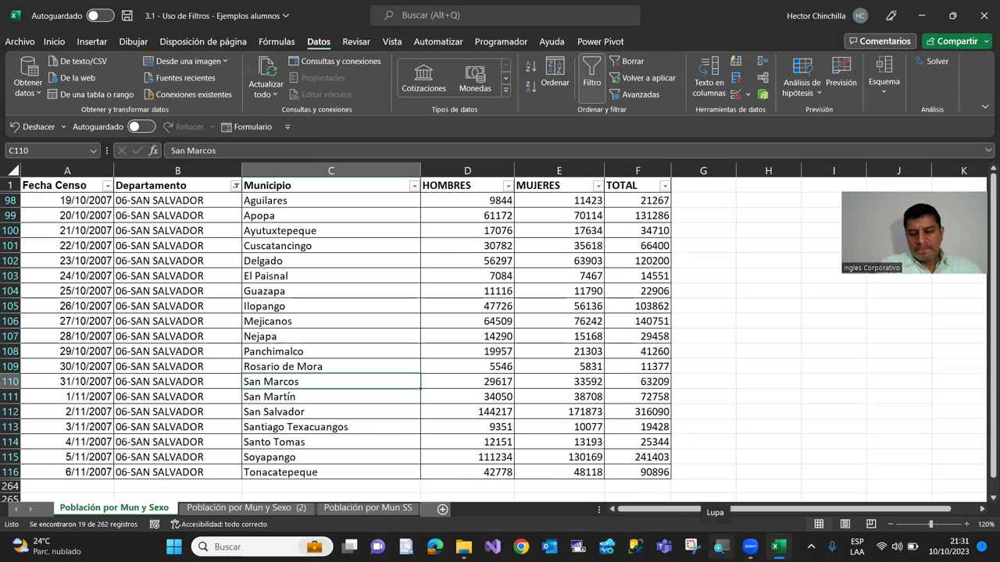
{"action": "left_click", "coordinate": [719, 546]}
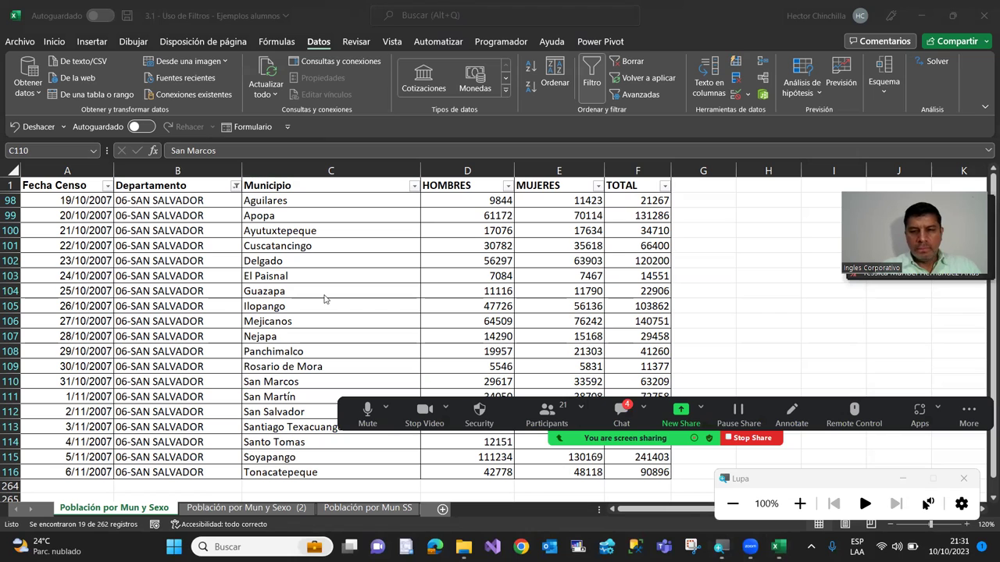
{"action": "key", "text": "super"}
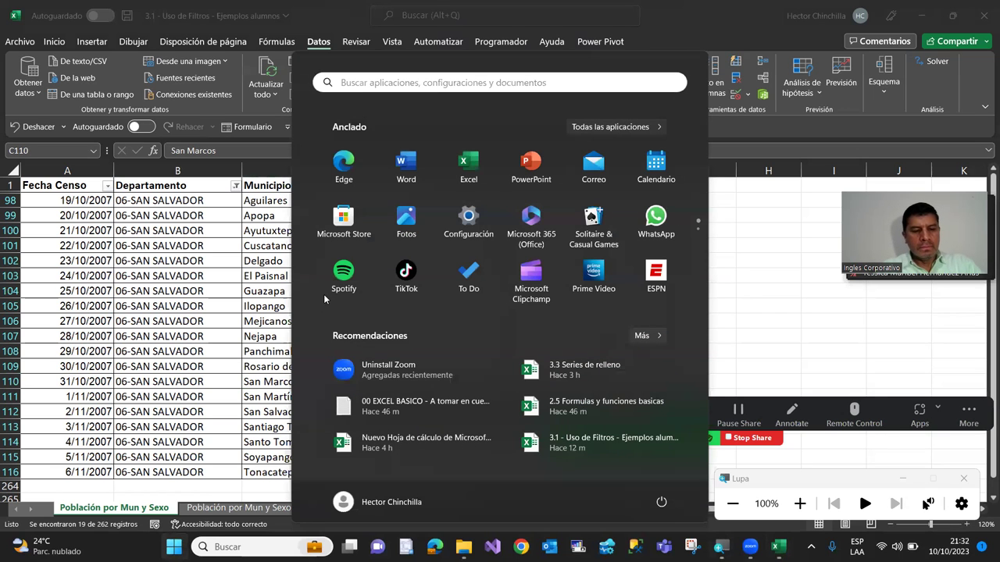
{"action": "left_click", "coordinate": [810, 244]}
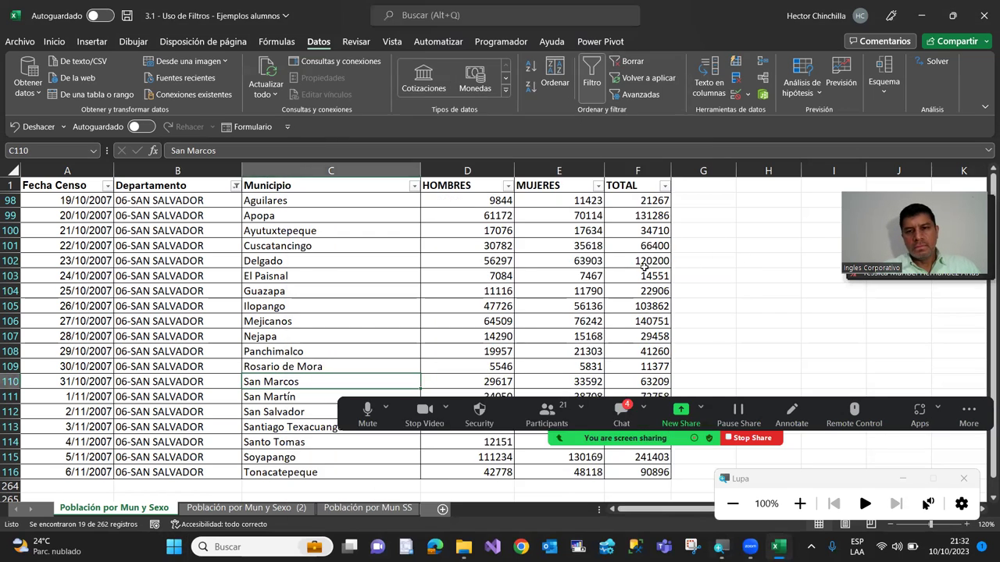
{"action": "left_click", "coordinate": [449, 266]}
{"action": "key", "text": "super+plus"}
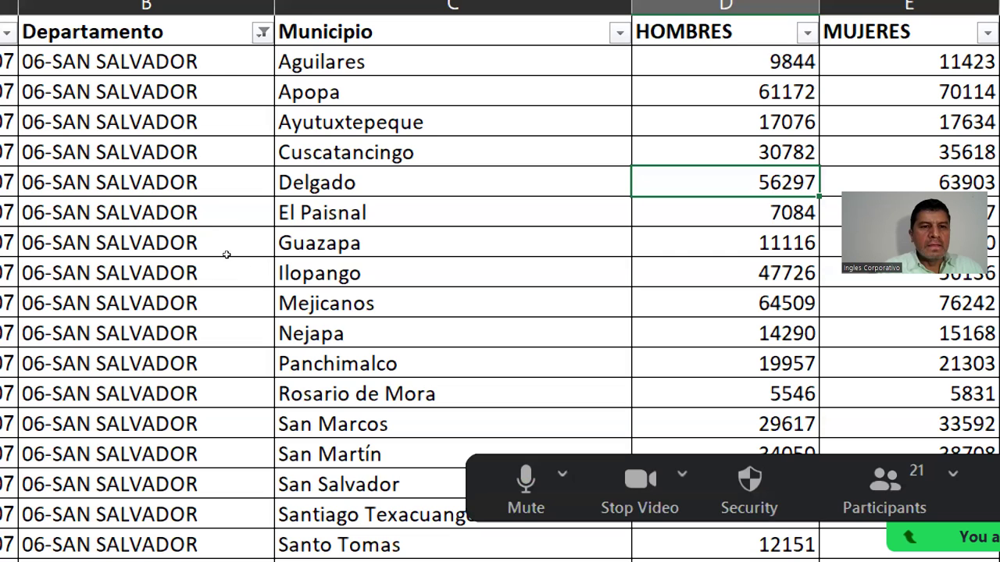
{"action": "left_click_drag", "start_coordinate": [224, 188], "coordinate": [437, 274]}
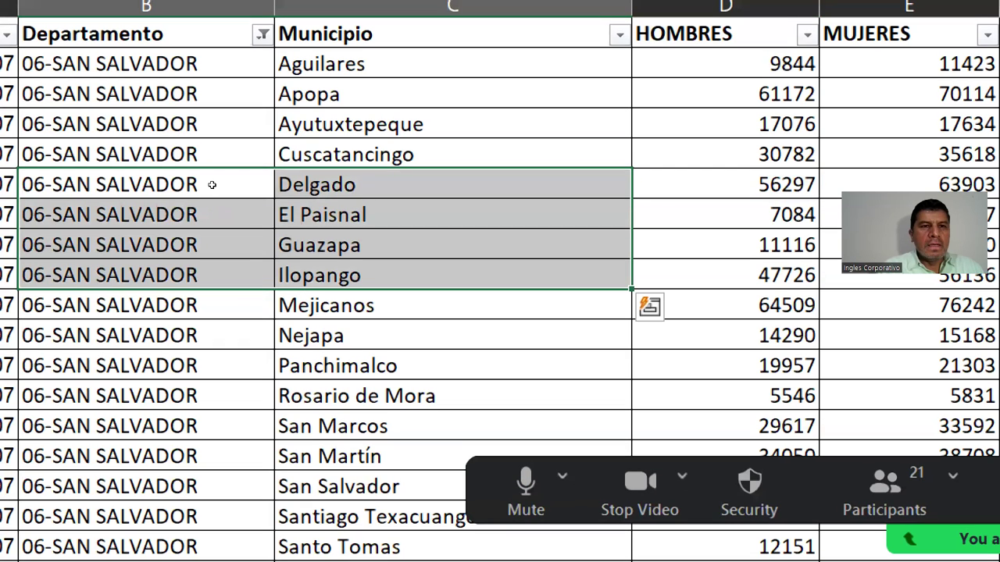
{"action": "key", "text": "ctrl+Up"}
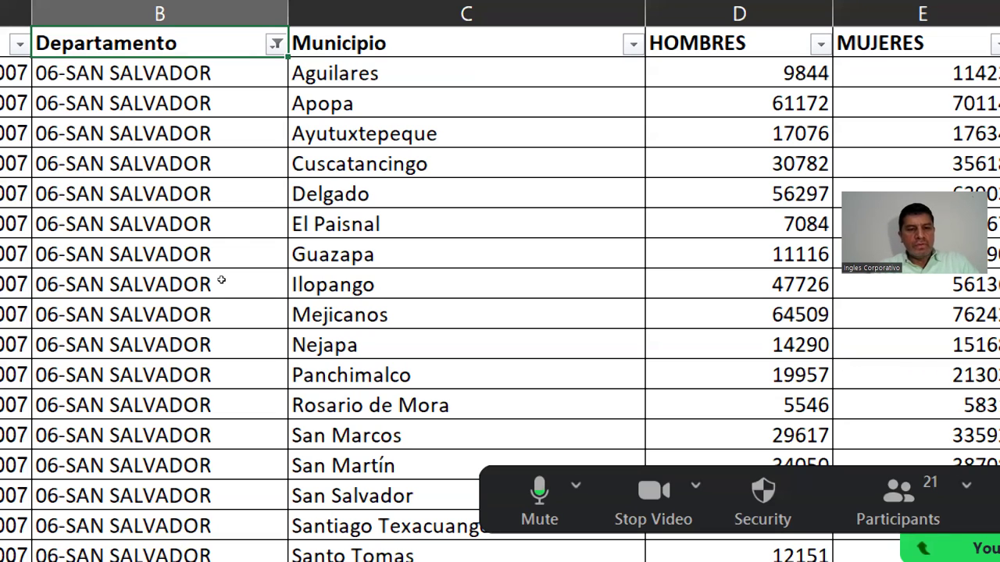
{"action": "key", "text": "super+minus"}
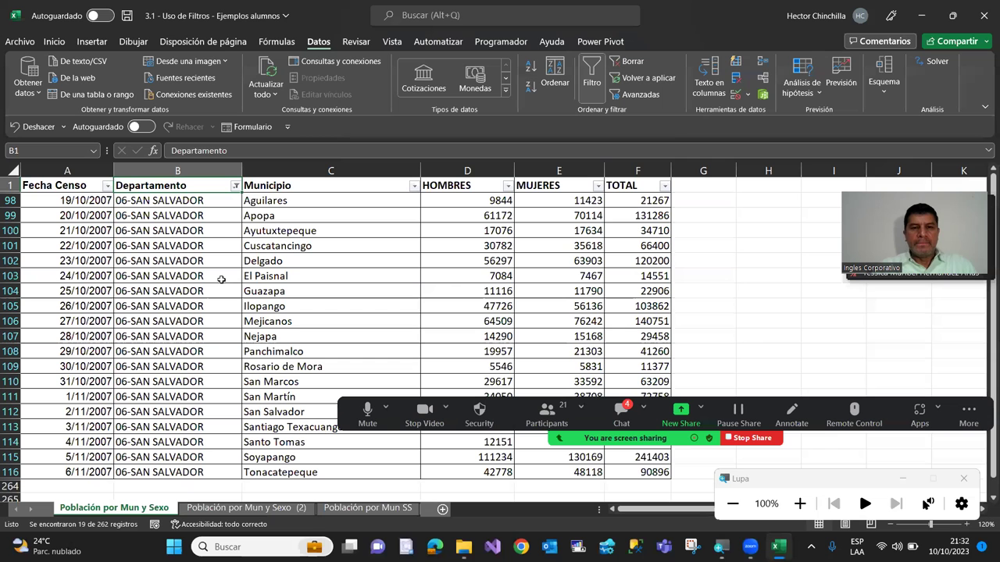
Clear the Departamento filter by selecting all departments, showing all 262 records from 01-AHUACHAPÁN
{"action": "left_click", "coordinate": [381, 279]}
{"action": "left_click", "coordinate": [203, 306]}
{"action": "left_click", "coordinate": [164, 228]}
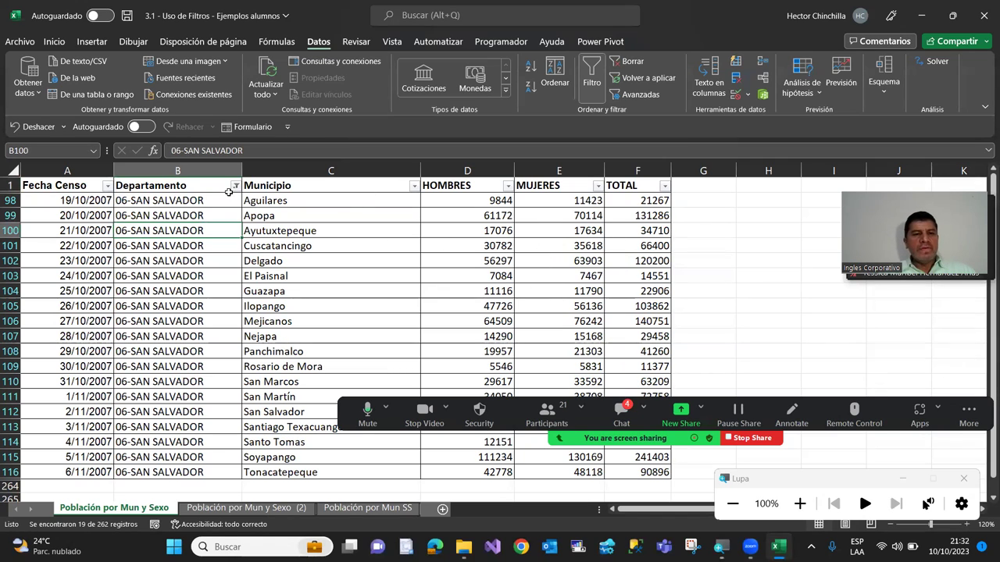
{"action": "left_click", "coordinate": [235, 186]}
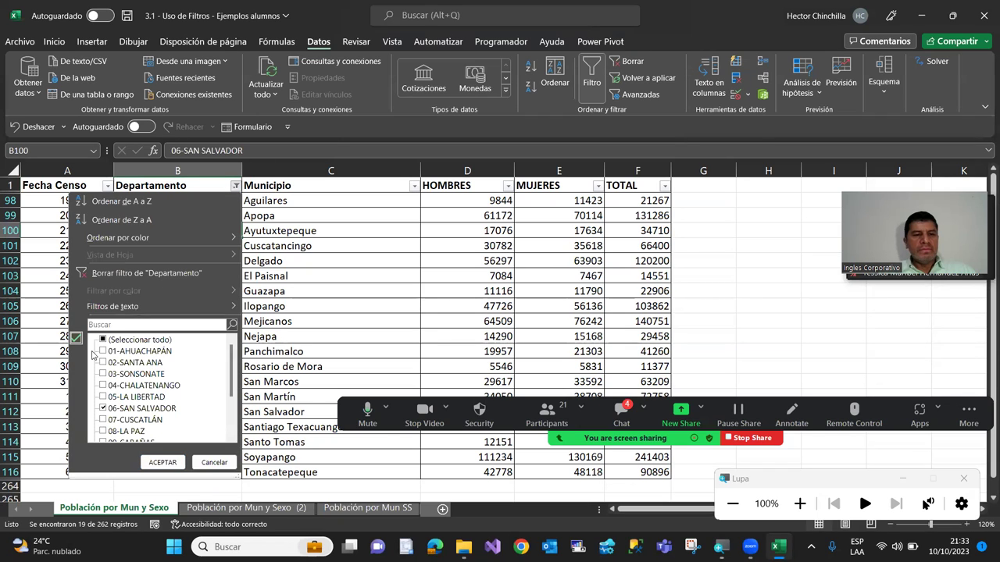
{"action": "left_click", "coordinate": [104, 340]}
{"action": "left_click", "coordinate": [158, 464]}
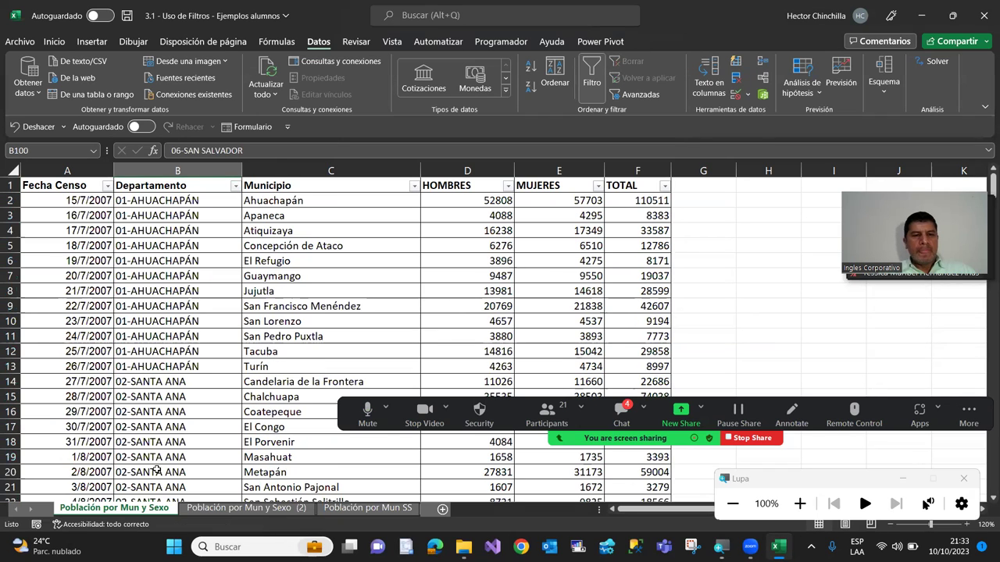
Move the selection from B2 up to the HOMBRES header cell D1
{"action": "left_click", "coordinate": [187, 204]}
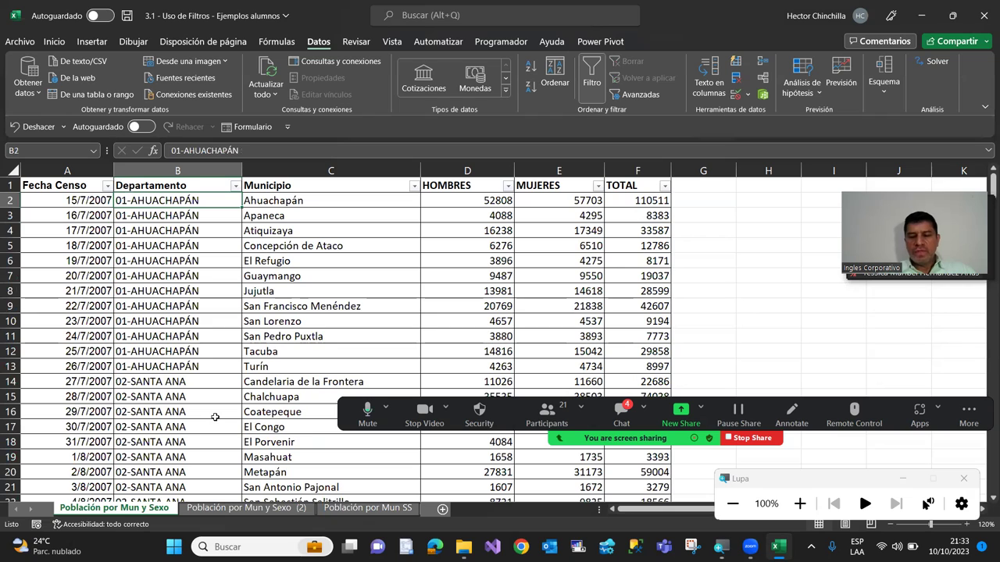
{"action": "key", "text": "Up"}
{"action": "key", "text": "Right"}
{"action": "key", "text": "Right"}
{"action": "key", "text": "Right"}
{"action": "key", "text": "Right"}
{"action": "key", "text": "Left"}
{"action": "key", "text": "Left"}
{"action": "key", "text": "Left"}
{"action": "key", "text": "Right"}
{"action": "key", "text": "Left"}
{"action": "key", "text": "Right"}
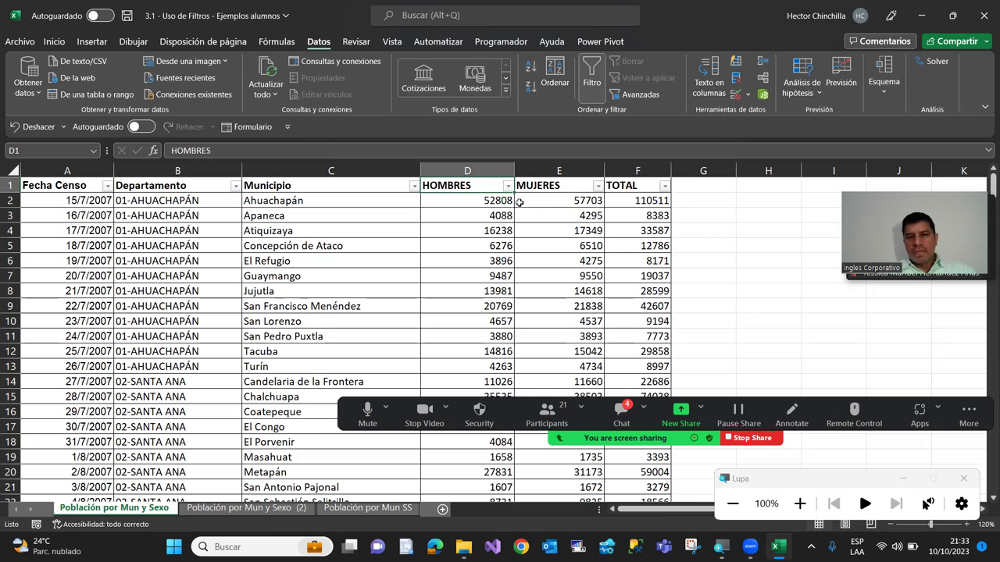
Filter HOMBRES to values greater than 100000, leaving Santa Ana, San Salvador and Soyapango
{"action": "left_click", "coordinate": [507, 186]}
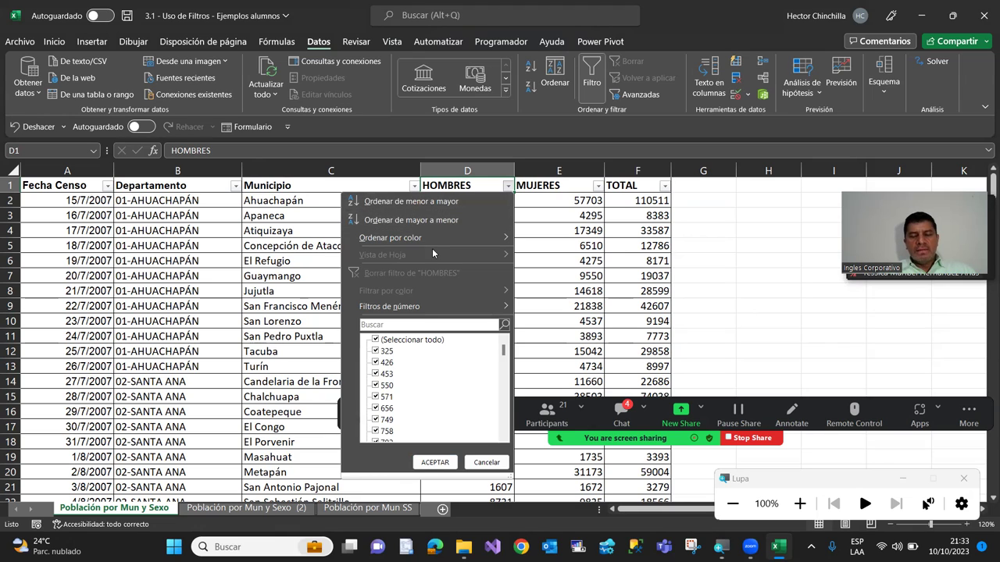
{"action": "mouse_move", "coordinate": [418, 310]}
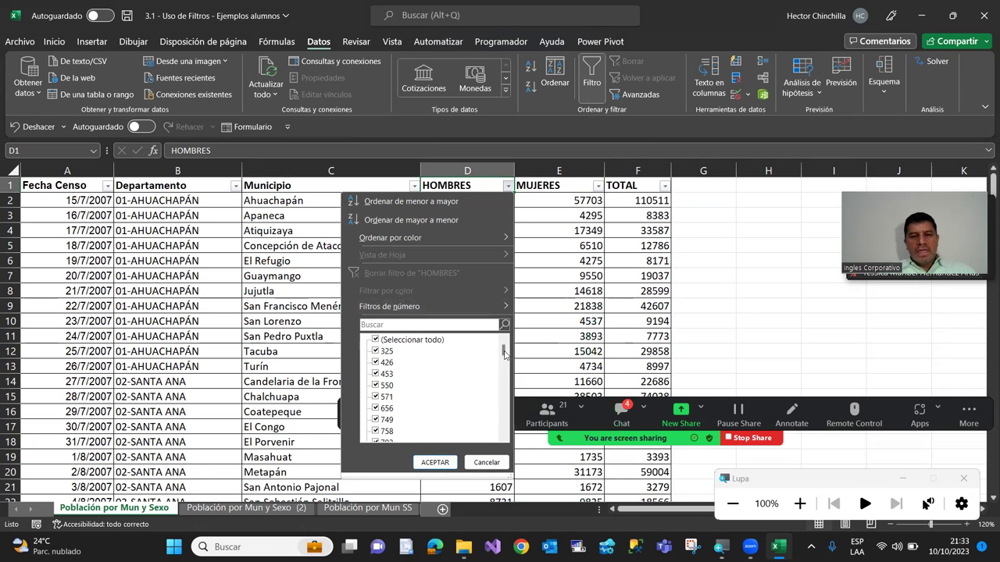
{"action": "left_click_drag", "start_coordinate": [504, 356], "coordinate": [504, 341]}
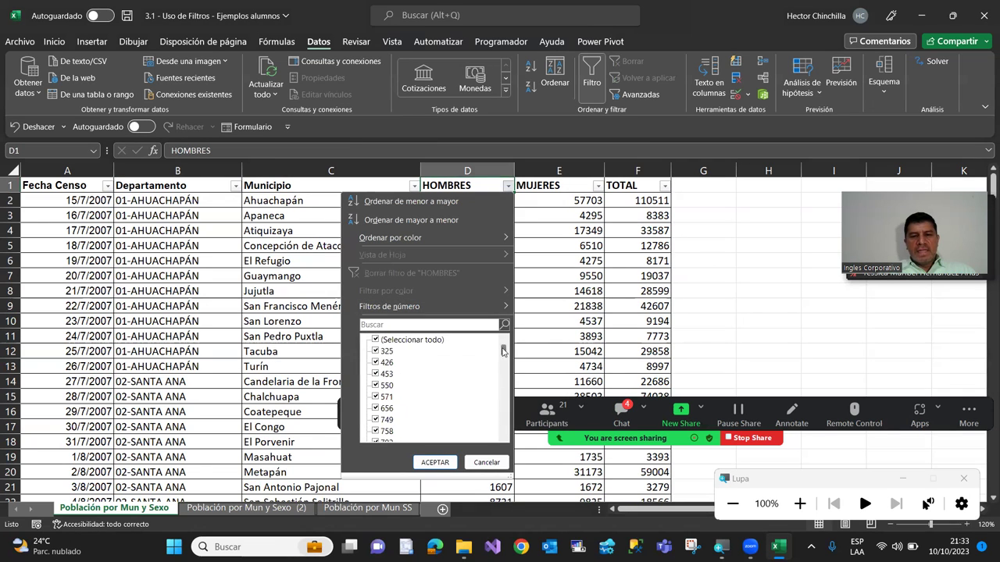
{"action": "mouse_move", "coordinate": [421, 306]}
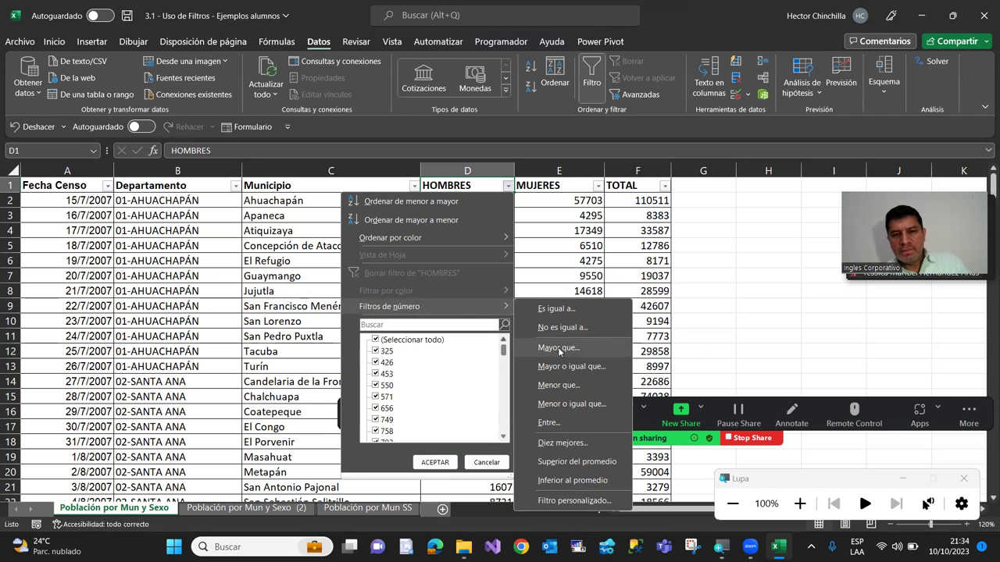
{"action": "left_click", "coordinate": [560, 349]}
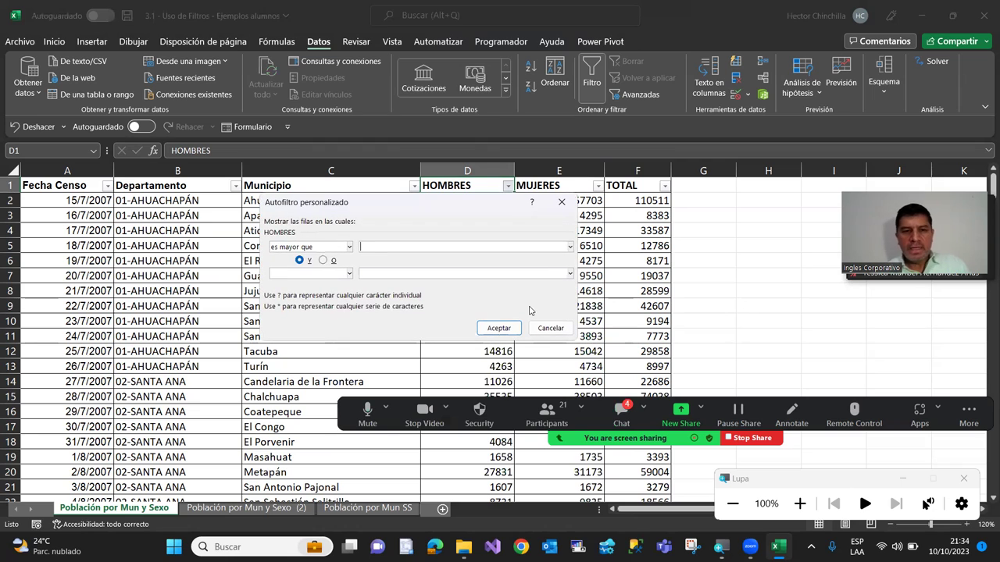
{"action": "type", "text": "100000"}
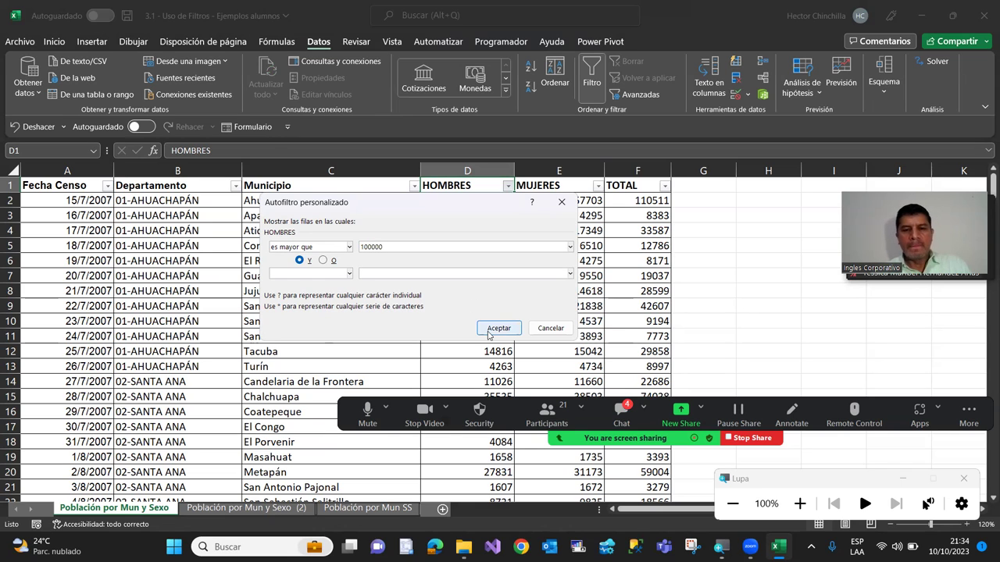
{"action": "left_click", "coordinate": [489, 331]}
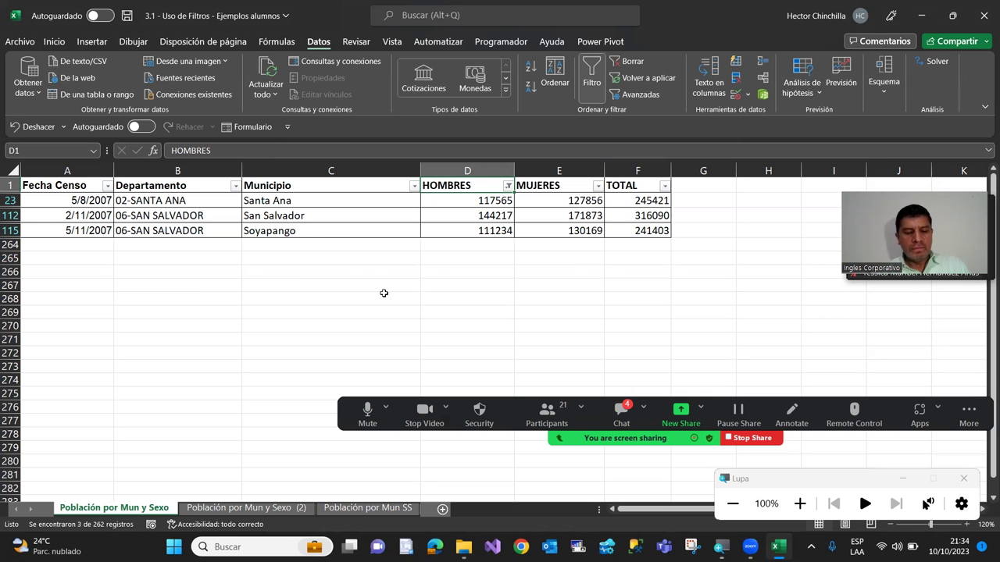
Raise the HOMBRES greater-than threshold to 150000, then clear the HOMBRES filter
{"action": "key", "text": "super+plus"}
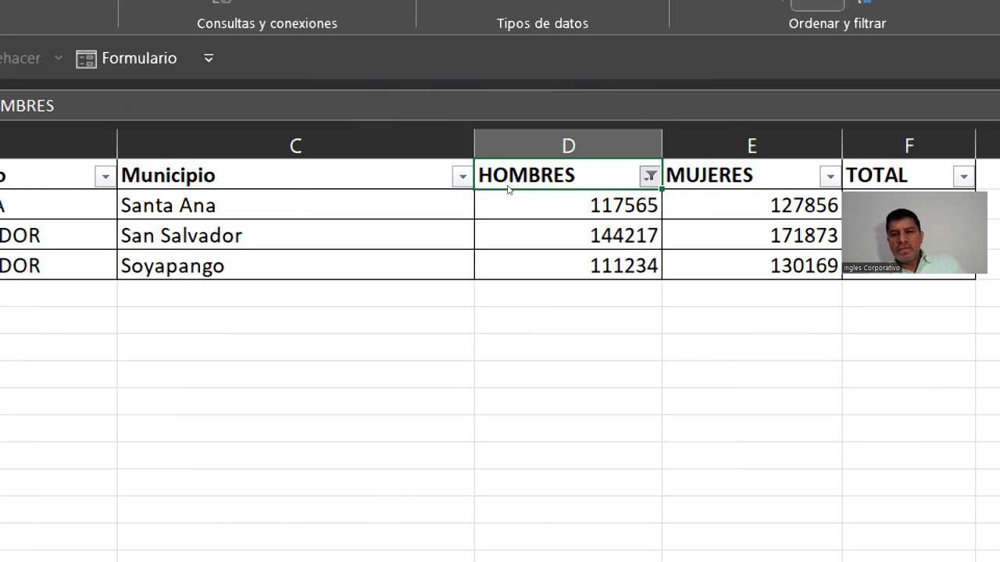
{"action": "key", "text": "alt+Down"}
{"action": "mouse_move", "coordinate": [437, 417]}
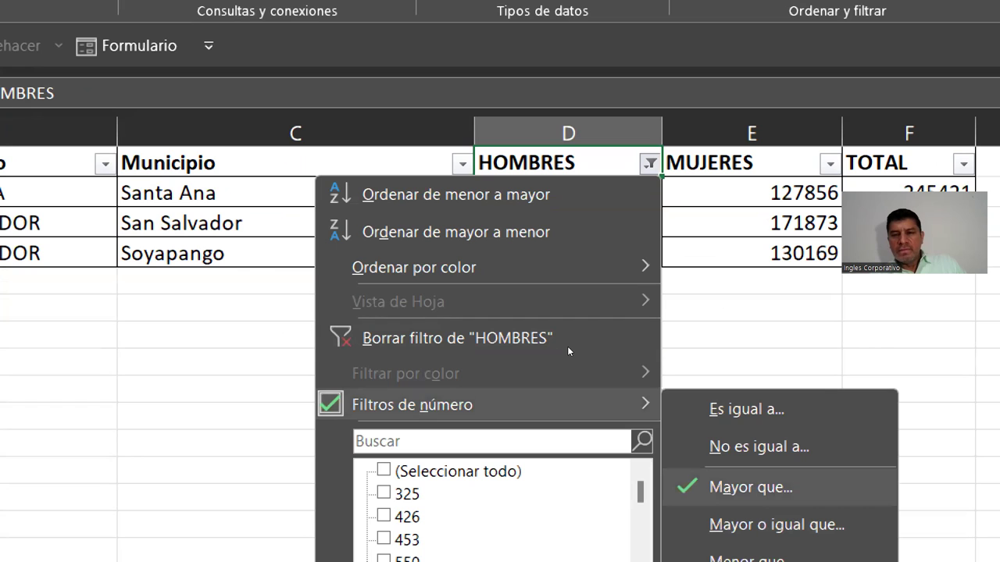
{"action": "key", "text": "Return"}
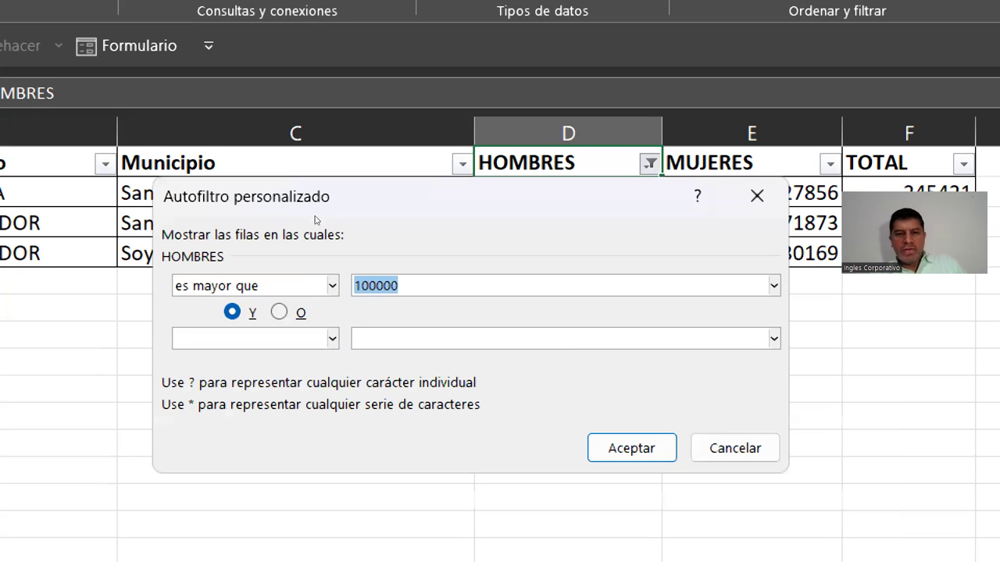
{"action": "type", "text": "15"}
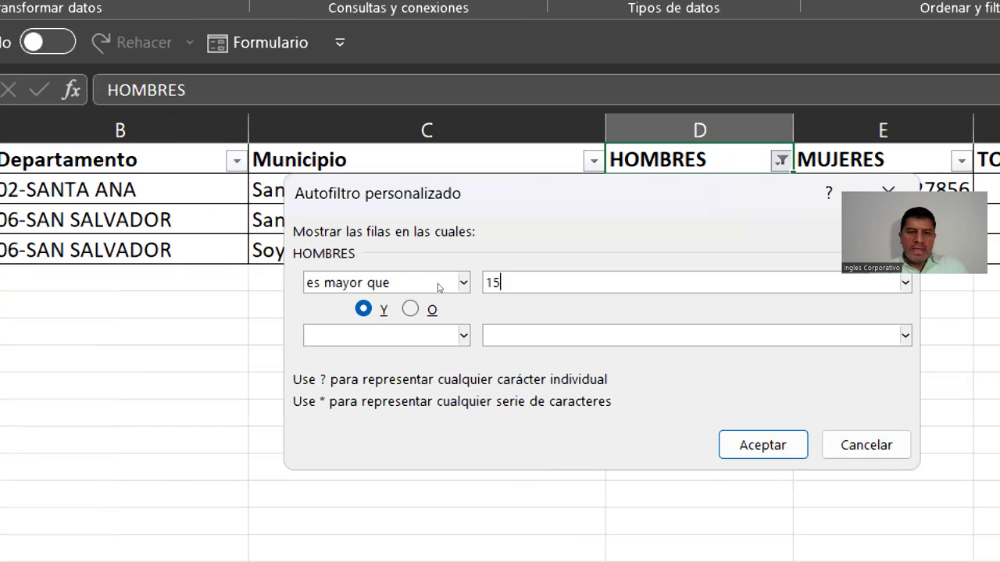
{"action": "type", "text": "000"}
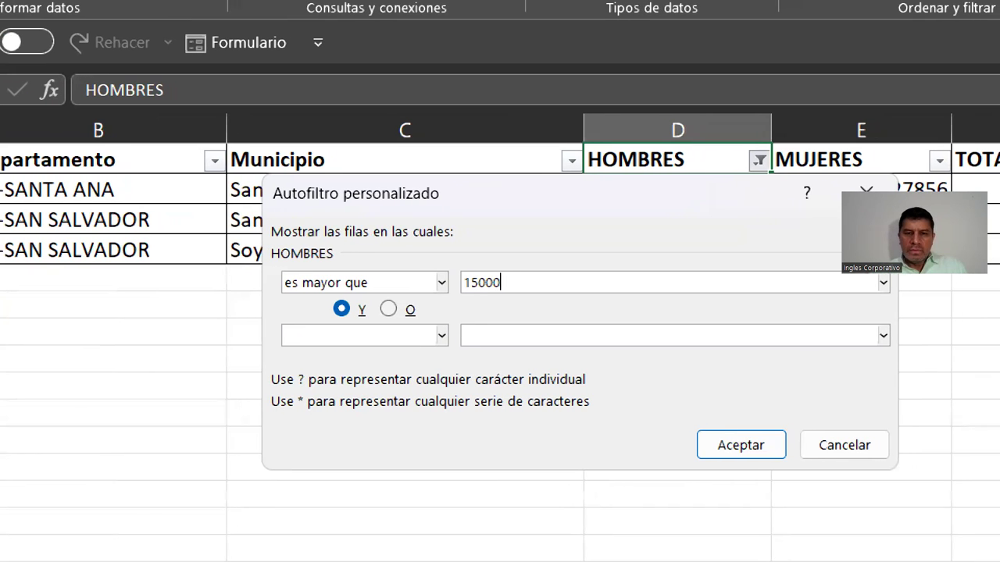
{"action": "type", "text": "0"}
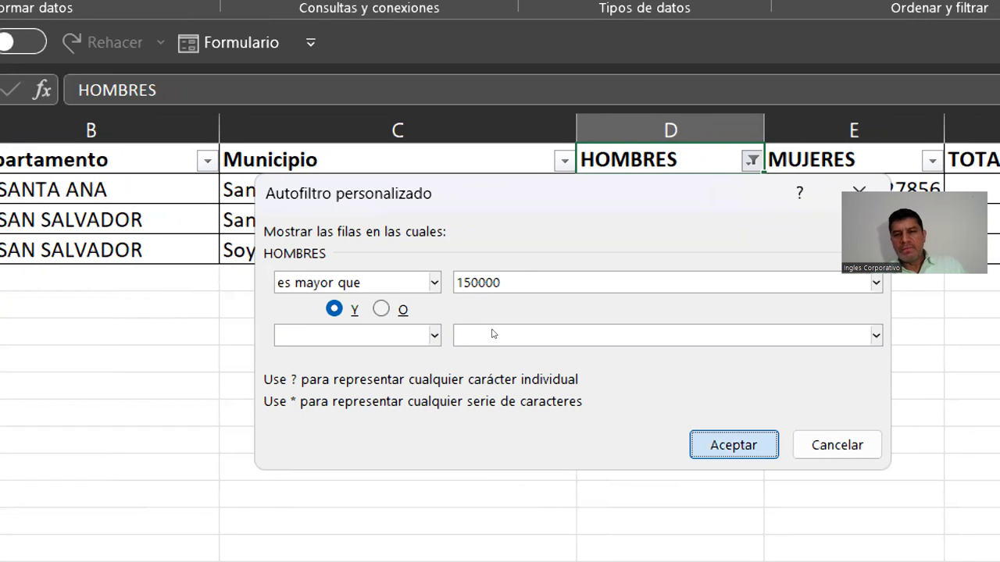
{"action": "key", "text": "Return"}
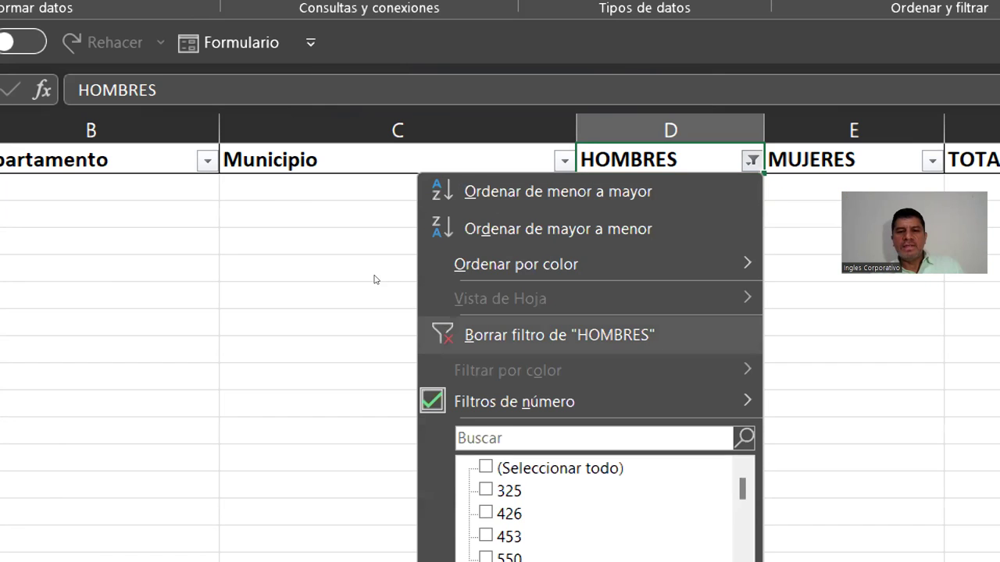
{"action": "key", "text": "Return"}
{"action": "scroll", "coordinate": [540, 201], "scroll_direction": "right", "scroll_amount": 2}
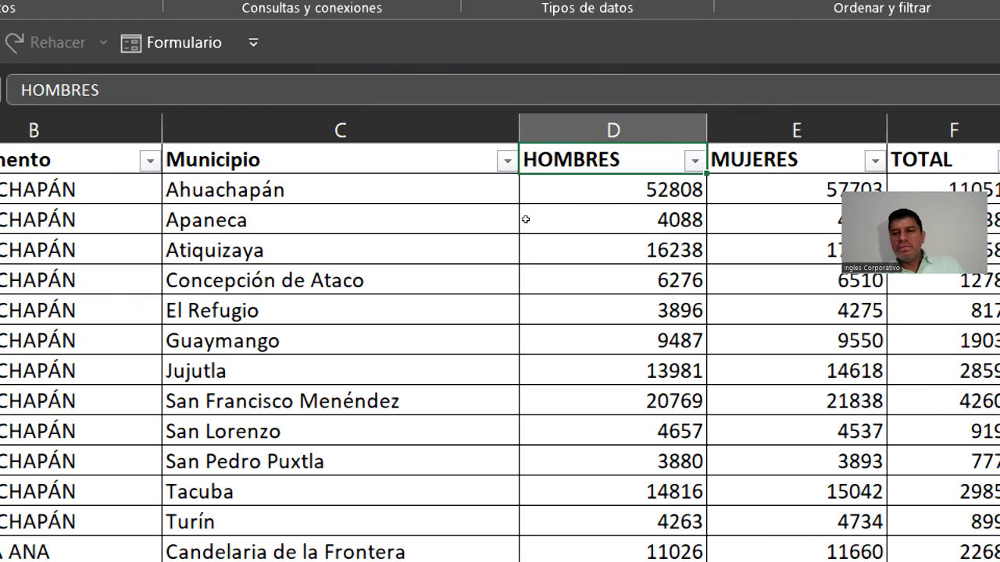
Filter MUJERES to values greater than 150000
{"action": "scroll", "coordinate": [698, 255], "scroll_direction": "right", "scroll_amount": 3}
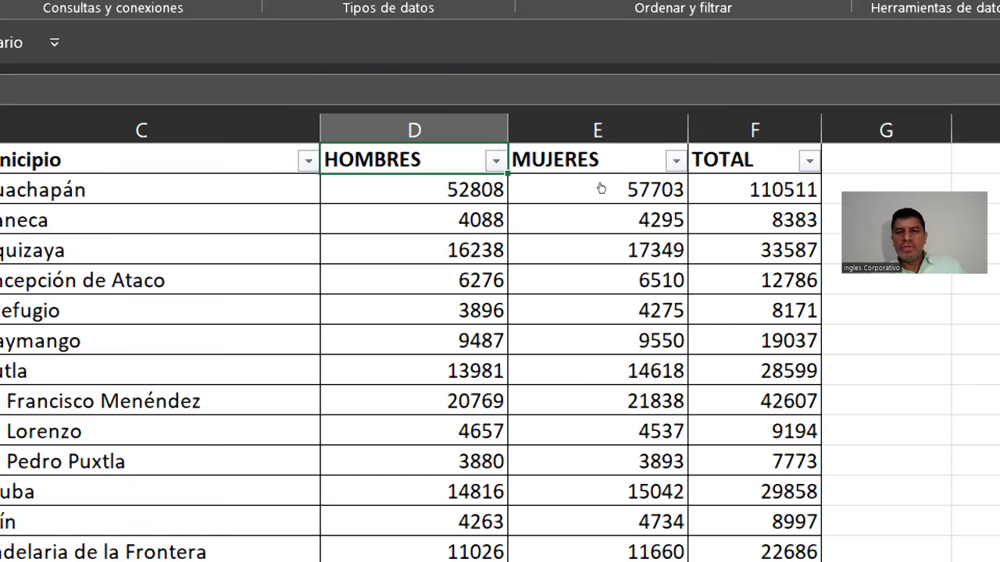
{"action": "left_click", "coordinate": [676, 161]}
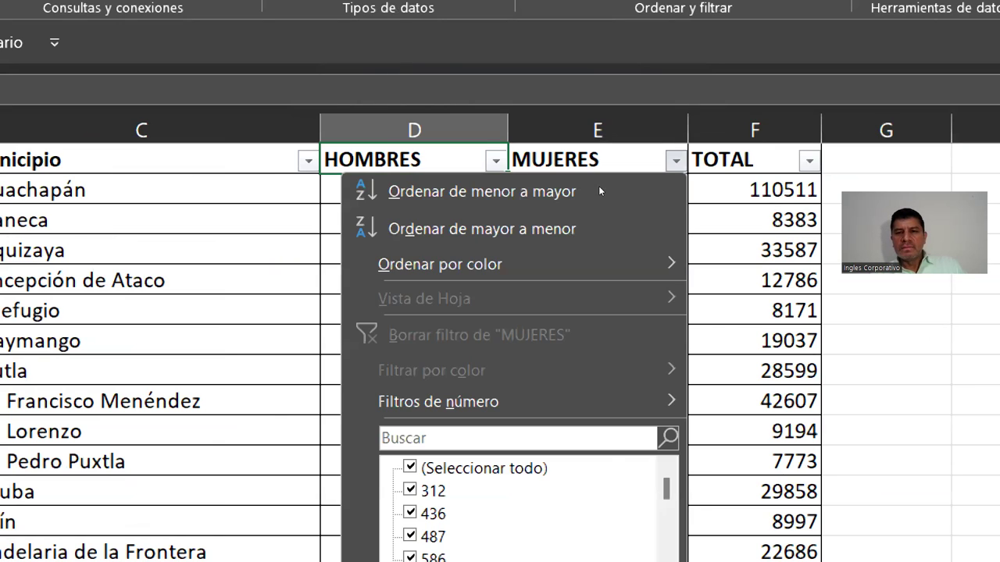
{"action": "key", "text": "n"}
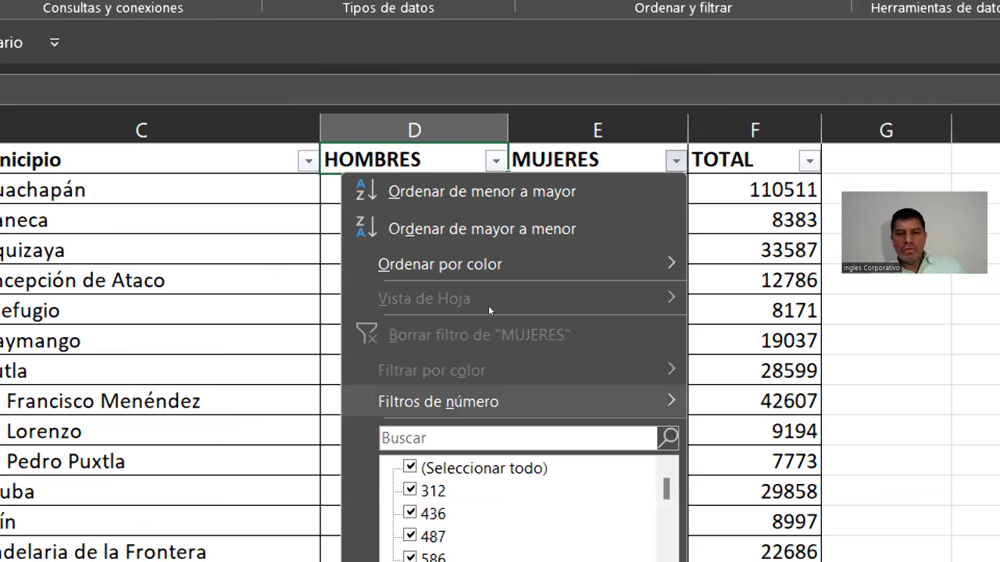
{"action": "key", "text": "Down"}
{"action": "key", "text": "Down"}
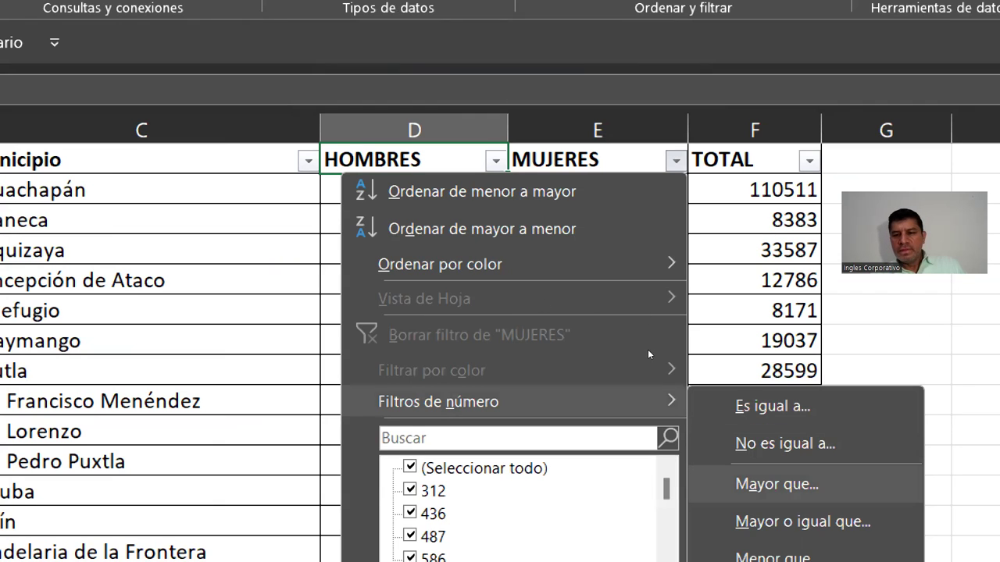
{"action": "key", "text": "Return"}
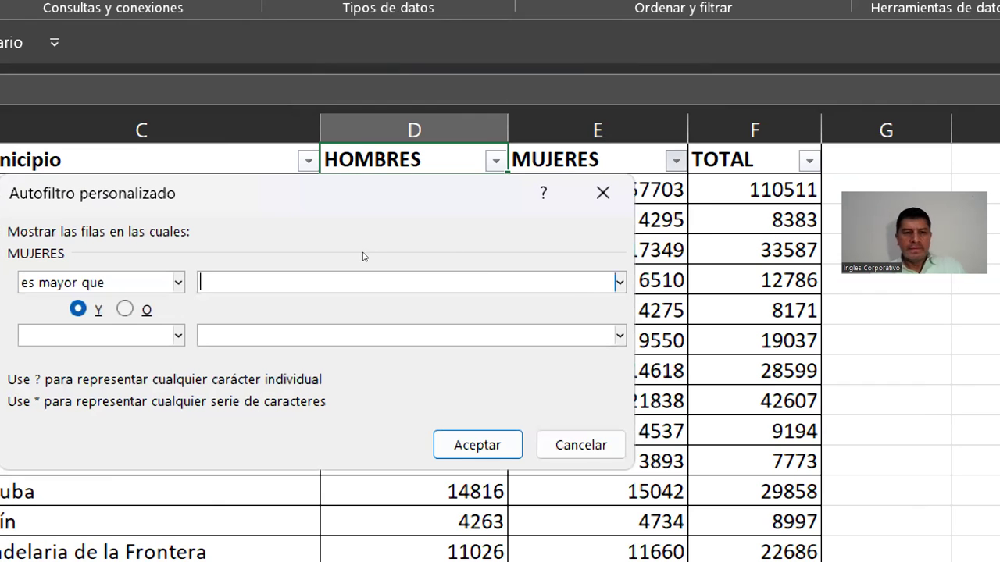
{"action": "type", "text": "150"}
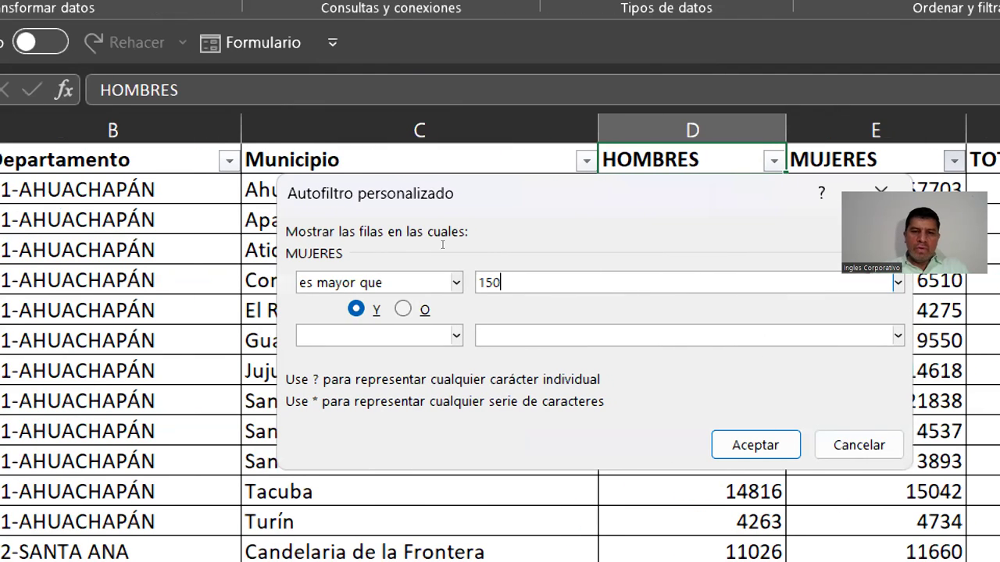
{"action": "type", "text": "000"}
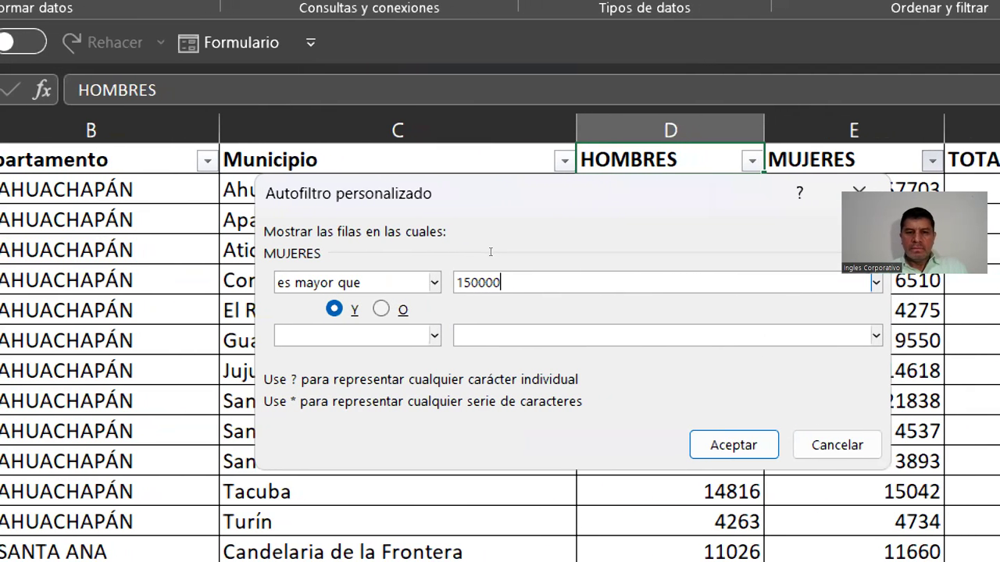
{"action": "key", "text": "Return"}
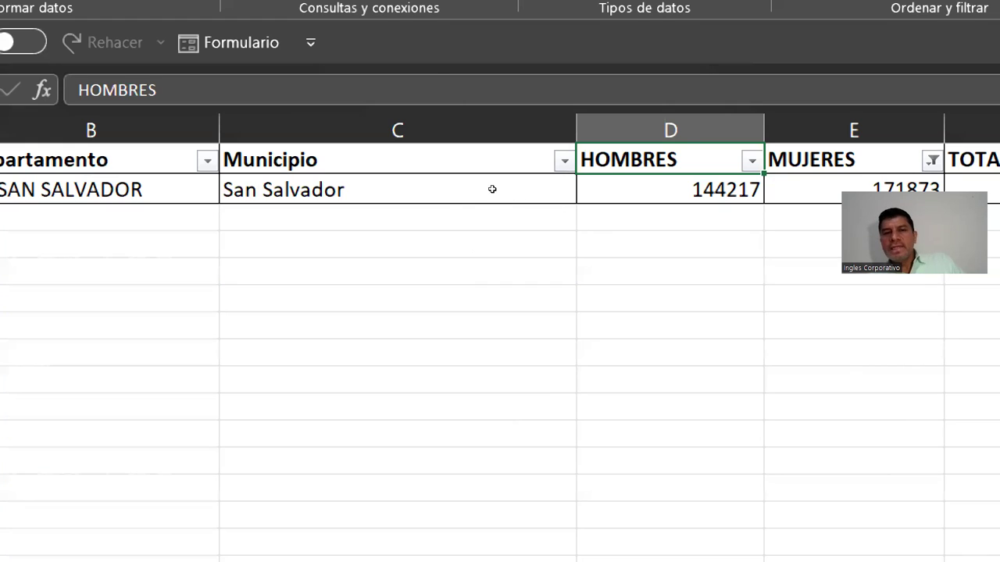
Review the remaining San Salvador row: 144217 men and 171873 women
{"action": "key", "text": "Right"}
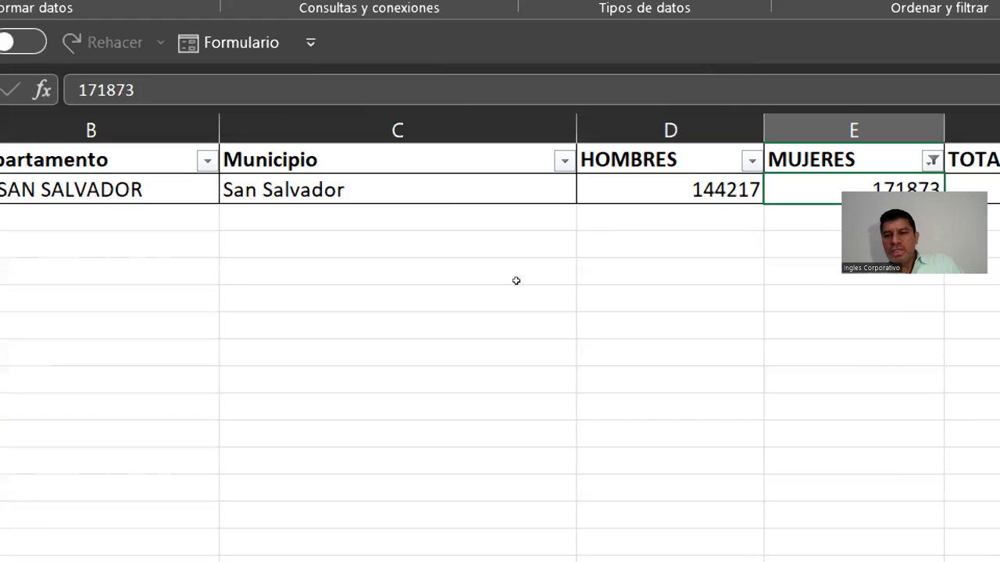
{"action": "key", "text": "Right"}
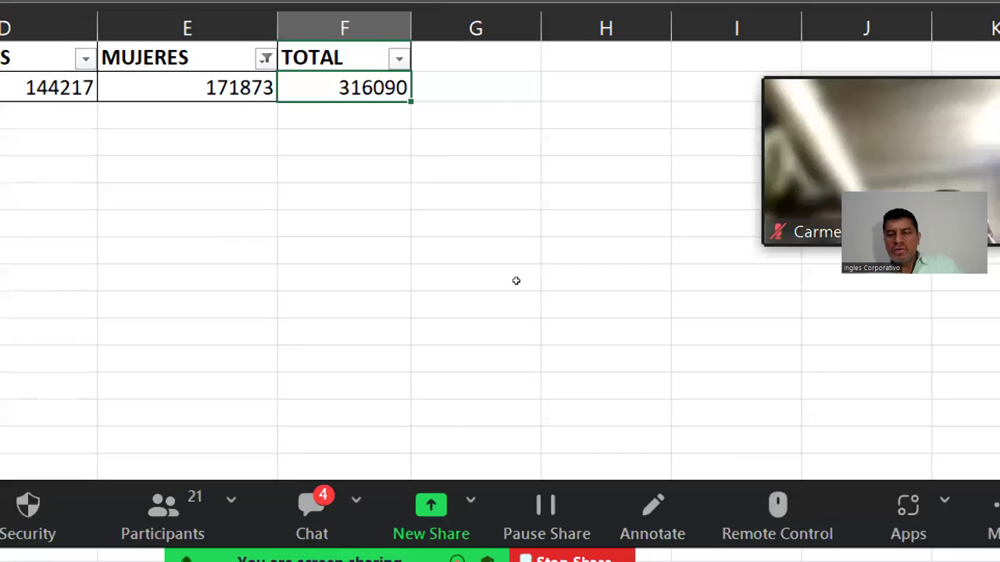
{"action": "key", "text": "Left"}
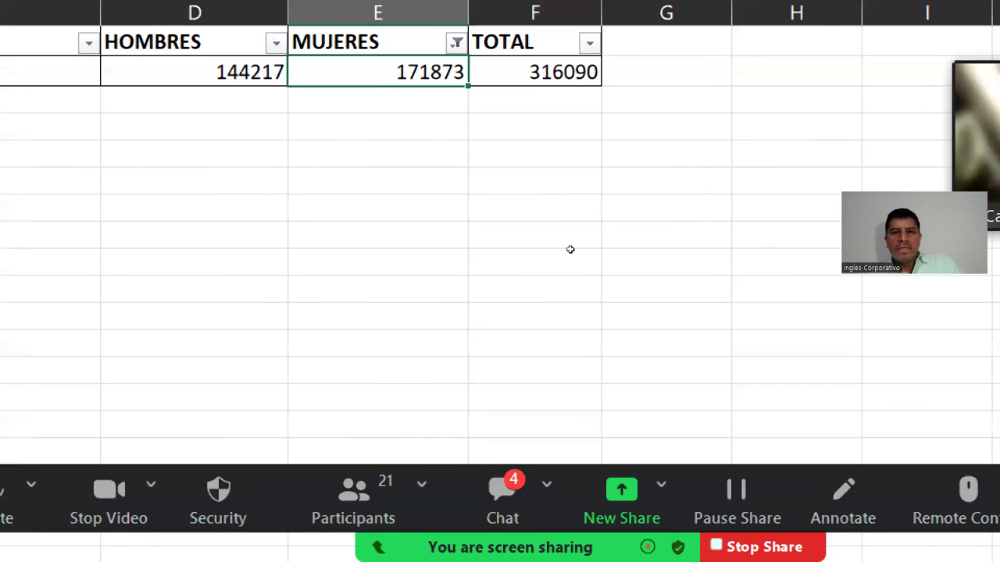
{"action": "key", "text": "Left"}
{"action": "key", "text": "Left"}
{"action": "key", "text": "Left"}
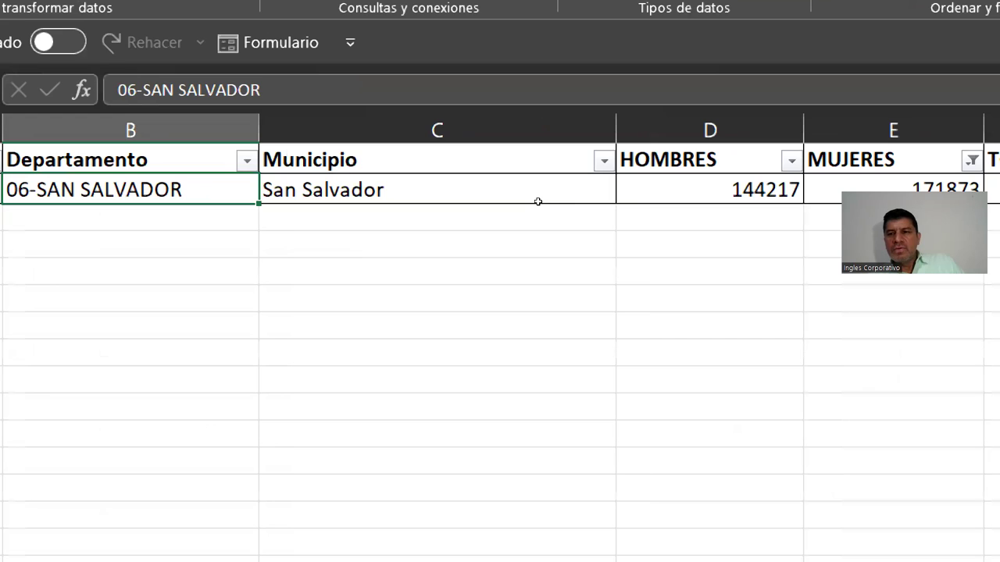
{"action": "key", "text": "Right"}
{"action": "key", "text": "Right"}
{"action": "key", "text": "Right"}
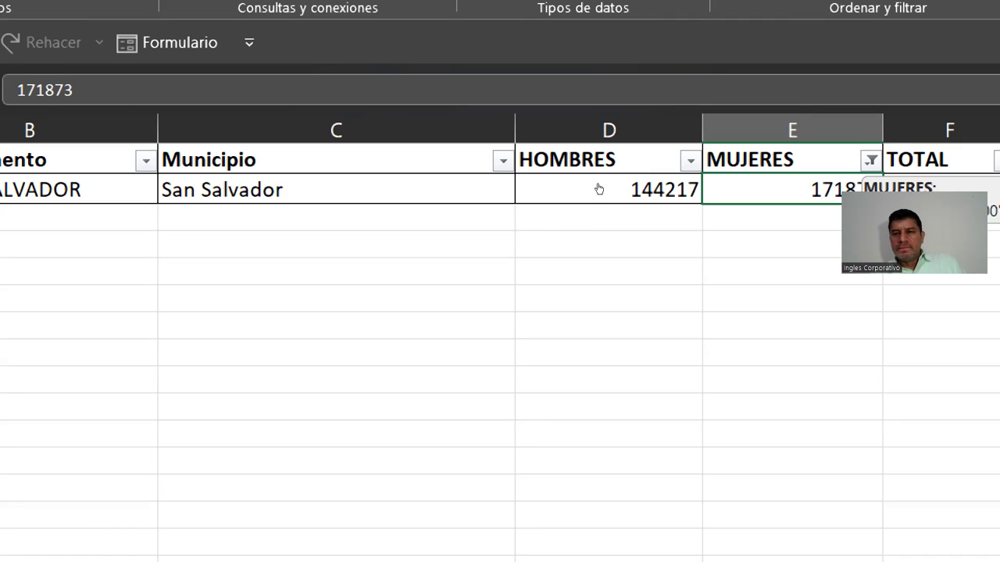
{"action": "key", "text": "alt+Down"}
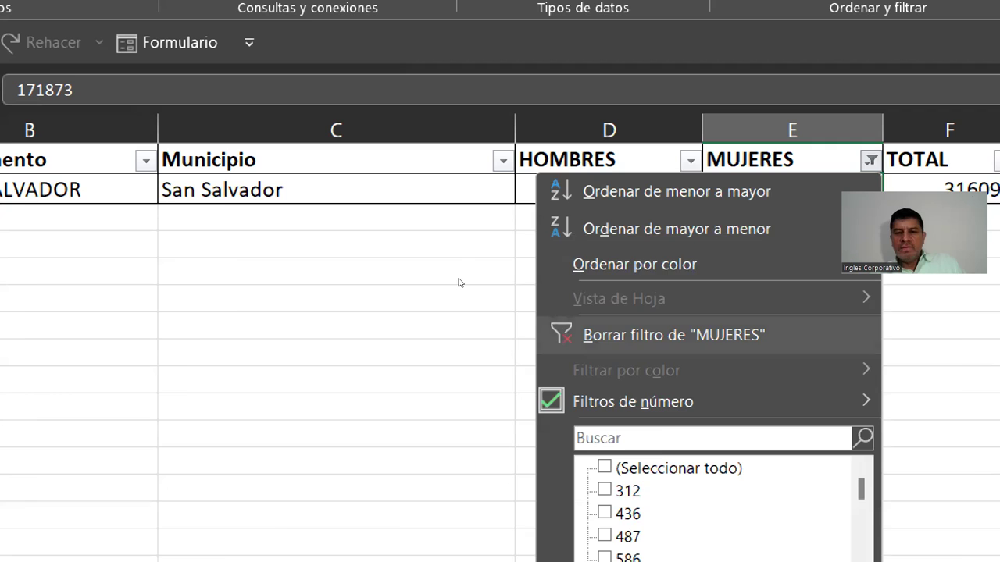
Clear the MUJERES filter and select Concepción de Ataco's MUJERES value in row 5
{"action": "key", "text": "Return"}
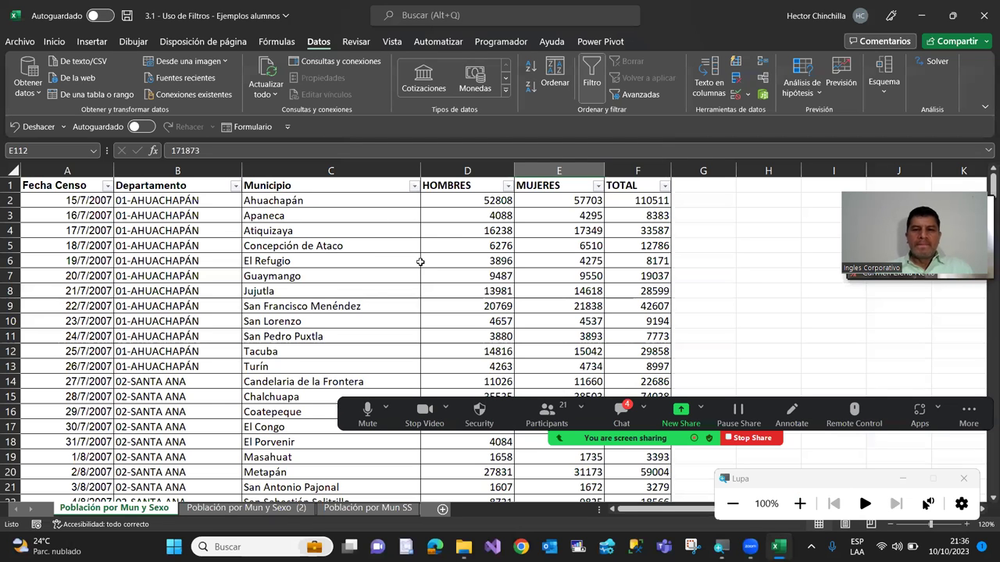
{"action": "left_click", "coordinate": [420, 251]}
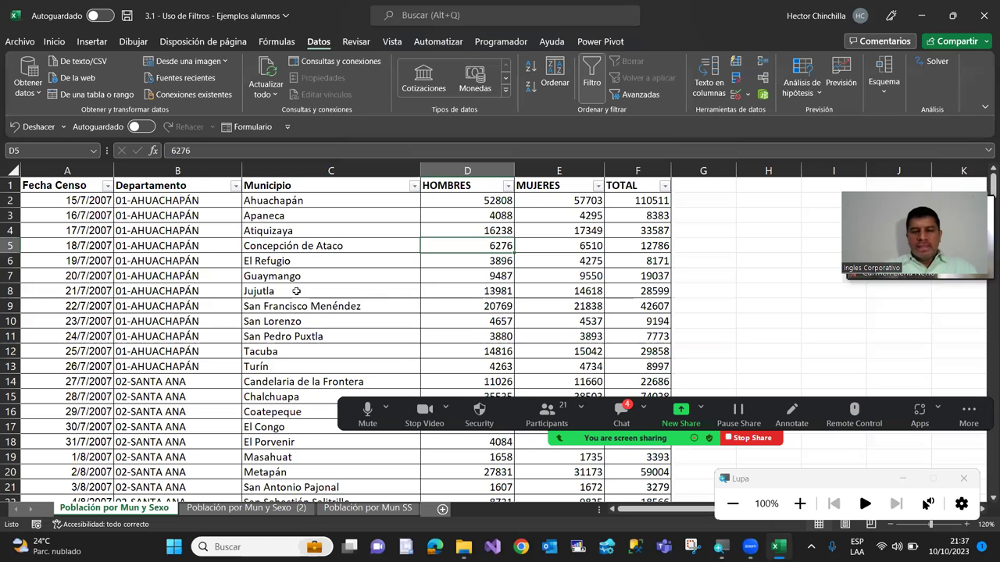
{"action": "key", "text": "Left"}
{"action": "key", "text": "Left"}
{"action": "key", "text": "Left"}
{"action": "key", "text": "Right"}
{"action": "key", "text": "Right"}
{"action": "key", "text": "Right"}
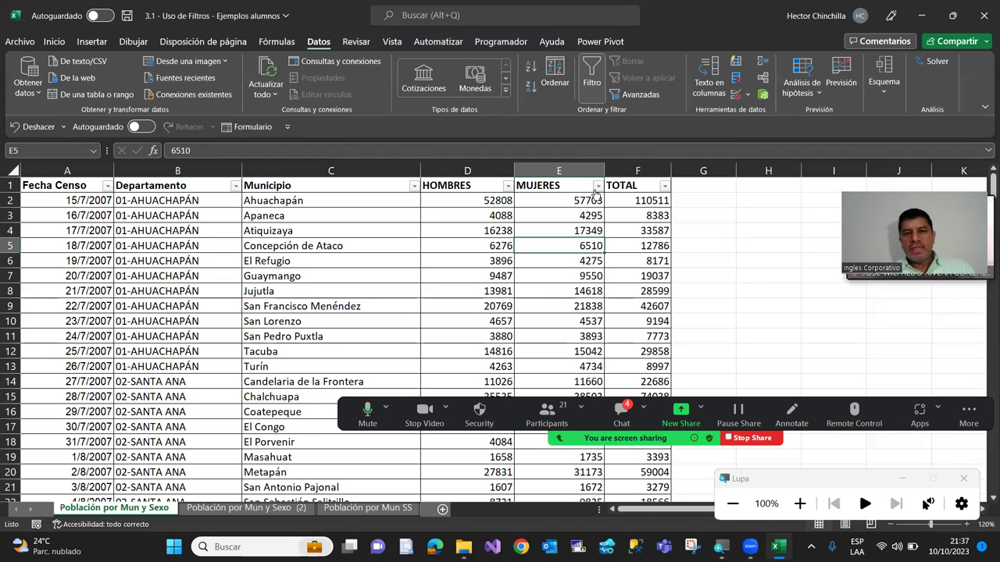
Set a MUJERES between filter of 100000 to 150000, keeping the Y (both conditions) option
{"action": "left_click", "coordinate": [597, 190]}
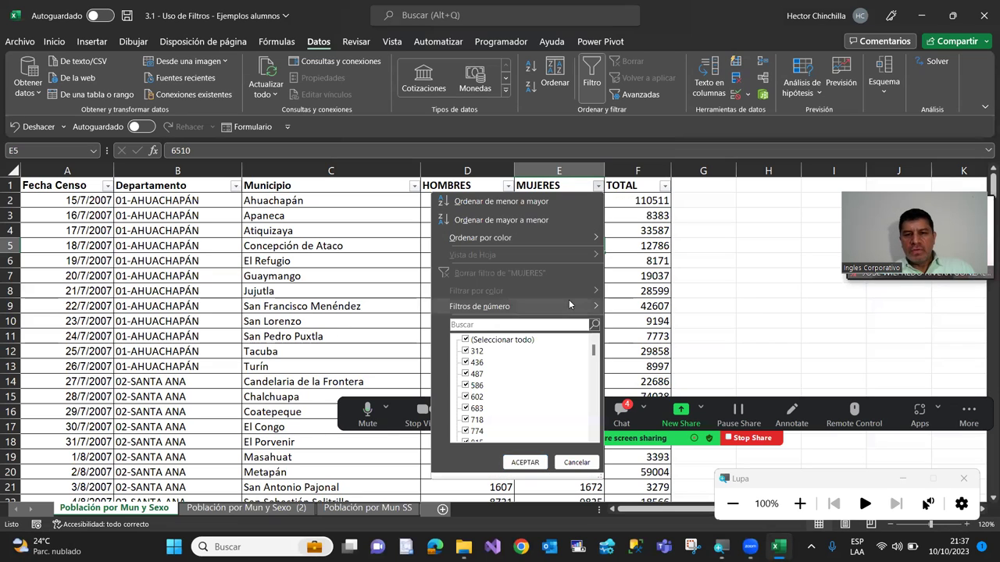
{"action": "mouse_move", "coordinate": [566, 309]}
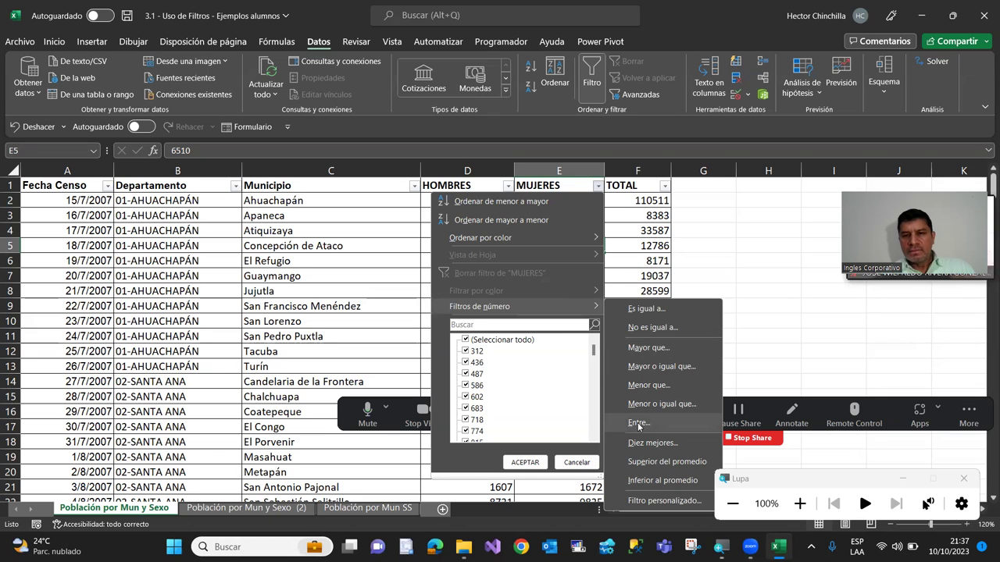
{"action": "left_click", "coordinate": [638, 423]}
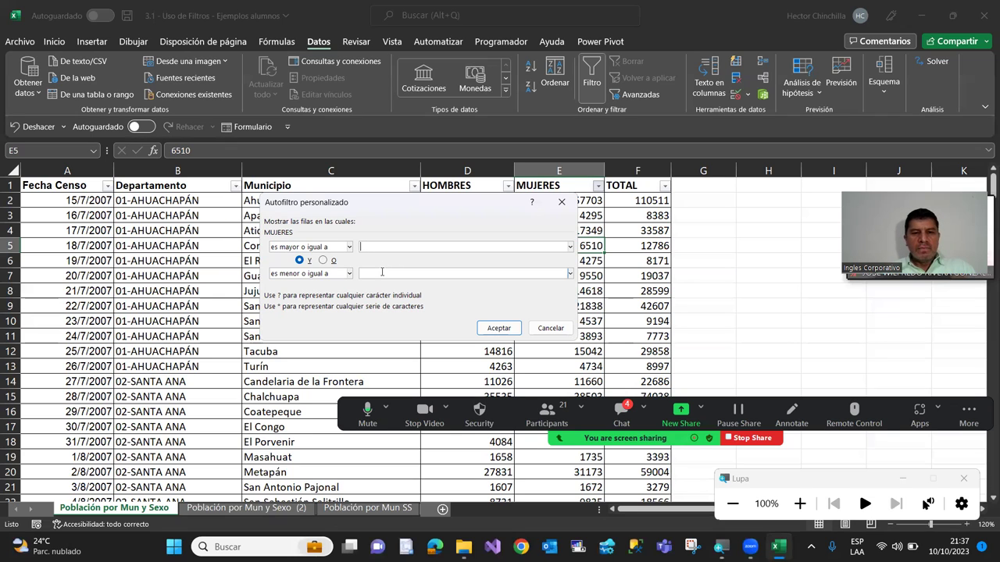
{"action": "type", "text": "100000"}
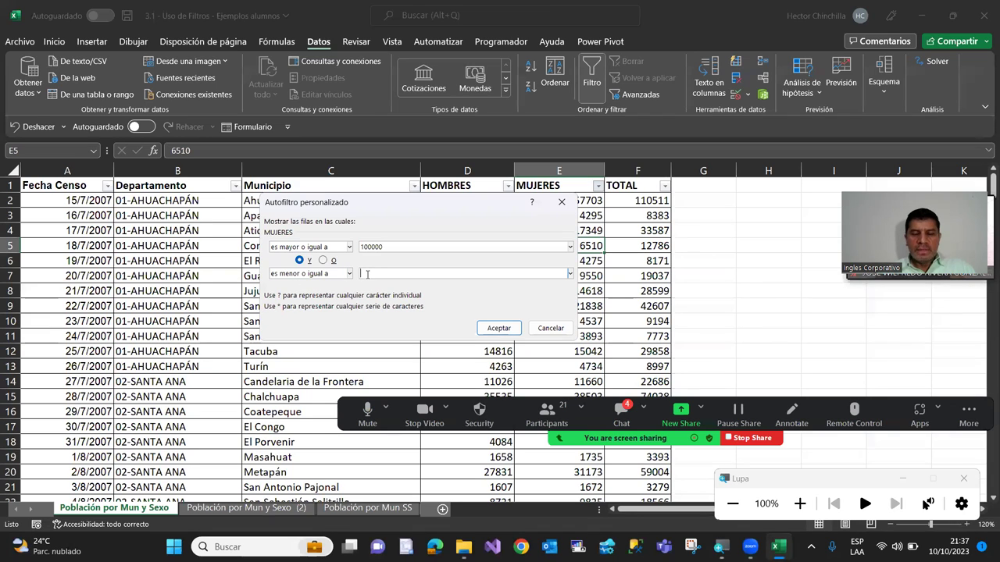
{"action": "left_click", "coordinate": [367, 274]}
{"action": "type", "text": "150000"}
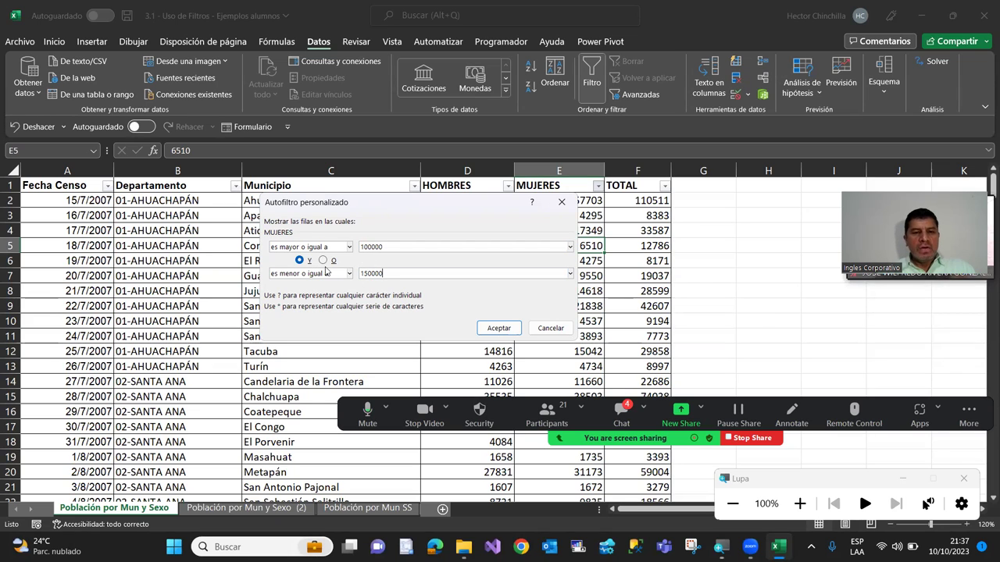
{"action": "left_click", "coordinate": [323, 260]}
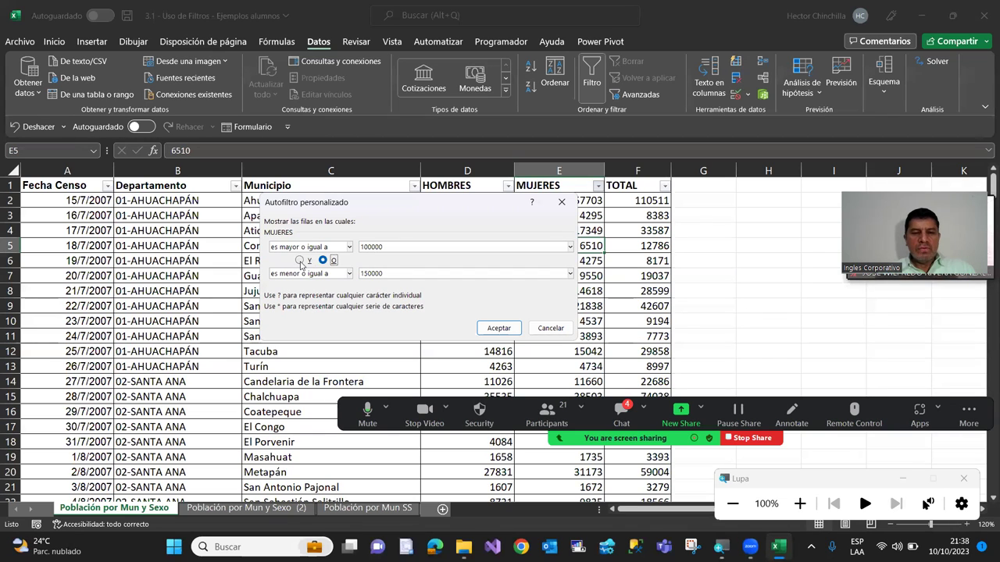
{"action": "left_click", "coordinate": [300, 260]}
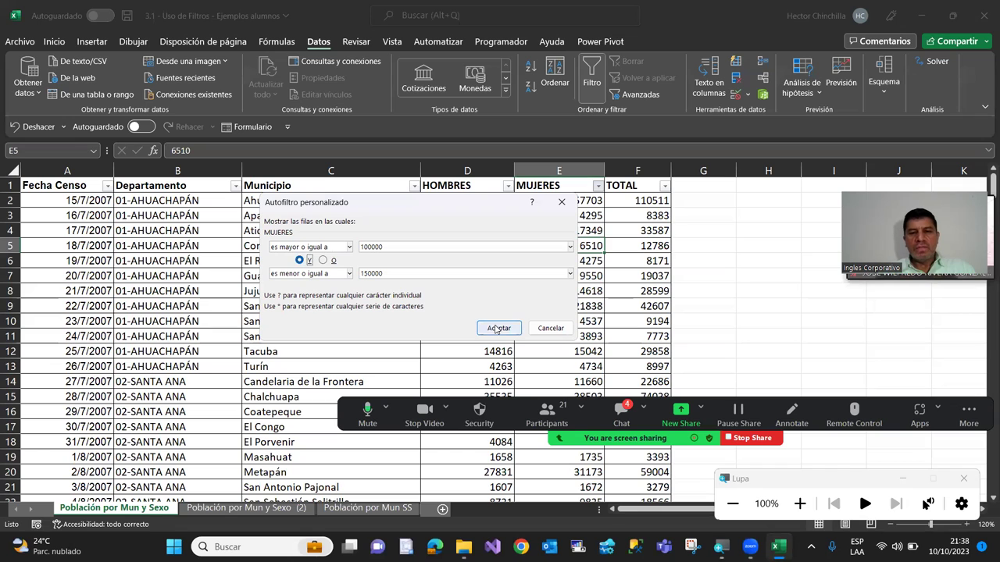
Apply the 100000–150000 MUJERES filter to see three municipalities, then clear it again
{"action": "left_click", "coordinate": [497, 328]}
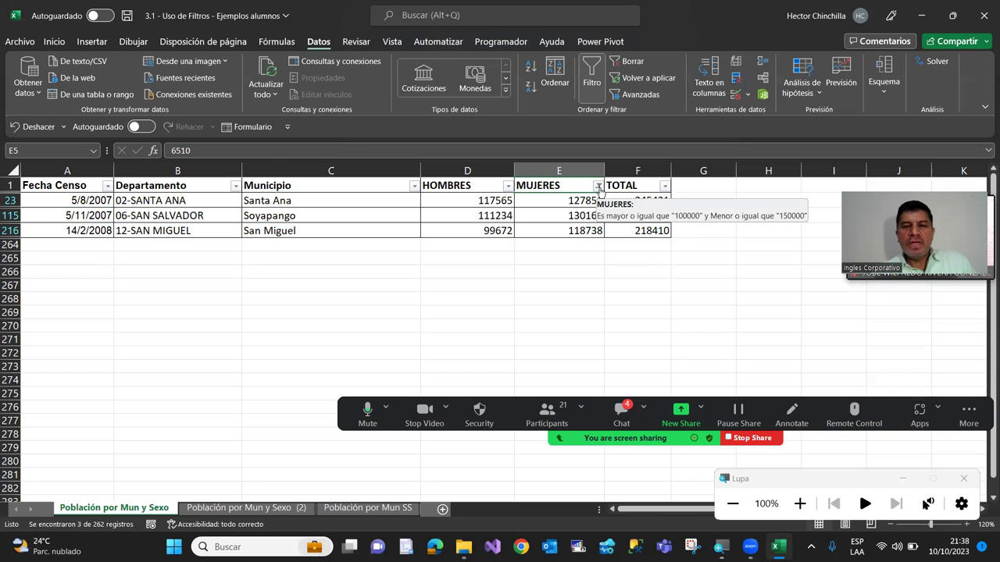
{"action": "left_click", "coordinate": [599, 187]}
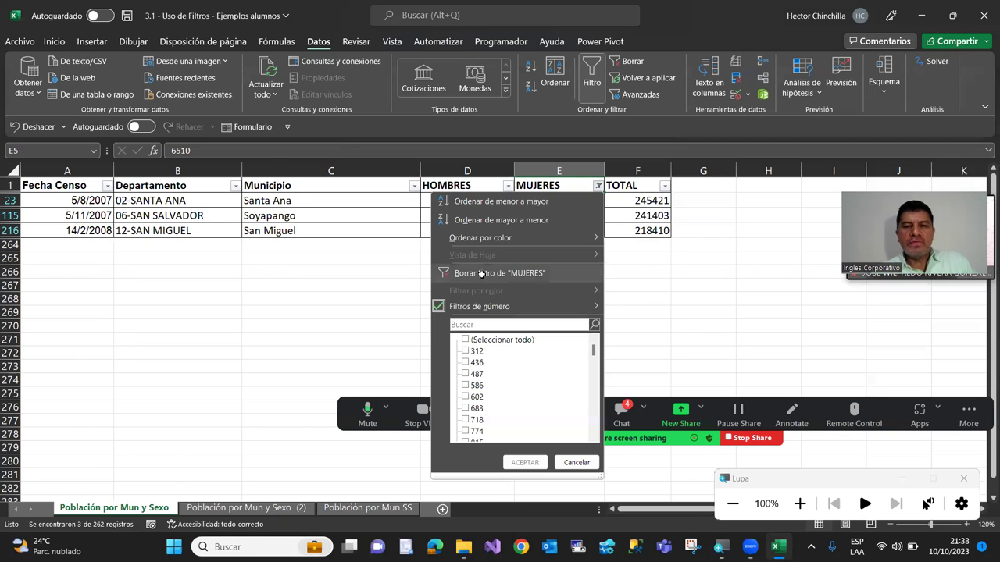
{"action": "left_click", "coordinate": [484, 273]}
{"action": "left_click", "coordinate": [412, 250]}
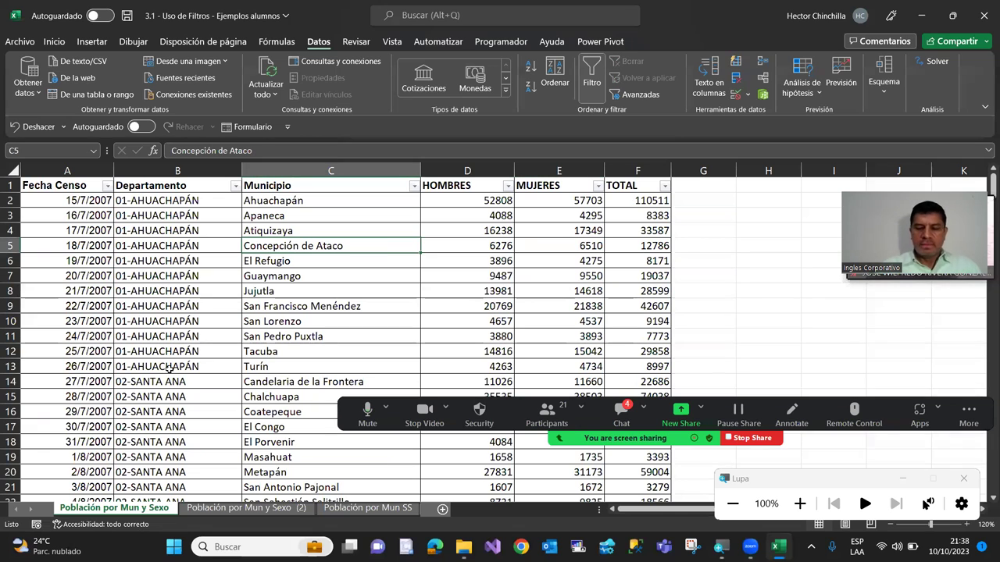
{"action": "key", "text": "Left"}
{"action": "key", "text": "Left"}
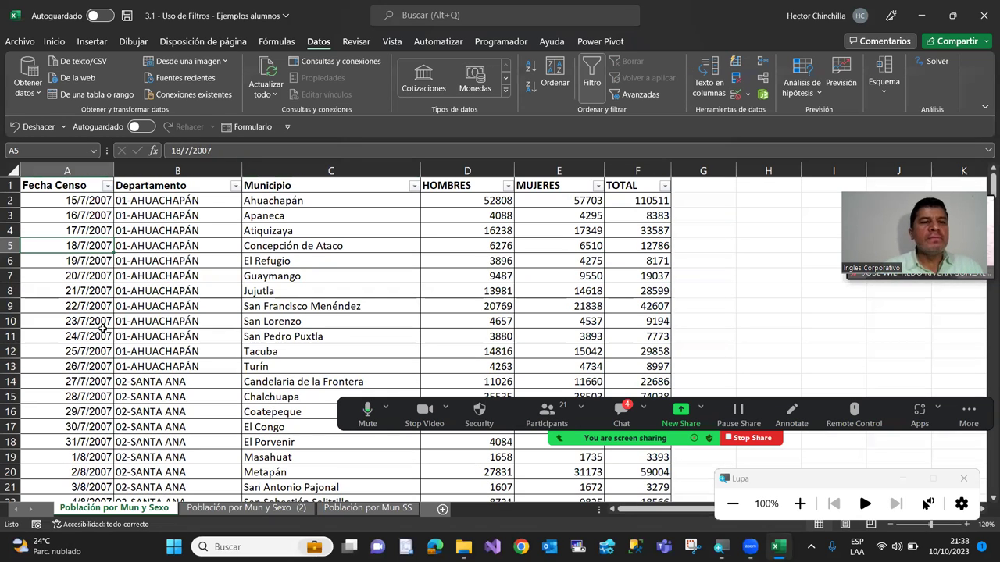
{"action": "scroll", "coordinate": [117, 300], "scroll_direction": "down", "scroll_amount": 1}
{"action": "scroll", "coordinate": [117, 300], "scroll_direction": "up", "scroll_amount": 1}
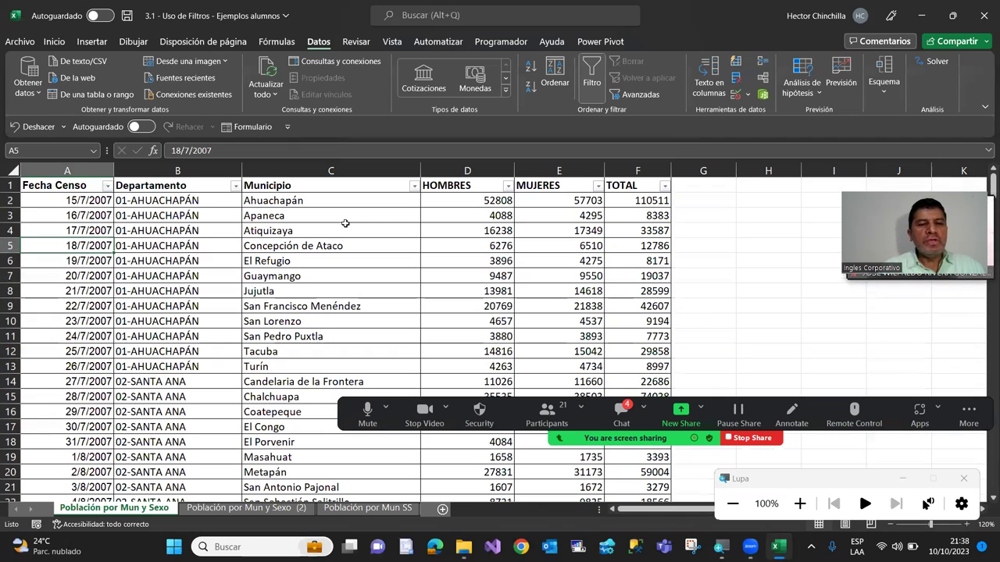
{"action": "left_click", "coordinate": [86, 202]}
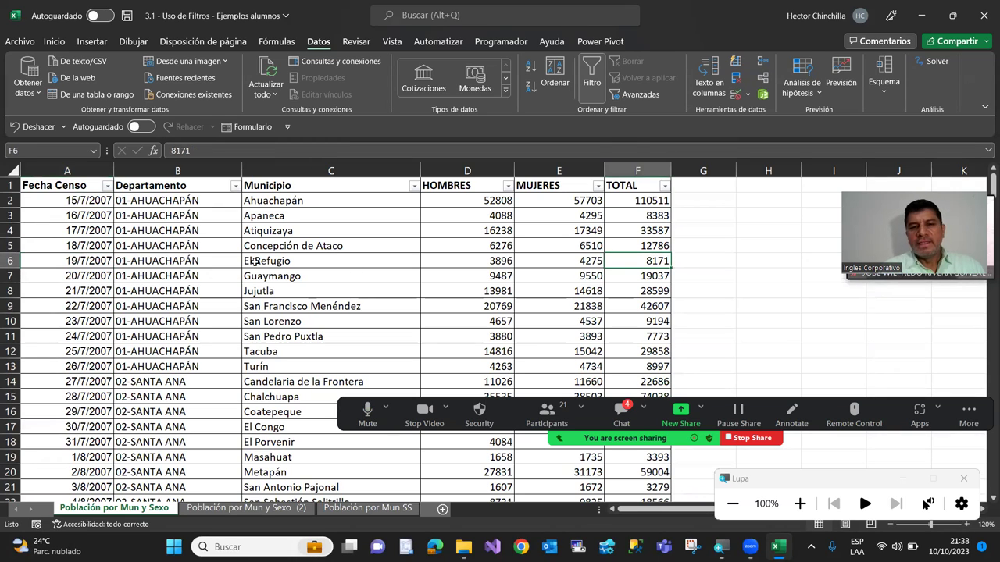
{"action": "left_click", "coordinate": [94, 270]}
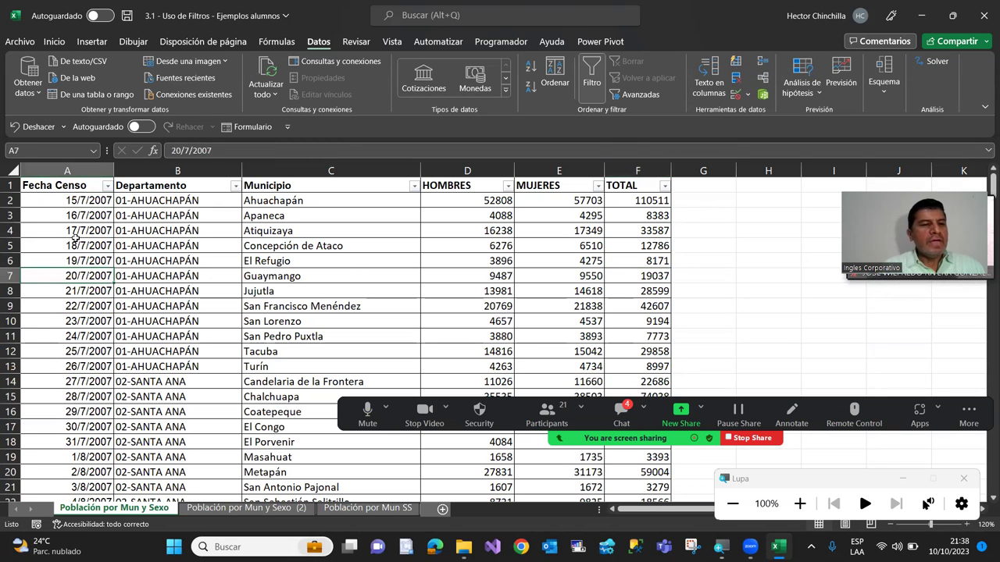
{"action": "left_click", "coordinate": [68, 200]}
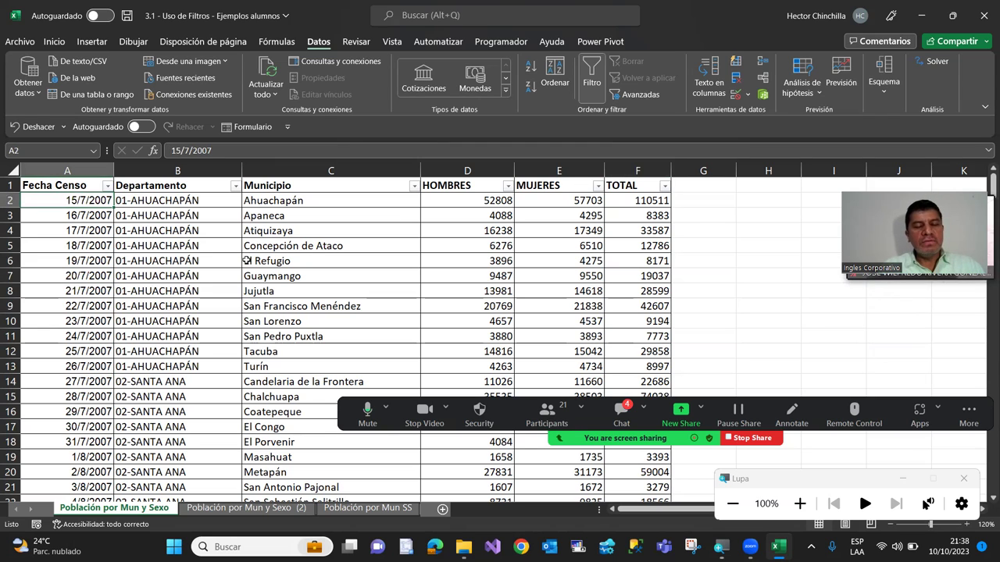
{"action": "left_click", "coordinate": [484, 202]}
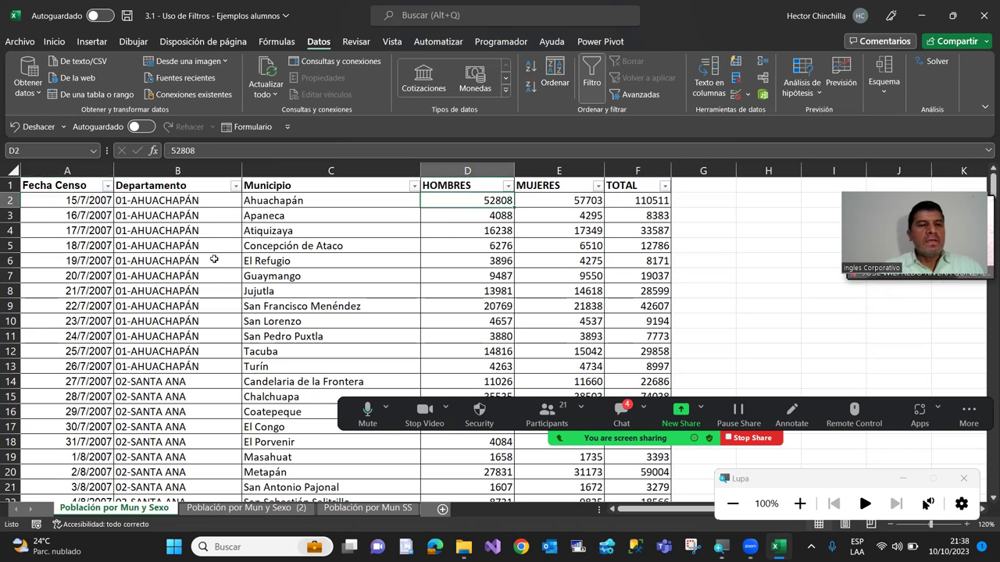
{"action": "left_click", "coordinate": [156, 204]}
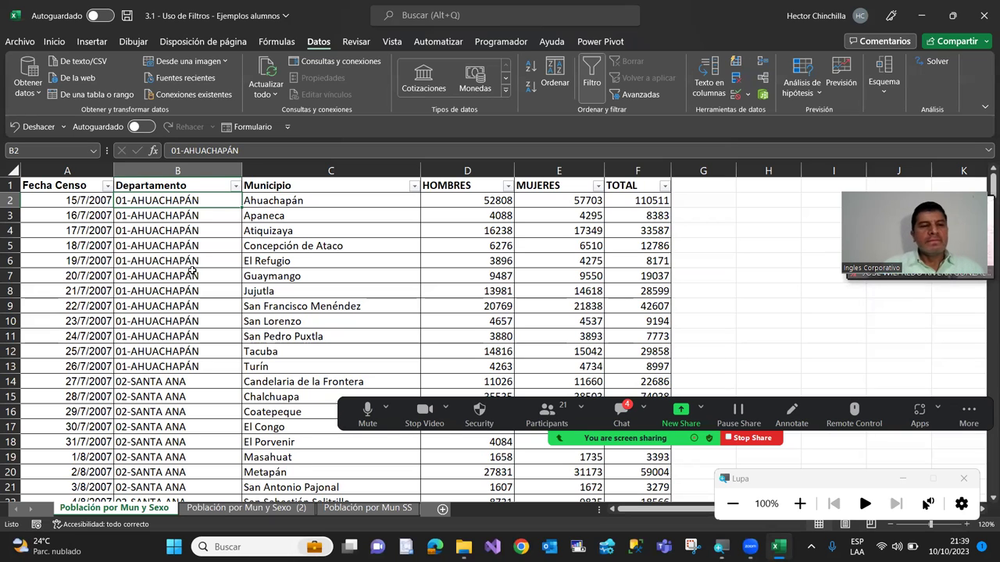
{"action": "left_click", "coordinate": [50, 203]}
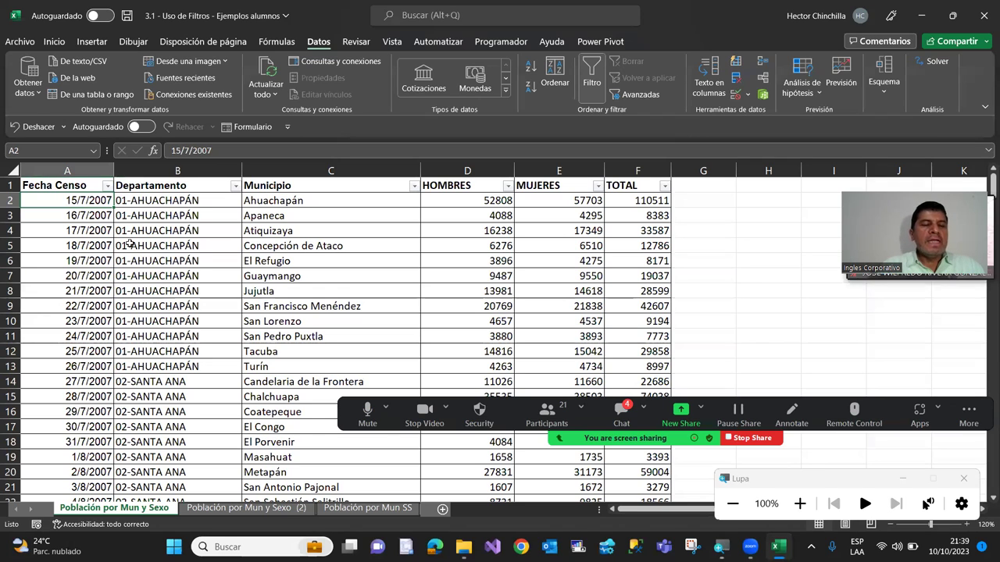
{"action": "scroll", "coordinate": [91, 288], "scroll_direction": "down", "scroll_amount": 1}
{"action": "scroll", "coordinate": [78, 301], "scroll_direction": "down", "scroll_amount": 1}
{"action": "scroll", "coordinate": [67, 313], "scroll_direction": "down", "scroll_amount": 1}
{"action": "scroll", "coordinate": [52, 325], "scroll_direction": "down", "scroll_amount": 1}
{"action": "scroll", "coordinate": [51, 324], "scroll_direction": "up", "scroll_amount": 2}
{"action": "scroll", "coordinate": [51, 325], "scroll_direction": "up", "scroll_amount": 2}
{"action": "scroll", "coordinate": [51, 325], "scroll_direction": "down", "scroll_amount": 2}
{"action": "scroll", "coordinate": [51, 325], "scroll_direction": "down", "scroll_amount": 1}
{"action": "scroll", "coordinate": [50, 324], "scroll_direction": "down", "scroll_amount": 1}
{"action": "scroll", "coordinate": [52, 312], "scroll_direction": "up", "scroll_amount": 4}
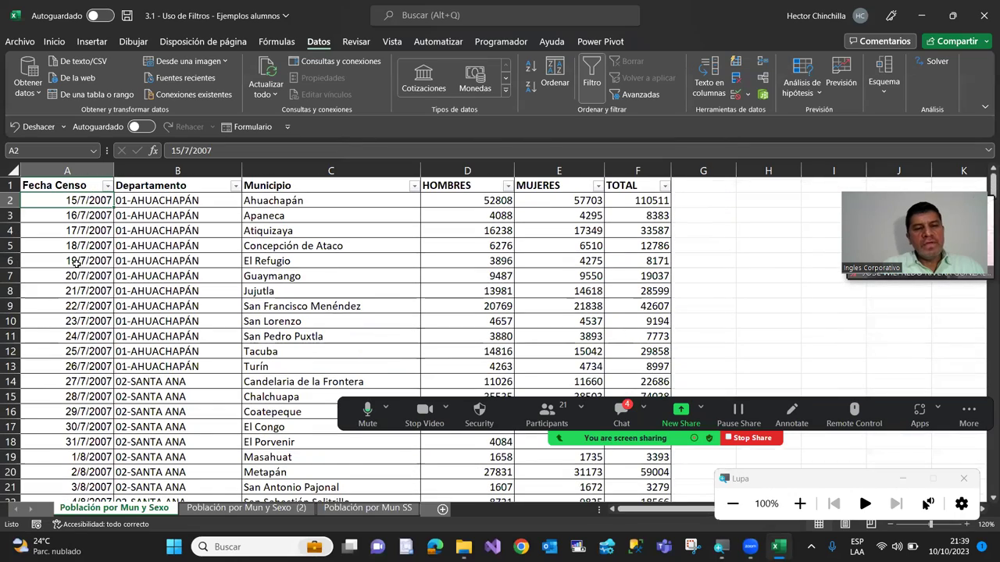
{"action": "scroll", "coordinate": [76, 263], "scroll_direction": "down", "scroll_amount": 1}
{"action": "scroll", "coordinate": [76, 263], "scroll_direction": "down", "scroll_amount": 1}
{"action": "scroll", "coordinate": [76, 263], "scroll_direction": "up", "scroll_amount": 2}
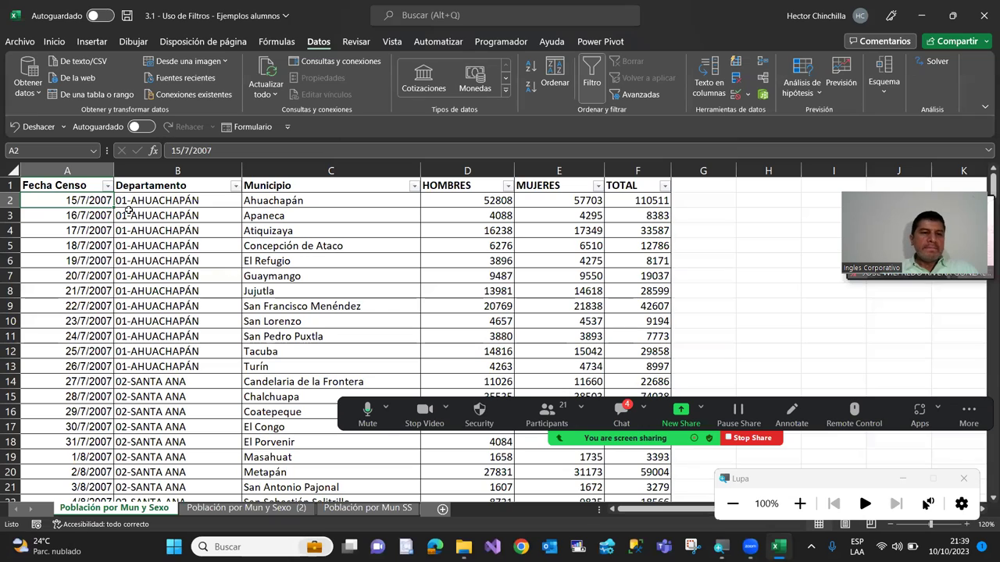
Open the Fecha Censo AutoFilter dropdown showing the 2007 and 2008 date groups
{"action": "left_click", "coordinate": [107, 186]}
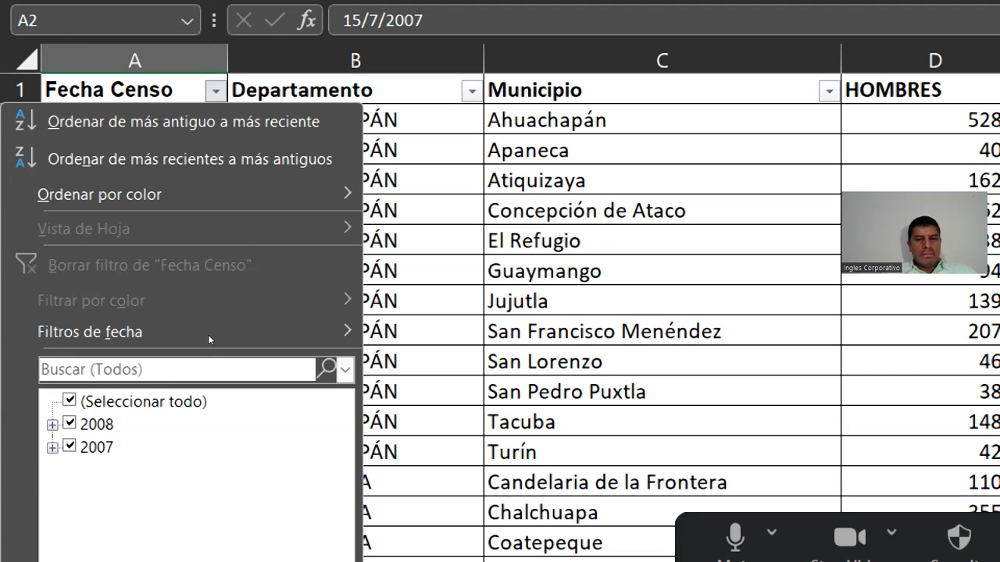
Untick the 2007 and 2008 groups, then tick only enero under 2008
{"action": "scroll", "coordinate": [210, 340], "scroll_direction": "down", "scroll_amount": 2}
{"action": "scroll", "coordinate": [209, 340], "scroll_direction": "up", "scroll_amount": 1}
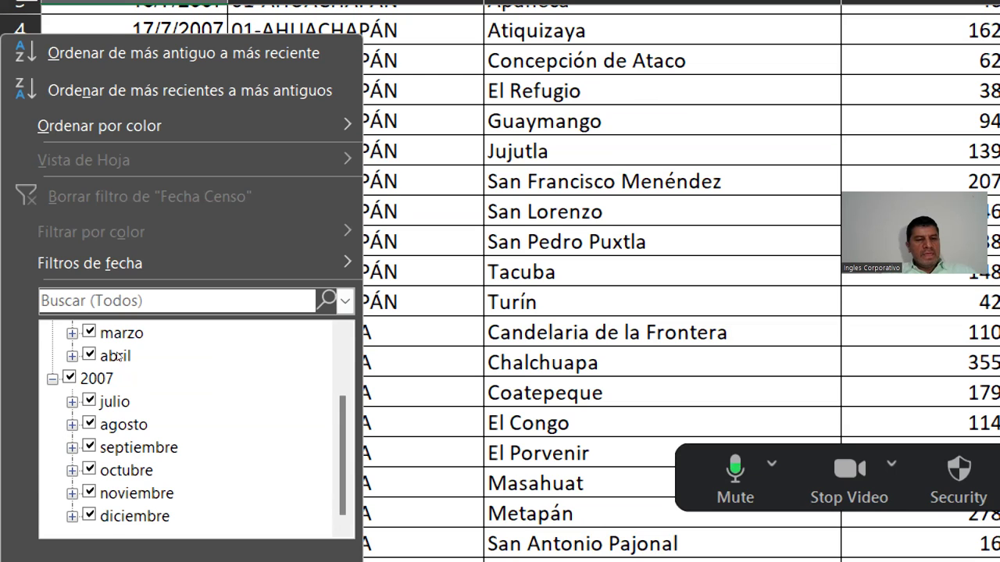
{"action": "scroll", "coordinate": [119, 355], "scroll_direction": "up", "scroll_amount": 1}
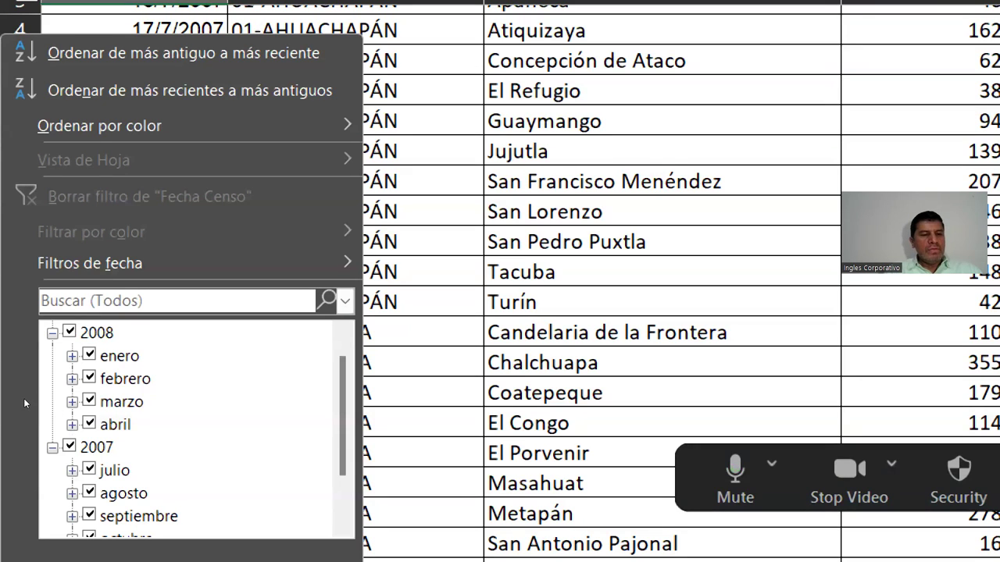
{"action": "key", "text": "Left"}
{"action": "key", "text": "Home"}
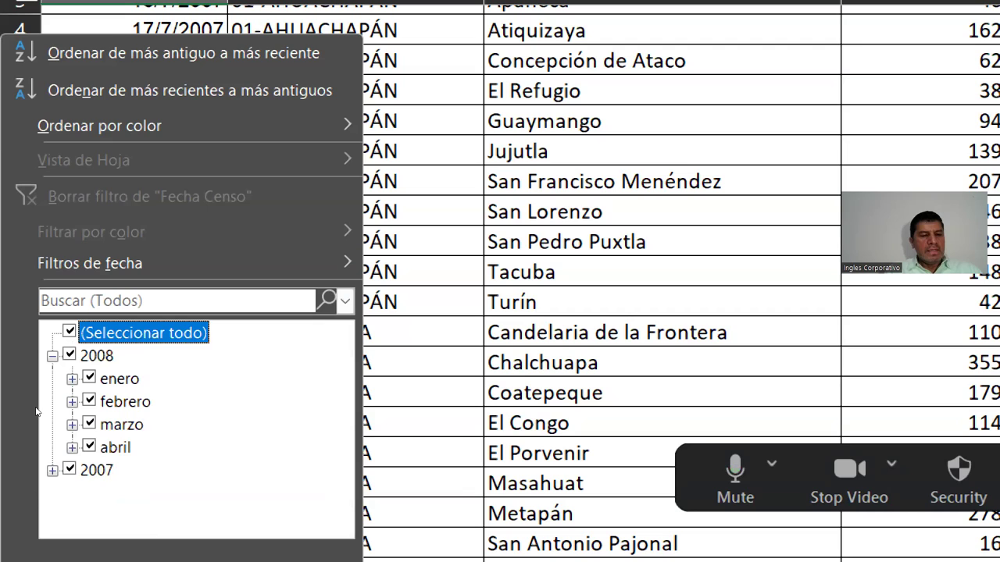
{"action": "key", "text": "End"}
{"action": "key", "text": "space"}
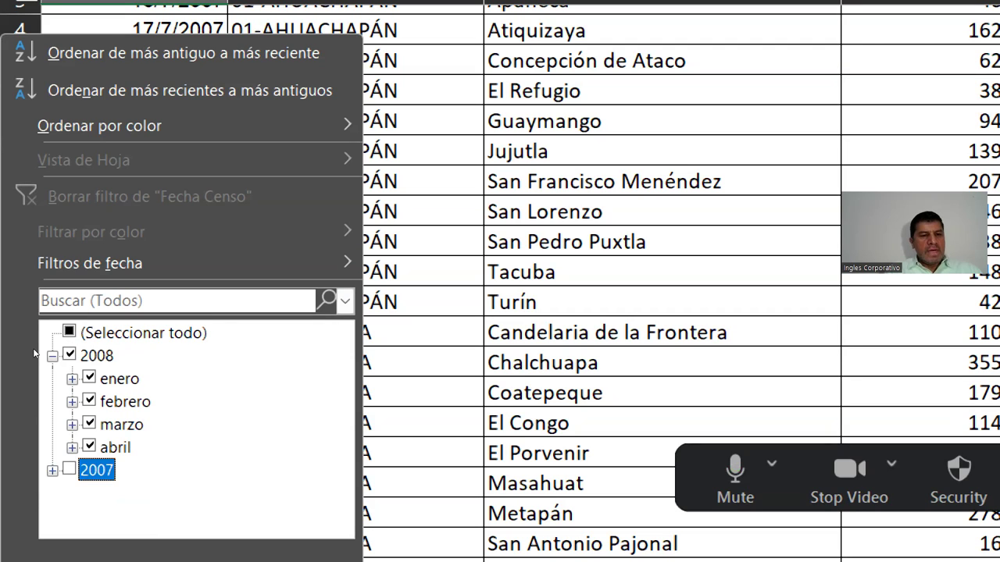
{"action": "key", "text": "Up"}
{"action": "key", "text": "Up"}
{"action": "key", "text": "Up"}
{"action": "key", "text": "space"}
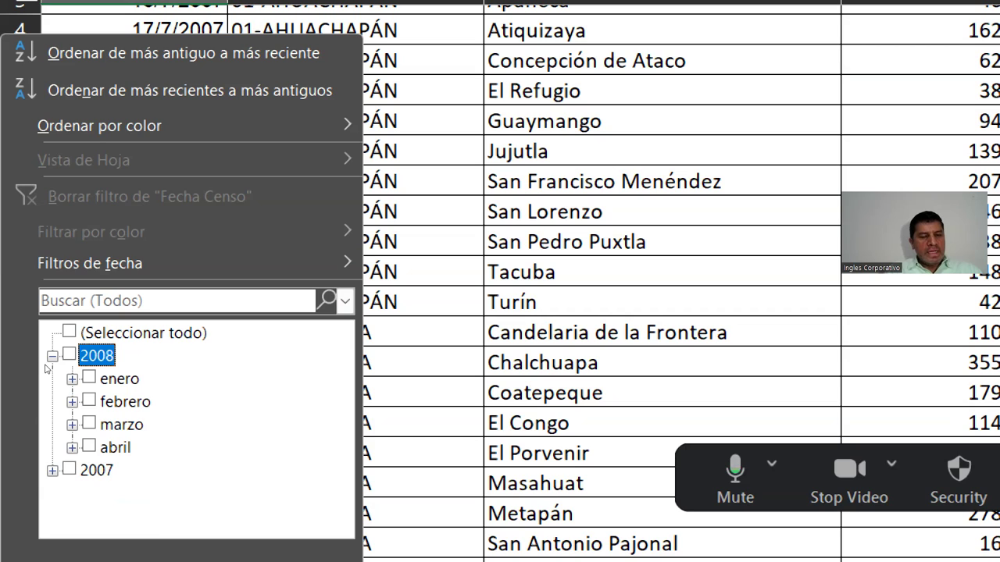
{"action": "key", "text": "Down"}
{"action": "key", "text": "space"}
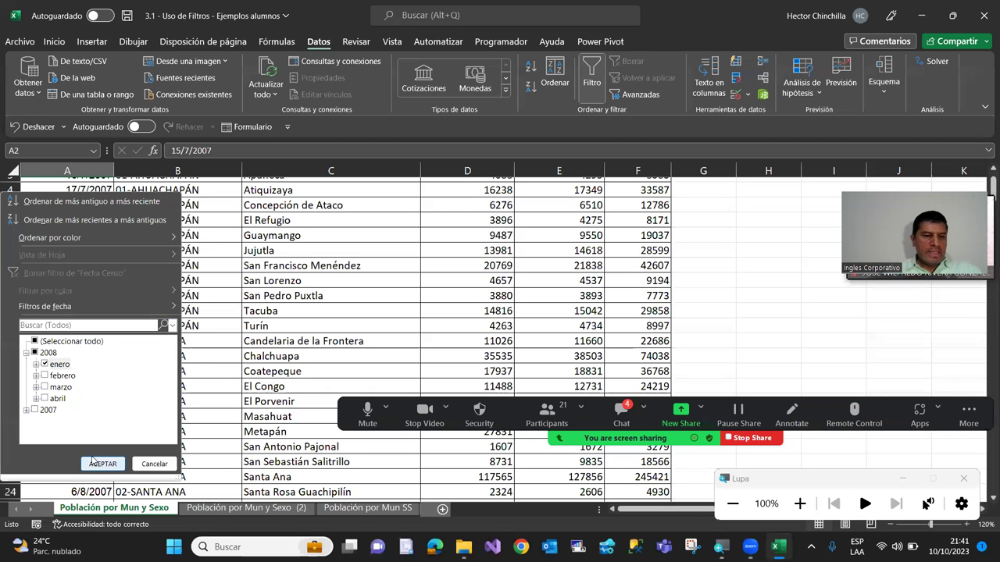
Apply the January 2008 date filter, review the 31 of 262 records, and reopen the Fecha Censo filter
{"action": "left_click", "coordinate": [102, 464]}
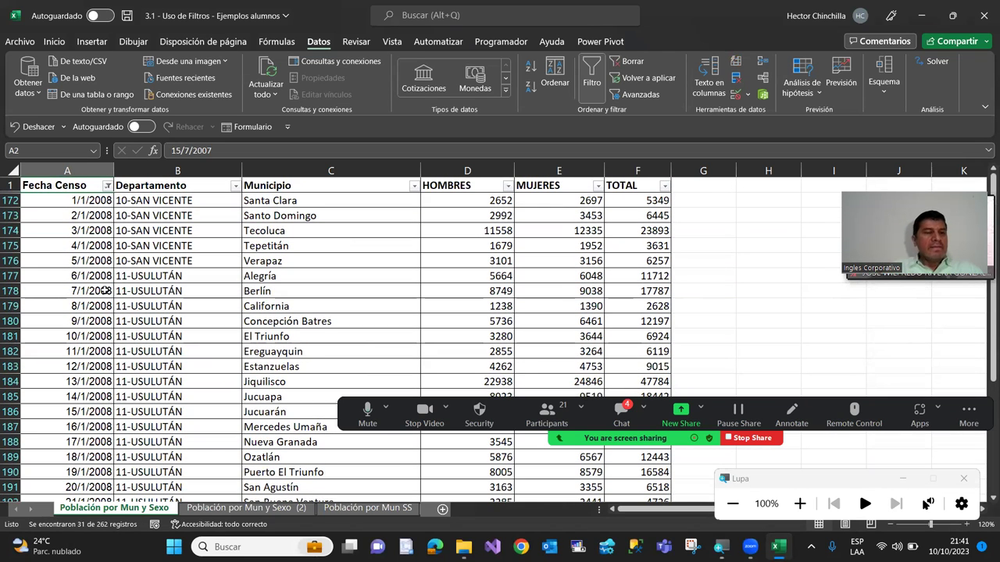
{"action": "scroll", "coordinate": [106, 291], "scroll_direction": "down", "scroll_amount": 2}
{"action": "scroll", "coordinate": [105, 290], "scroll_direction": "down", "scroll_amount": 2}
{"action": "scroll", "coordinate": [105, 290], "scroll_direction": "up", "scroll_amount": 3}
{"action": "scroll", "coordinate": [105, 291], "scroll_direction": "up", "scroll_amount": 1}
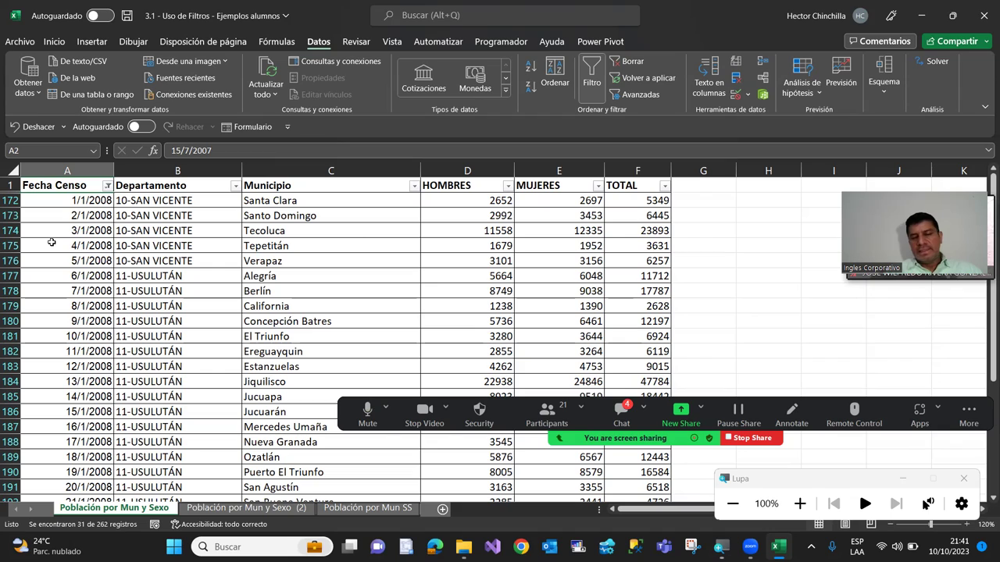
{"action": "scroll", "coordinate": [94, 264], "scroll_direction": "down", "scroll_amount": 1}
{"action": "scroll", "coordinate": [97, 261], "scroll_direction": "down", "scroll_amount": 1}
{"action": "scroll", "coordinate": [104, 256], "scroll_direction": "down", "scroll_amount": 2}
{"action": "scroll", "coordinate": [105, 256], "scroll_direction": "up", "scroll_amount": 4}
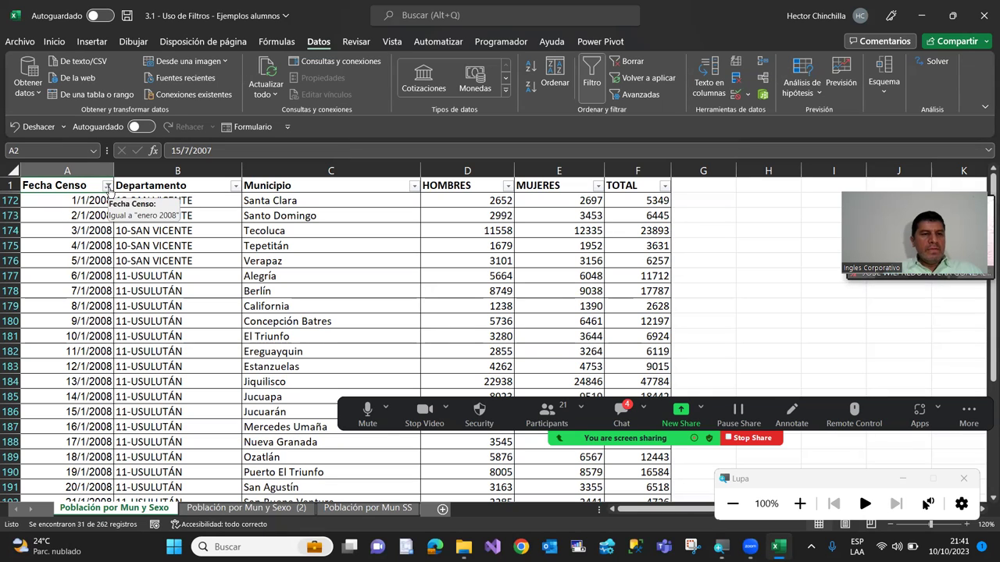
{"action": "left_click", "coordinate": [107, 186]}
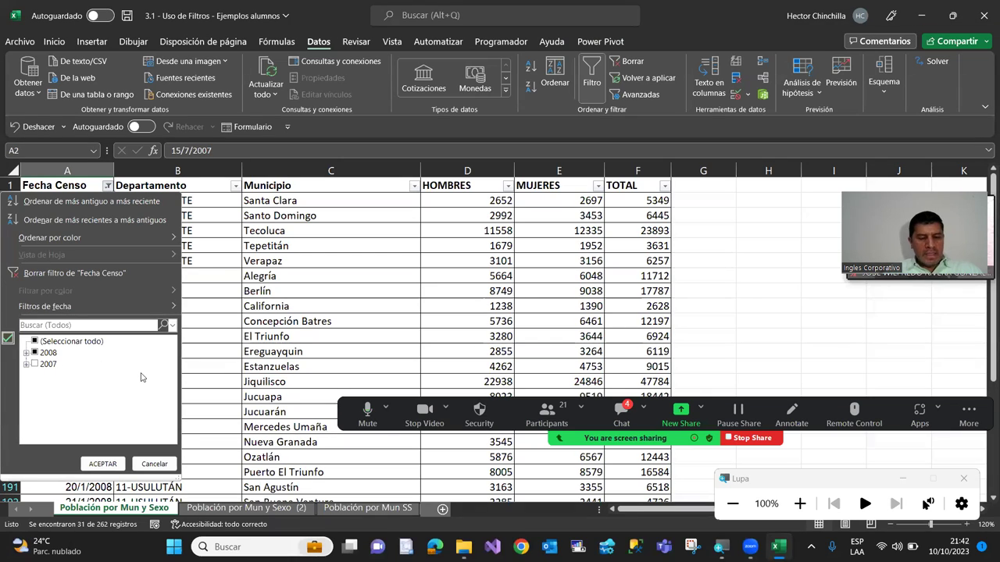
Enlarge the screen, expand the 2008 dates, and untick all of January 2008
{"action": "key", "text": "super+plus"}
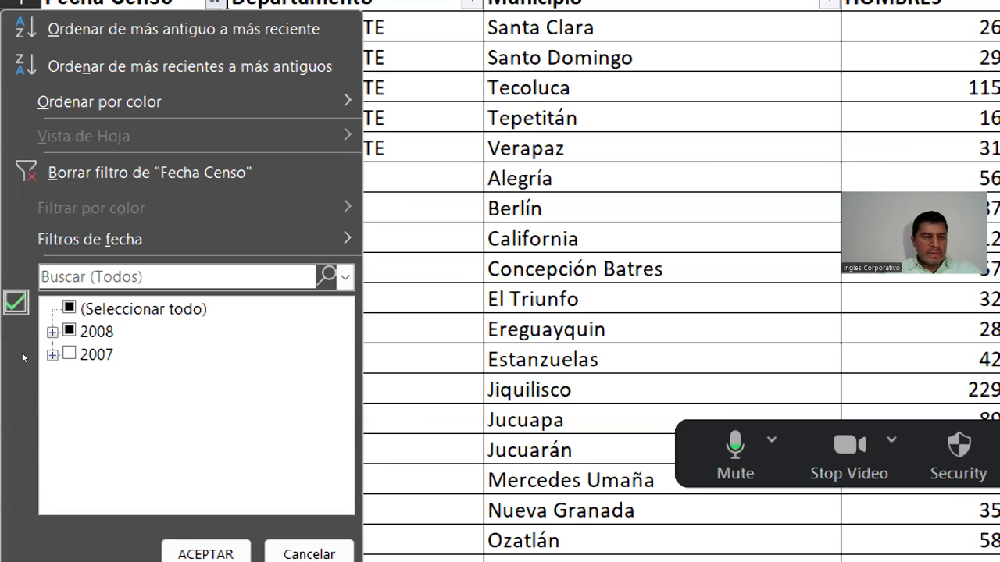
{"action": "left_click", "coordinate": [51, 331]}
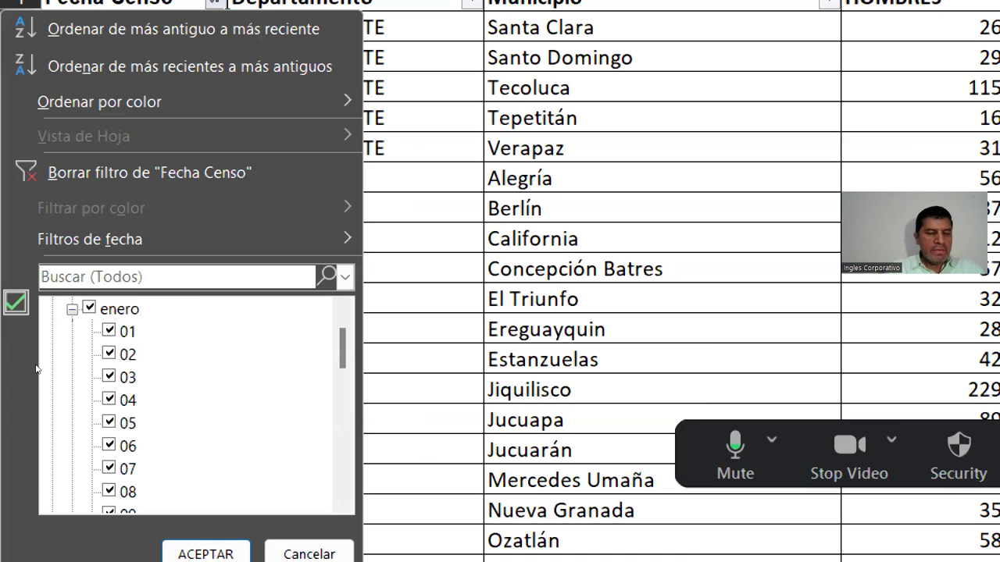
{"action": "scroll", "coordinate": [110, 403], "scroll_direction": "down", "scroll_amount": 1}
{"action": "scroll", "coordinate": [109, 402], "scroll_direction": "down", "scroll_amount": 3}
{"action": "scroll", "coordinate": [108, 400], "scroll_direction": "down", "scroll_amount": 1}
{"action": "scroll", "coordinate": [106, 398], "scroll_direction": "down", "scroll_amount": 3}
{"action": "scroll", "coordinate": [106, 398], "scroll_direction": "up", "scroll_amount": 2}
{"action": "scroll", "coordinate": [106, 398], "scroll_direction": "up", "scroll_amount": 3}
{"action": "scroll", "coordinate": [106, 398], "scroll_direction": "up", "scroll_amount": 2}
{"action": "scroll", "coordinate": [107, 398], "scroll_direction": "up", "scroll_amount": 1}
{"action": "scroll", "coordinate": [102, 394], "scroll_direction": "up", "scroll_amount": 1}
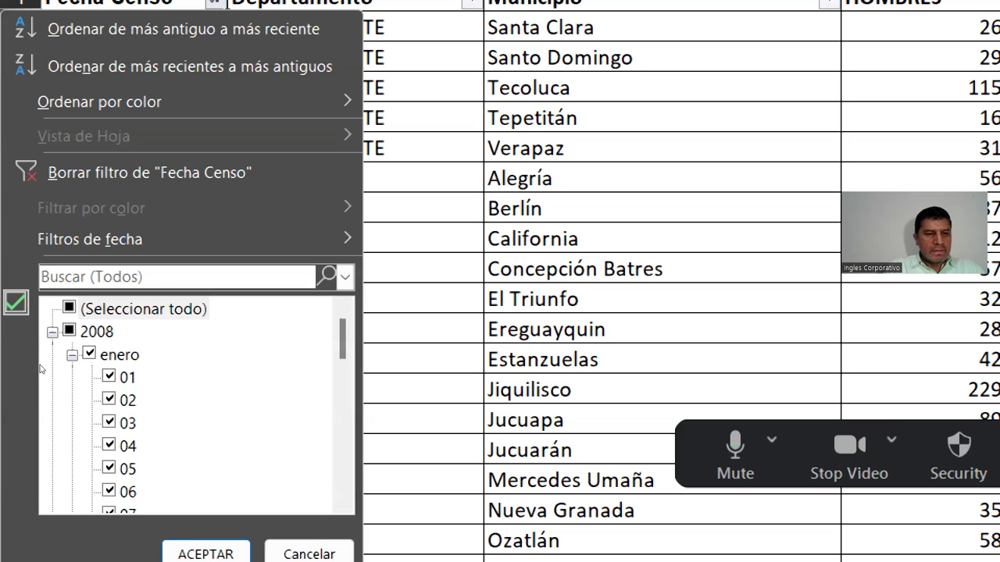
{"action": "left_click", "coordinate": [72, 354]}
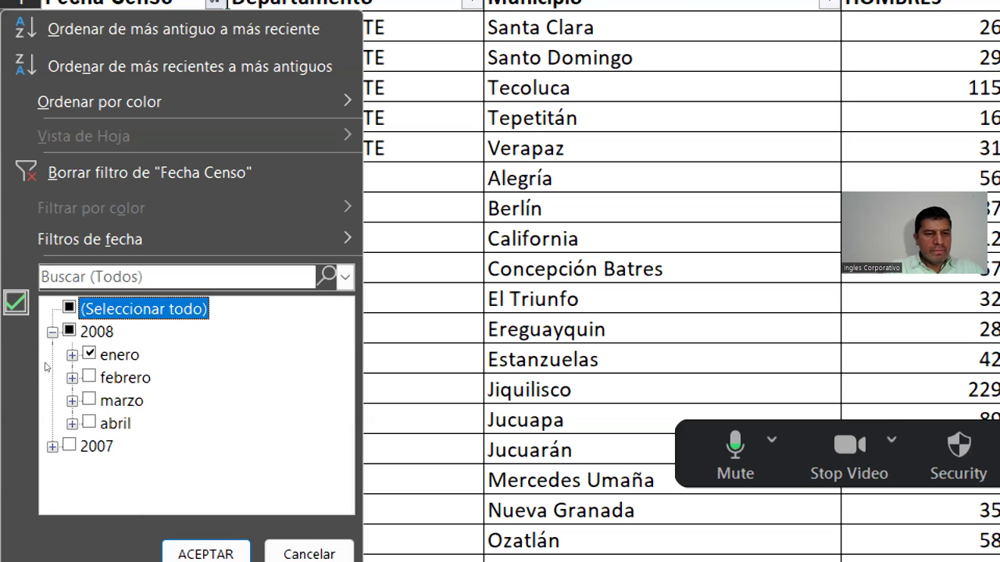
{"action": "key", "text": "Down"}
{"action": "key", "text": "Down"}
{"action": "key", "text": "space"}
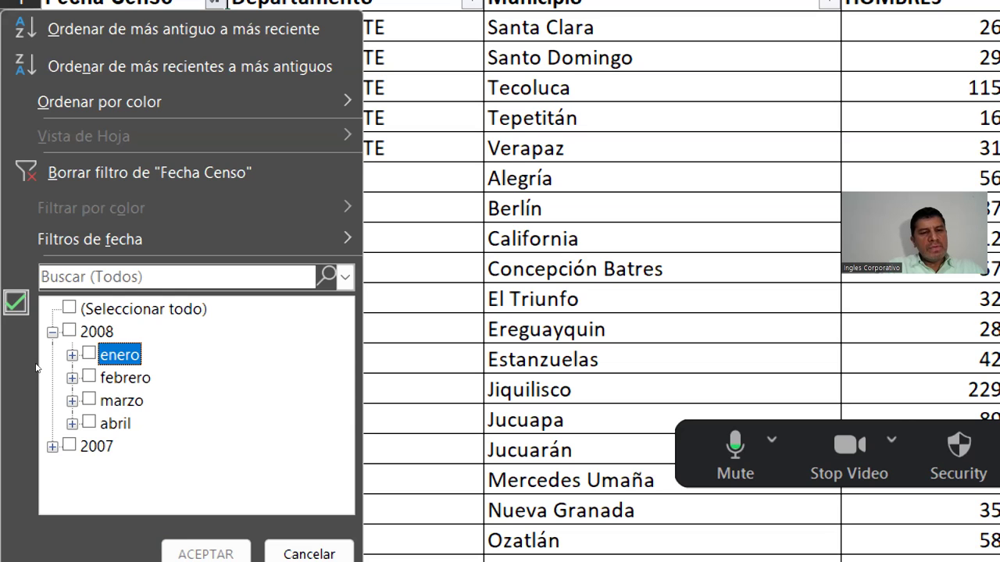
Tick January days 01 through 05 and apply the 1–5 January 2008 filter
{"action": "key", "text": "Right"}
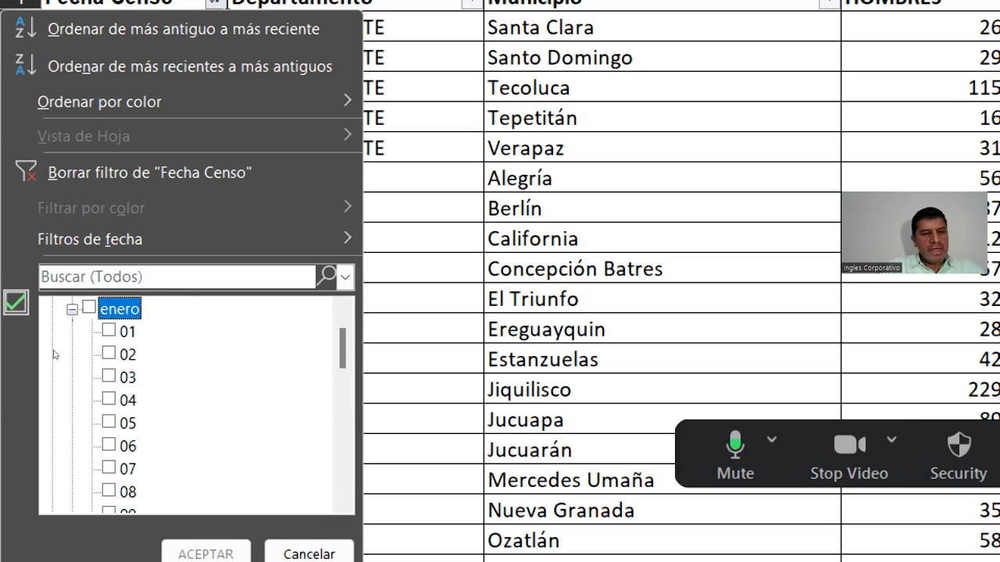
{"action": "key", "text": "Down"}
{"action": "key", "text": "space"}
{"action": "key", "text": "Down"}
{"action": "key", "text": "space"}
{"action": "key", "text": "Down"}
{"action": "key", "text": "space"}
{"action": "key", "text": "Down"}
{"action": "key", "text": "space"}
{"action": "key", "text": "Down"}
{"action": "key", "text": "space"}
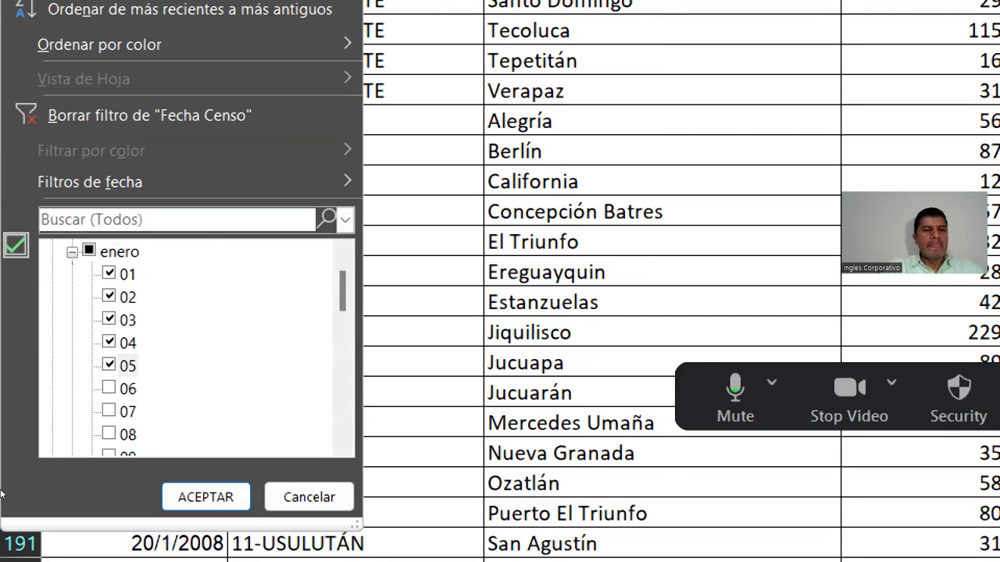
{"action": "key", "text": "Return"}
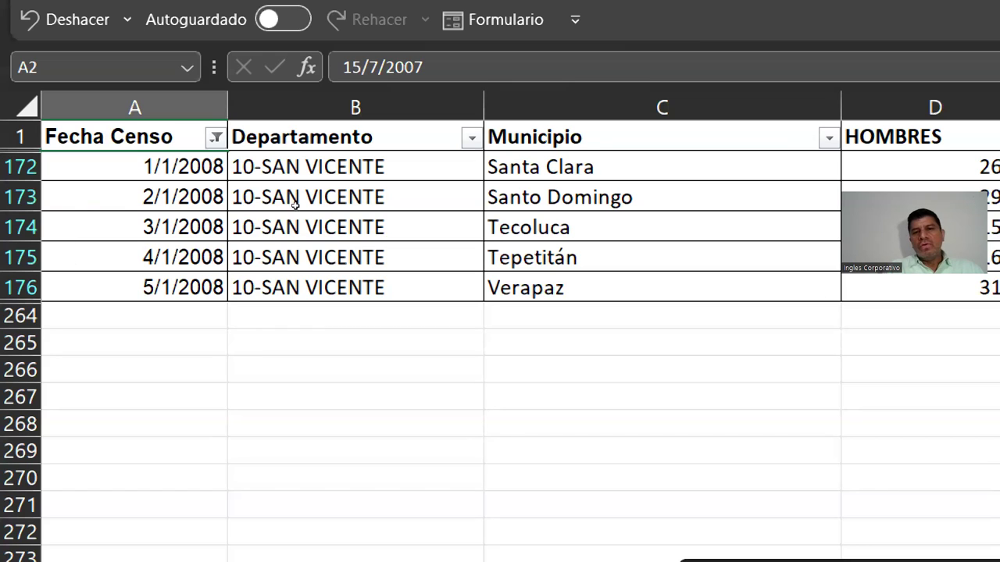
Go to the first visible record, Santa Clara, and return the screen to normal size
{"action": "key", "text": "Down"}
{"action": "key", "text": "Right"}
{"action": "key", "text": "Right"}
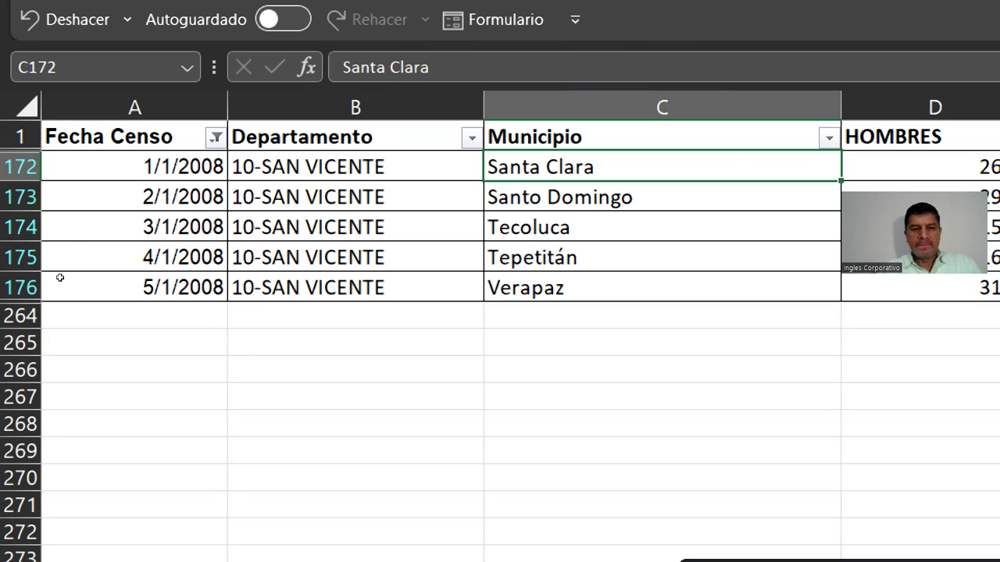
{"action": "key", "text": "super+minus"}
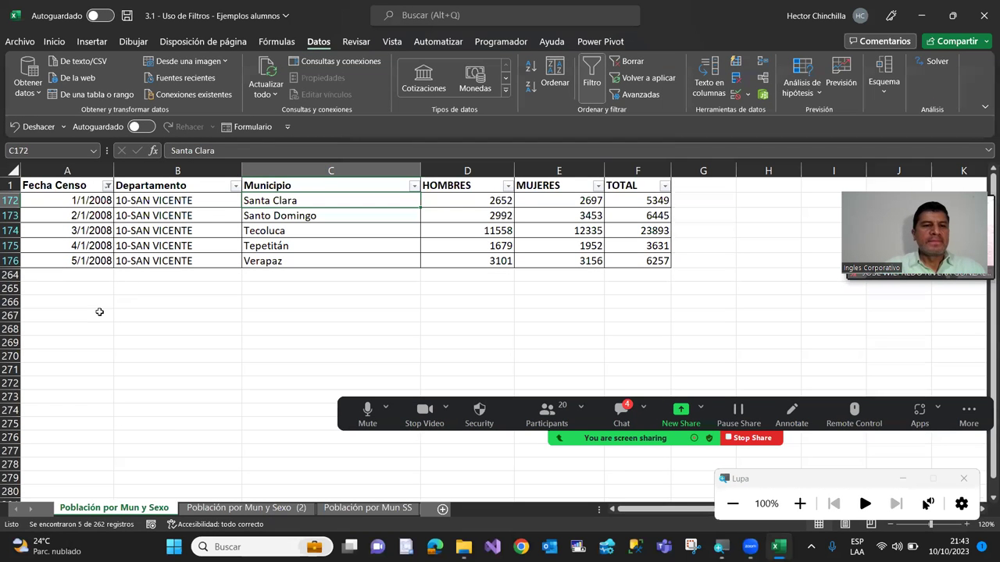
Clear the Fecha Censo filter and select the first census date cell A2
{"action": "left_click", "coordinate": [108, 188]}
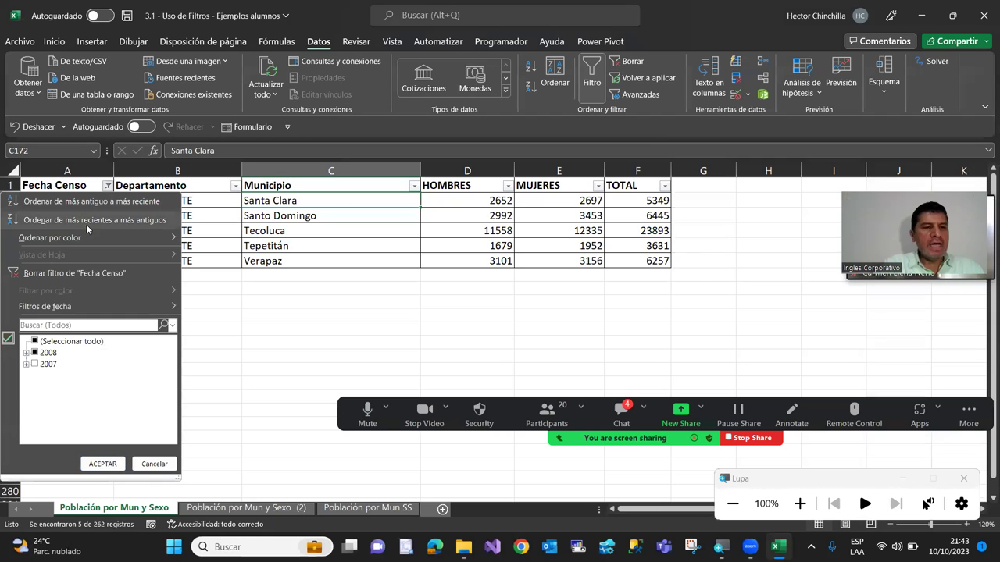
{"action": "left_click", "coordinate": [90, 273]}
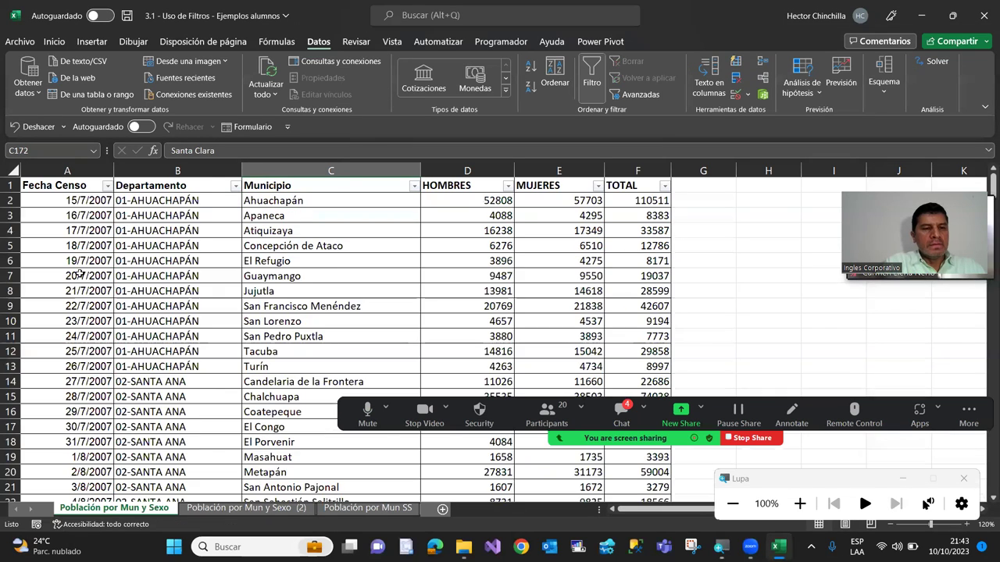
{"action": "left_click", "coordinate": [74, 203]}
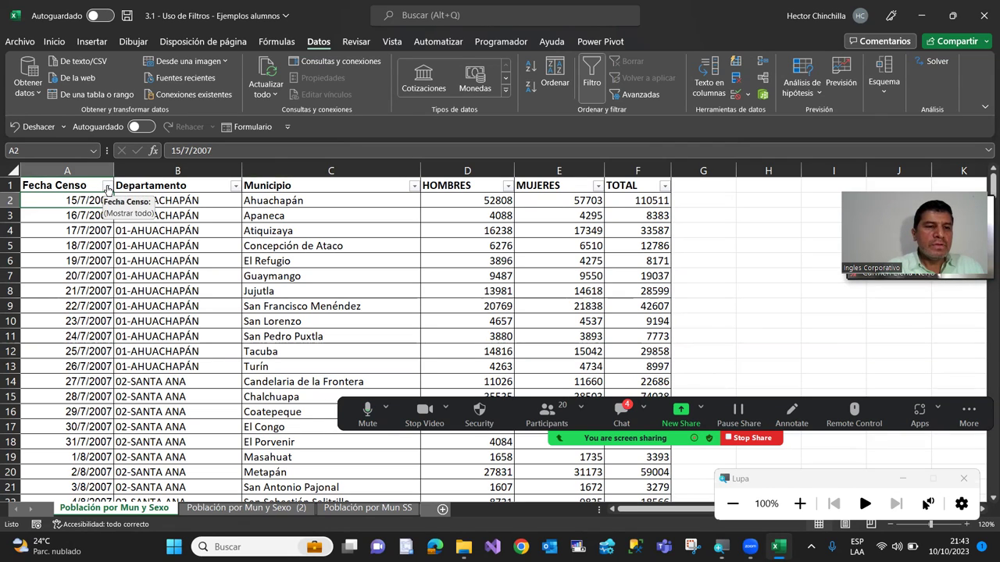
Apply a 'Próximo mes' date filter to Fecha Censo, which matches 0 of 262 records
{"action": "left_click", "coordinate": [107, 185]}
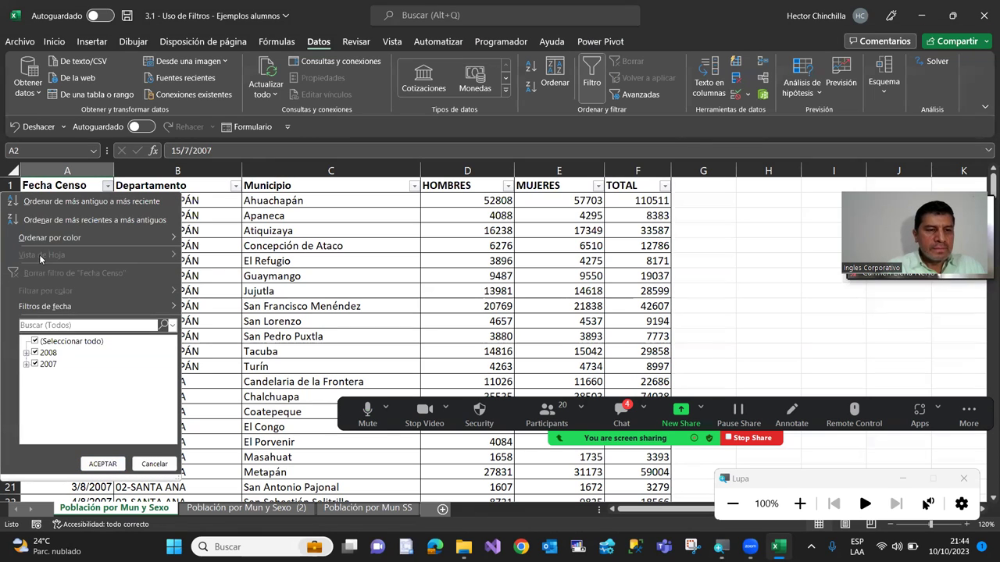
{"action": "mouse_move", "coordinate": [59, 311]}
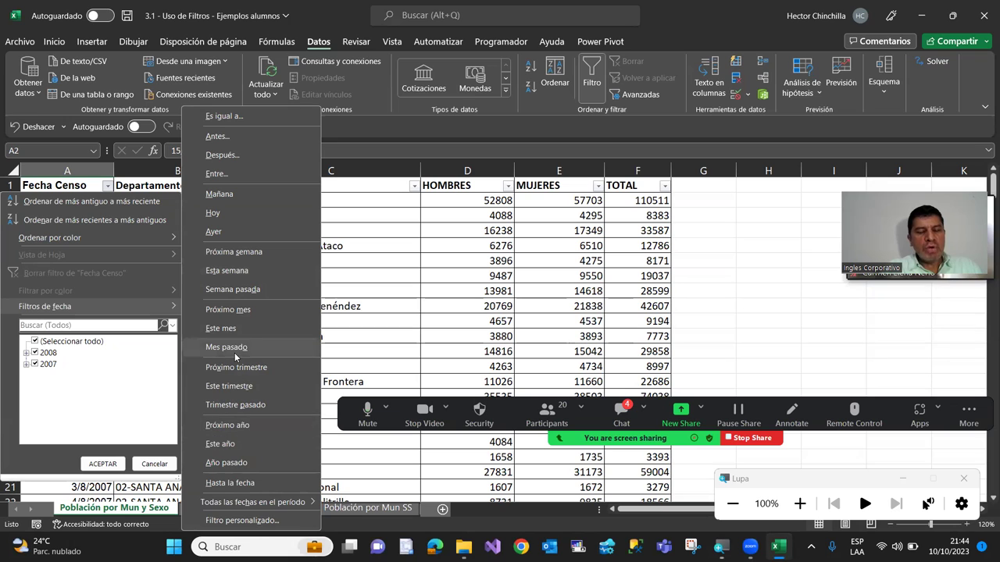
{"action": "left_click", "coordinate": [228, 310]}
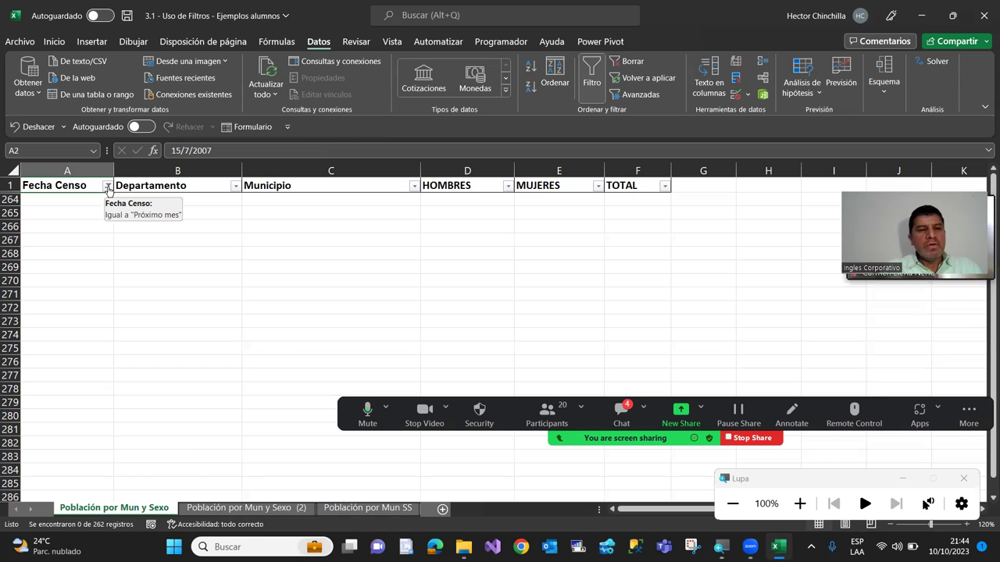
Clear the Fecha Censo date filter to restore the full table
{"action": "left_click", "coordinate": [107, 186]}
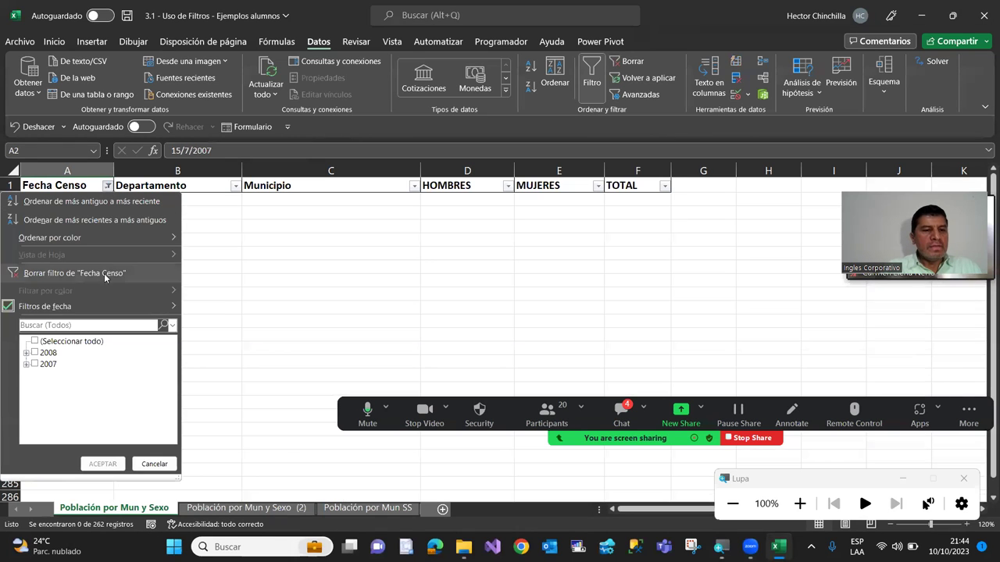
{"action": "mouse_move", "coordinate": [96, 305]}
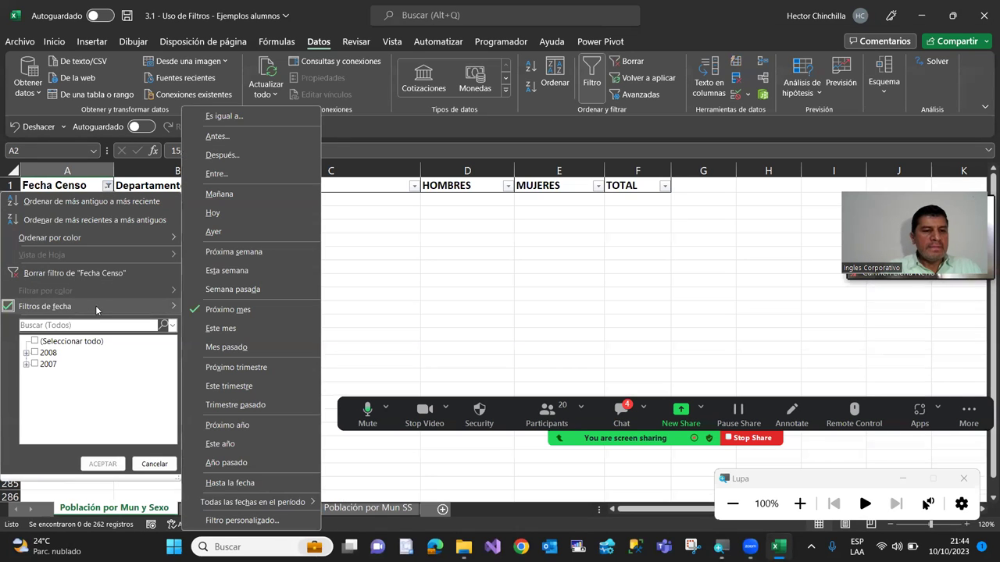
{"action": "left_click", "coordinate": [210, 311]}
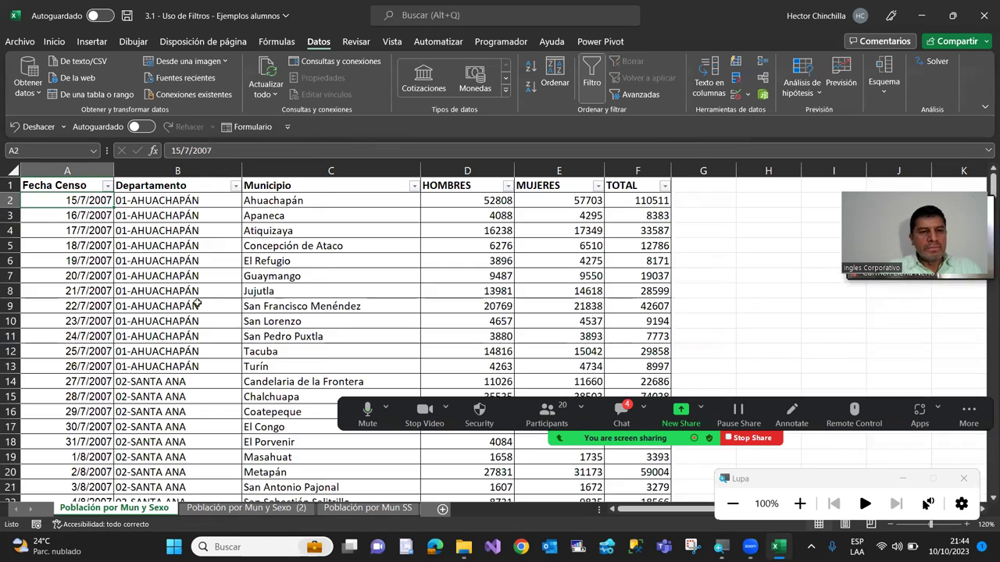
Filter Fecha Censo between 15/08/2007 and 31/08/2007, leaving 17 records, then reopen its filter options
{"action": "left_click", "coordinate": [108, 186]}
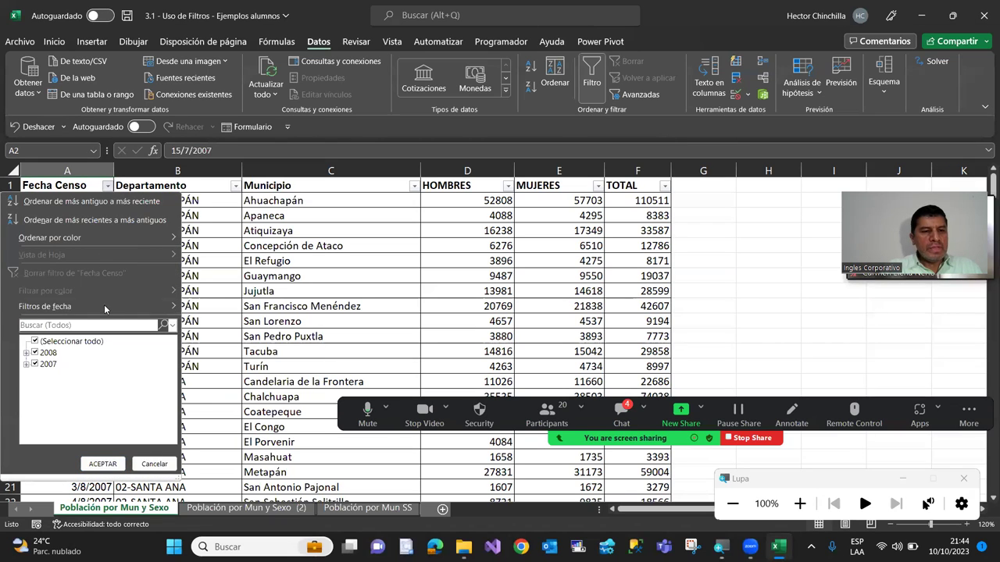
{"action": "mouse_move", "coordinate": [106, 311]}
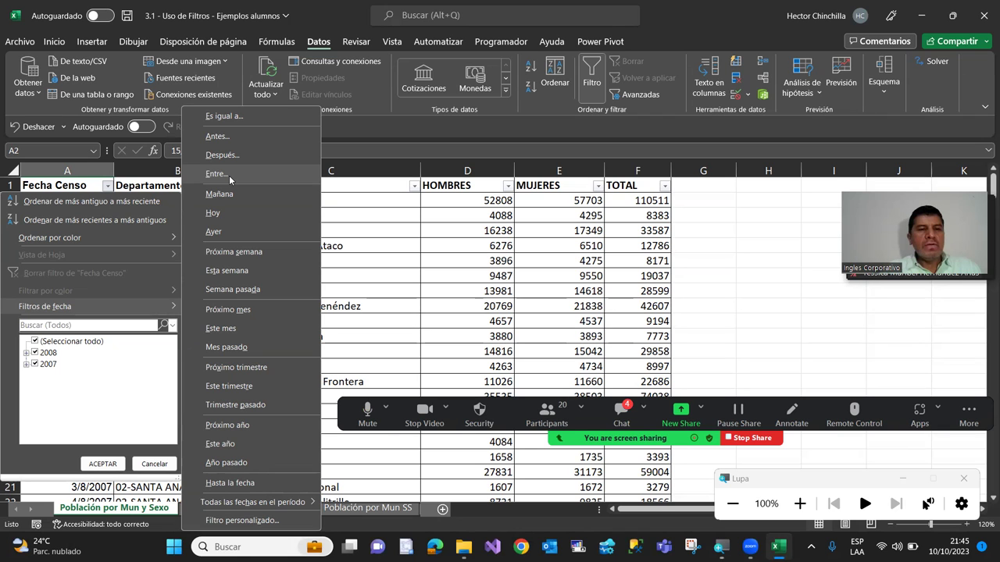
{"action": "left_click", "coordinate": [229, 175]}
{"action": "type", "text": "15/08/2007"}
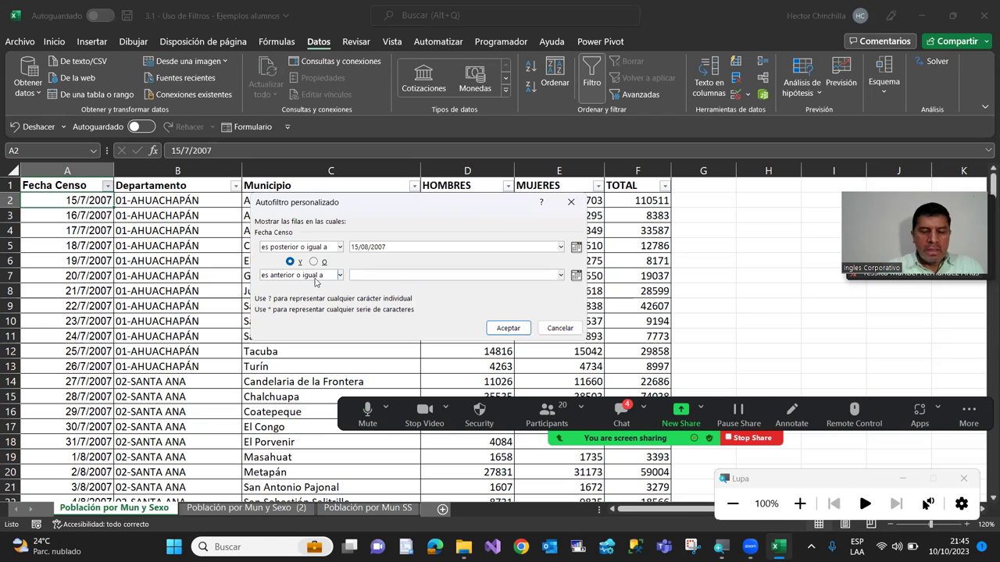
{"action": "left_click", "coordinate": [356, 274]}
{"action": "type", "text": "31/08/2007"}
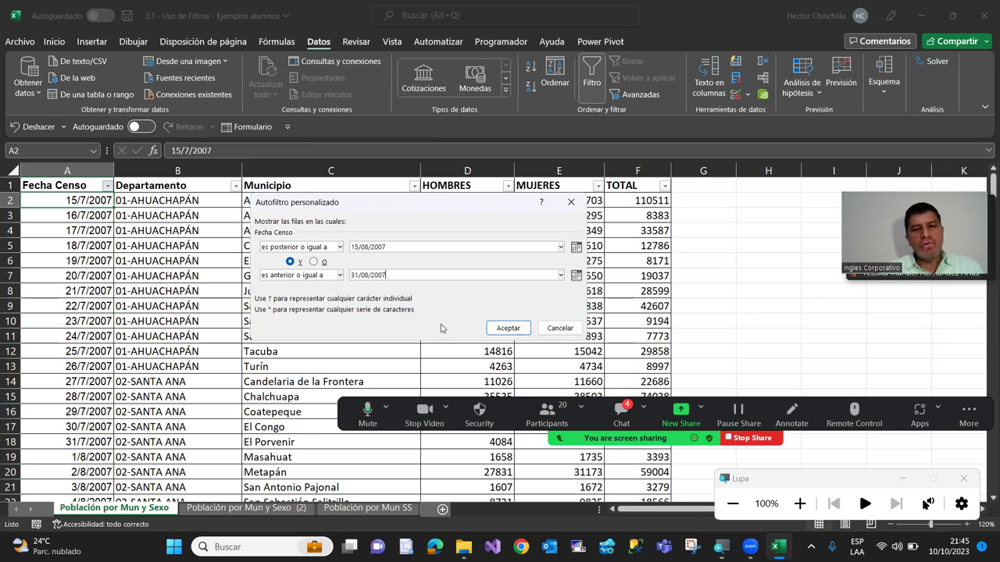
{"action": "left_click", "coordinate": [504, 328]}
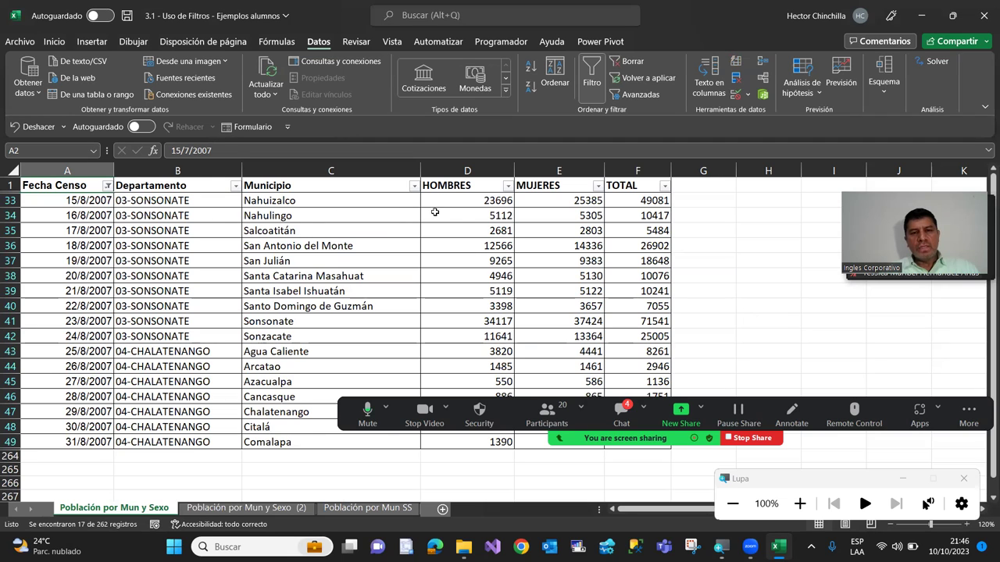
{"action": "left_click", "coordinate": [268, 201]}
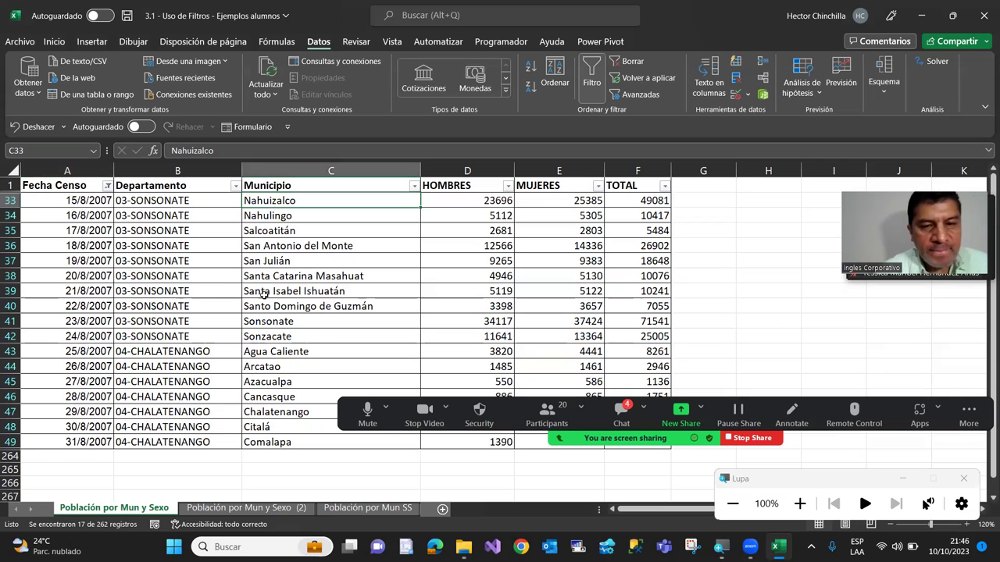
{"action": "left_click", "coordinate": [107, 186]}
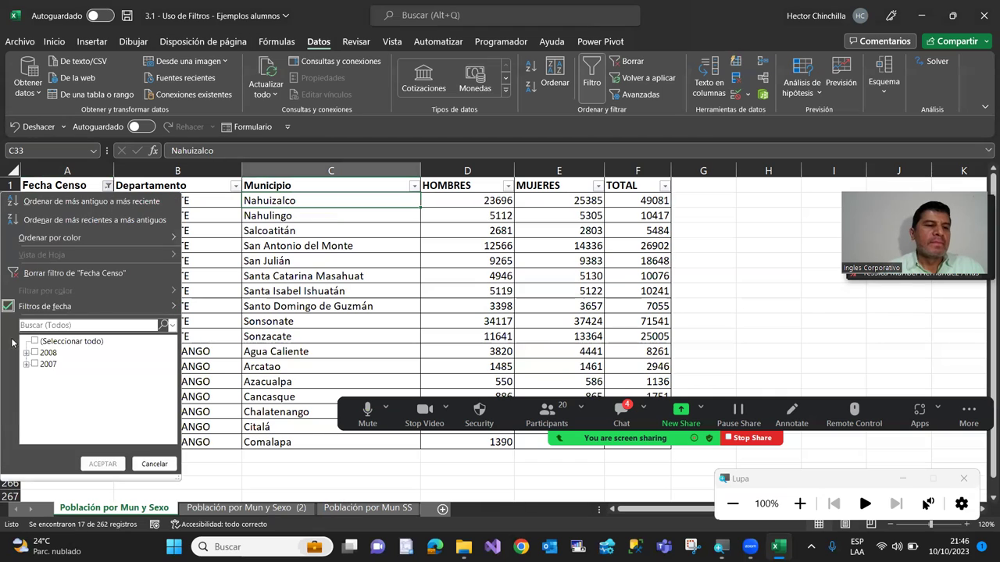
Clear the date filter, then filter Municipio for names containing Francisco (6 of 262 records)
{"action": "left_click", "coordinate": [53, 274]}
{"action": "left_click", "coordinate": [64, 228]}
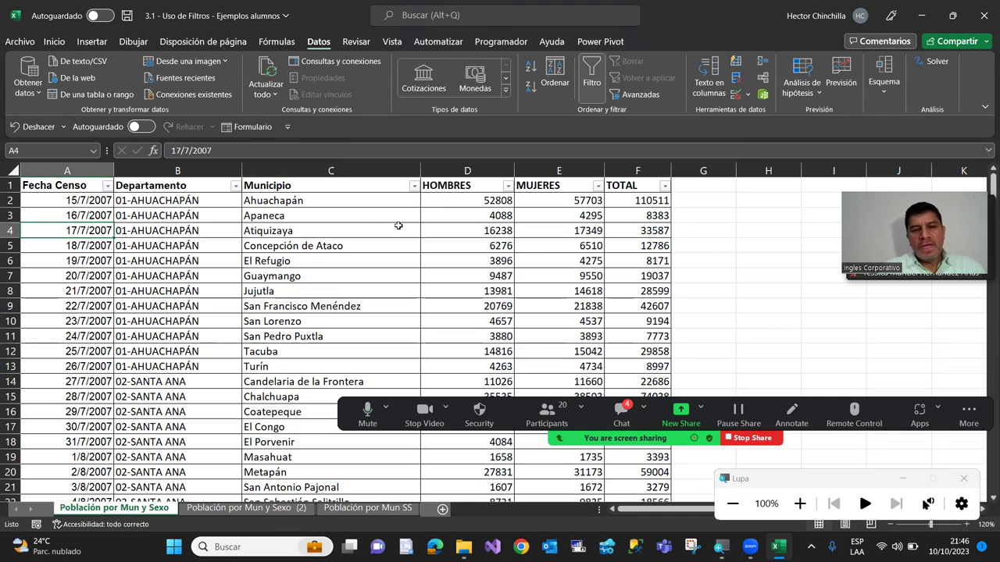
{"action": "left_click", "coordinate": [413, 185]}
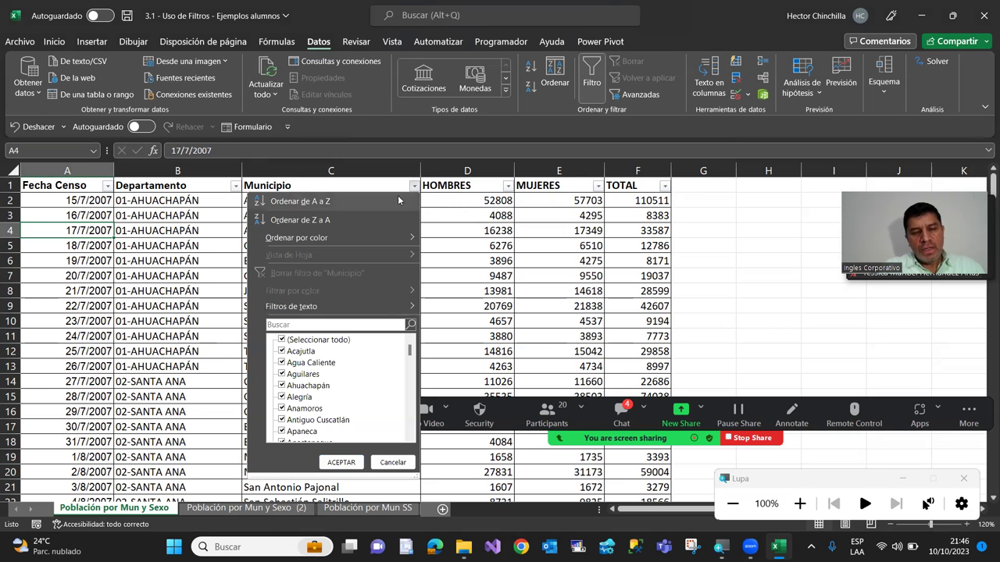
{"action": "mouse_move", "coordinate": [344, 309]}
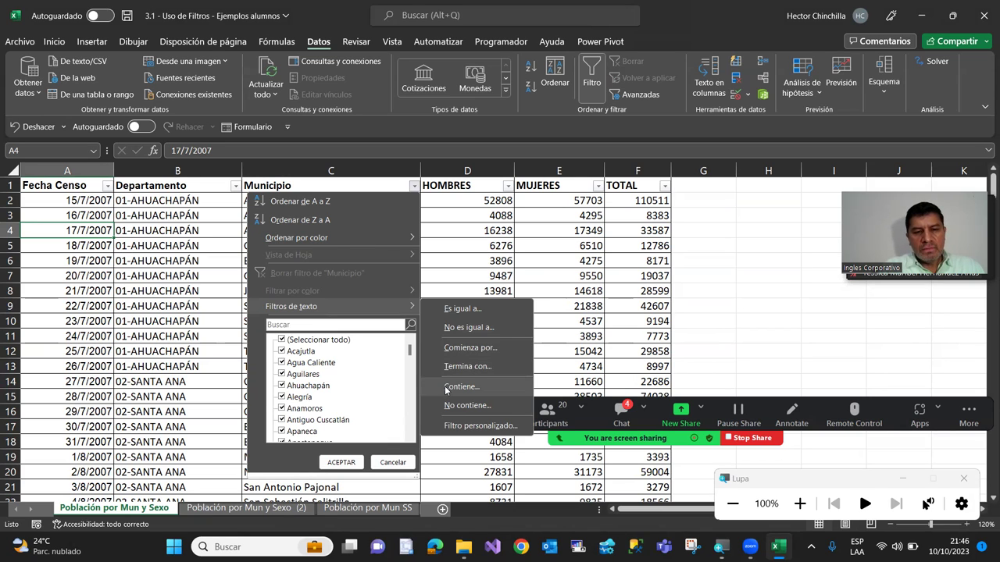
{"action": "left_click", "coordinate": [447, 387]}
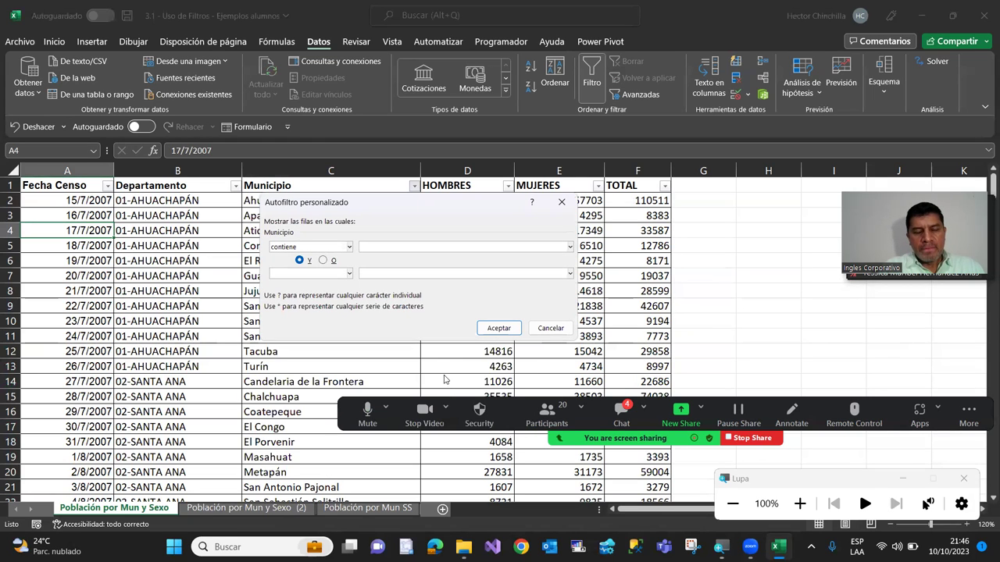
{"action": "type", "text": "Francisco"}
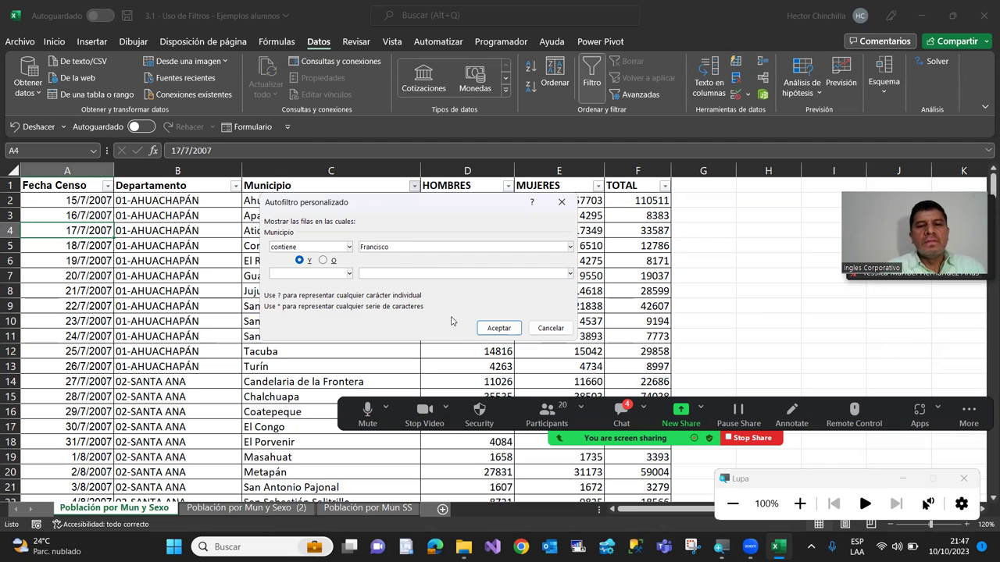
{"action": "left_click", "coordinate": [499, 328]}
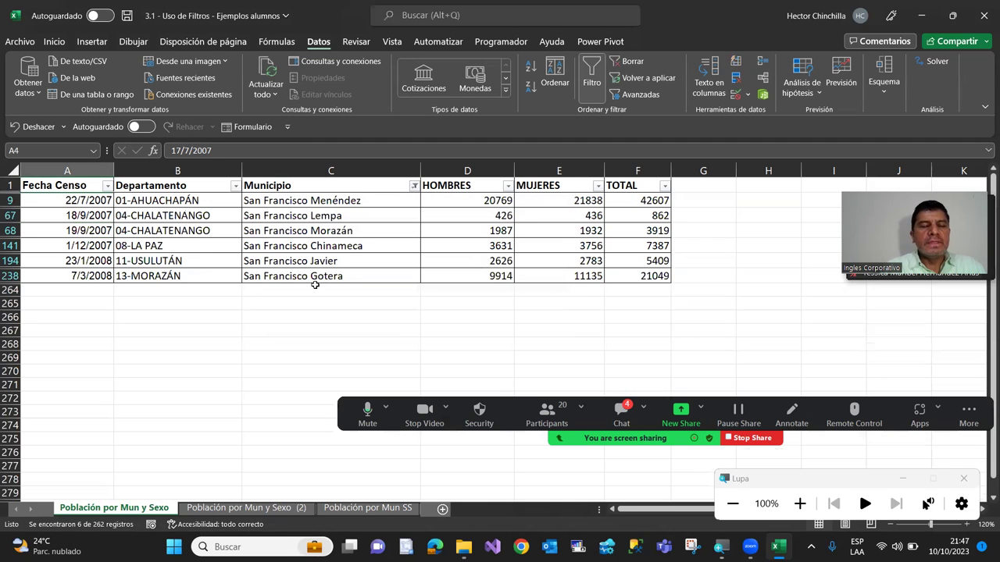
Clear the Municipio 'contiene Francisco' filter and move to header cell A1
{"action": "left_click", "coordinate": [266, 201]}
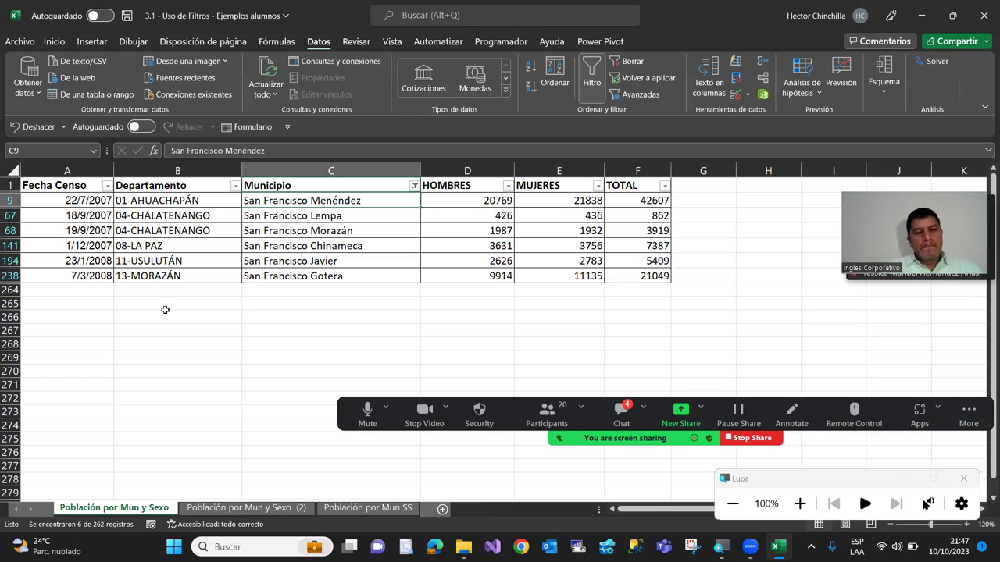
{"action": "left_click", "coordinate": [414, 187]}
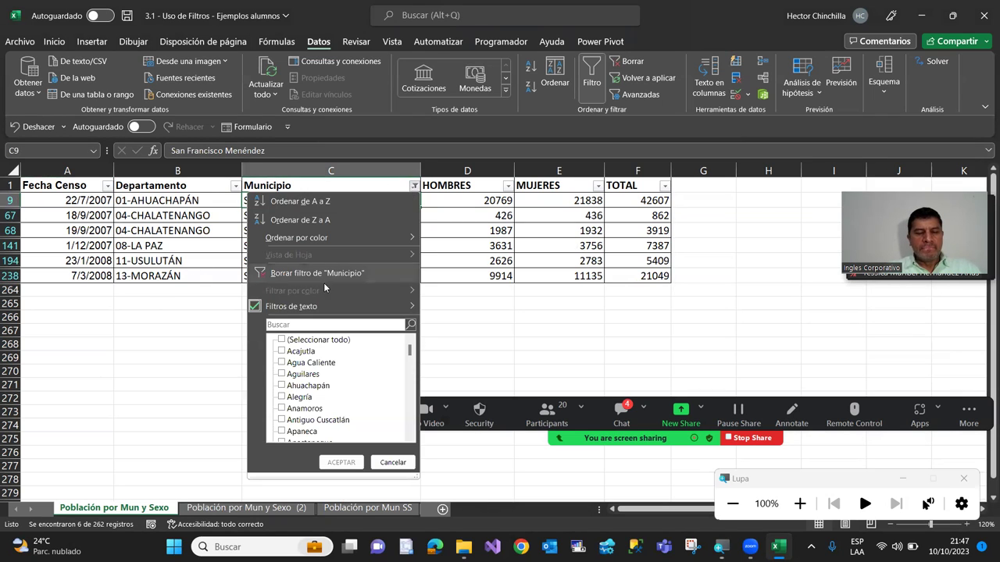
{"action": "left_click", "coordinate": [273, 273]}
{"action": "left_click", "coordinate": [150, 320]}
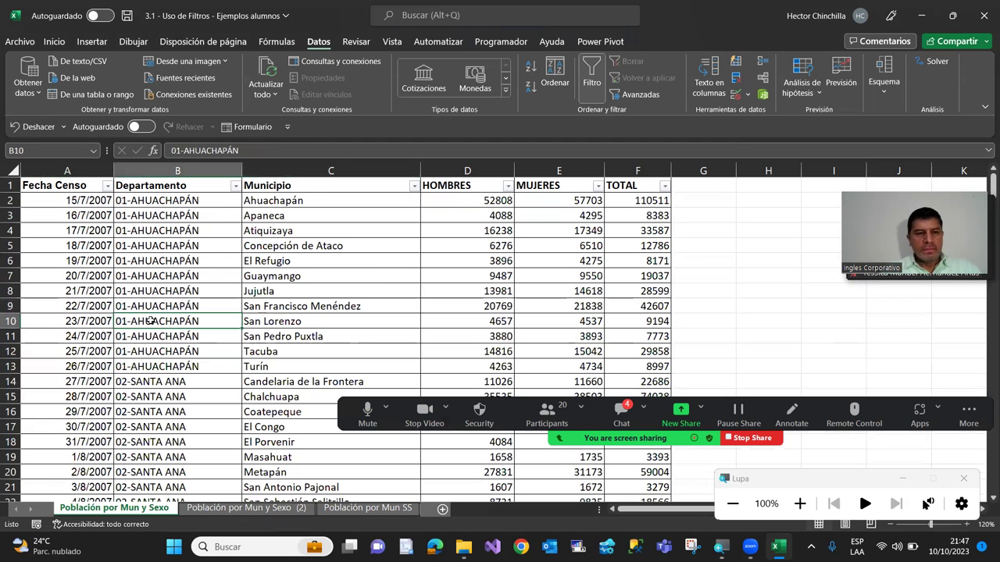
{"action": "left_click", "coordinate": [67, 306]}
{"action": "key", "text": "Up"}
{"action": "key", "text": "Up"}
{"action": "key", "text": "Up"}
{"action": "key", "text": "Up"}
{"action": "key", "text": "Up"}
{"action": "key", "text": "Up"}
{"action": "key", "text": "Up"}
{"action": "key", "text": "Up"}
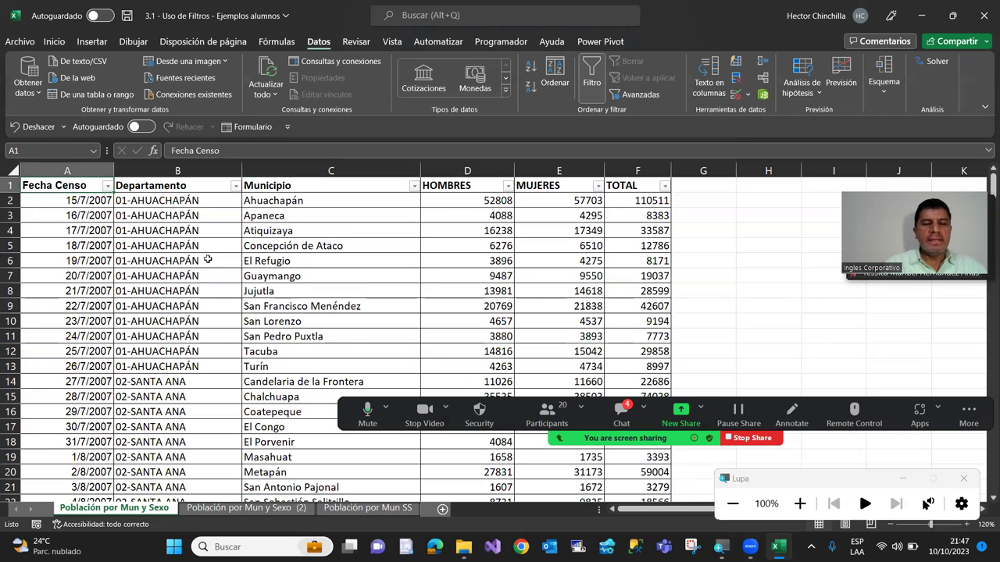
Open the Población por Mun y Sexo (2) sheet and zoom it to 120%
{"action": "left_click", "coordinate": [231, 510]}
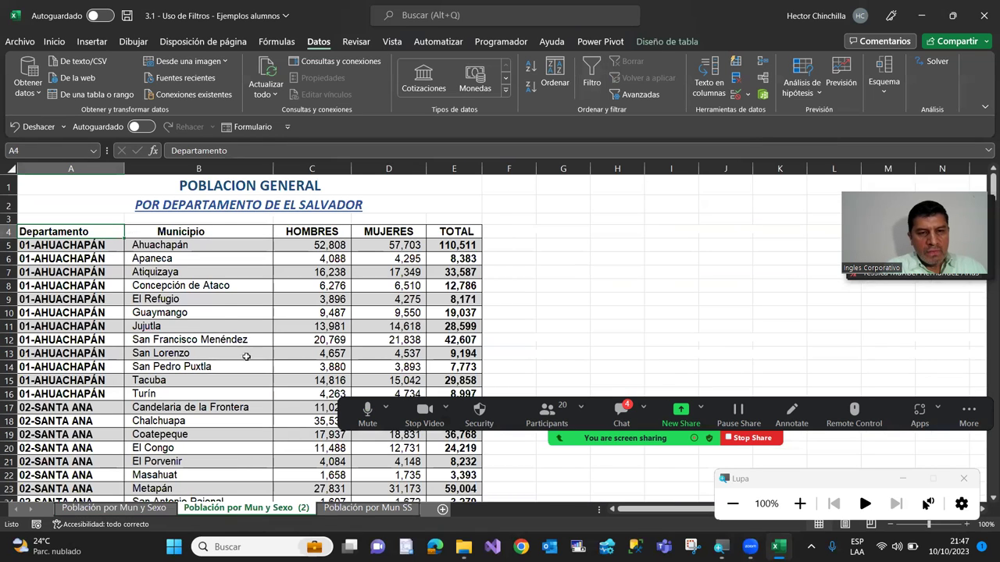
{"action": "left_click", "coordinate": [182, 287]}
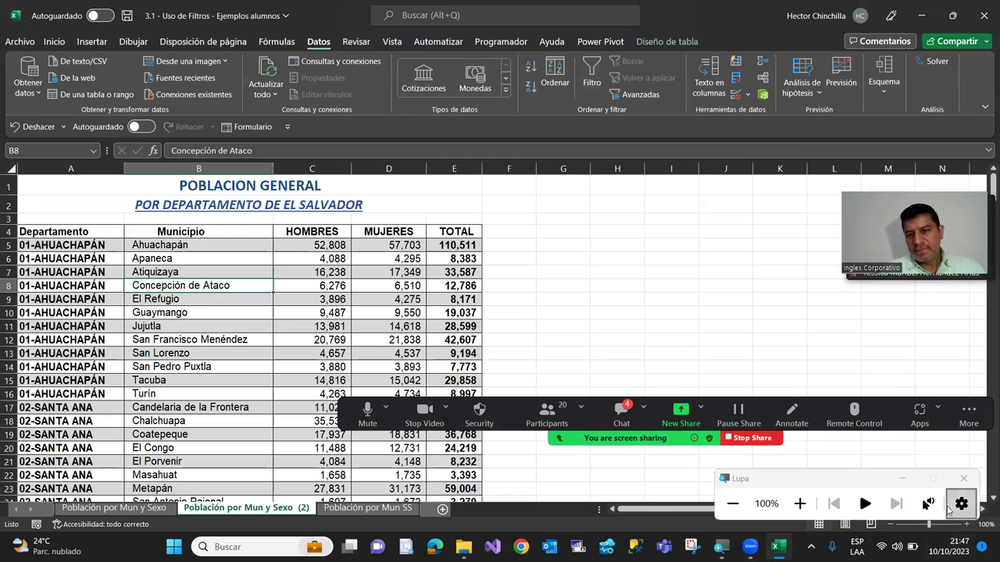
{"action": "left_click", "coordinate": [961, 479]}
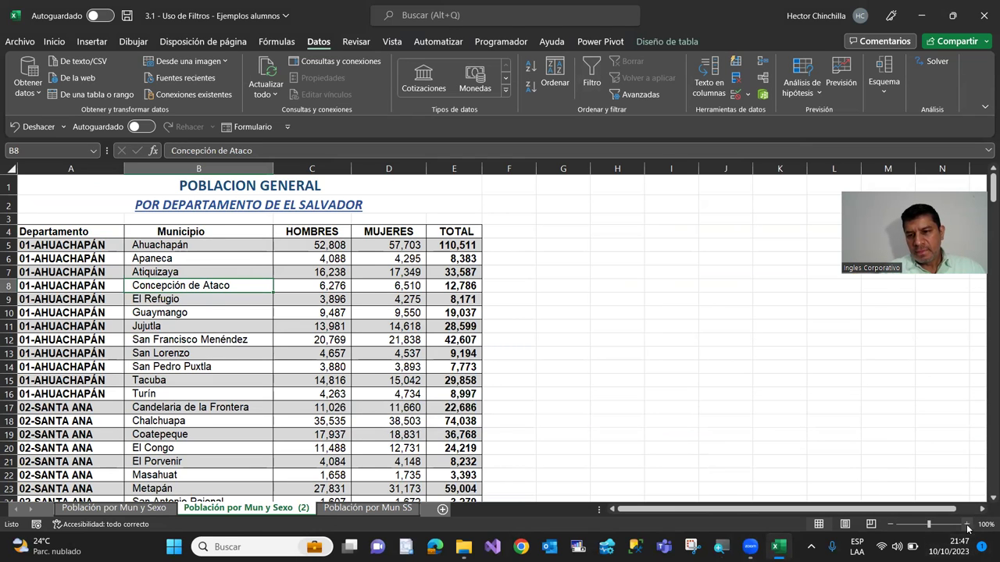
{"action": "left_click", "coordinate": [966, 525]}
{"action": "left_click", "coordinate": [966, 525]}
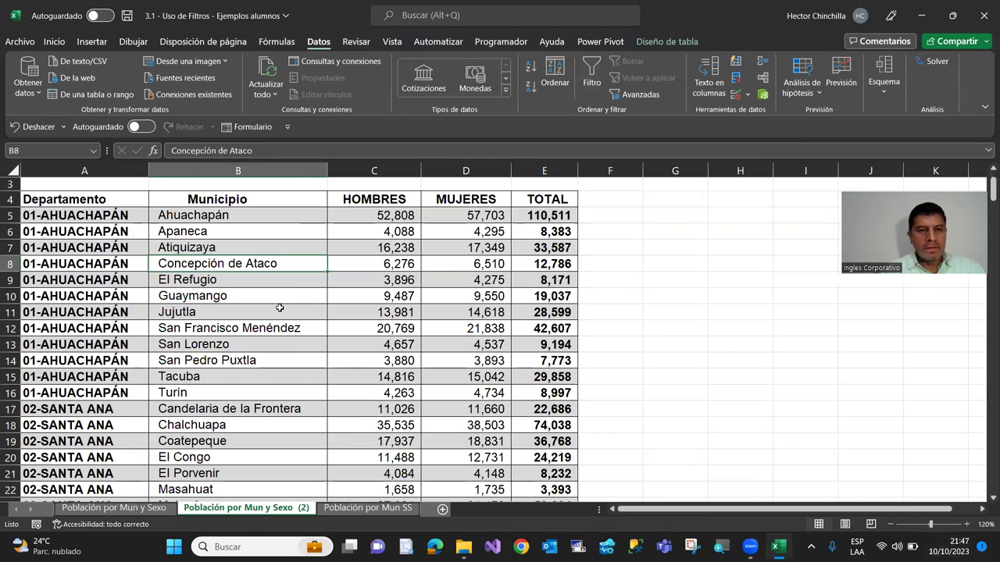
{"action": "scroll", "coordinate": [273, 301], "scroll_direction": "up", "scroll_amount": 1}
Check the POBLACION GENERAL title and subtitle, ending on the Departamento header
{"action": "left_click", "coordinate": [138, 247]}
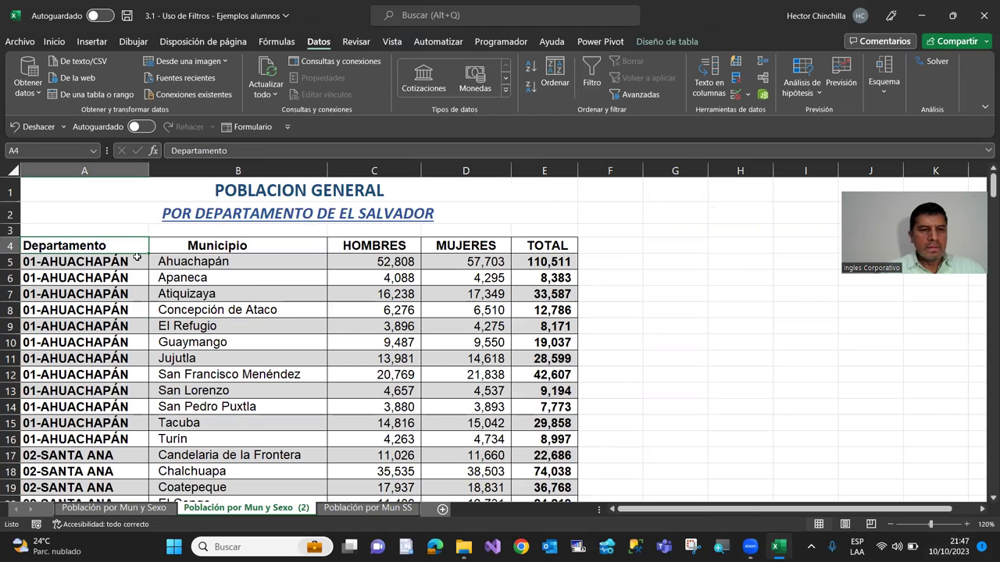
{"action": "left_click", "coordinate": [125, 342]}
{"action": "key", "text": "Up"}
{"action": "key", "text": "Up"}
{"action": "key", "text": "Up"}
{"action": "key", "text": "Up"}
{"action": "key", "text": "Up"}
{"action": "key", "text": "Up"}
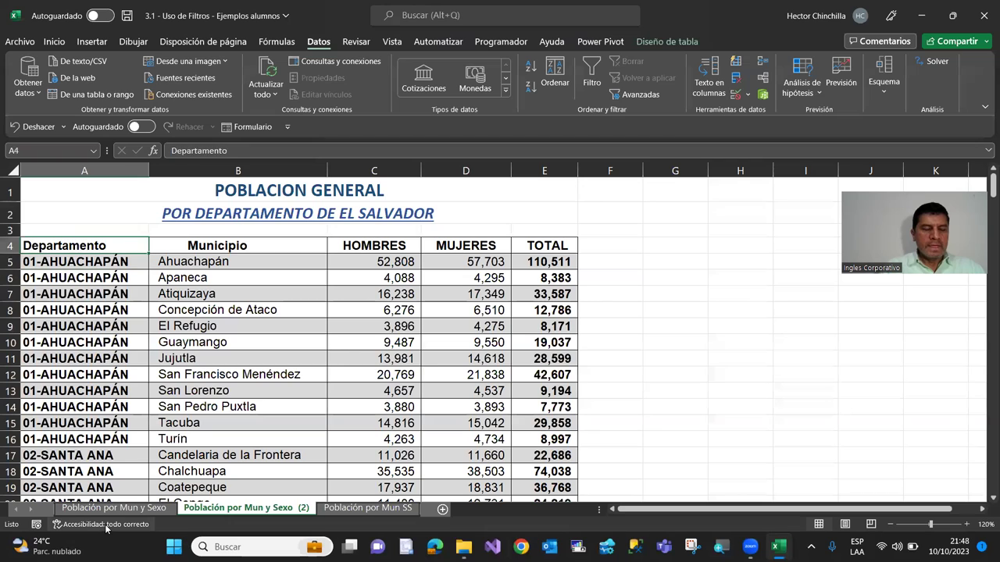
{"action": "key", "text": "Up"}
{"action": "key", "text": "Up"}
{"action": "key", "text": "Up"}
{"action": "key", "text": "Down"}
{"action": "key", "text": "Up"}
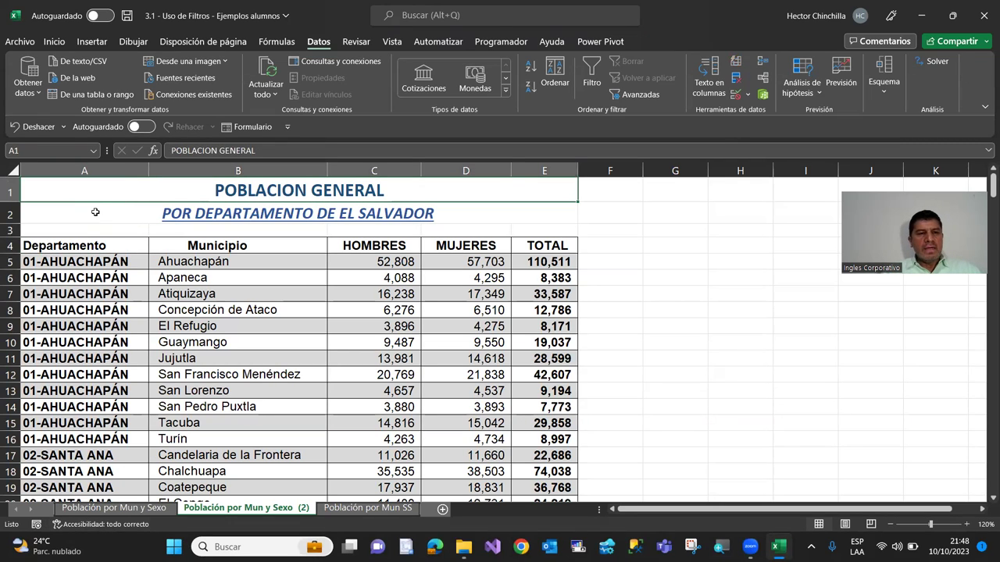
{"action": "key", "text": "Down"}
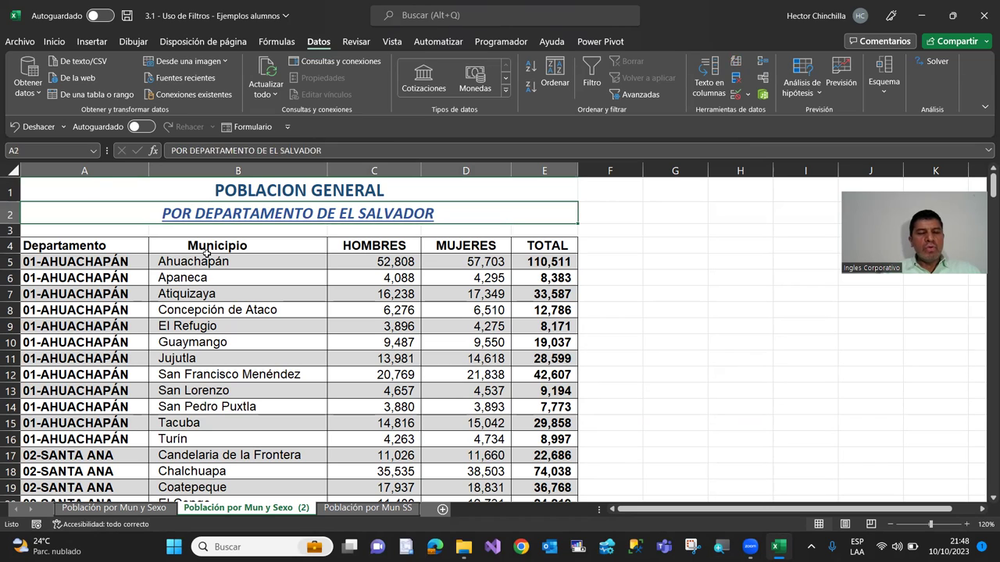
{"action": "key", "text": "Down"}
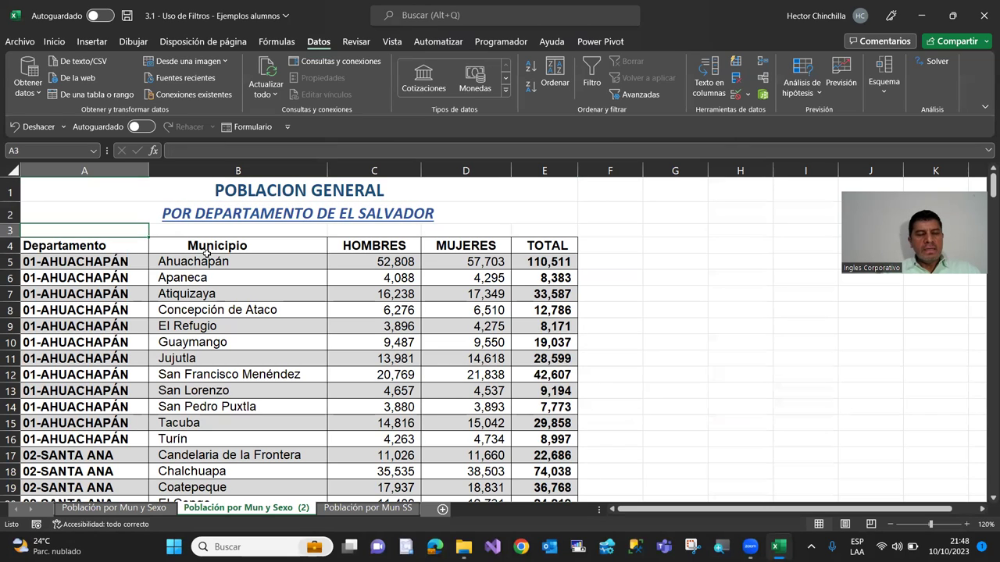
{"action": "key", "text": "Down"}
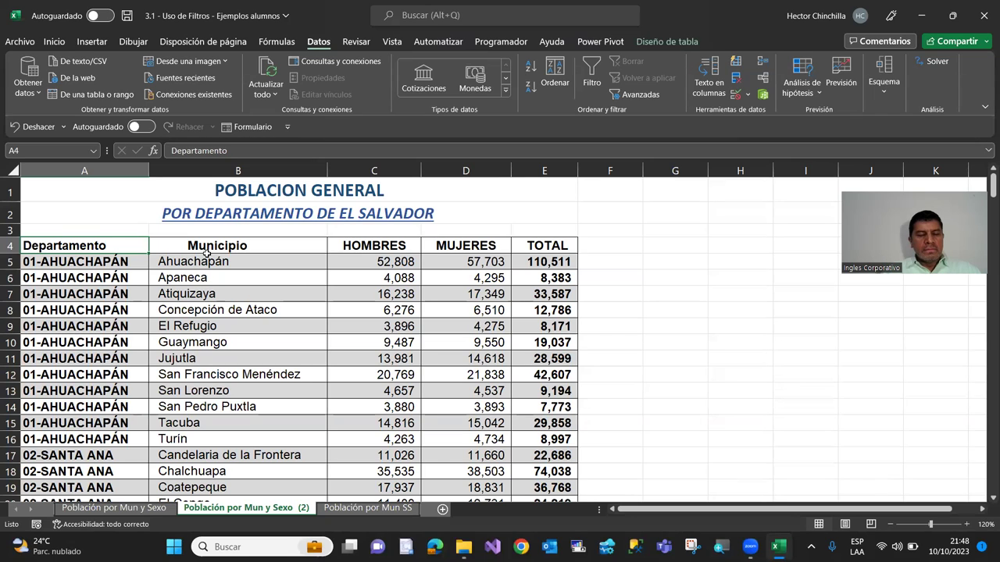
{"action": "key", "text": "Down"}
{"action": "key", "text": "Down"}
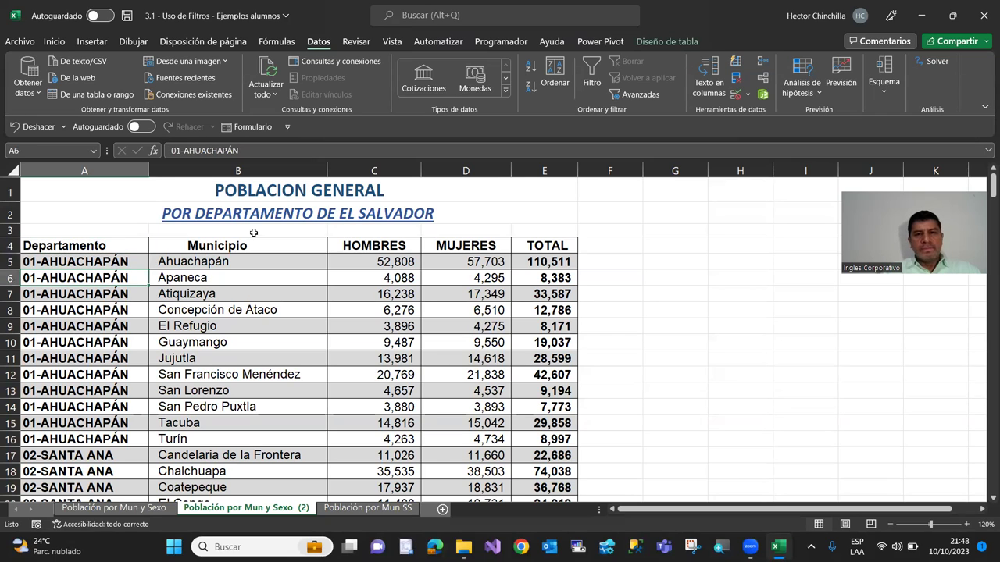
{"action": "left_click", "coordinate": [582, 82]}
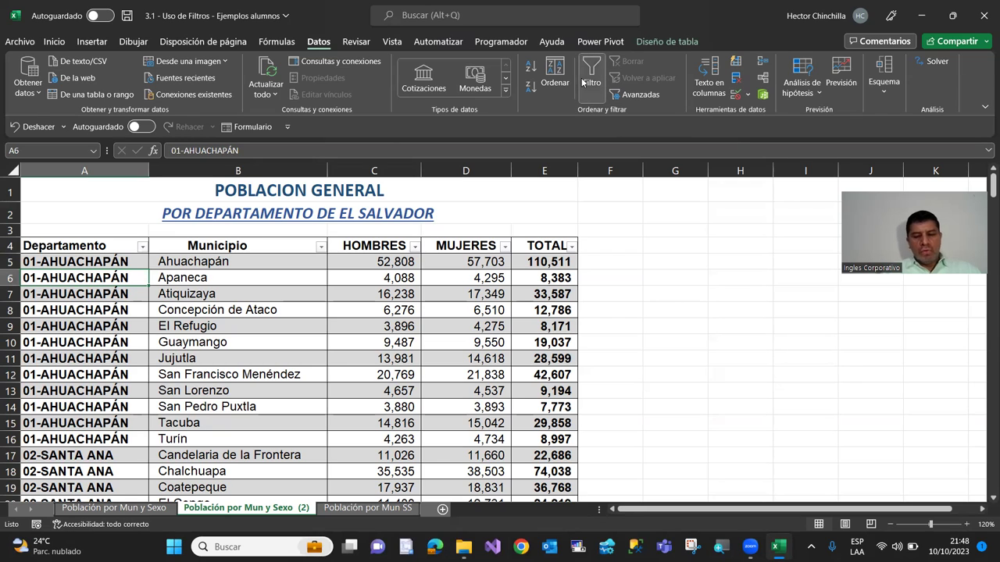
{"action": "key", "text": "ctrl+z"}
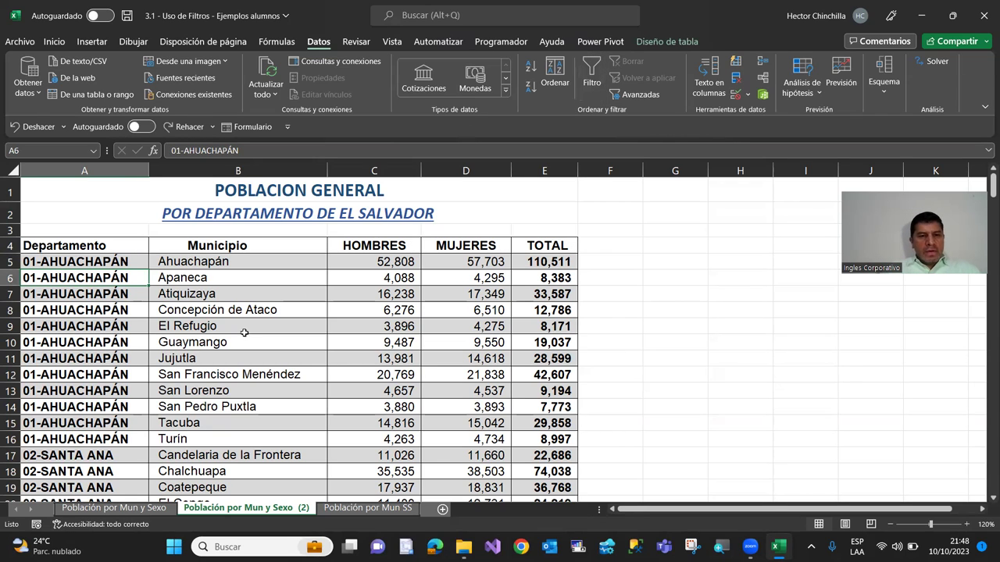
{"action": "left_click", "coordinate": [230, 315]}
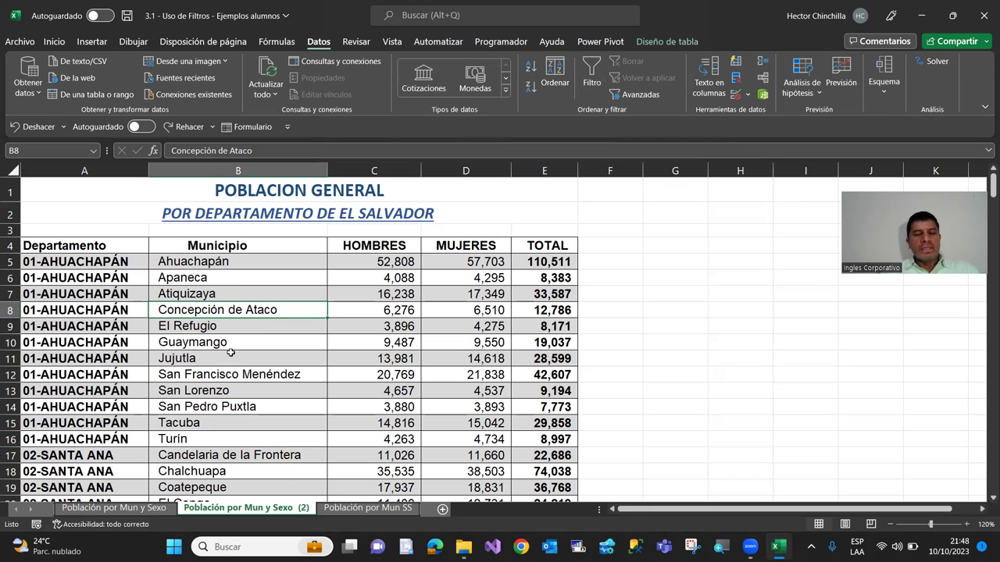
{"action": "scroll", "coordinate": [203, 332], "scroll_direction": "down", "scroll_amount": 1}
{"action": "scroll", "coordinate": [203, 332], "scroll_direction": "down", "scroll_amount": 2}
{"action": "scroll", "coordinate": [203, 331], "scroll_direction": "down", "scroll_amount": 2}
{"action": "scroll", "coordinate": [203, 331], "scroll_direction": "up", "scroll_amount": 3}
{"action": "scroll", "coordinate": [203, 332], "scroll_direction": "up", "scroll_amount": 2}
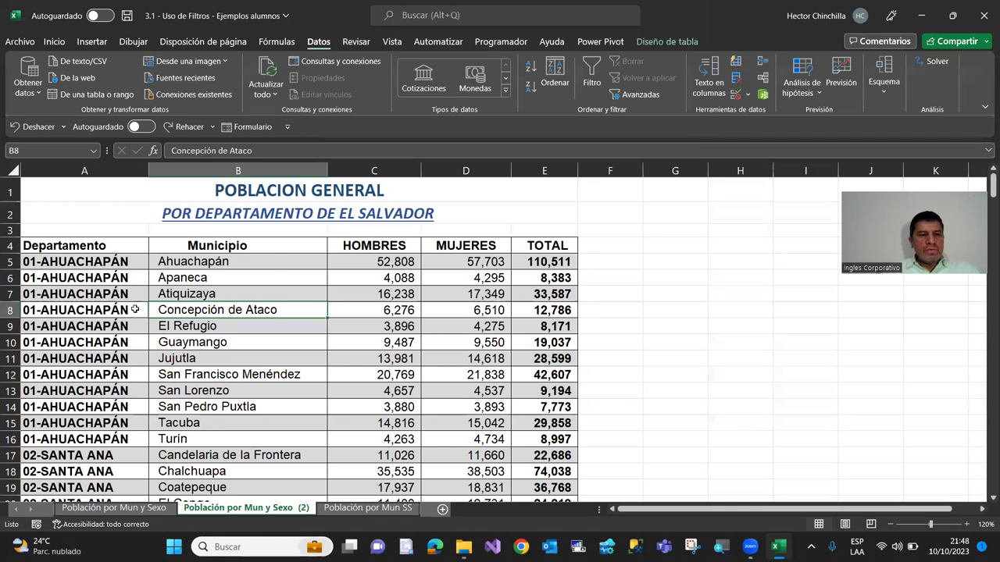
Back on the (2) sheet, select a table cell and apply Datos > Filtro to the headers
{"action": "left_click", "coordinate": [100, 509]}
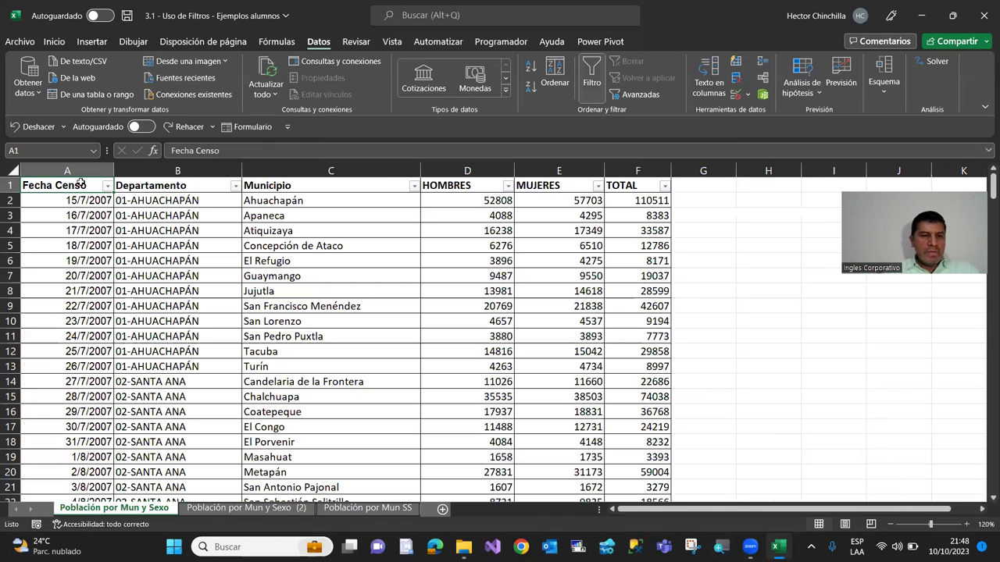
{"action": "left_click", "coordinate": [223, 509]}
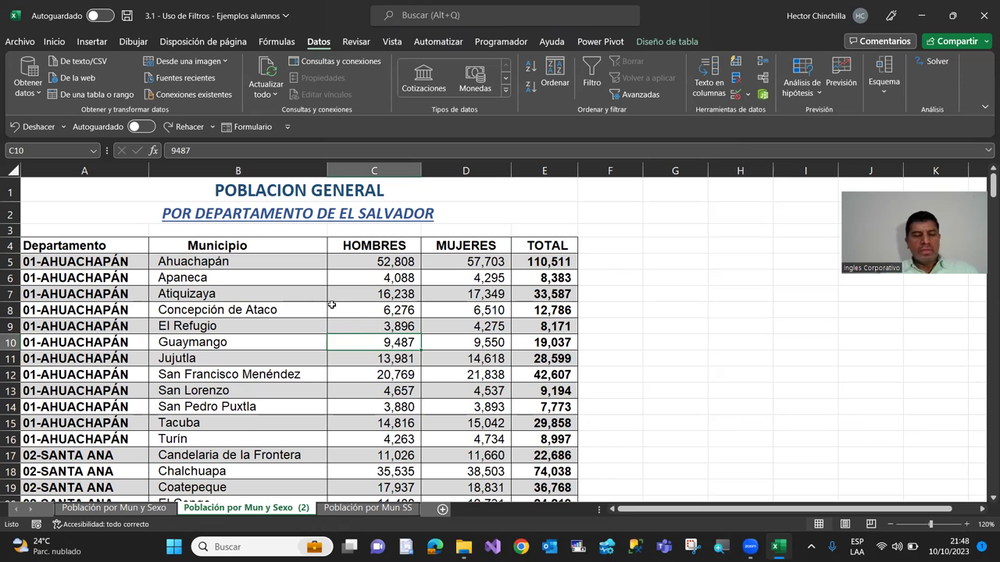
{"action": "left_click", "coordinate": [258, 293]}
{"action": "left_click", "coordinate": [219, 357]}
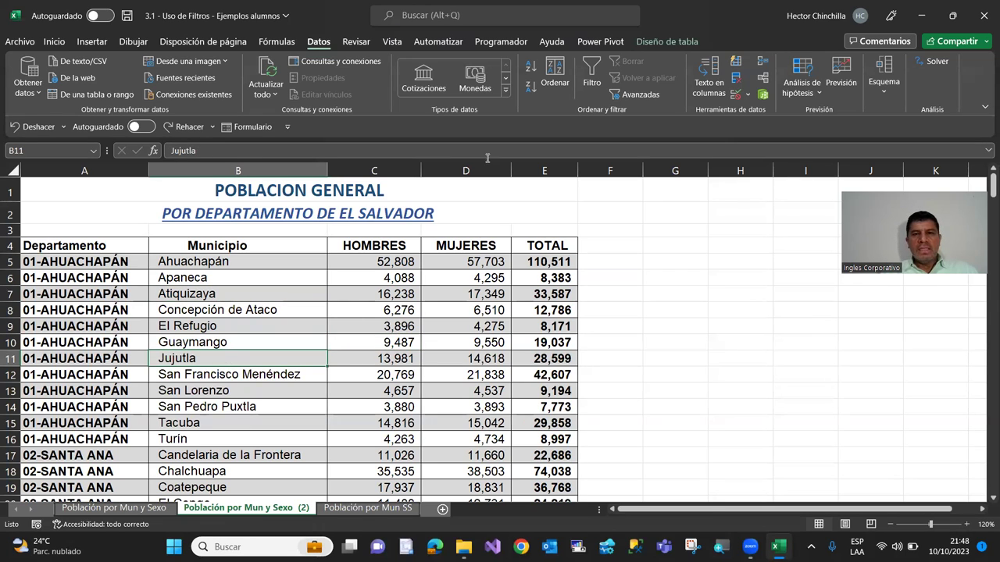
{"action": "left_click", "coordinate": [590, 78]}
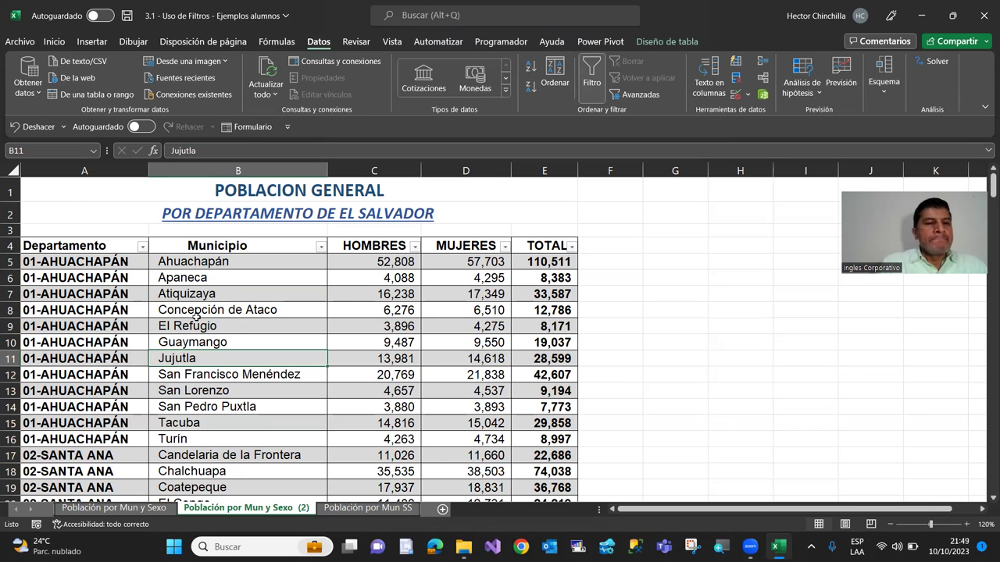
{"action": "scroll", "coordinate": [162, 262], "scroll_direction": "down", "scroll_amount": 1}
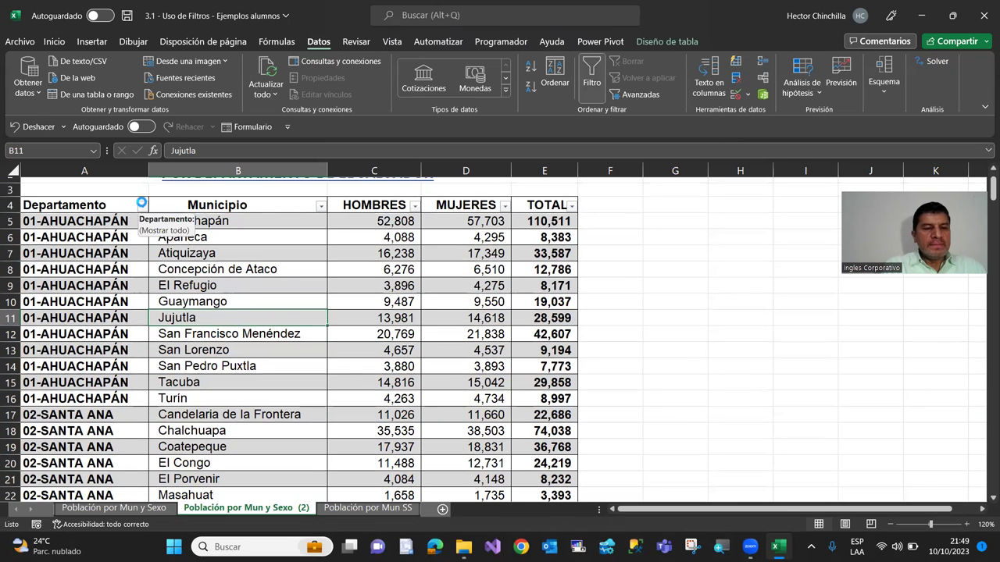
{"action": "left_click", "coordinate": [142, 205]}
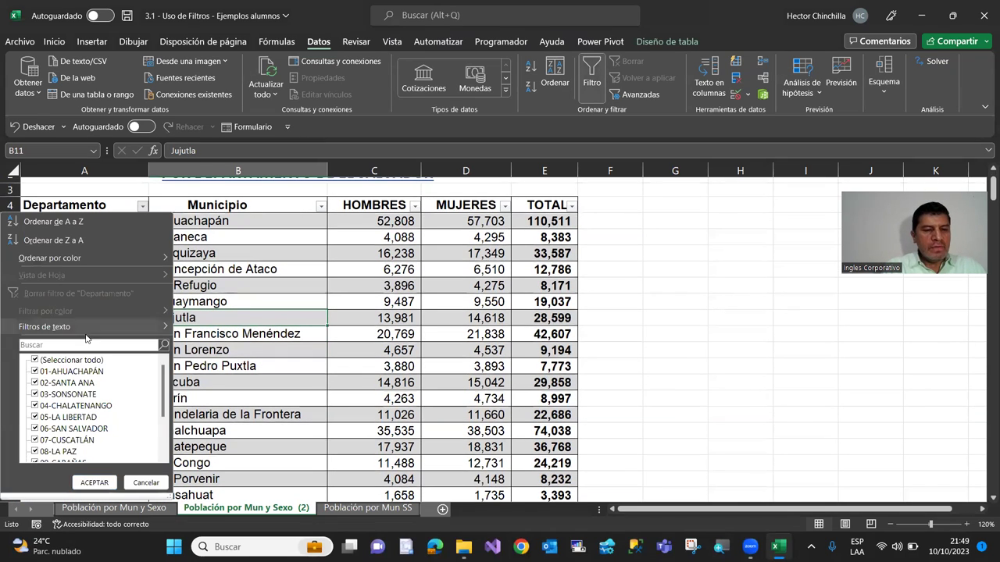
{"action": "left_click", "coordinate": [144, 482]}
{"action": "left_click", "coordinate": [188, 306]}
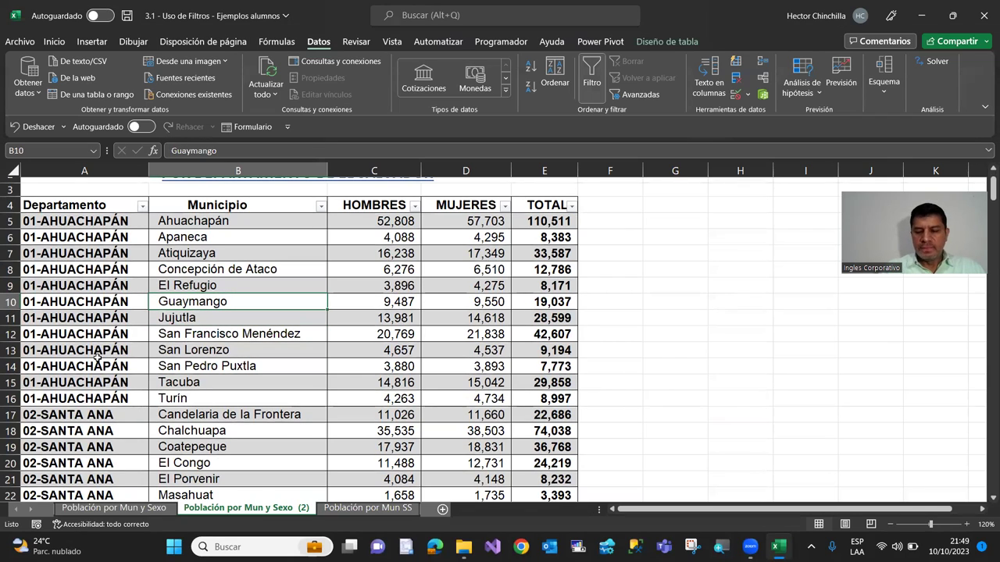
{"action": "key", "text": "Left"}
{"action": "key", "text": "Right"}
{"action": "key", "text": "Right"}
{"action": "key", "text": "Right"}
{"action": "key", "text": "Right"}
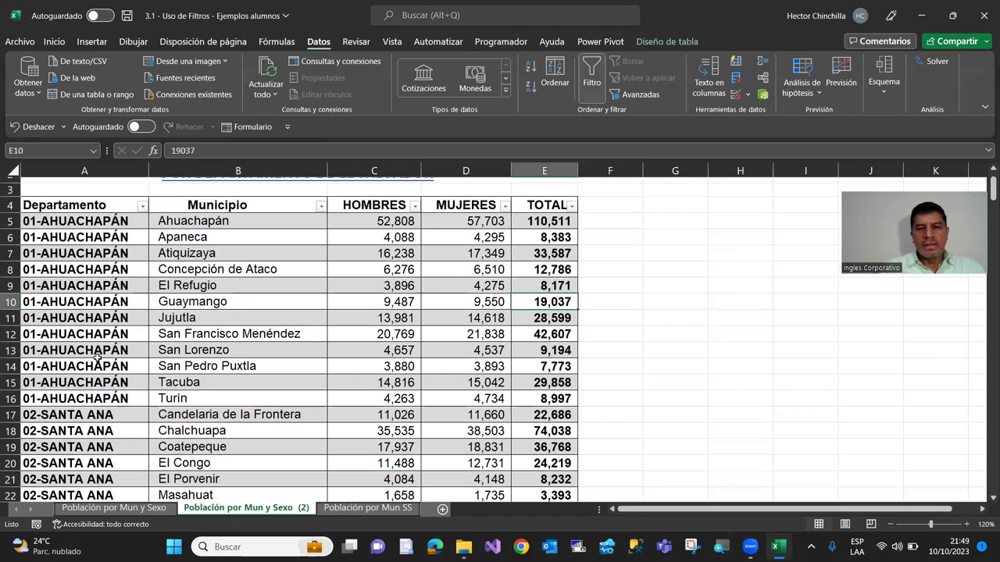
{"action": "left_click", "coordinate": [330, 240]}
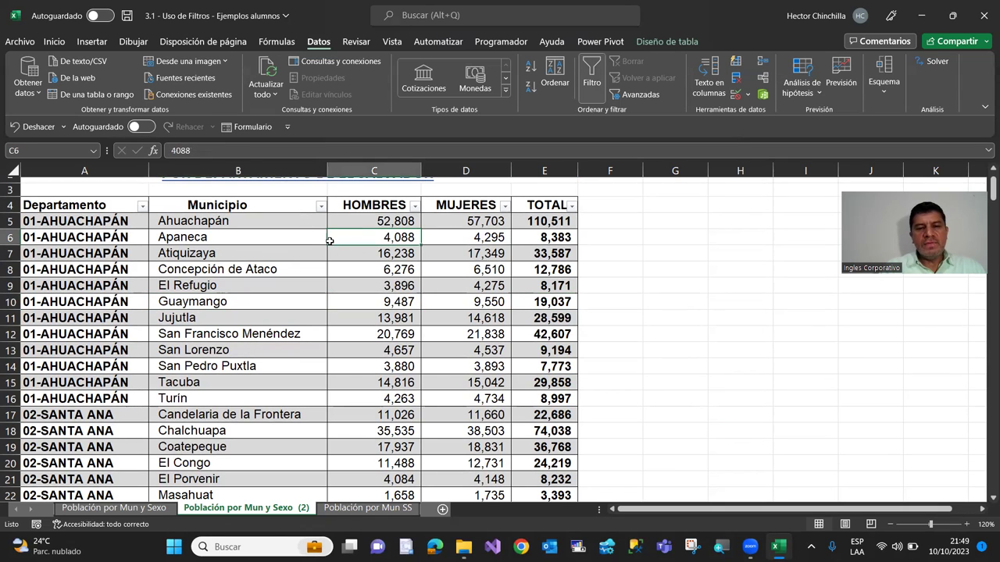
{"action": "left_click", "coordinate": [341, 275]}
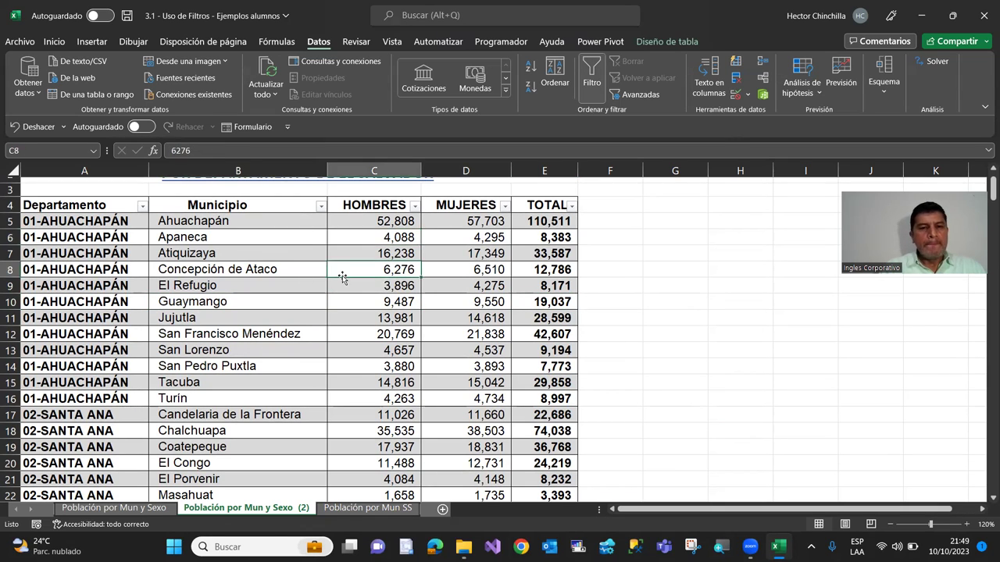
{"action": "left_click", "coordinate": [141, 225]}
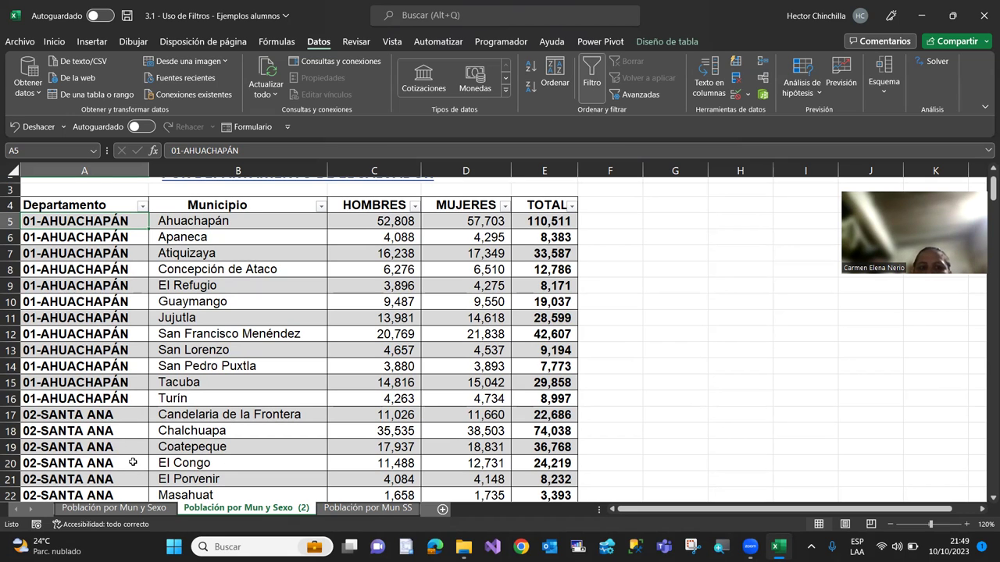
{"action": "left_click", "coordinate": [114, 507]}
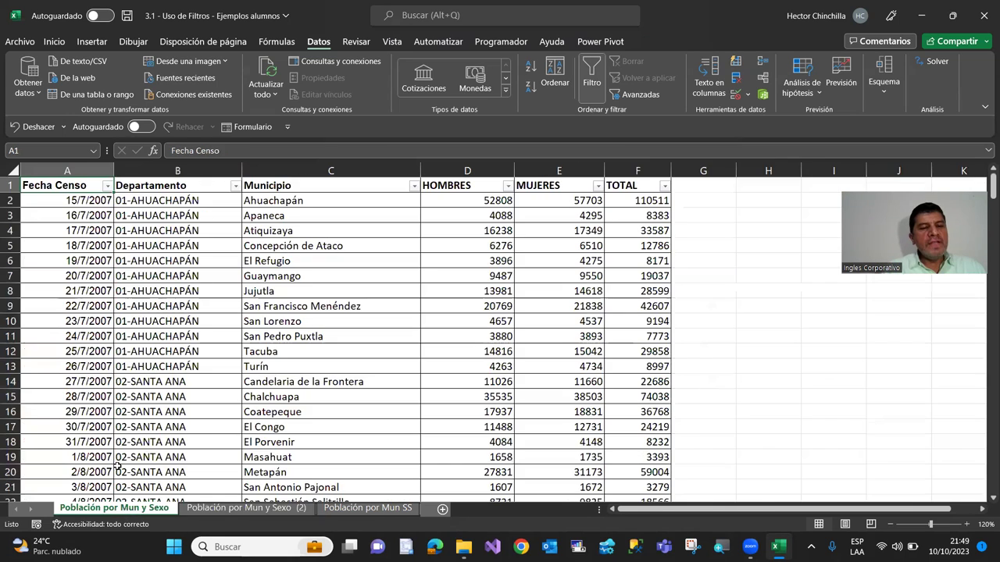
{"action": "left_click", "coordinate": [153, 189]}
{"action": "left_click", "coordinate": [268, 188]}
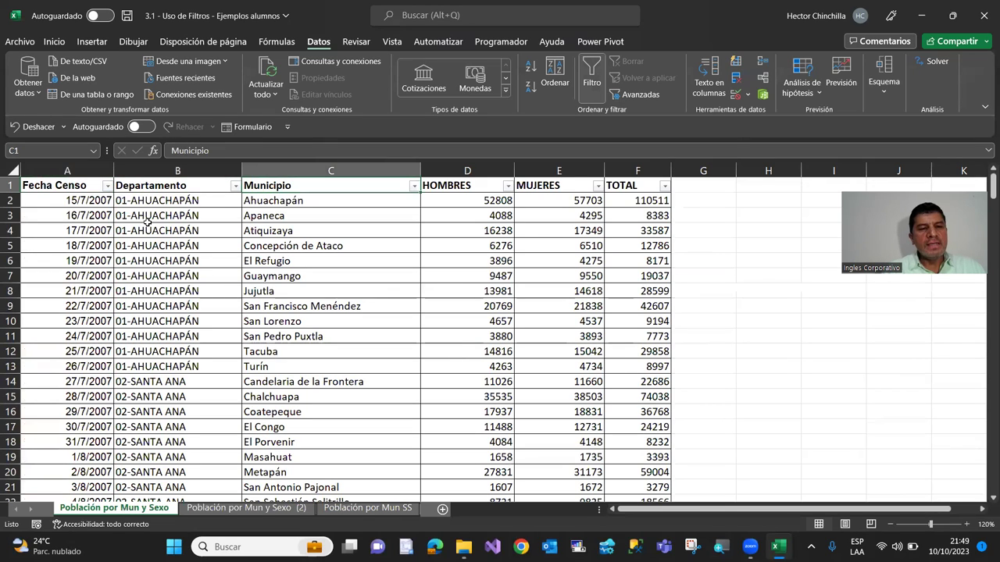
{"action": "left_click", "coordinate": [227, 508]}
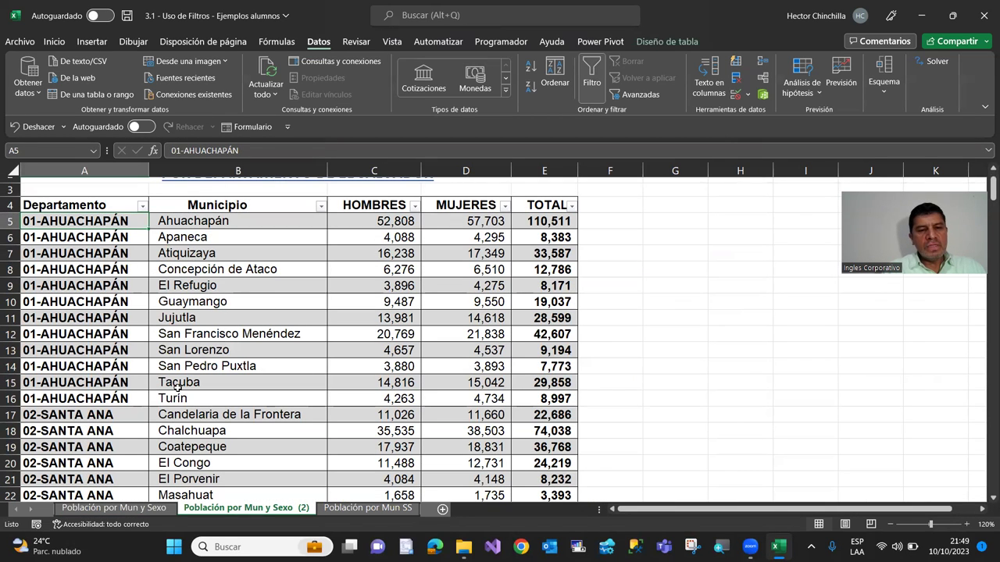
{"action": "left_click", "coordinate": [234, 353]}
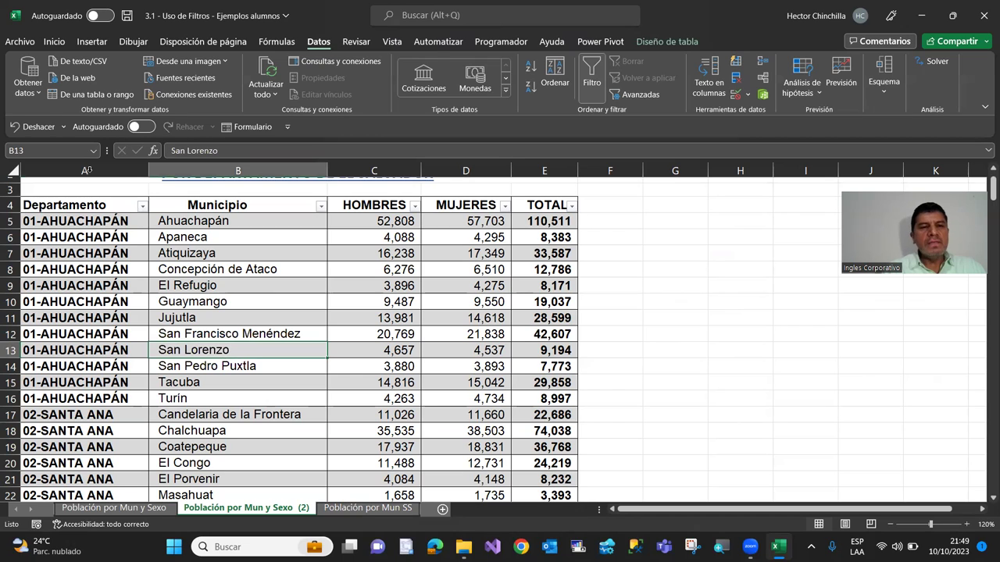
{"action": "left_click", "coordinate": [587, 84]}
{"action": "left_click", "coordinate": [587, 83]}
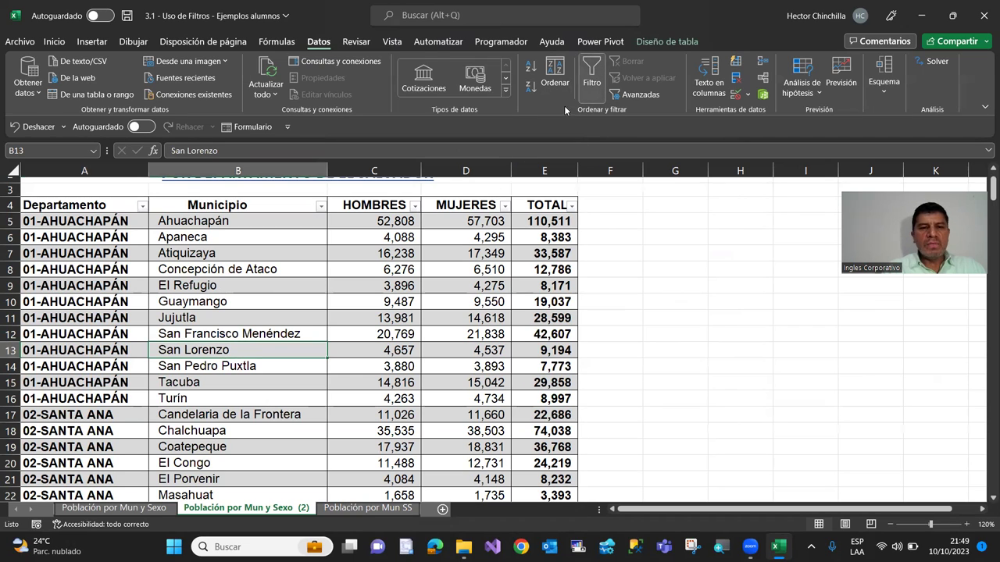
{"action": "left_click", "coordinate": [257, 255]}
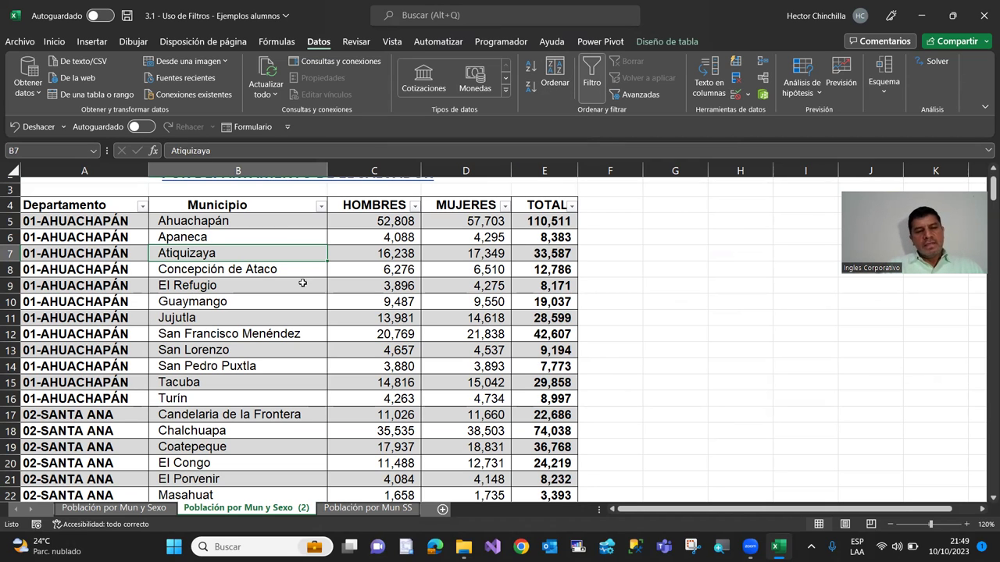
{"action": "left_click", "coordinate": [111, 508]}
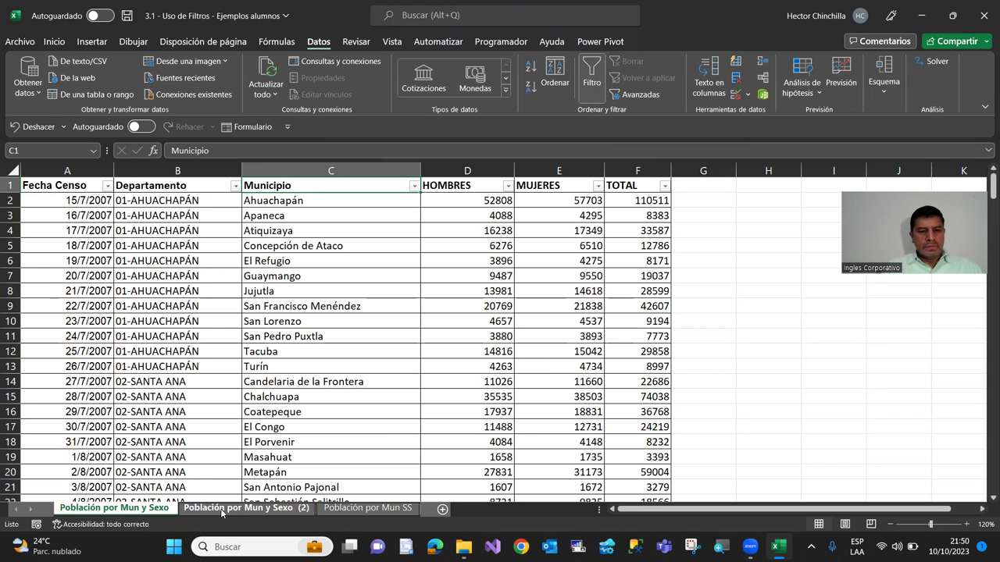
{"action": "left_click", "coordinate": [223, 510]}
{"action": "left_click", "coordinate": [156, 321]}
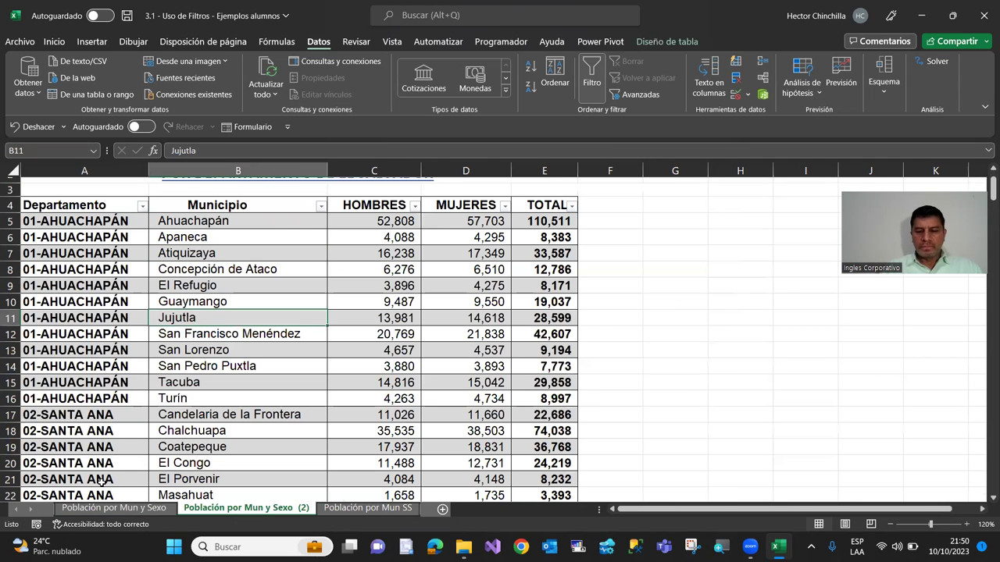
{"action": "key", "text": "Left"}
{"action": "key", "text": "Up"}
{"action": "key", "text": "Up"}
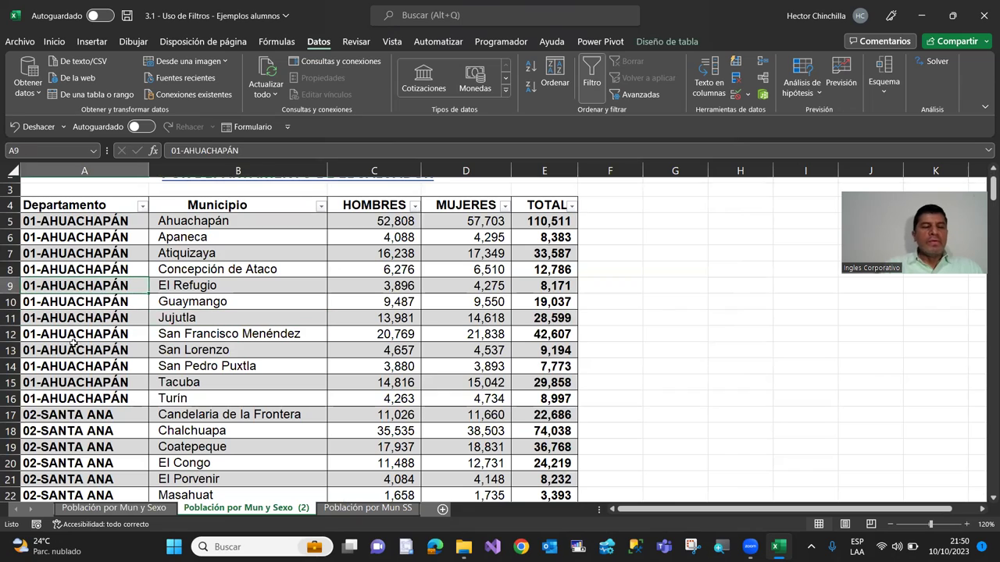
{"action": "scroll", "coordinate": [92, 339], "scroll_direction": "up", "scroll_amount": 1}
{"action": "scroll", "coordinate": [92, 339], "scroll_direction": "down", "scroll_amount": 2}
{"action": "scroll", "coordinate": [96, 336], "scroll_direction": "up", "scroll_amount": 1}
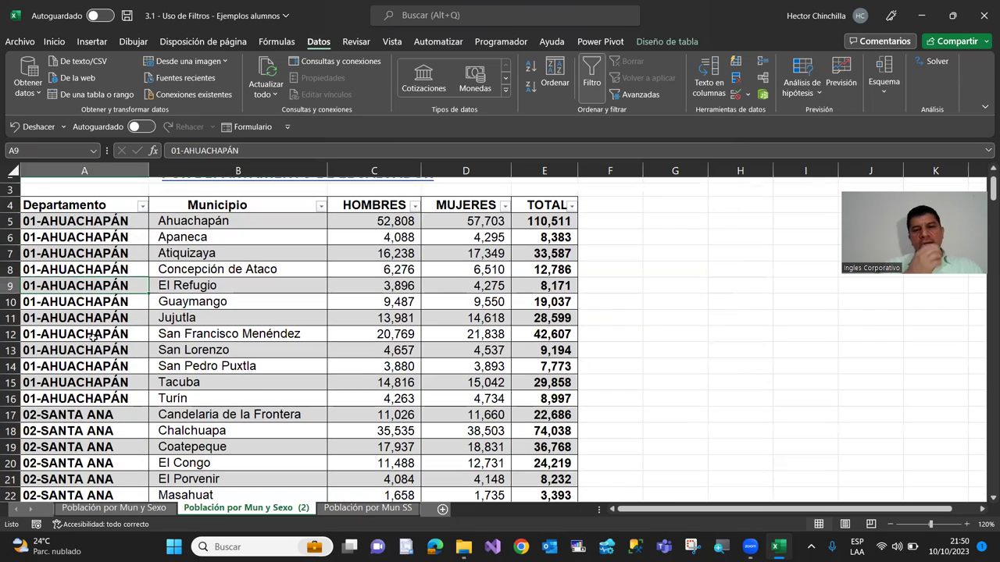
{"action": "scroll", "coordinate": [99, 334], "scroll_direction": "up", "scroll_amount": 1}
{"action": "scroll", "coordinate": [99, 334], "scroll_direction": "down", "scroll_amount": 1}
{"action": "scroll", "coordinate": [99, 334], "scroll_direction": "up", "scroll_amount": 1}
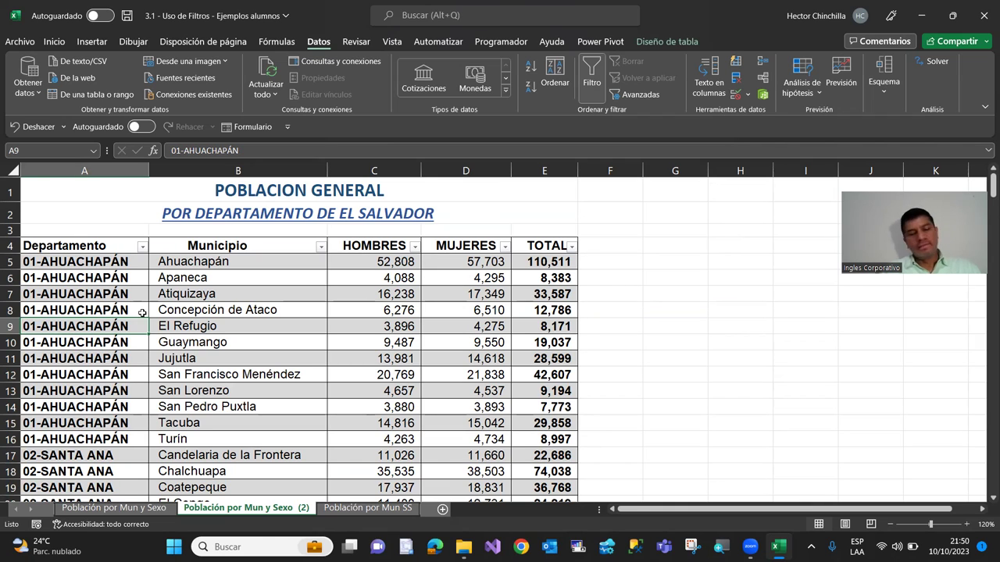
{"action": "left_click", "coordinate": [215, 313]}
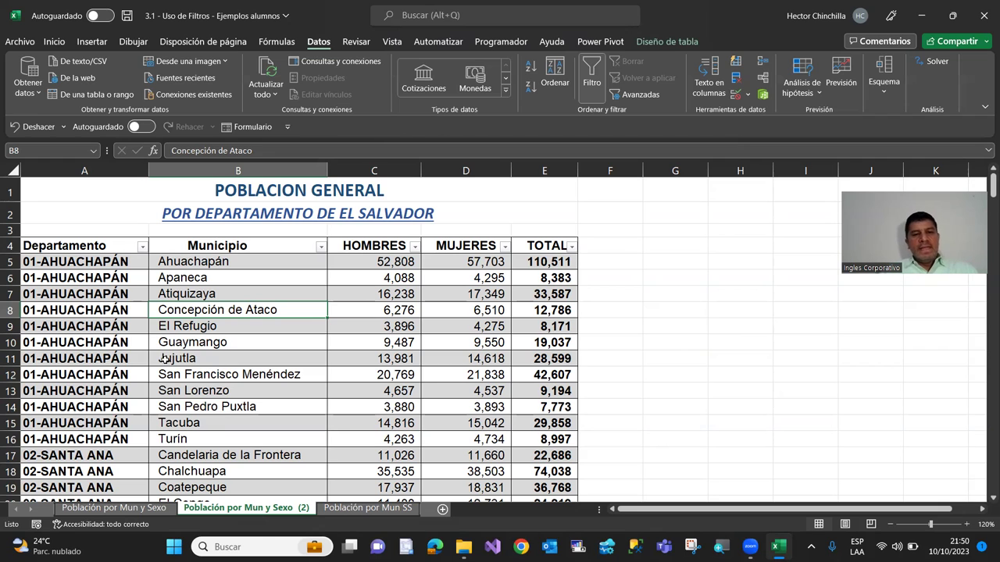
{"action": "scroll", "coordinate": [117, 387], "scroll_direction": "down", "scroll_amount": 1}
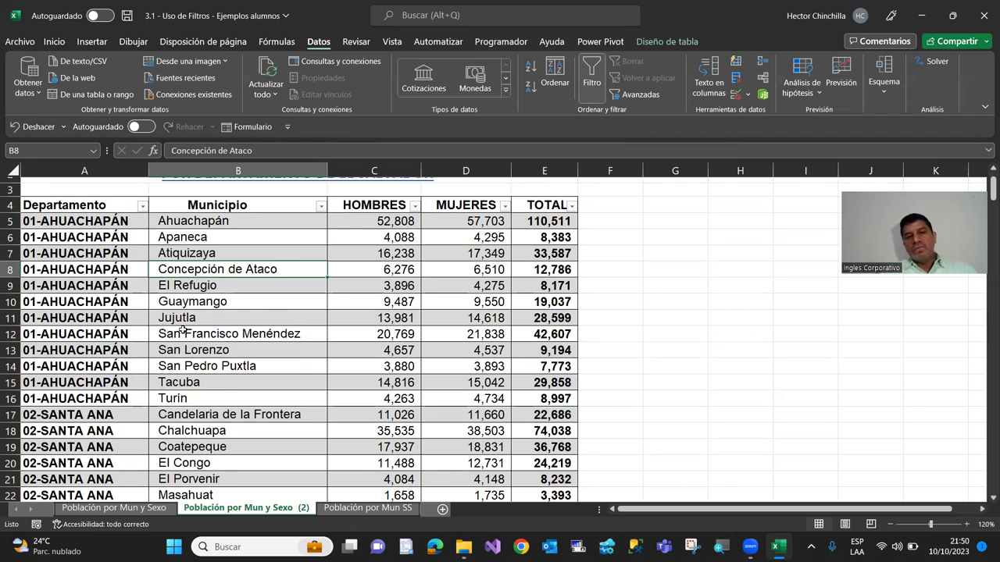
{"action": "scroll", "coordinate": [162, 329], "scroll_direction": "up", "scroll_amount": 1}
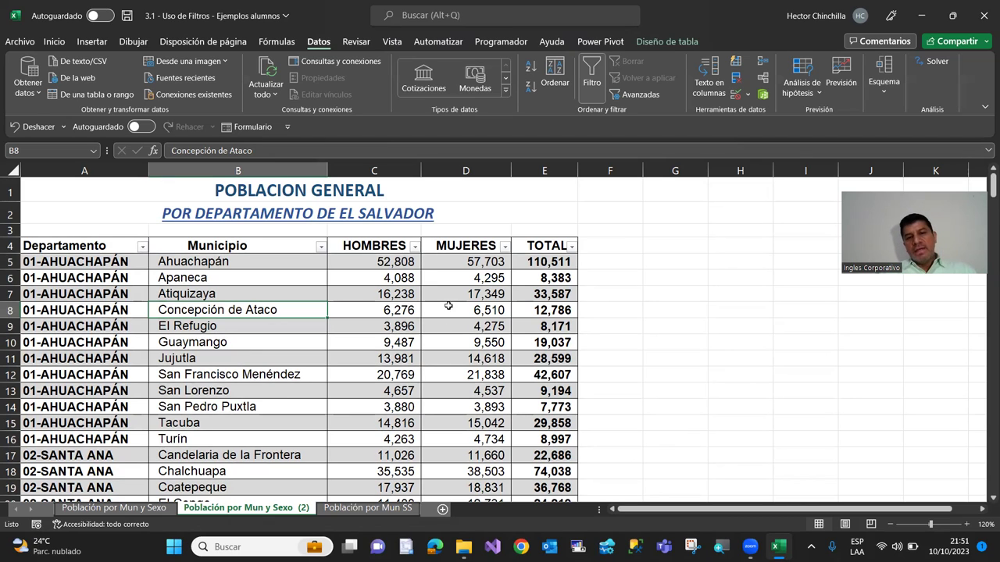
{"action": "left_click", "coordinate": [448, 262]}
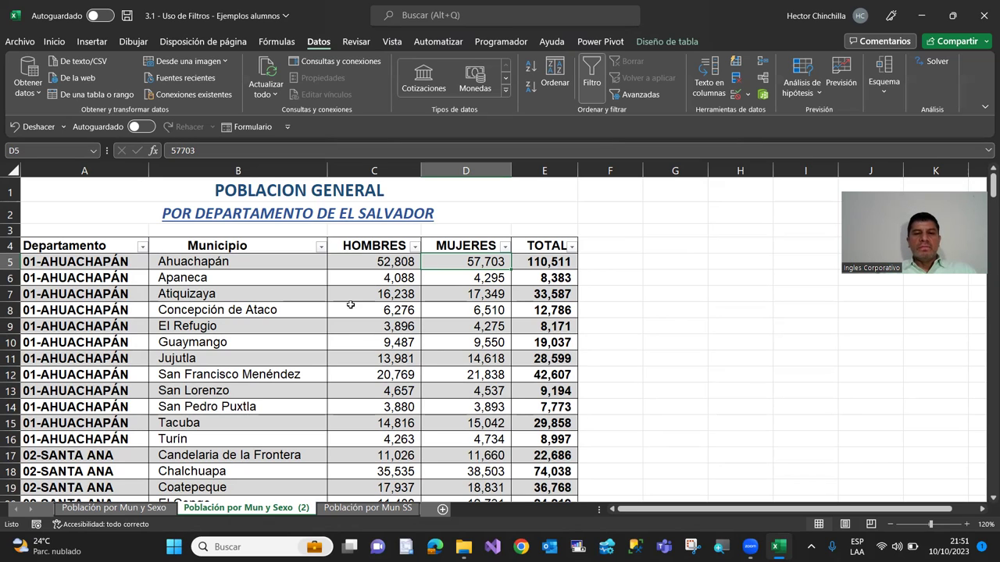
{"action": "left_click", "coordinate": [244, 264]}
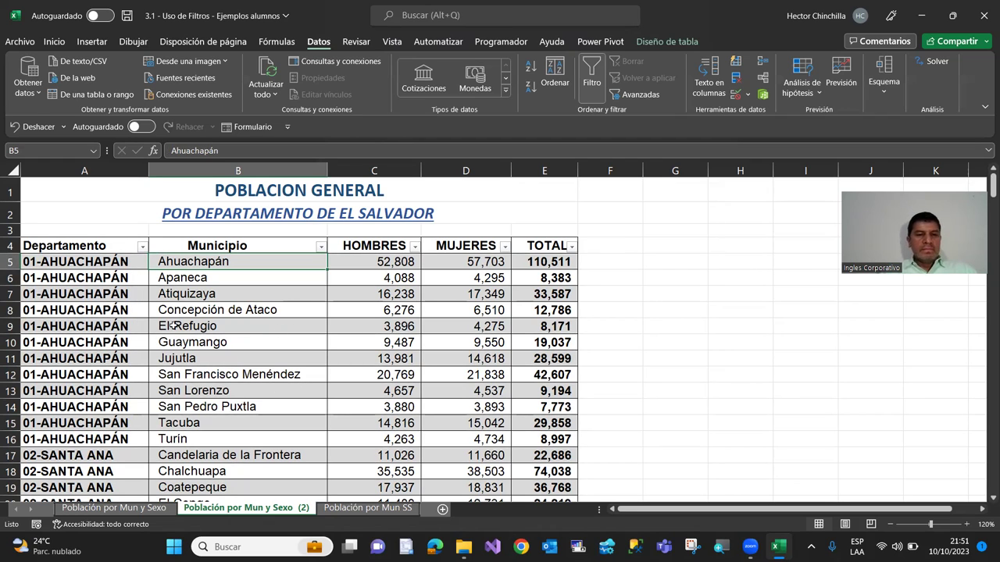
{"action": "left_click", "coordinate": [174, 325]}
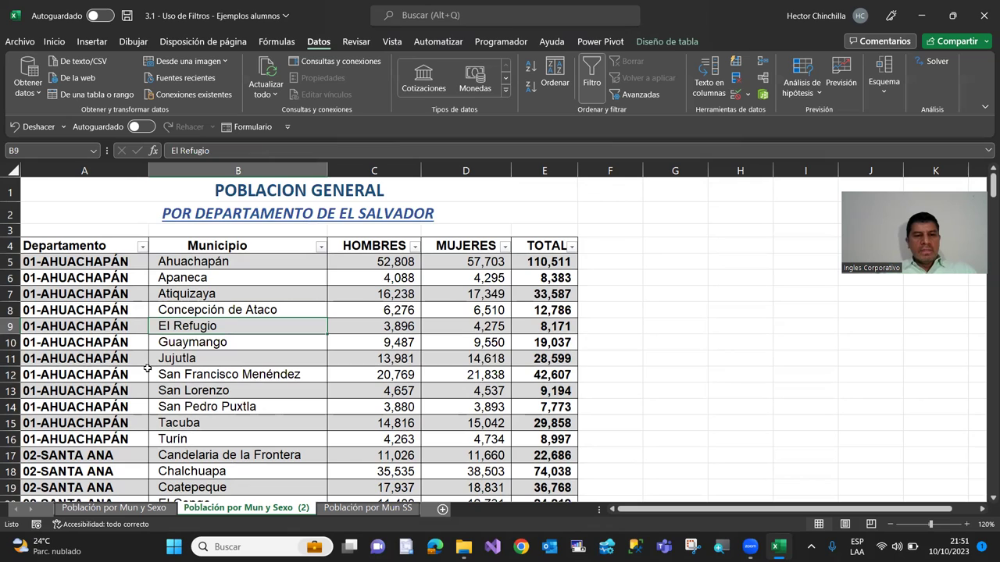
{"action": "left_click", "coordinate": [345, 267]}
{"action": "left_click", "coordinate": [198, 267]}
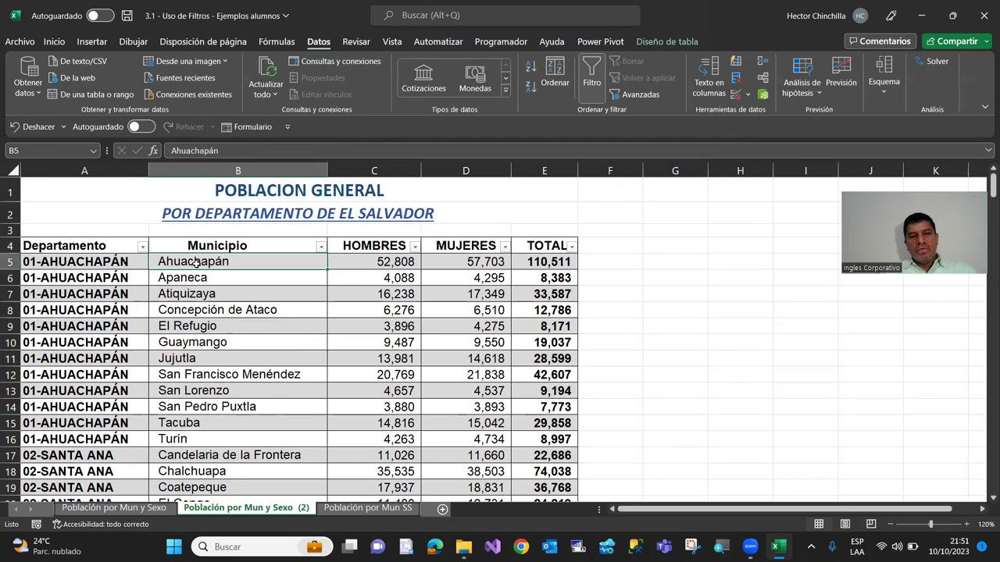
{"action": "left_click", "coordinate": [436, 264]}
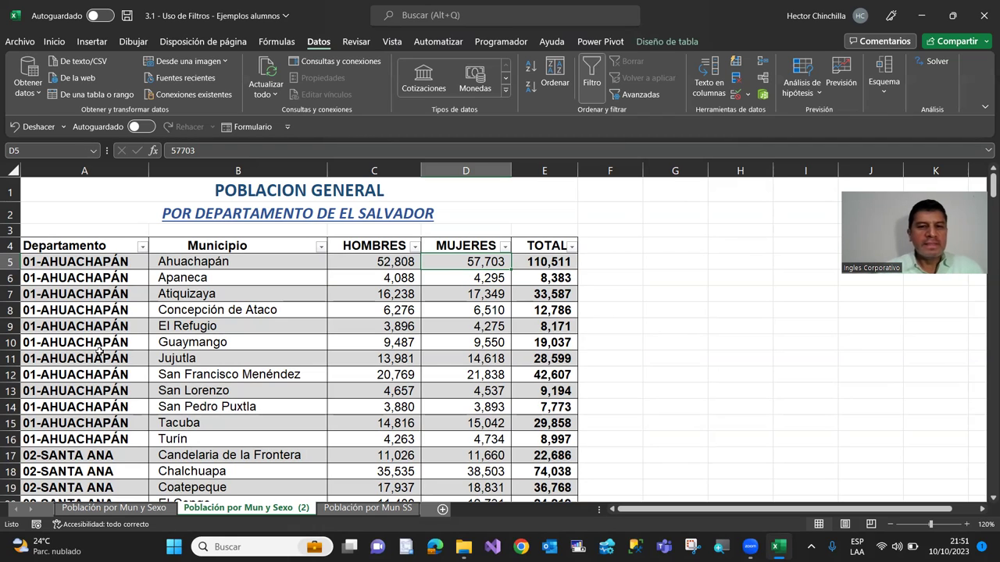
Preview a Formato condicional 'Entre' highlight rule for MUJERES, then cancel it
{"action": "left_click", "coordinate": [53, 43]}
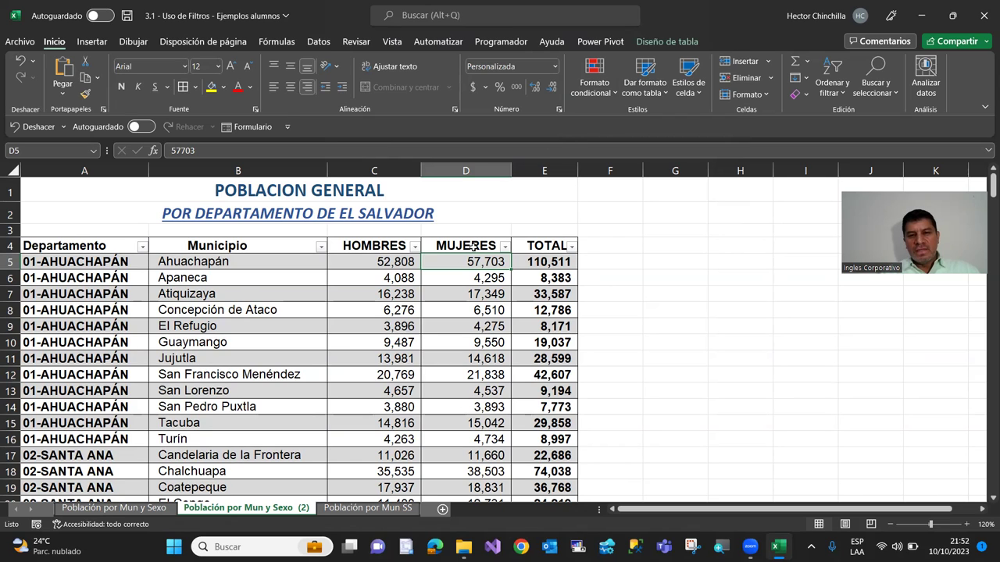
{"action": "left_click", "coordinate": [616, 95]}
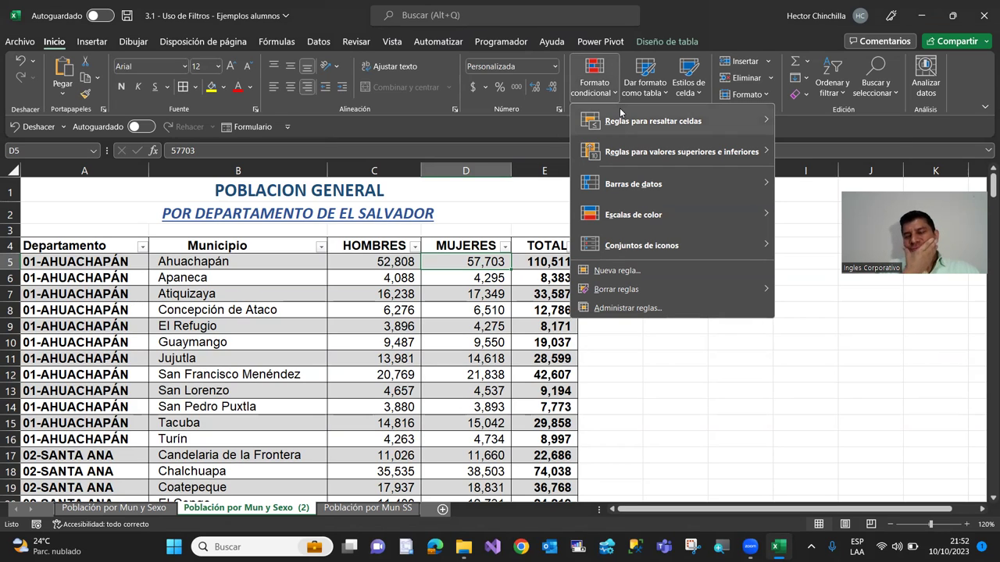
{"action": "mouse_move", "coordinate": [622, 113]}
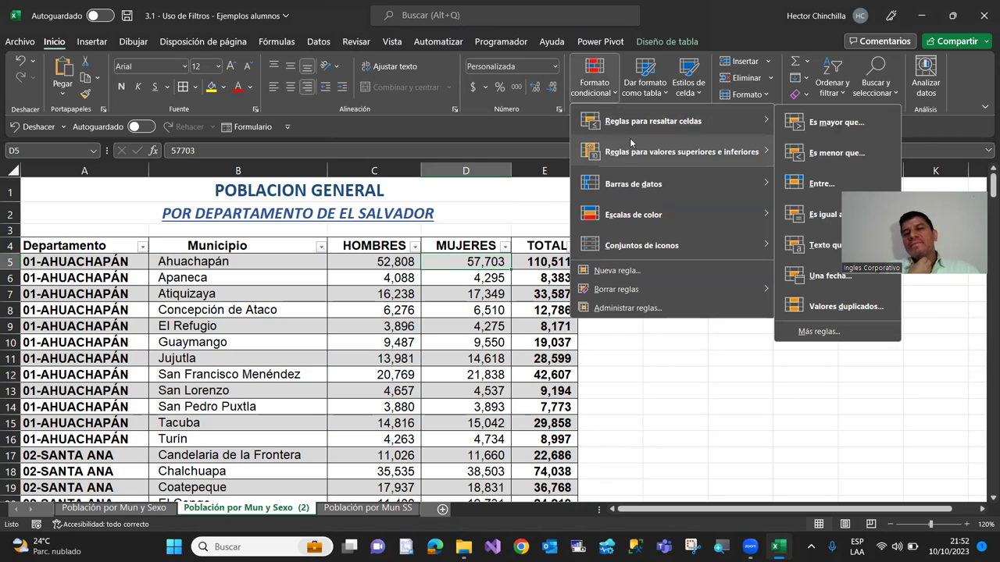
{"action": "mouse_move", "coordinate": [630, 152]}
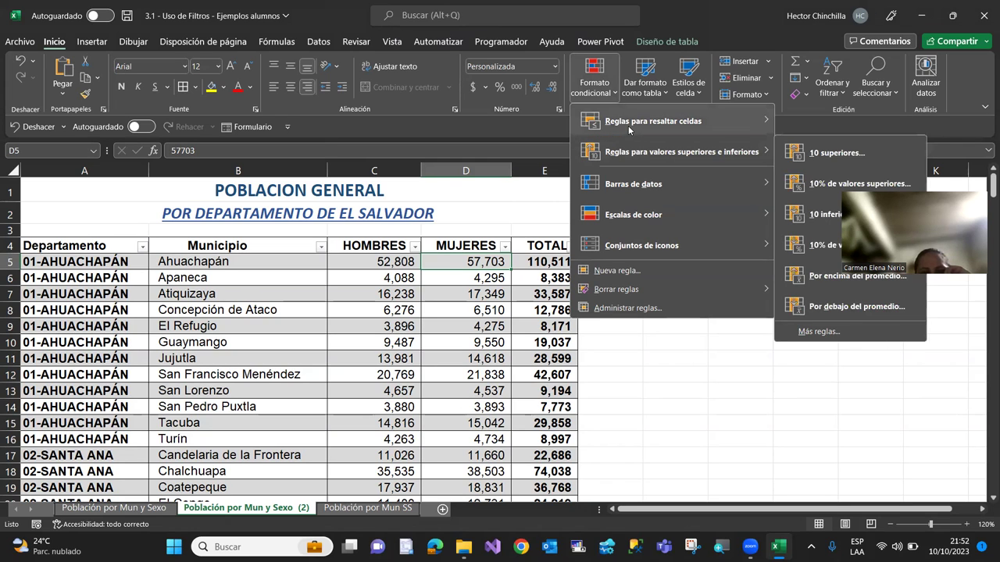
{"action": "mouse_move", "coordinate": [628, 129]}
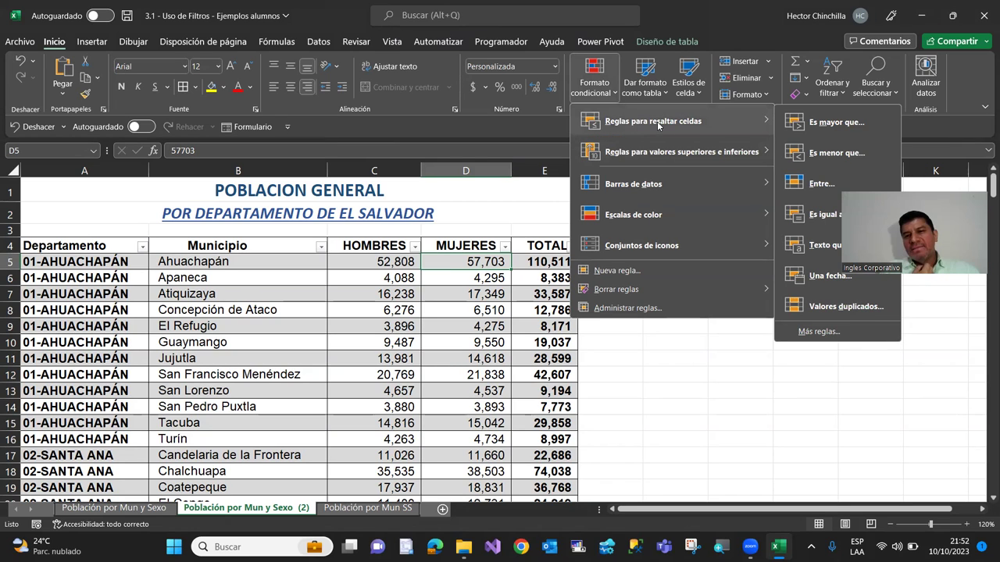
{"action": "left_click", "coordinate": [801, 186]}
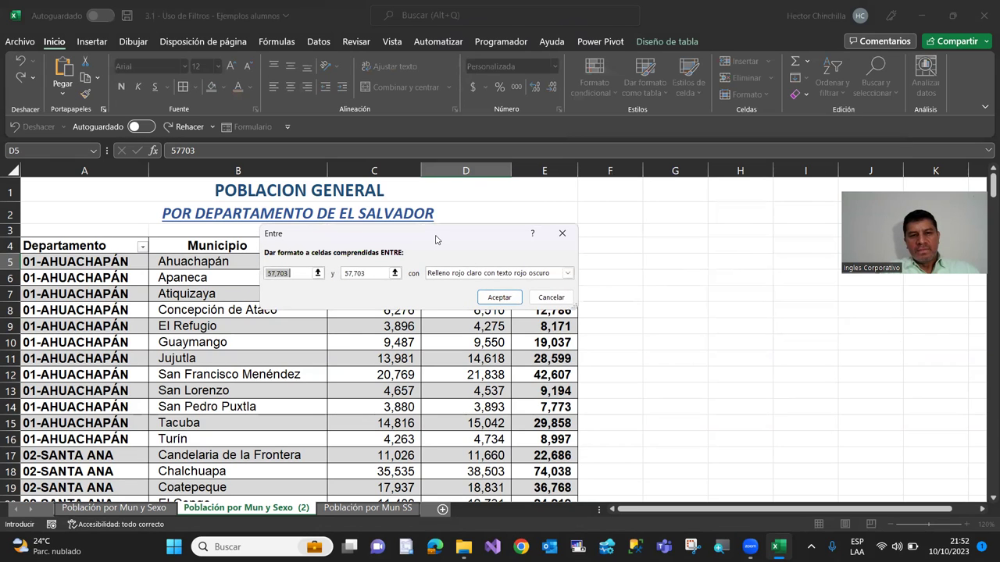
{"action": "left_click_drag", "start_coordinate": [456, 236], "coordinate": [720, 208]}
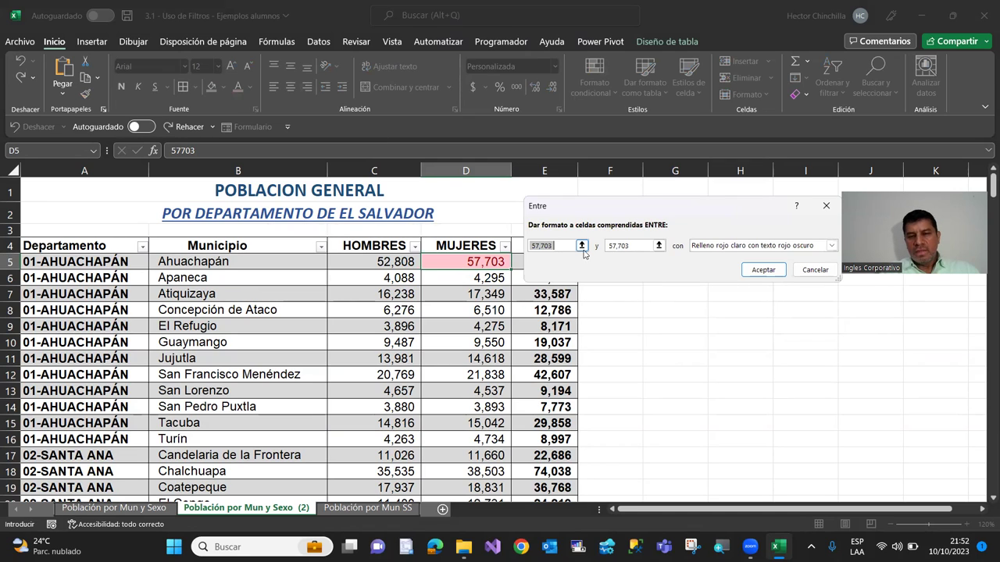
{"action": "left_click", "coordinate": [812, 269]}
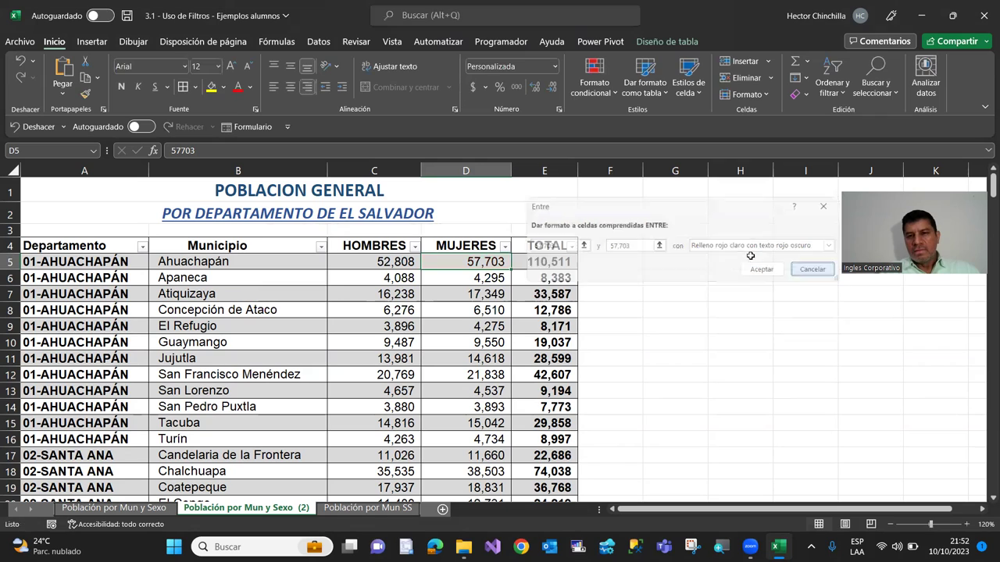
Add a 'greater than 75000' rule with light red fill and dark red text
{"action": "left_click", "coordinate": [613, 95]}
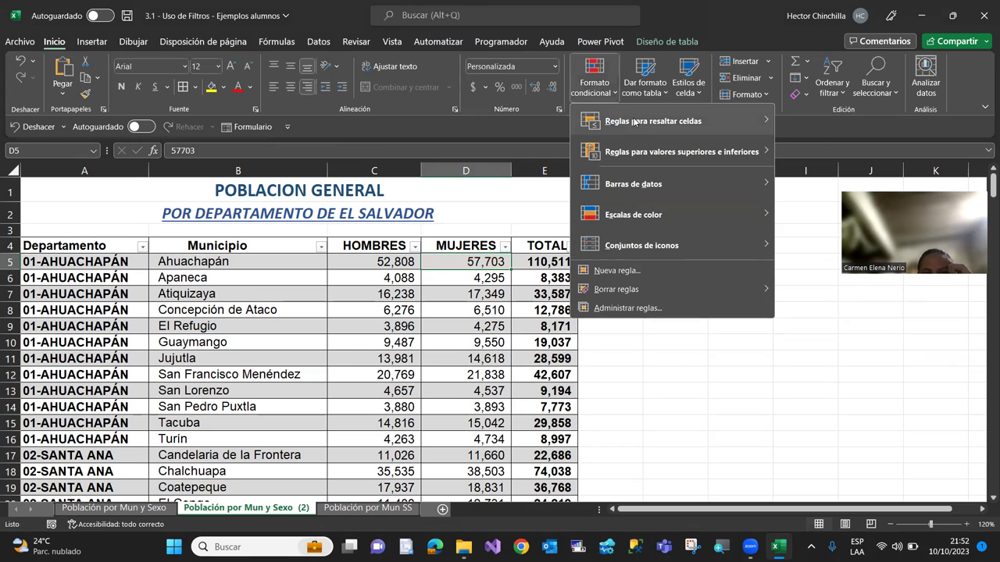
{"action": "mouse_move", "coordinate": [637, 125]}
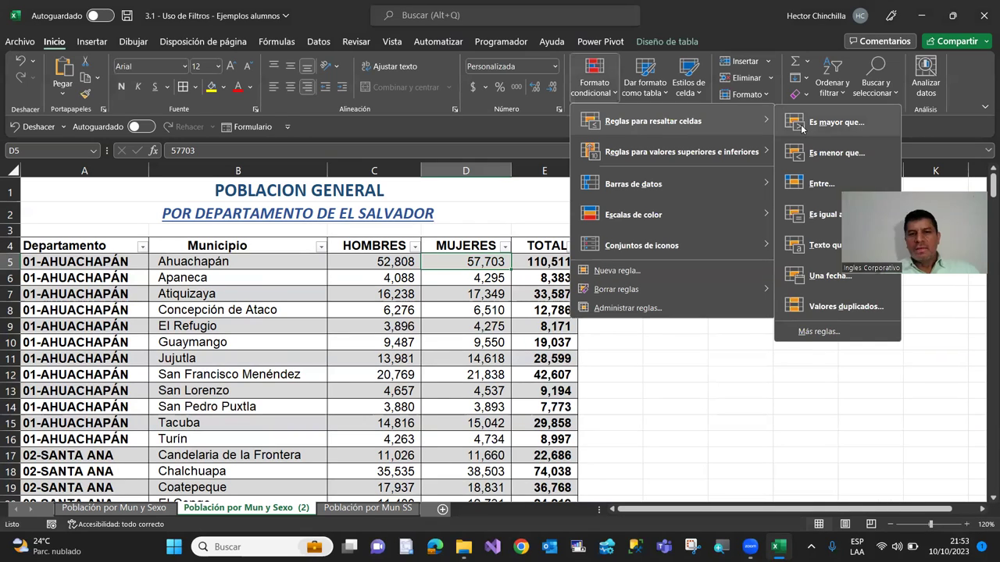
{"action": "left_click", "coordinate": [802, 127]}
{"action": "type", "text": "75000"}
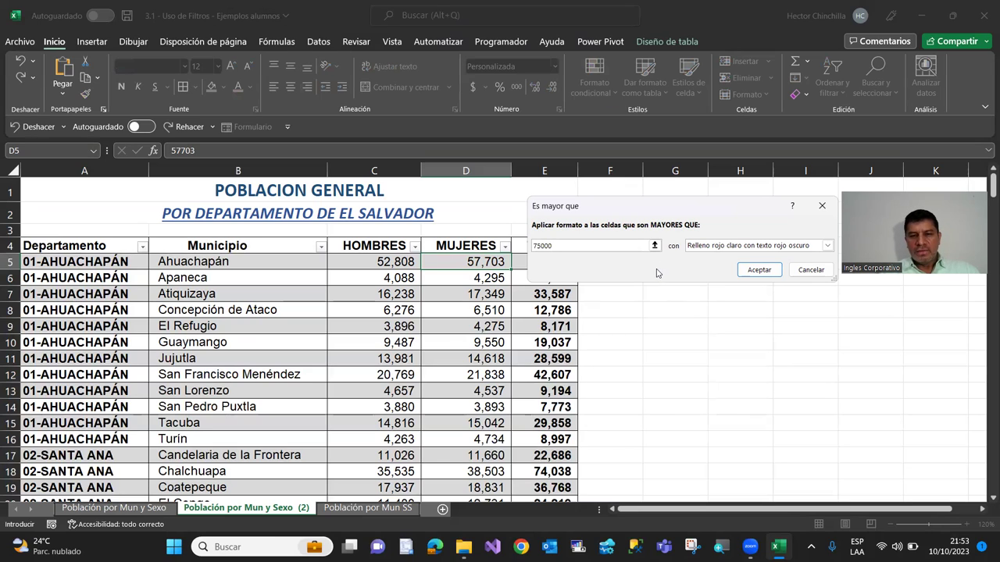
{"action": "left_click", "coordinate": [757, 273]}
Scroll through the MUJERES figures to check for highlighted values
{"action": "left_click", "coordinate": [475, 306]}
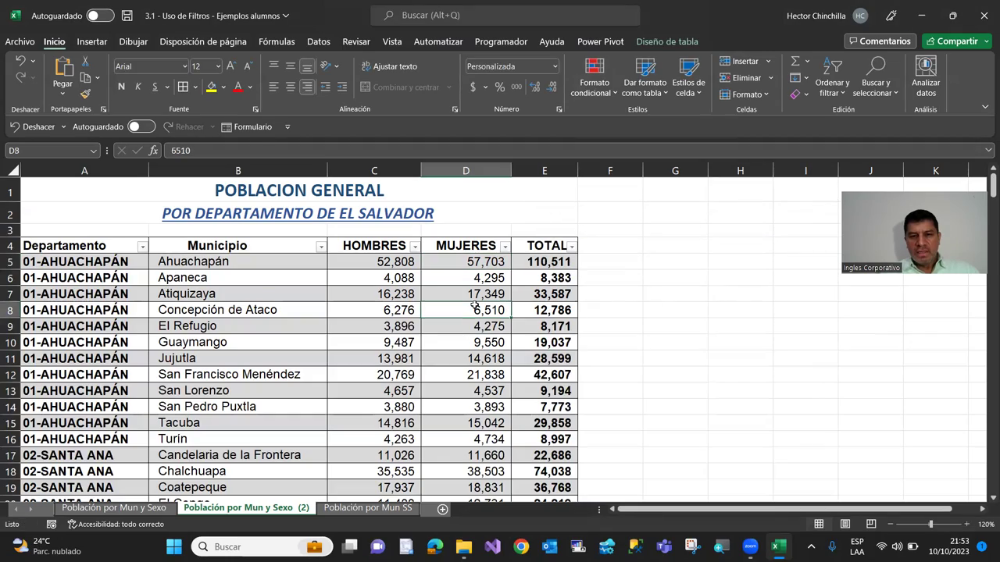
{"action": "scroll", "coordinate": [437, 307], "scroll_direction": "down", "scroll_amount": 5}
{"action": "scroll", "coordinate": [427, 307], "scroll_direction": "down", "scroll_amount": 20}
{"action": "scroll", "coordinate": [427, 307], "scroll_direction": "down", "scroll_amount": 8}
{"action": "scroll", "coordinate": [428, 307], "scroll_direction": "up", "scroll_amount": 6}
{"action": "scroll", "coordinate": [425, 304], "scroll_direction": "up", "scroll_amount": 7}
{"action": "left_click", "coordinate": [426, 302]}
{"action": "scroll", "coordinate": [414, 300], "scroll_direction": "down", "scroll_amount": 11}
{"action": "scroll", "coordinate": [414, 300], "scroll_direction": "down", "scroll_amount": 9}
{"action": "scroll", "coordinate": [414, 302], "scroll_direction": "up", "scroll_amount": 15}
{"action": "scroll", "coordinate": [414, 301], "scroll_direction": "up", "scroll_amount": 20}
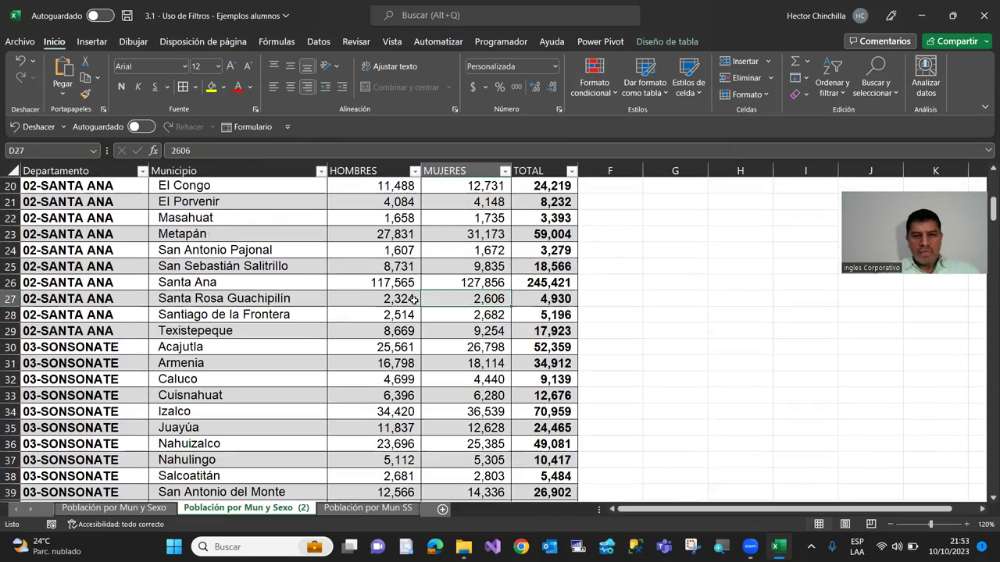
{"action": "scroll", "coordinate": [390, 274], "scroll_direction": "up", "scroll_amount": 7}
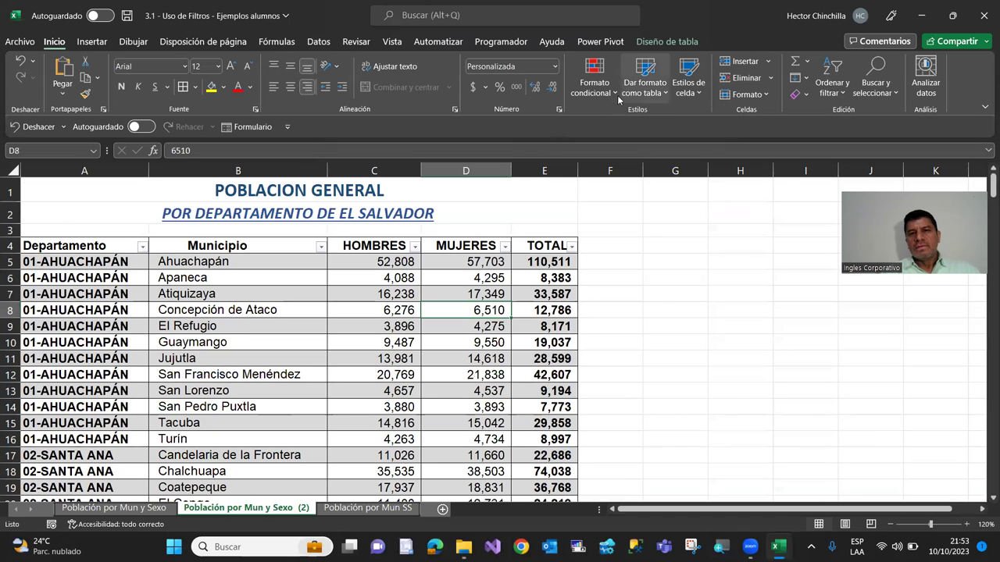
Clear all conditional formatting rules from the entire sheet and return to the top
{"action": "left_click", "coordinate": [596, 86]}
{"action": "mouse_move", "coordinate": [648, 292]}
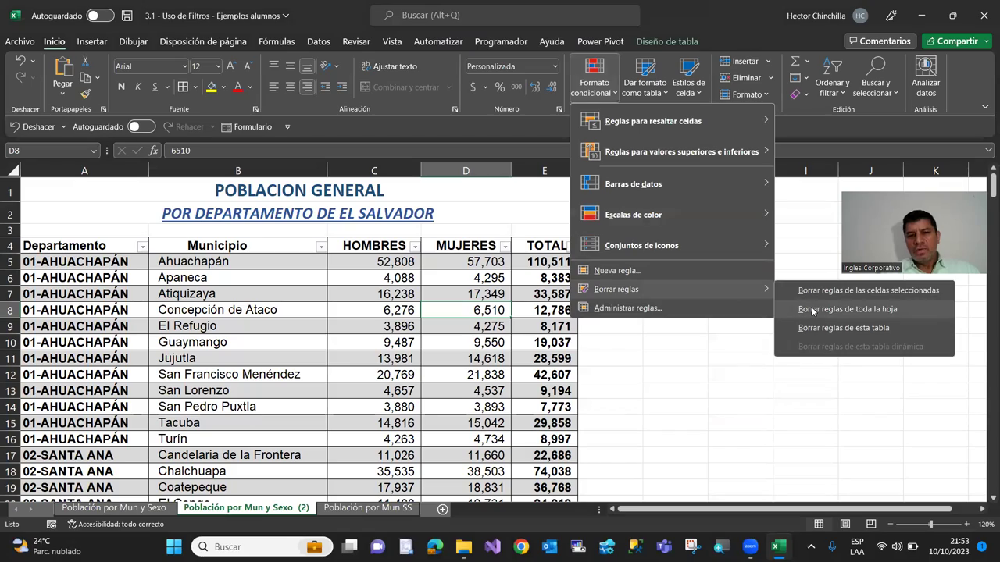
{"action": "left_click", "coordinate": [812, 309]}
{"action": "left_click", "coordinate": [364, 309]}
{"action": "key", "text": "ctrl+Down"}
{"action": "scroll", "coordinate": [375, 346], "scroll_direction": "down", "scroll_amount": 20}
{"action": "scroll", "coordinate": [374, 346], "scroll_direction": "down", "scroll_amount": 8}
{"action": "key", "text": "ctrl+Home"}
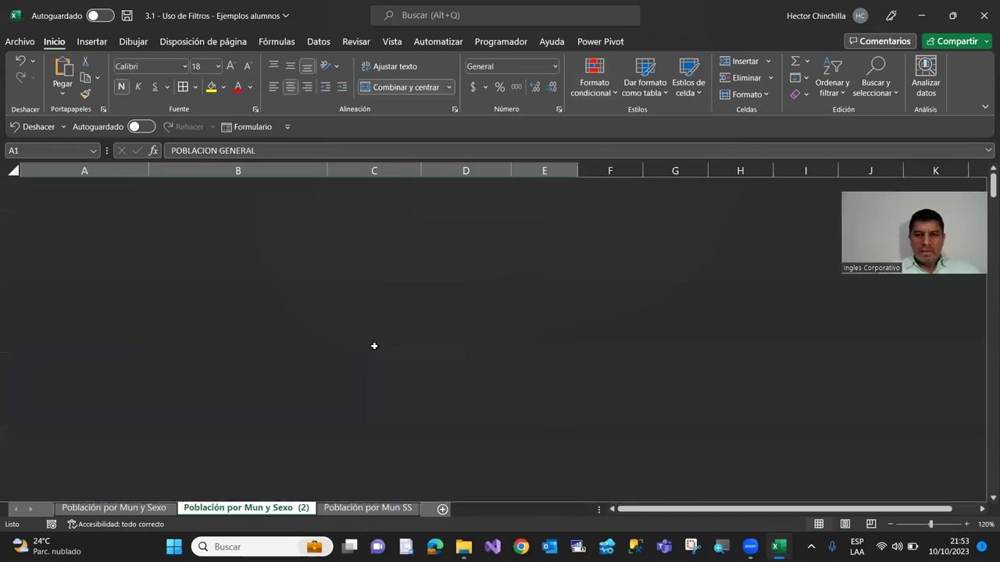
From D5, reapply a 'greater than 75000' rule with light red fill
{"action": "left_click", "coordinate": [459, 260]}
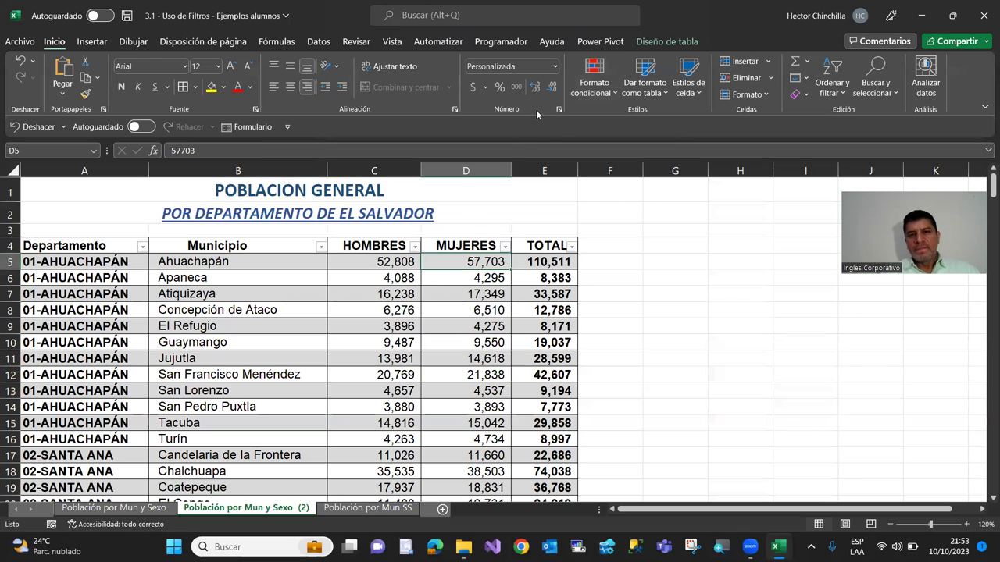
{"action": "left_click", "coordinate": [594, 82]}
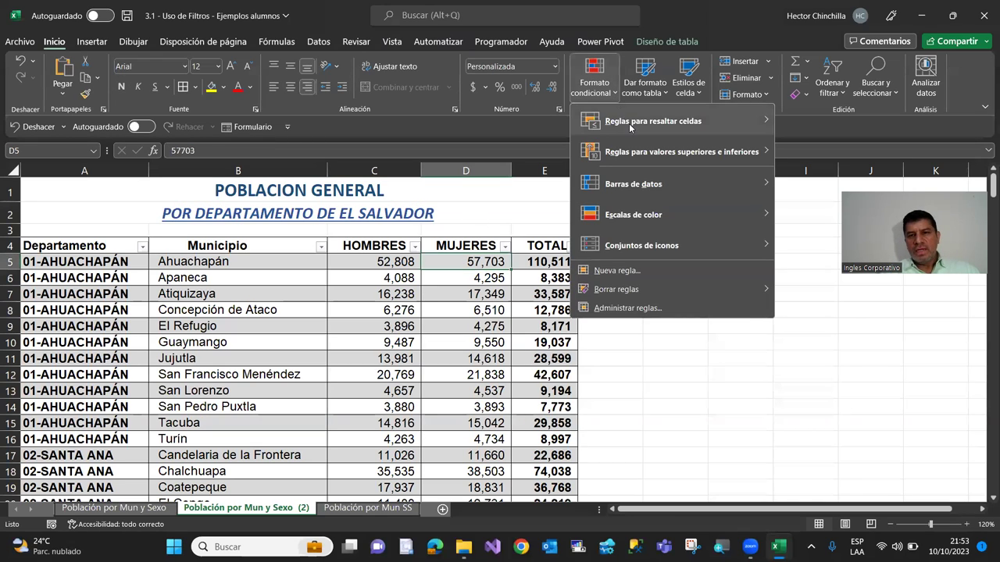
{"action": "mouse_move", "coordinate": [630, 128]}
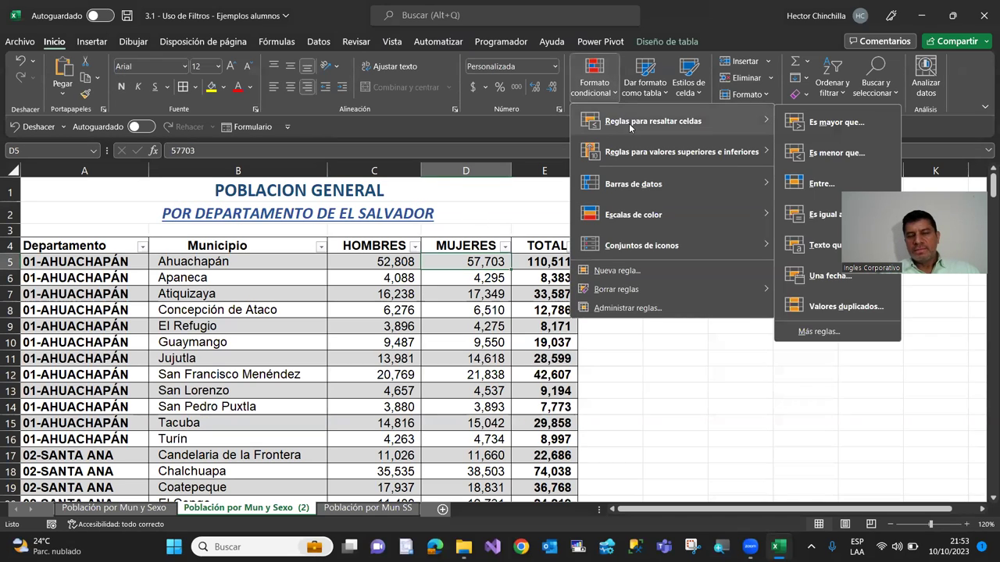
{"action": "left_click", "coordinate": [804, 129]}
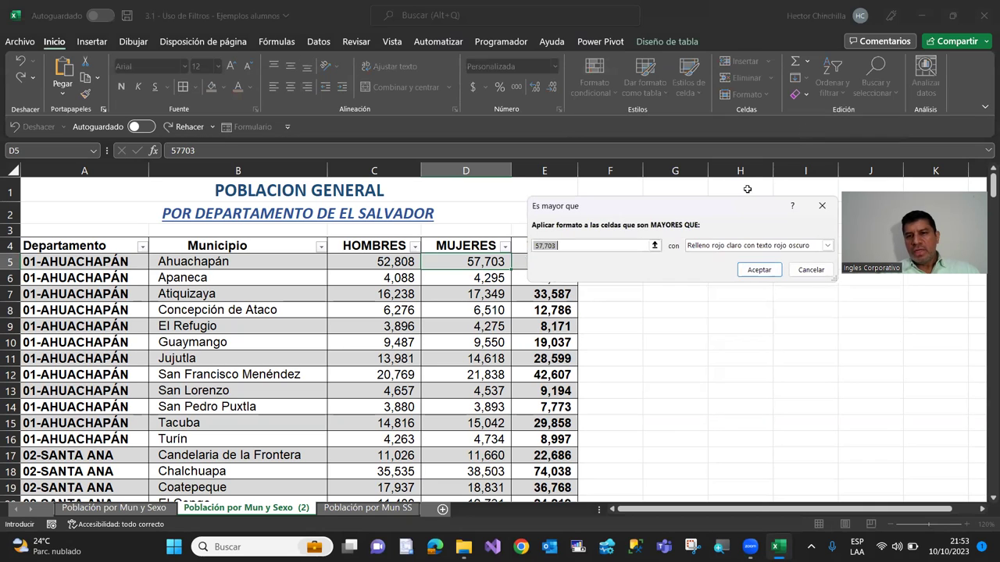
{"action": "type", "text": "75000"}
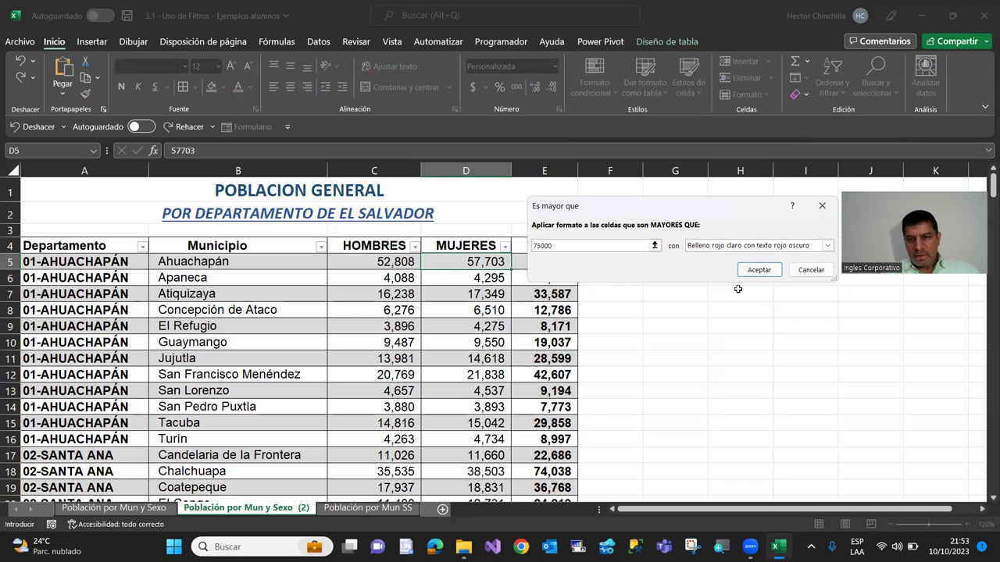
{"action": "left_click", "coordinate": [747, 273]}
Page through the table to check the MUJERES highlighting
{"action": "left_click", "coordinate": [448, 297]}
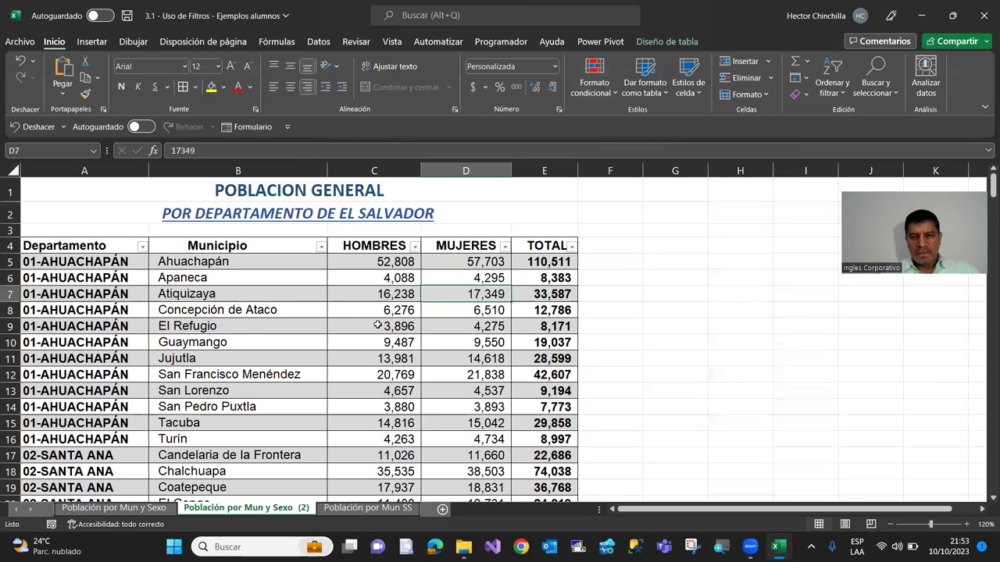
{"action": "key", "text": "Page_Down"}
{"action": "key", "text": "Page_Down"}
{"action": "key", "text": "Page_Down"}
{"action": "key", "text": "Page_Down"}
{"action": "key", "text": "Page_Down"}
{"action": "key", "text": "Page_Down"}
{"action": "key", "text": "Page_Down"}
{"action": "key", "text": "Page_Down"}
{"action": "key", "text": "Page_Down"}
{"action": "key", "text": "Page_Down"}
{"action": "key", "text": "Page_Down"}
{"action": "key", "text": "Page_Down"}
{"action": "key", "text": "Page_Down"}
{"action": "key", "text": "Page_Down"}
{"action": "key", "text": "Page_Up"}
{"action": "key", "text": "Page_Up"}
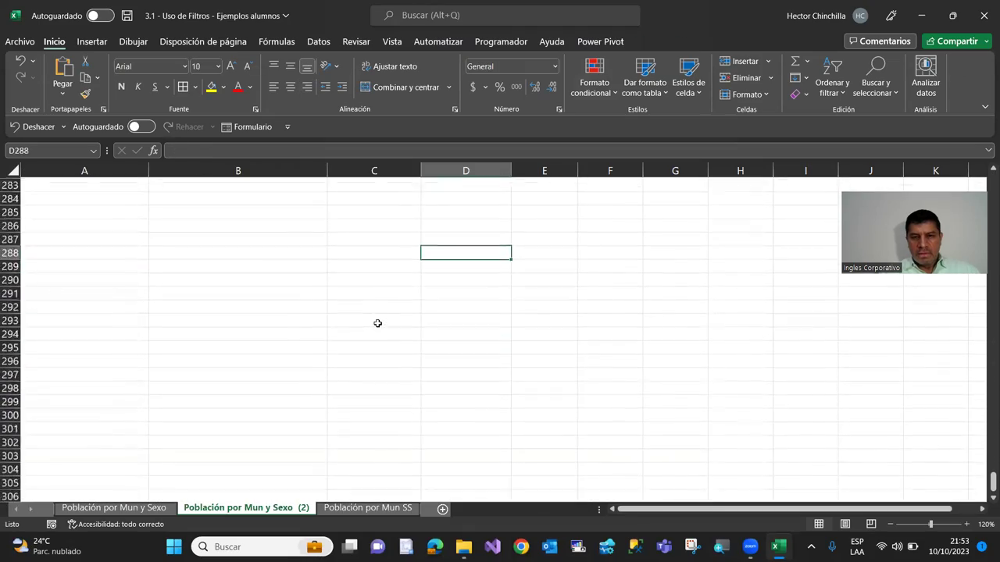
{"action": "key", "text": "Page_Up"}
{"action": "key", "text": "Page_Up"}
{"action": "key", "text": "Page_Up"}
{"action": "key", "text": "Page_Up"}
{"action": "key", "text": "Page_Up"}
{"action": "key", "text": "Page_Up"}
{"action": "key", "text": "Page_Up"}
{"action": "key", "text": "Page_Up"}
{"action": "key", "text": "Page_Up"}
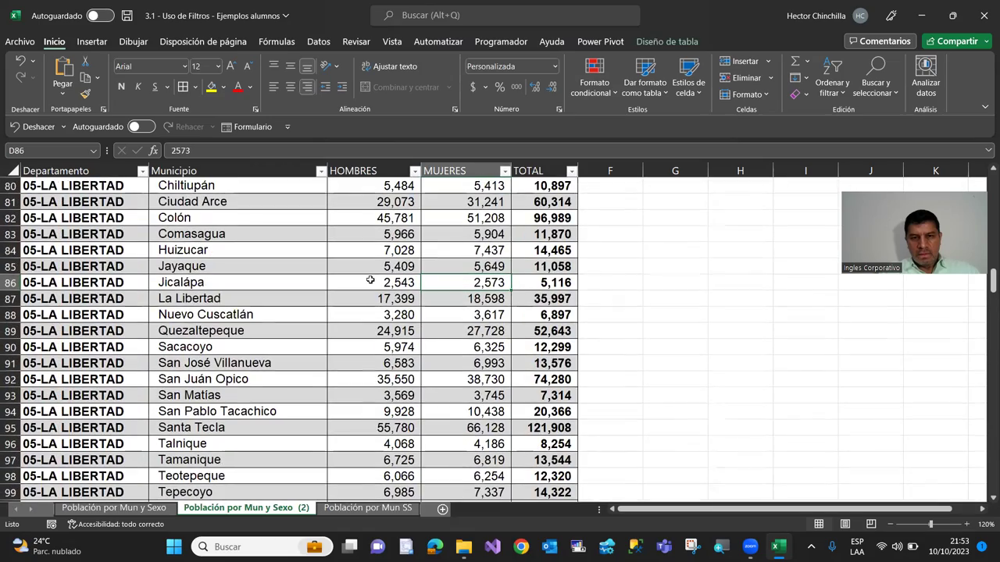
{"action": "key", "text": "Page_Up"}
{"action": "key", "text": "Page_Up"}
{"action": "key", "text": "Page_Up"}
{"action": "key", "text": "Page_Up"}
{"action": "scroll", "coordinate": [325, 280], "scroll_direction": "up", "scroll_amount": 1}
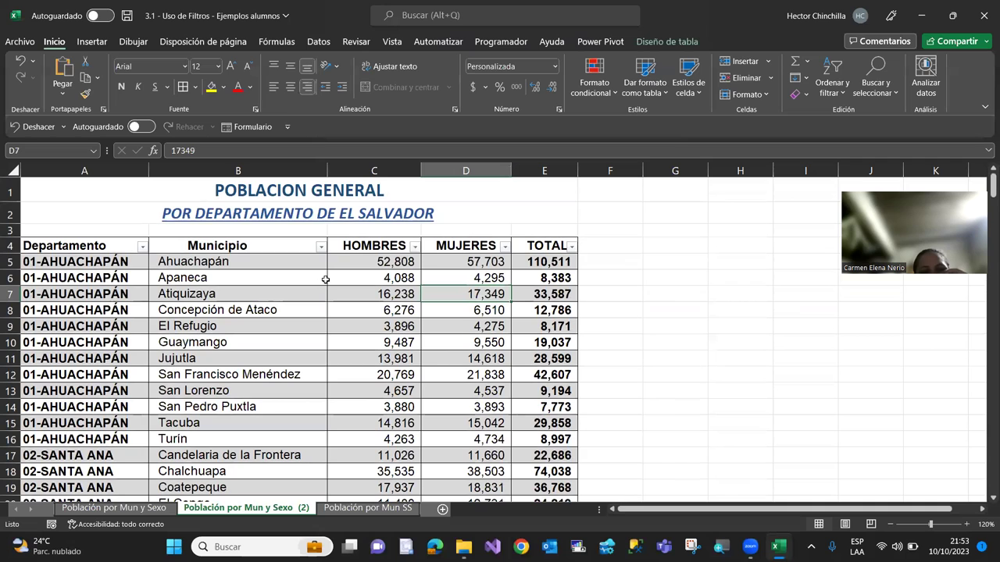
{"action": "left_click", "coordinate": [432, 267]}
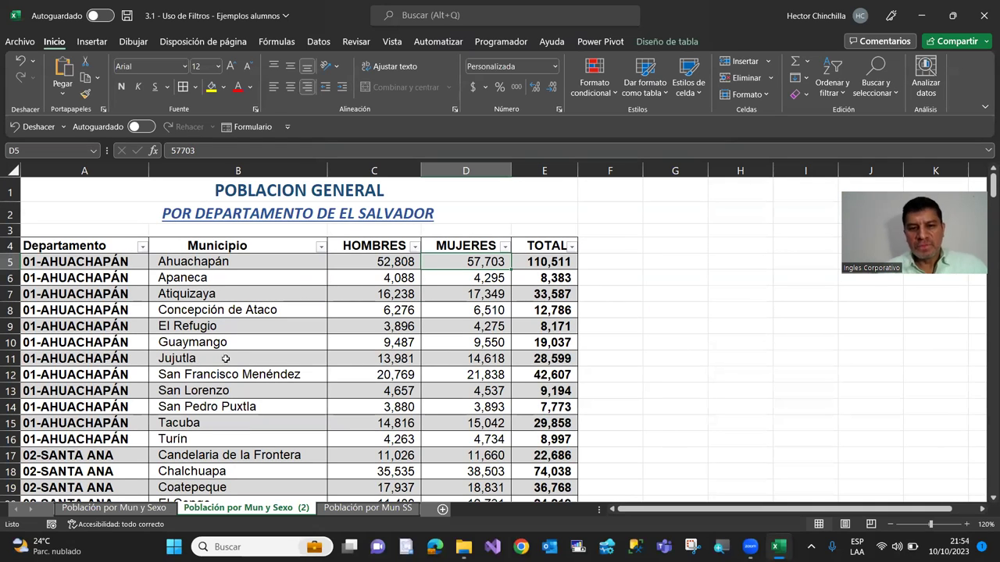
{"action": "scroll", "coordinate": [456, 313], "scroll_direction": "down", "scroll_amount": 1}
{"action": "scroll", "coordinate": [456, 313], "scroll_direction": "up", "scroll_amount": 1}
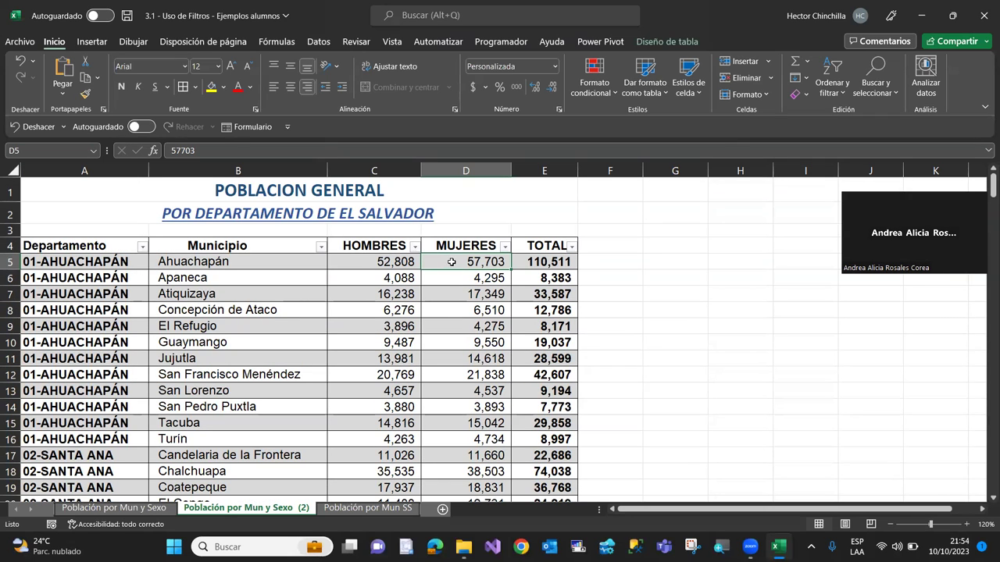
Select the MUJERES values from D5 down to D266
{"action": "left_click", "coordinate": [444, 280]}
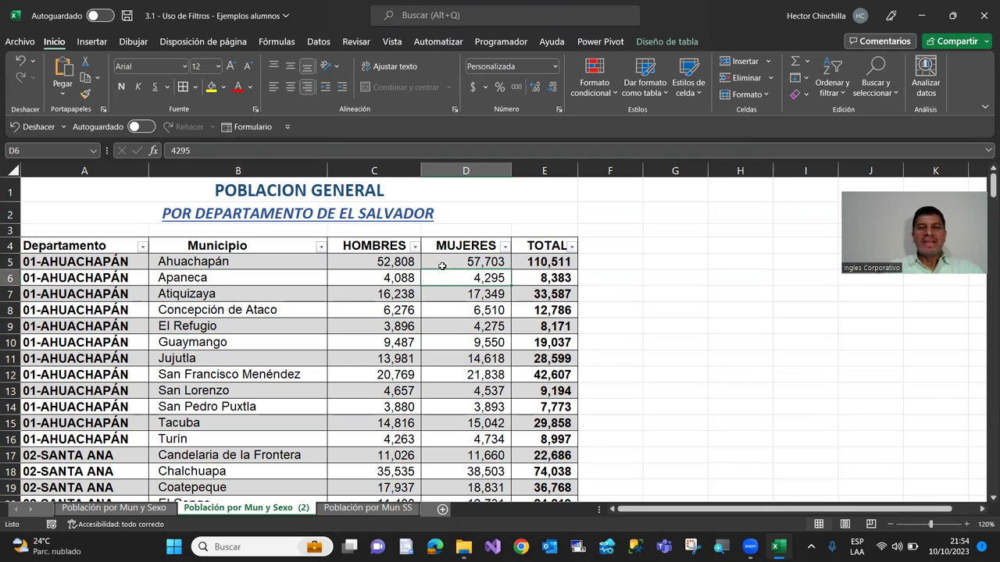
{"action": "left_click", "coordinate": [439, 260]}
{"action": "key", "text": "Up"}
{"action": "key", "text": "Down"}
{"action": "key", "text": "shift+Down"}
{"action": "key", "text": "End"}
{"action": "key", "text": "shift+Down"}
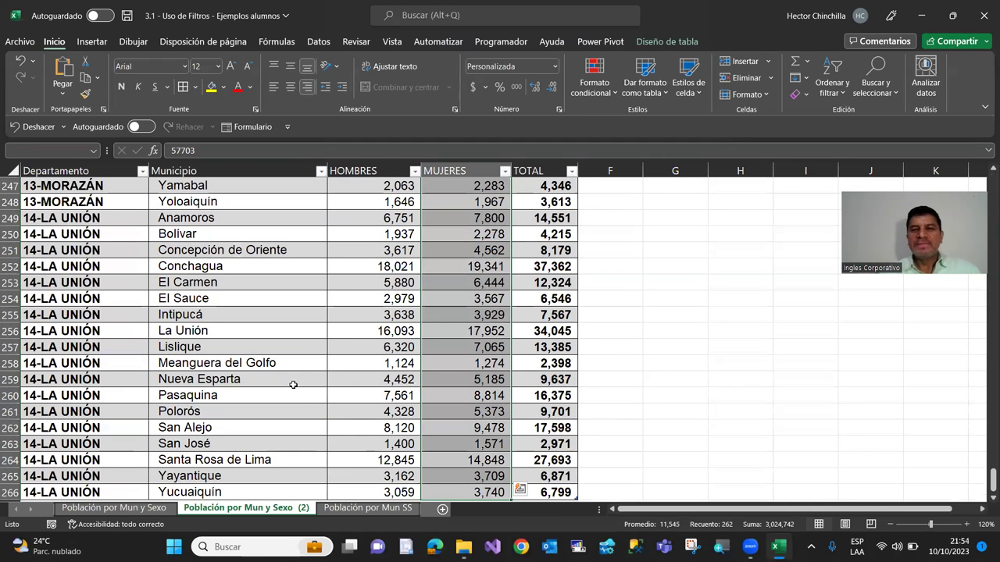
Apply a 'greater than 75000' rule with light red fill and dark red text
{"action": "left_click", "coordinate": [615, 97]}
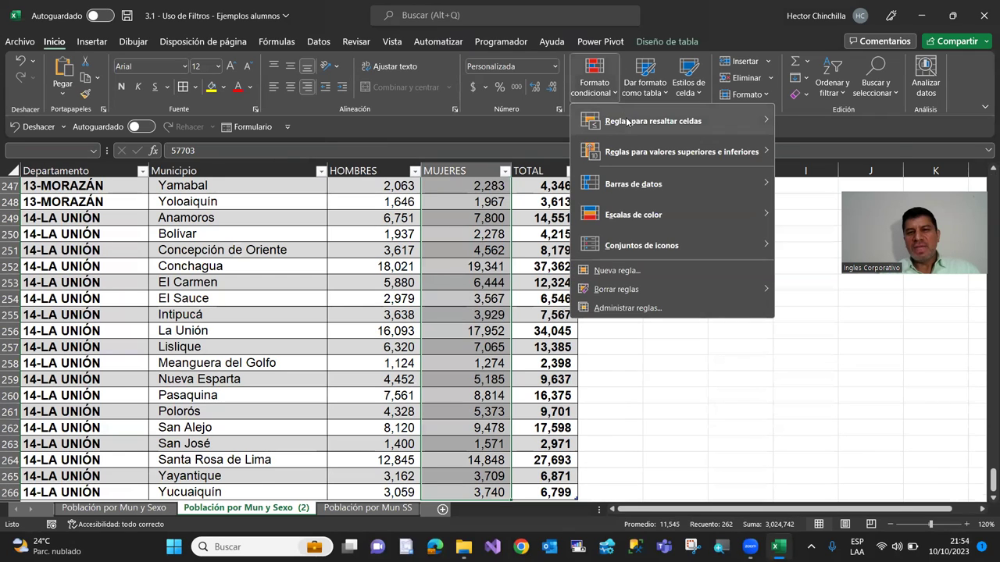
{"action": "mouse_move", "coordinate": [697, 122]}
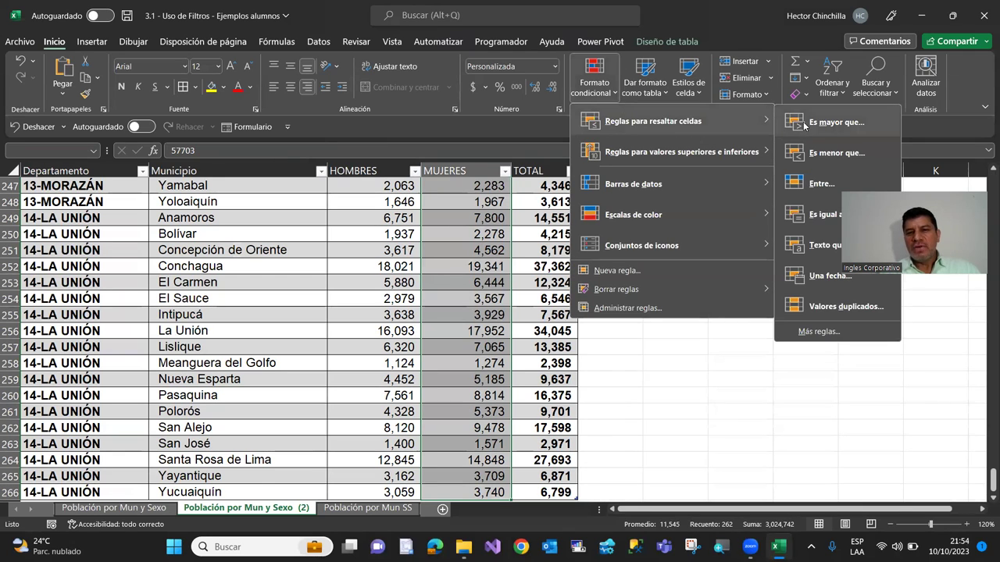
{"action": "left_click", "coordinate": [804, 125]}
{"action": "type", "text": "75000"}
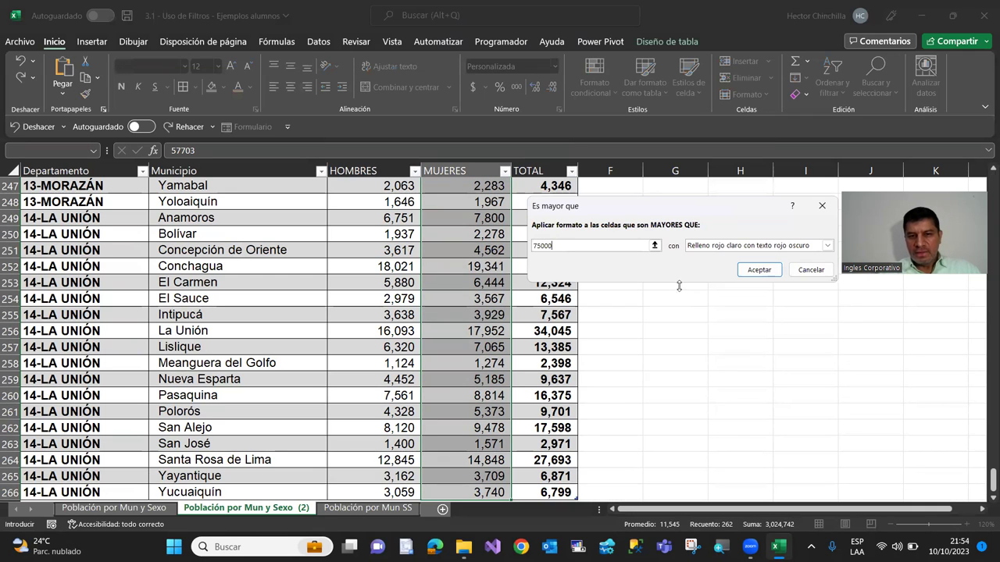
{"action": "left_click", "coordinate": [759, 270]}
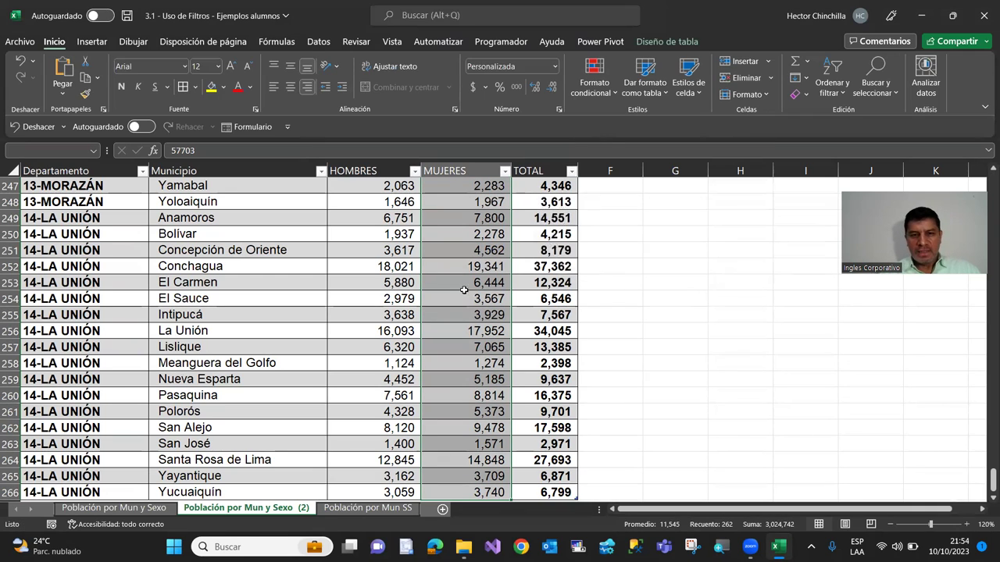
{"action": "scroll", "coordinate": [454, 281], "scroll_direction": "up", "scroll_amount": 1}
{"action": "left_click", "coordinate": [455, 281]}
{"action": "scroll", "coordinate": [451, 281], "scroll_direction": "up", "scroll_amount": 3}
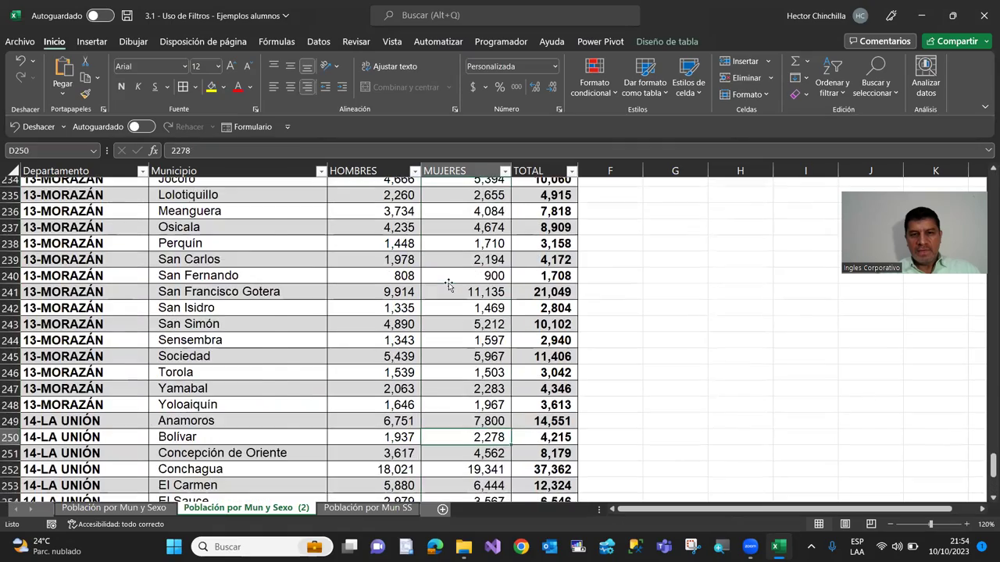
{"action": "scroll", "coordinate": [449, 281], "scroll_direction": "up", "scroll_amount": 8}
{"action": "scroll", "coordinate": [449, 281], "scroll_direction": "up", "scroll_amount": 2}
{"action": "scroll", "coordinate": [449, 288], "scroll_direction": "down", "scroll_amount": 3}
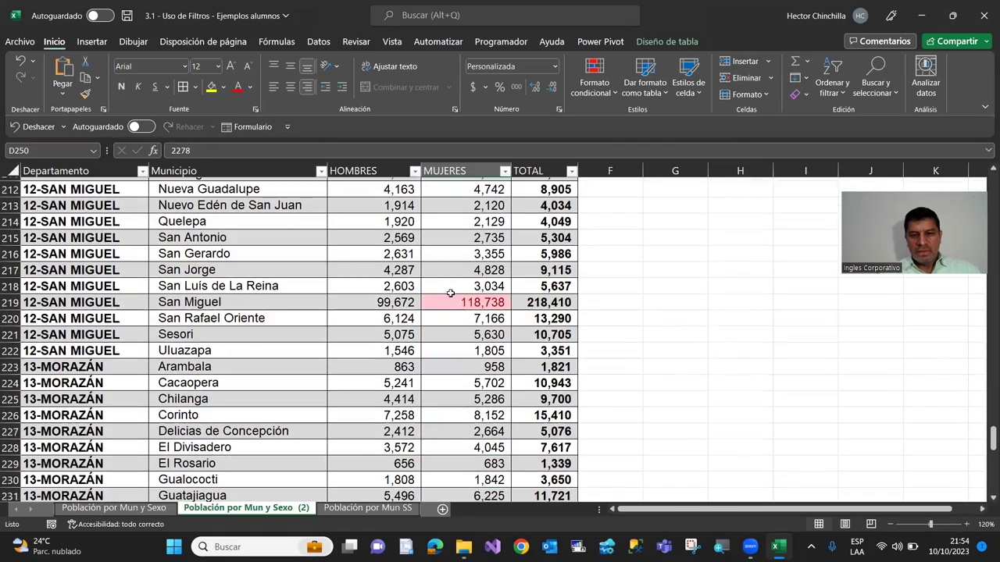
{"action": "scroll", "coordinate": [451, 294], "scroll_direction": "up", "scroll_amount": 3}
{"action": "scroll", "coordinate": [451, 294], "scroll_direction": "up", "scroll_amount": 6}
{"action": "scroll", "coordinate": [451, 295], "scroll_direction": "up", "scroll_amount": 4}
{"action": "scroll", "coordinate": [450, 295], "scroll_direction": "up", "scroll_amount": 6}
{"action": "scroll", "coordinate": [451, 294], "scroll_direction": "up", "scroll_amount": 4}
{"action": "scroll", "coordinate": [451, 295], "scroll_direction": "up", "scroll_amount": 5}
{"action": "scroll", "coordinate": [450, 295], "scroll_direction": "up", "scroll_amount": 8}
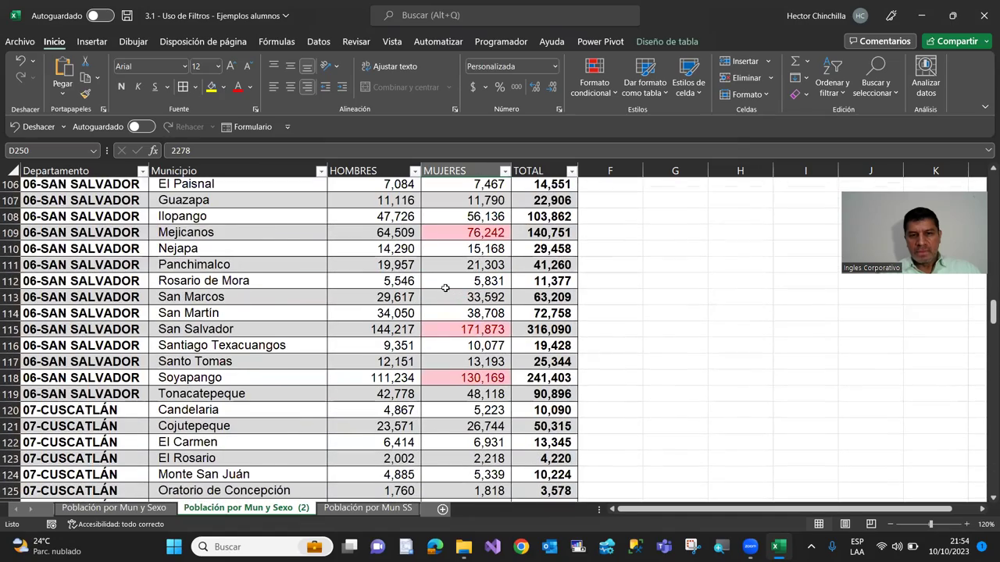
{"action": "scroll", "coordinate": [471, 231], "scroll_direction": "up", "scroll_amount": 7}
{"action": "scroll", "coordinate": [471, 232], "scroll_direction": "up", "scroll_amount": 7}
{"action": "scroll", "coordinate": [471, 231], "scroll_direction": "up", "scroll_amount": 6}
{"action": "scroll", "coordinate": [471, 231], "scroll_direction": "up", "scroll_amount": 7}
{"action": "scroll", "coordinate": [471, 231], "scroll_direction": "up", "scroll_amount": 3}
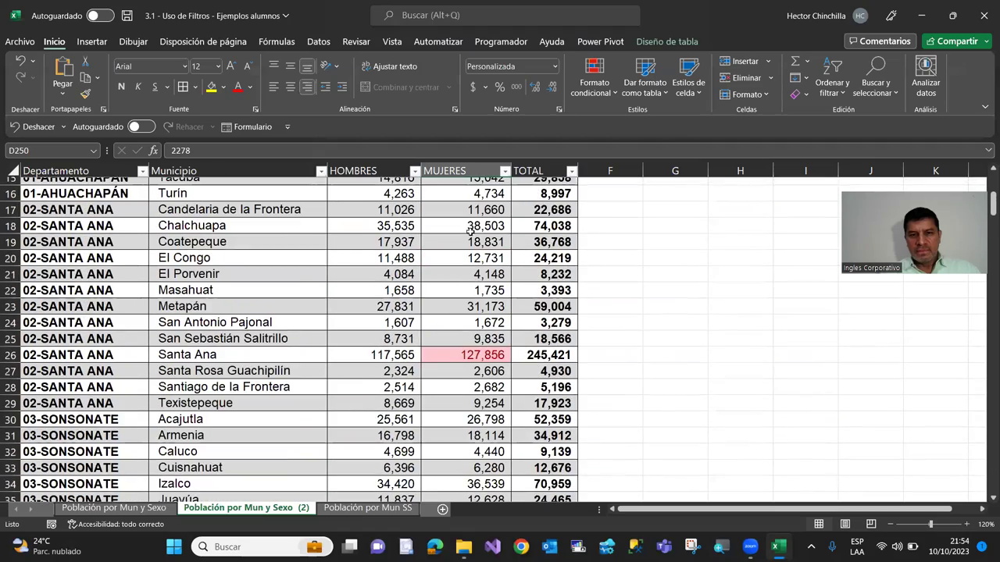
{"action": "scroll", "coordinate": [461, 347], "scroll_direction": "up", "scroll_amount": 4}
{"action": "scroll", "coordinate": [460, 347], "scroll_direction": "up", "scroll_amount": 1}
{"action": "scroll", "coordinate": [461, 346], "scroll_direction": "up", "scroll_amount": 1}
{"action": "scroll", "coordinate": [461, 346], "scroll_direction": "down", "scroll_amount": 1}
{"action": "scroll", "coordinate": [460, 347], "scroll_direction": "up", "scroll_amount": 1}
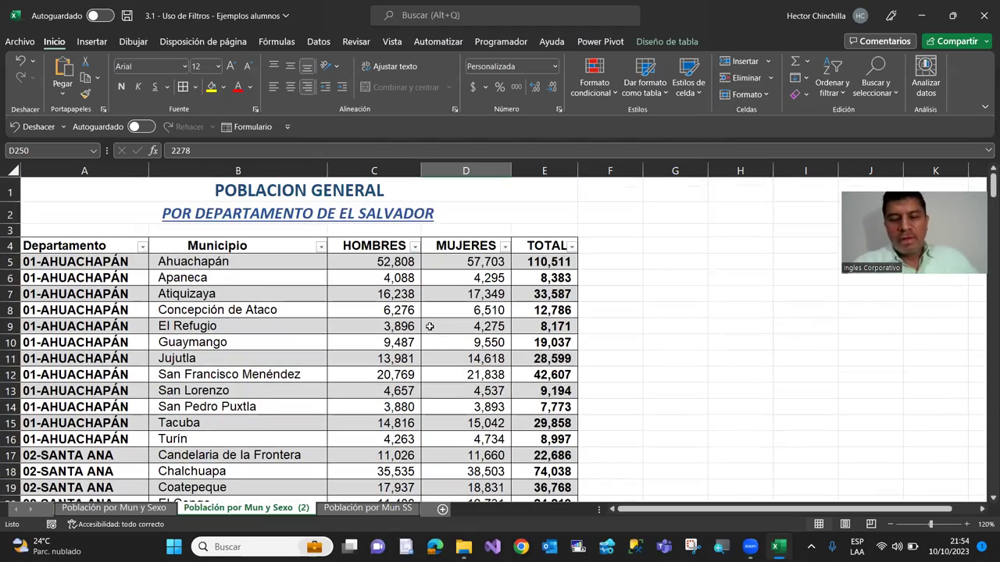
{"action": "scroll", "coordinate": [431, 334], "scroll_direction": "down", "scroll_amount": 1}
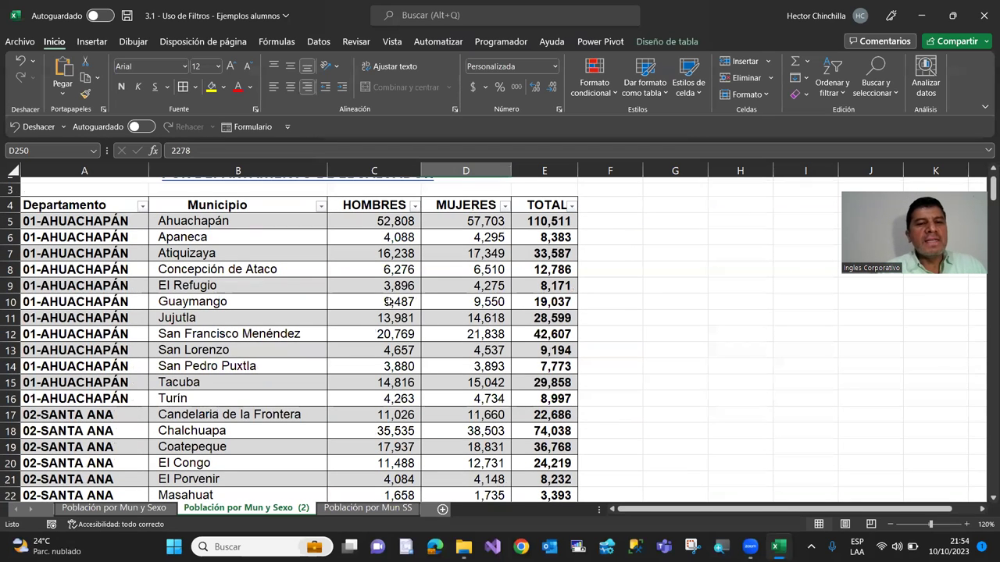
{"action": "scroll", "coordinate": [144, 362], "scroll_direction": "down", "scroll_amount": 1}
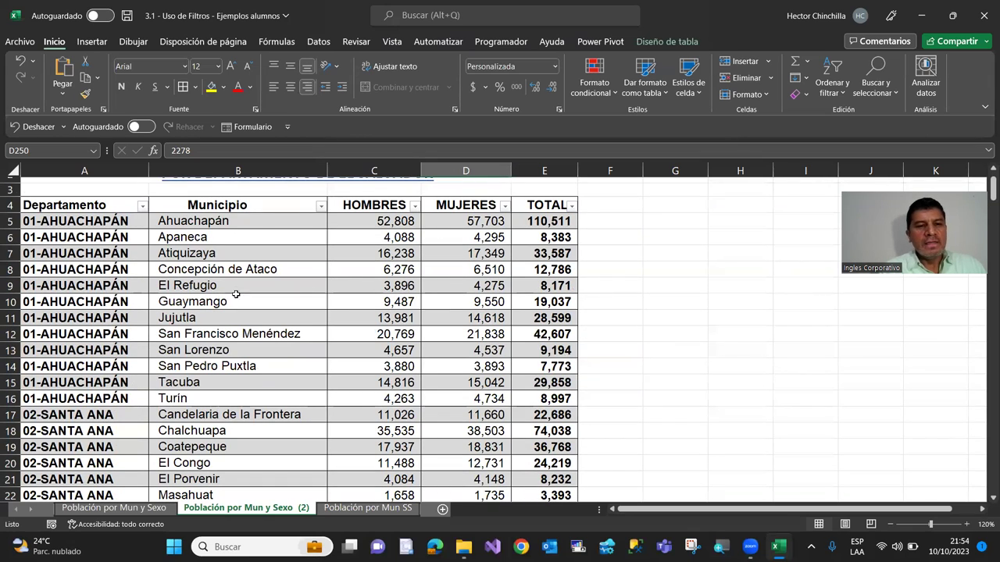
{"action": "scroll", "coordinate": [194, 350], "scroll_direction": "up", "scroll_amount": 1}
{"action": "scroll", "coordinate": [206, 350], "scroll_direction": "down", "scroll_amount": 3}
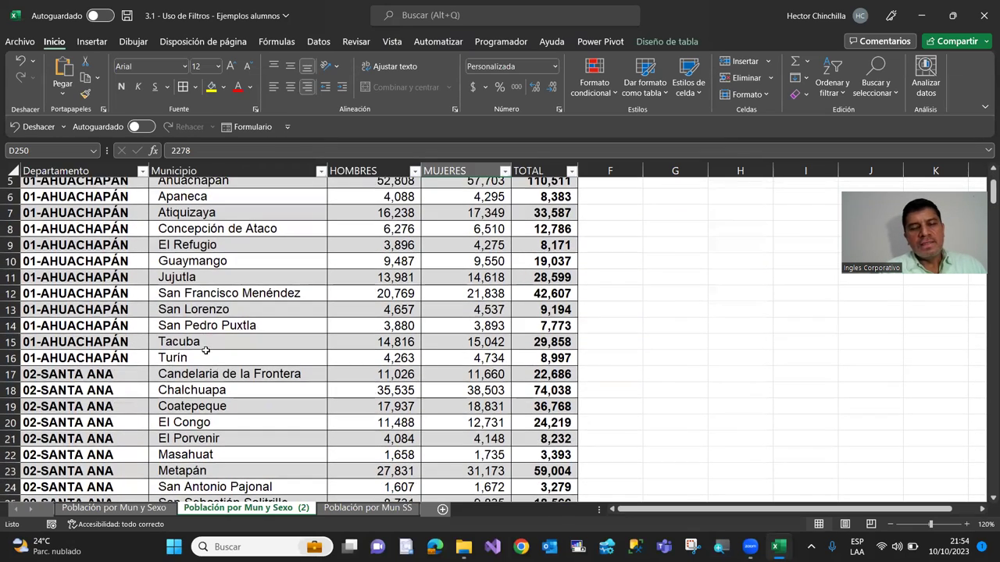
{"action": "scroll", "coordinate": [195, 320], "scroll_direction": "up", "scroll_amount": 2}
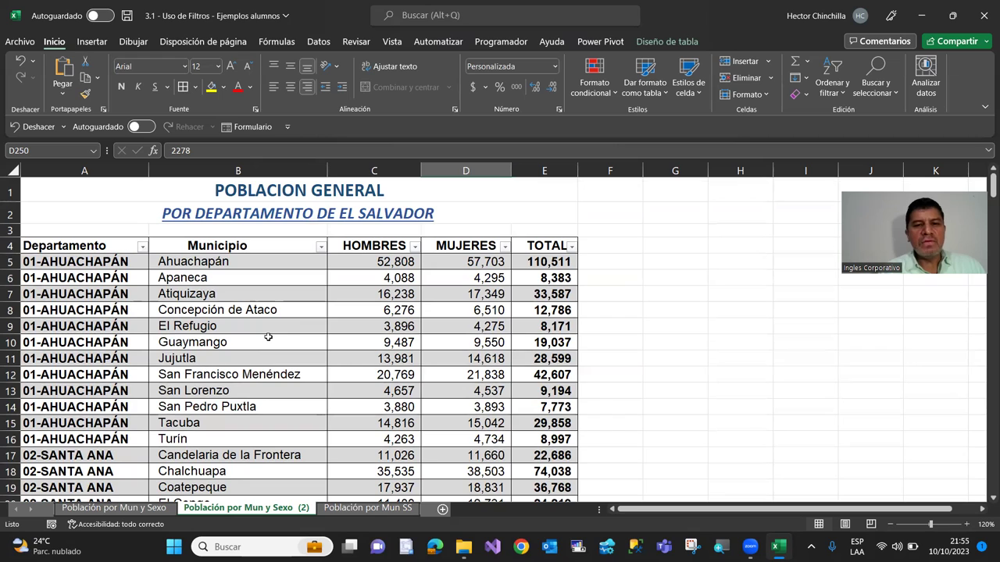
Select the MUJERES values from D5 down to the last row
{"action": "left_click", "coordinate": [435, 297]}
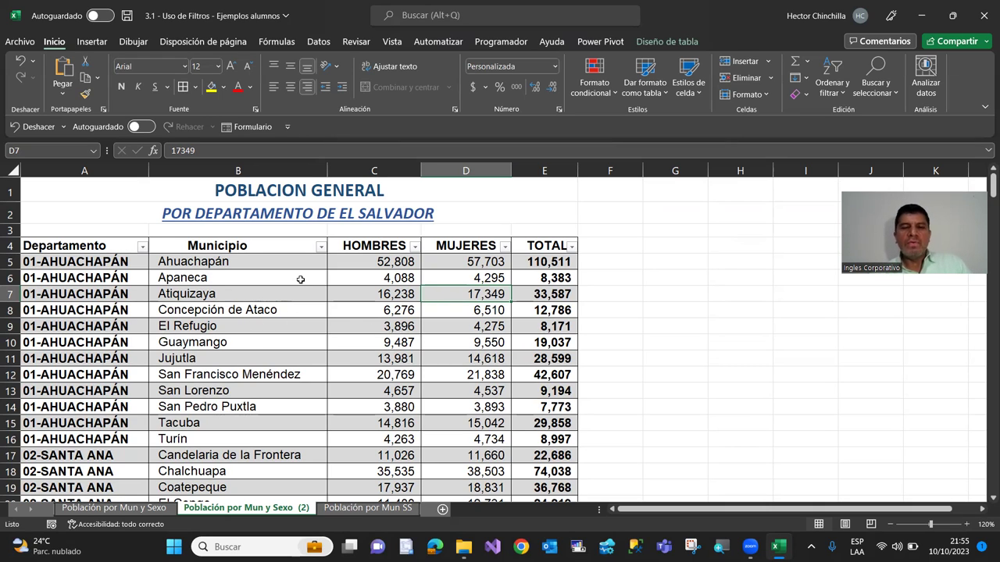
{"action": "left_click", "coordinate": [472, 261]}
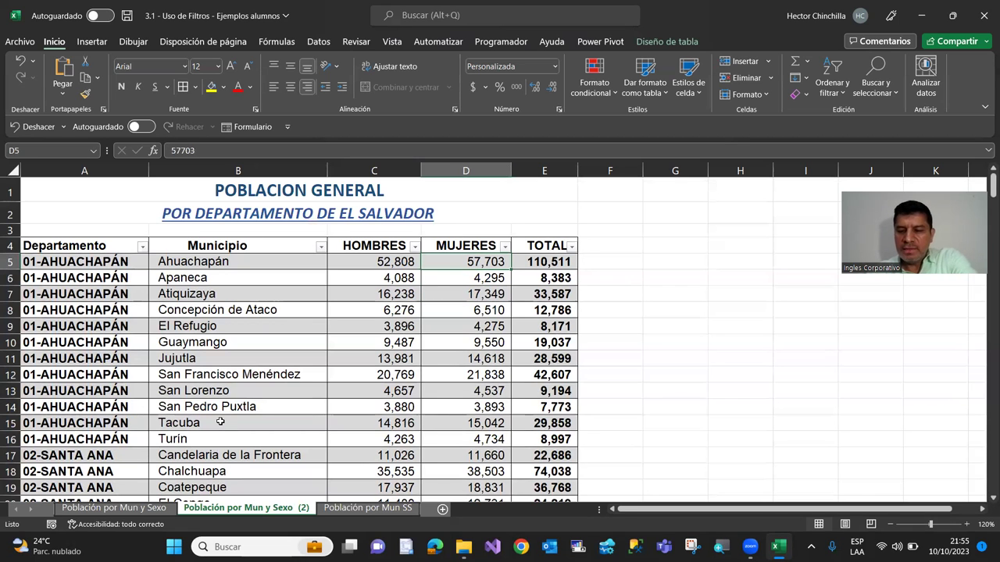
{"action": "key", "text": "shift+Down"}
{"action": "key", "text": "shift+Down"}
{"action": "key", "text": "ctrl+shift+Down"}
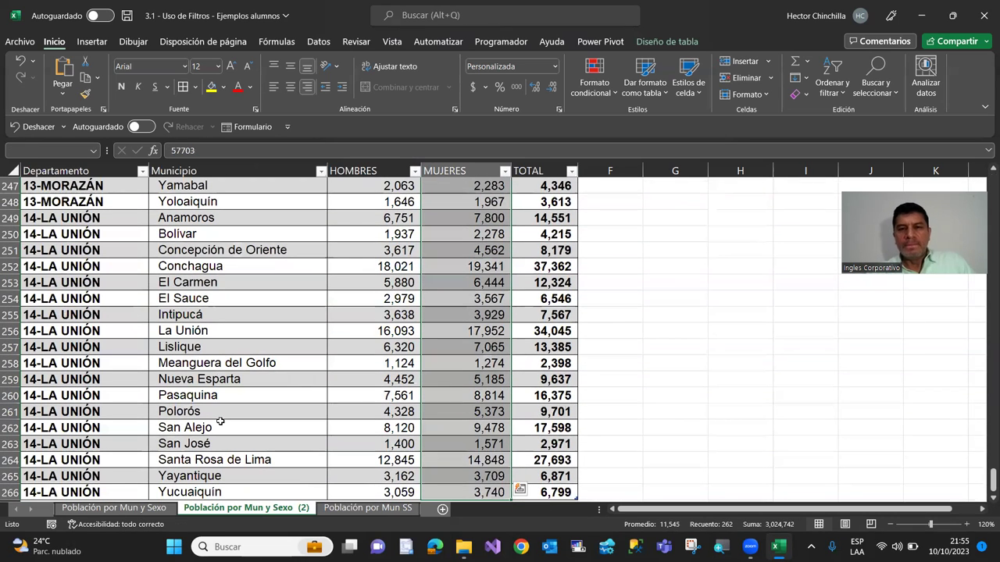
Apply a 'less than 5000' rule with green fill and dark green text
{"action": "left_click", "coordinate": [613, 99]}
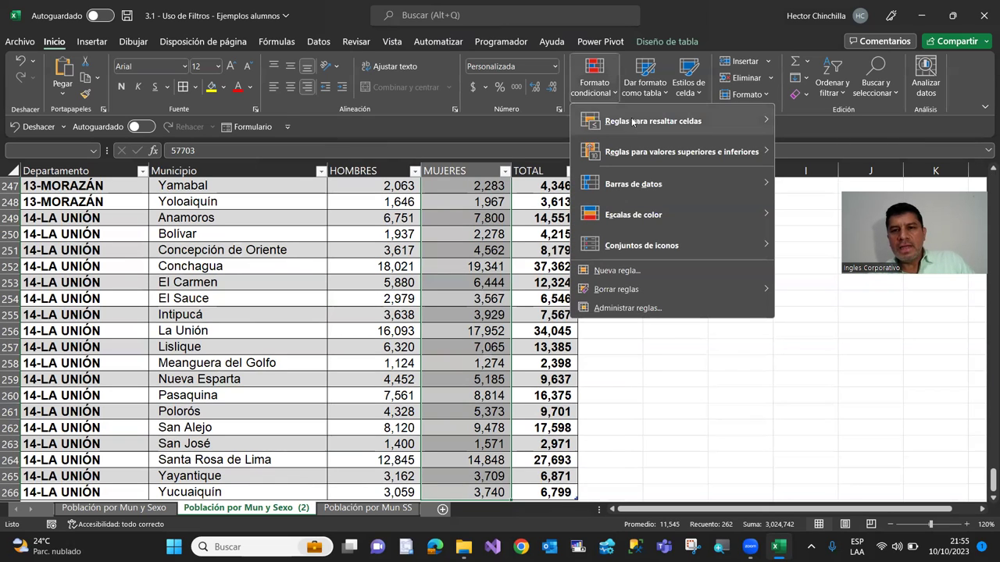
{"action": "mouse_move", "coordinate": [633, 123]}
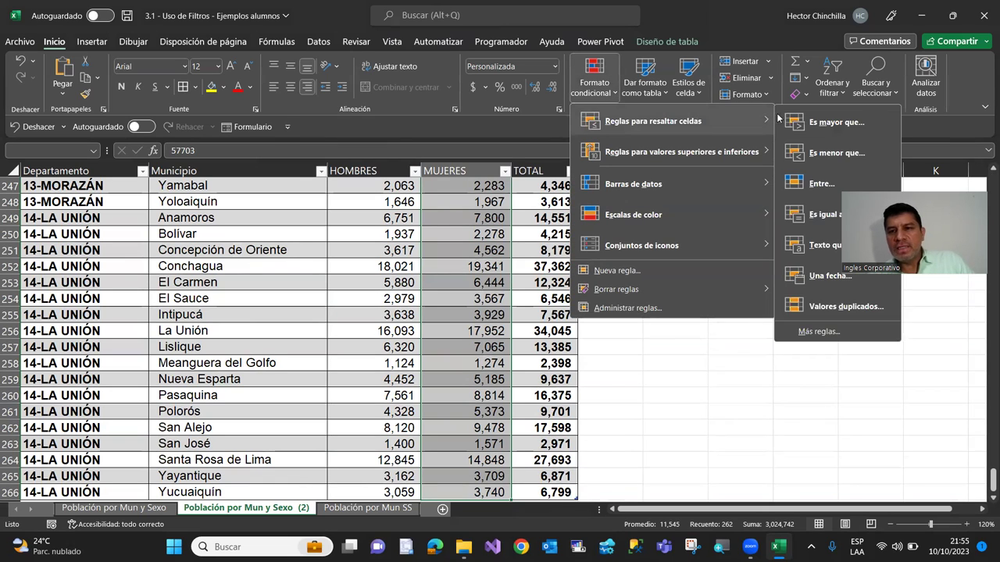
{"action": "left_click", "coordinate": [810, 153]}
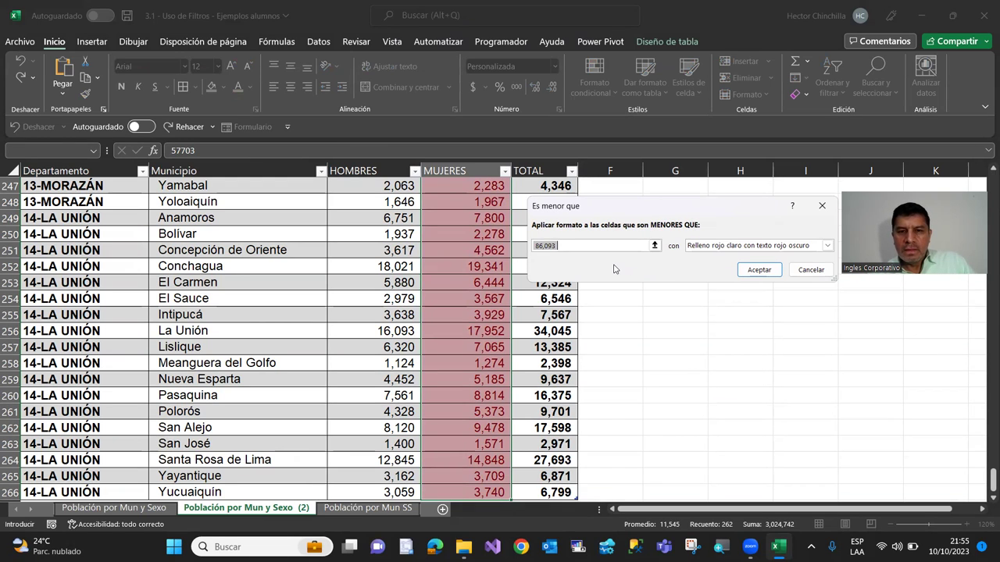
{"action": "type", "text": "5000"}
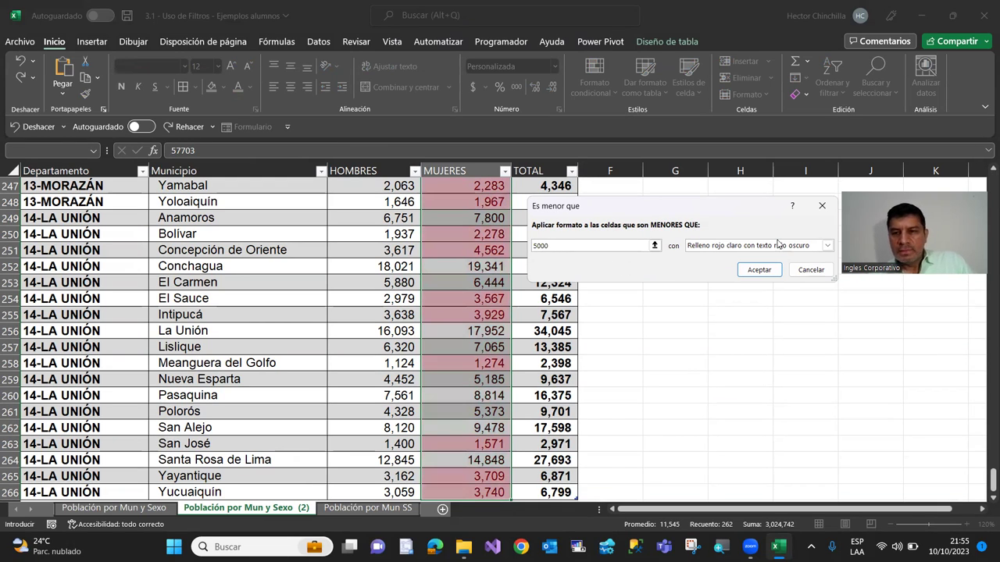
{"action": "left_click", "coordinate": [827, 246]}
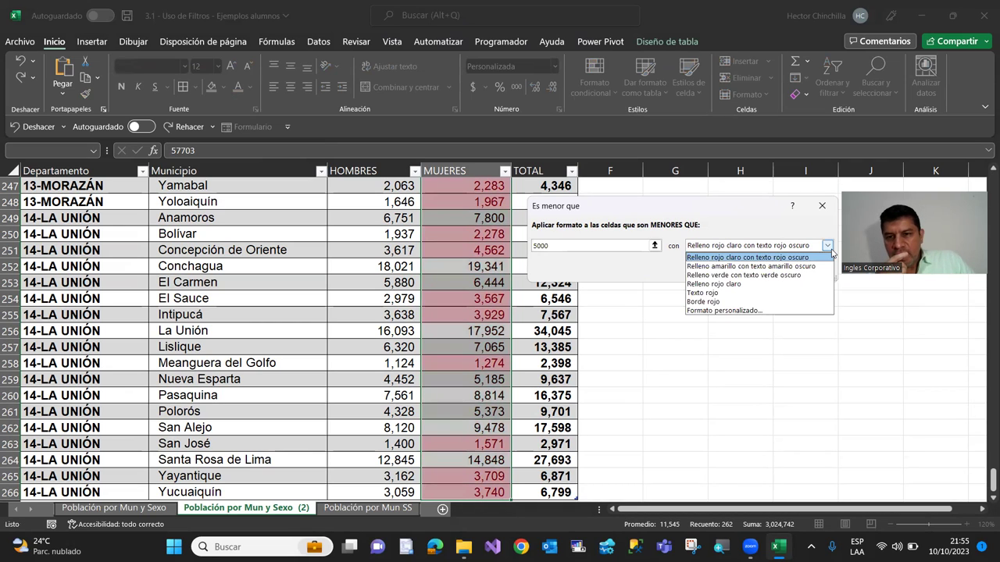
{"action": "left_click", "coordinate": [764, 276]}
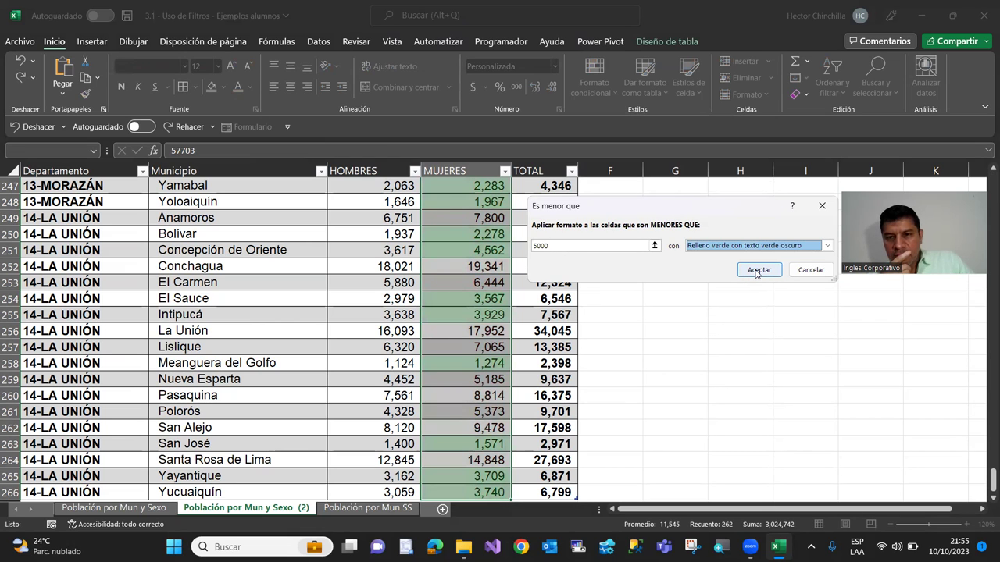
{"action": "left_click", "coordinate": [756, 272]}
{"action": "left_click", "coordinate": [433, 269]}
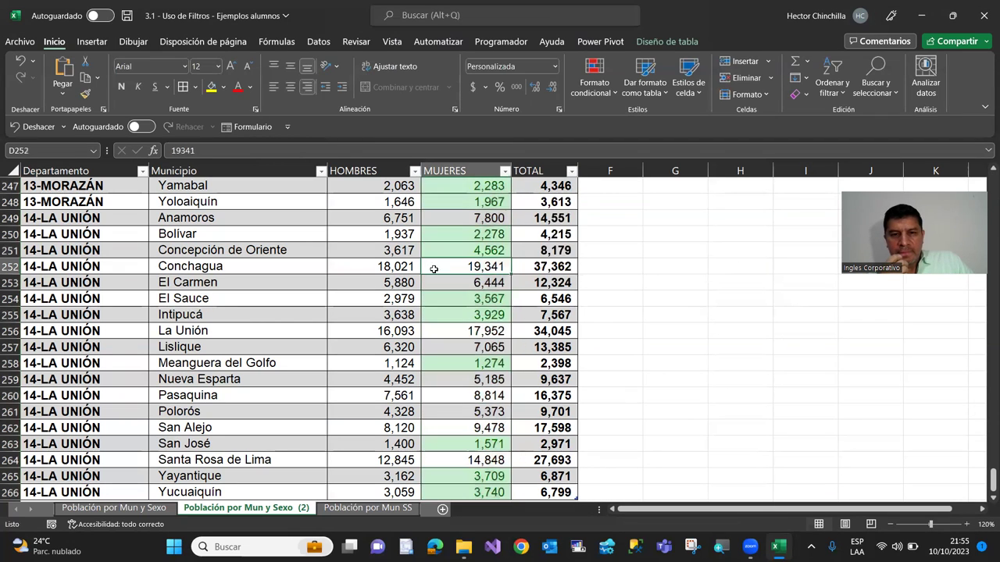
{"action": "scroll", "coordinate": [471, 281], "scroll_direction": "up", "scroll_amount": 6}
{"action": "scroll", "coordinate": [468, 266], "scroll_direction": "up", "scroll_amount": 5}
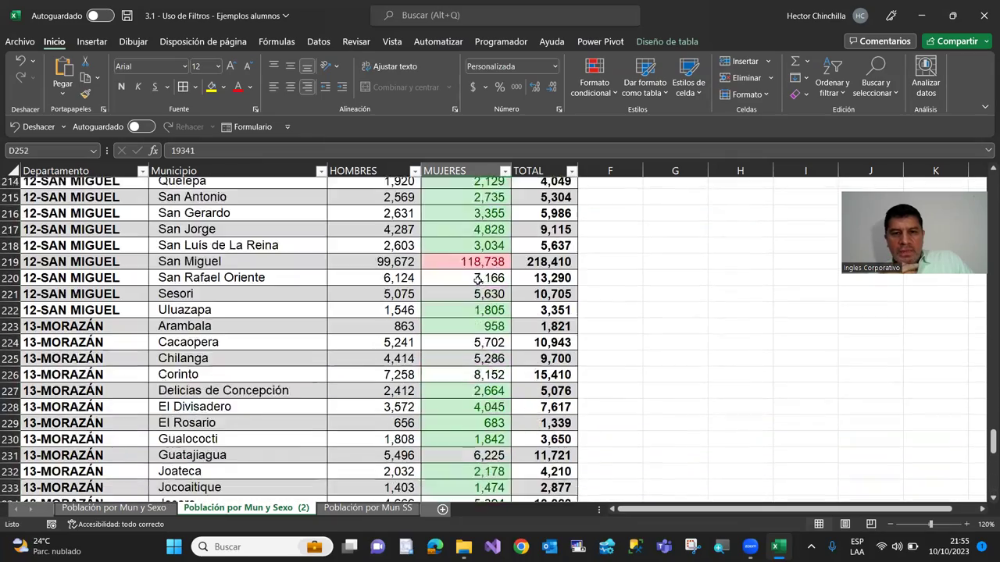
{"action": "scroll", "coordinate": [466, 249], "scroll_direction": "up", "scroll_amount": 2}
{"action": "scroll", "coordinate": [466, 250], "scroll_direction": "up", "scroll_amount": 3}
{"action": "scroll", "coordinate": [466, 249], "scroll_direction": "up", "scroll_amount": 3}
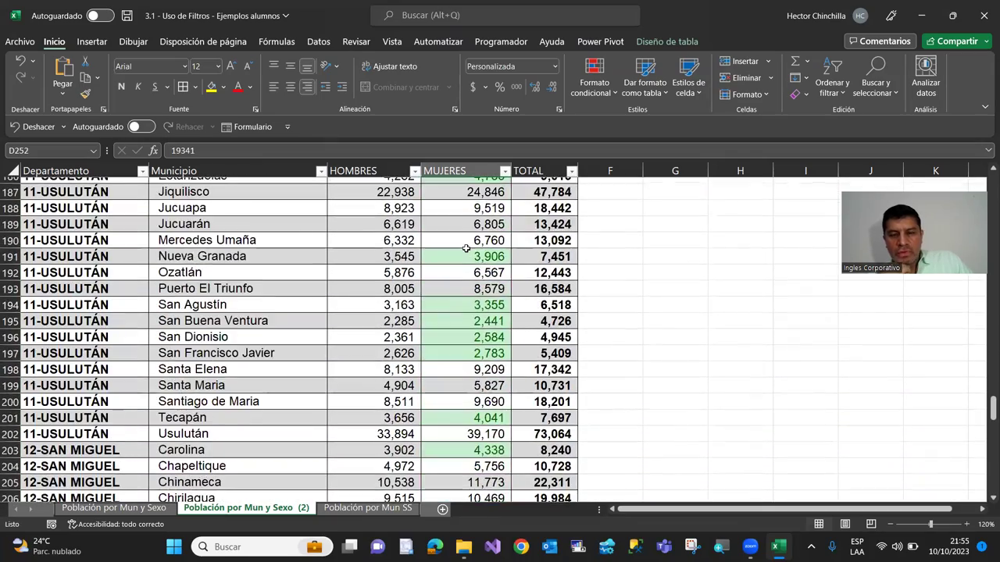
{"action": "scroll", "coordinate": [466, 249], "scroll_direction": "up", "scroll_amount": 3}
{"action": "scroll", "coordinate": [466, 249], "scroll_direction": "up", "scroll_amount": 3}
{"action": "scroll", "coordinate": [466, 248], "scroll_direction": "up", "scroll_amount": 2}
{"action": "scroll", "coordinate": [466, 249], "scroll_direction": "up", "scroll_amount": 2}
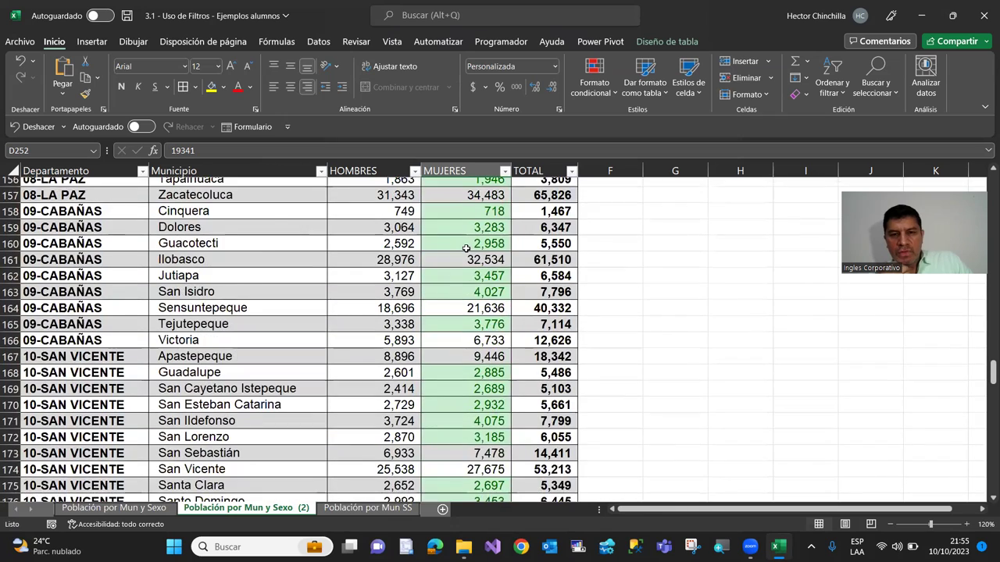
{"action": "scroll", "coordinate": [466, 249], "scroll_direction": "up", "scroll_amount": 3}
{"action": "left_click", "coordinate": [466, 246]}
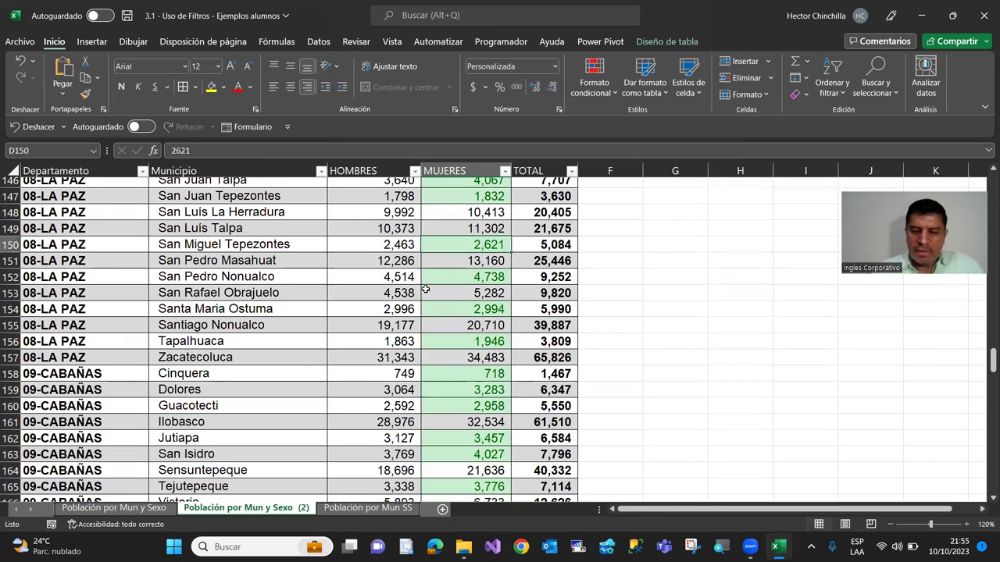
{"action": "key", "text": "ctrl+Home"}
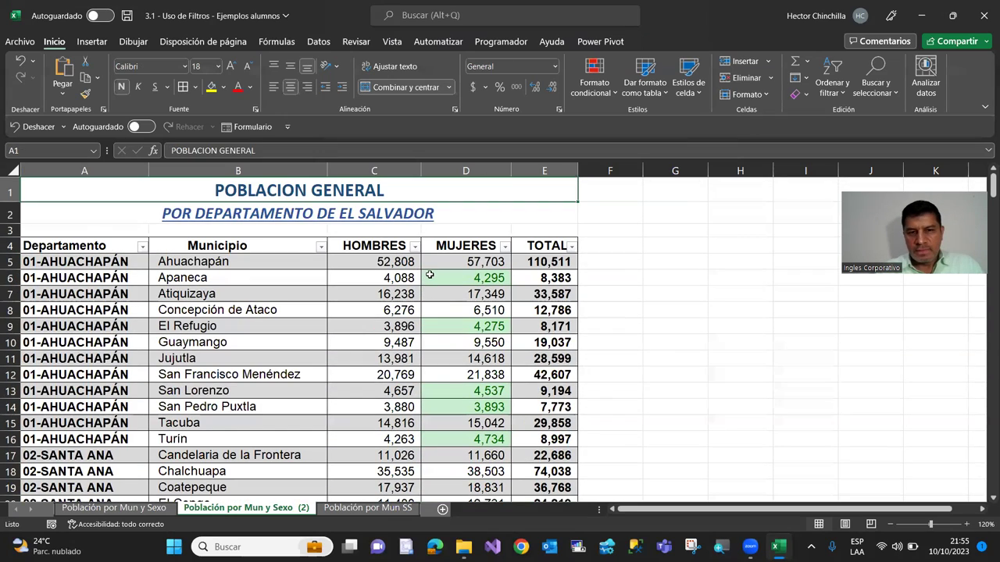
{"action": "left_click", "coordinate": [448, 309]}
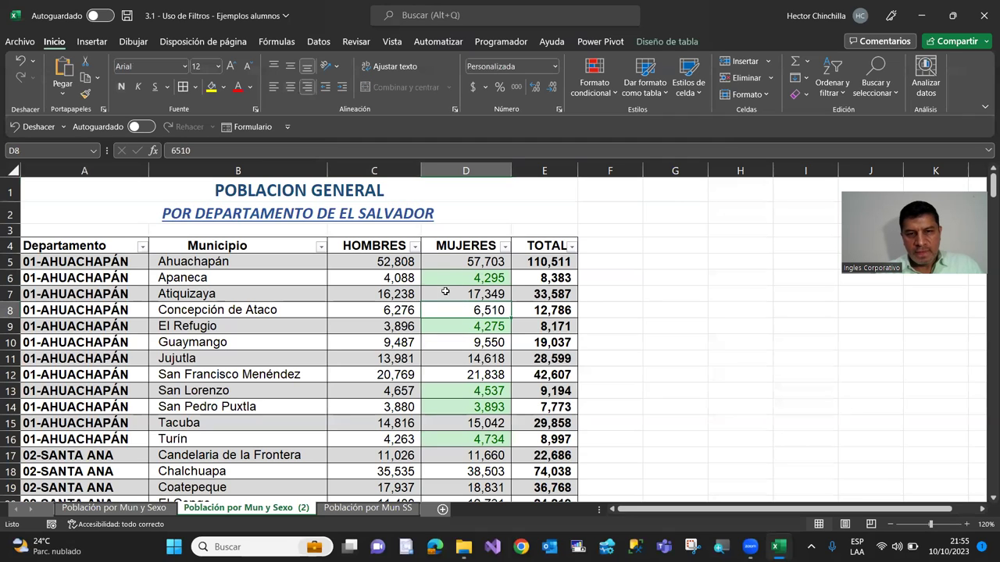
{"action": "left_click", "coordinate": [503, 246]}
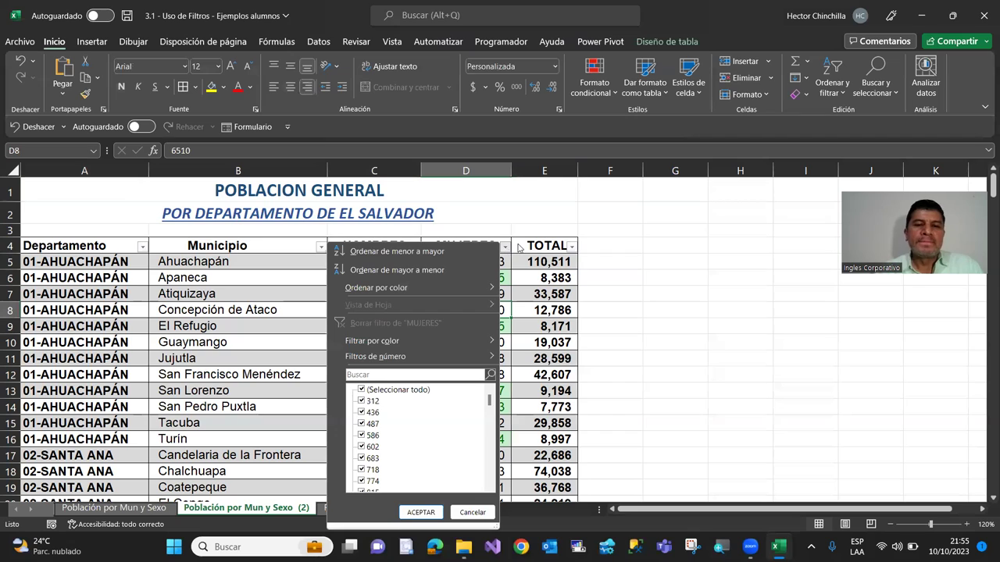
{"action": "left_click", "coordinate": [622, 263]}
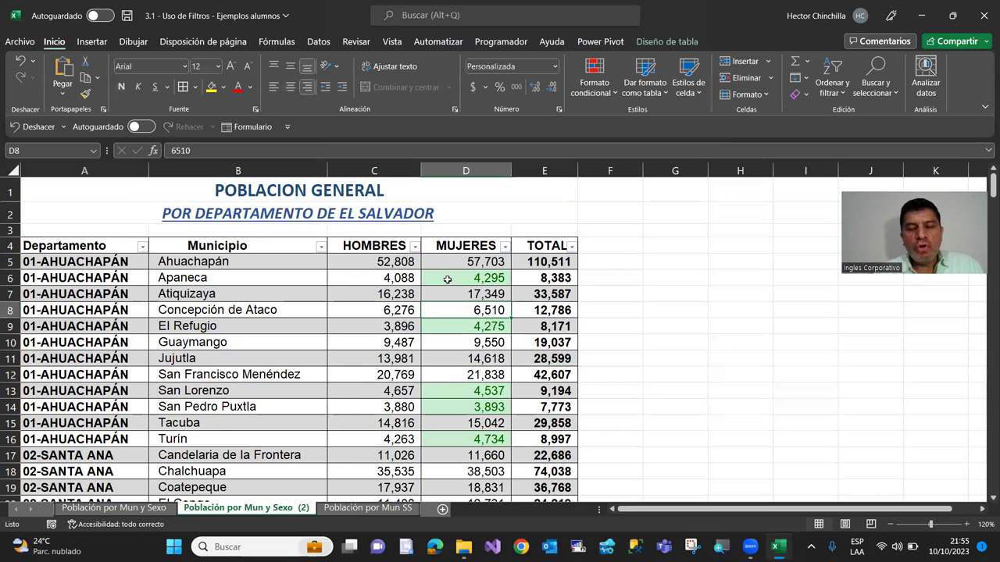
{"action": "scroll", "coordinate": [445, 277], "scroll_direction": "down", "scroll_amount": 4}
{"action": "scroll", "coordinate": [450, 288], "scroll_direction": "down", "scroll_amount": 1}
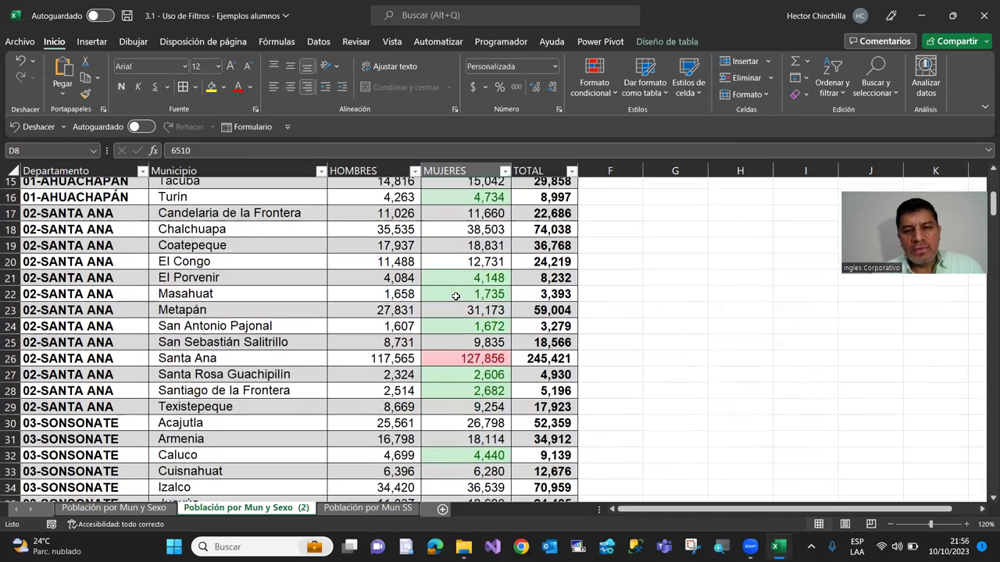
{"action": "scroll", "coordinate": [445, 309], "scroll_direction": "down", "scroll_amount": 1}
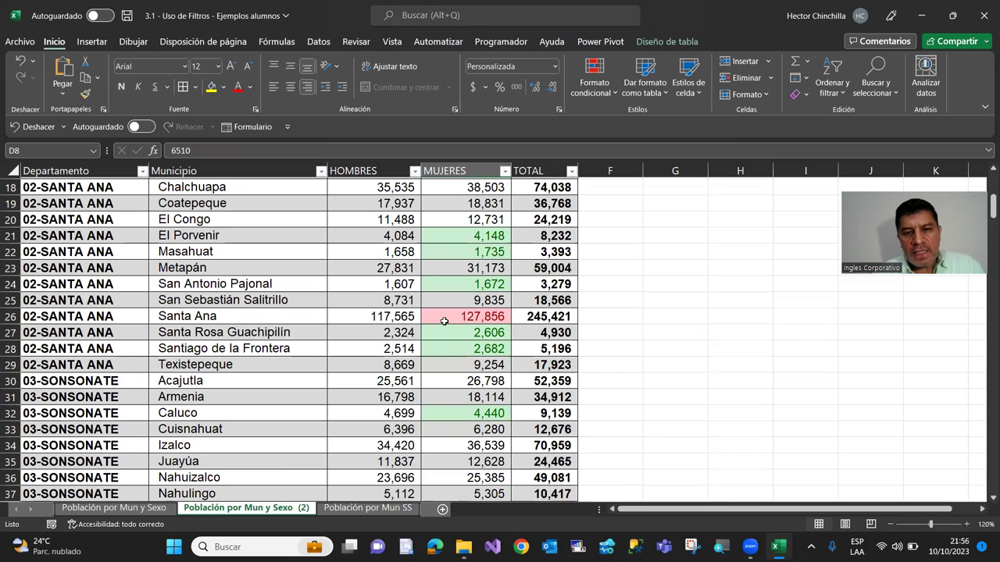
{"action": "scroll", "coordinate": [444, 321], "scroll_direction": "up", "scroll_amount": 3}
{"action": "scroll", "coordinate": [443, 321], "scroll_direction": "up", "scroll_amount": 3}
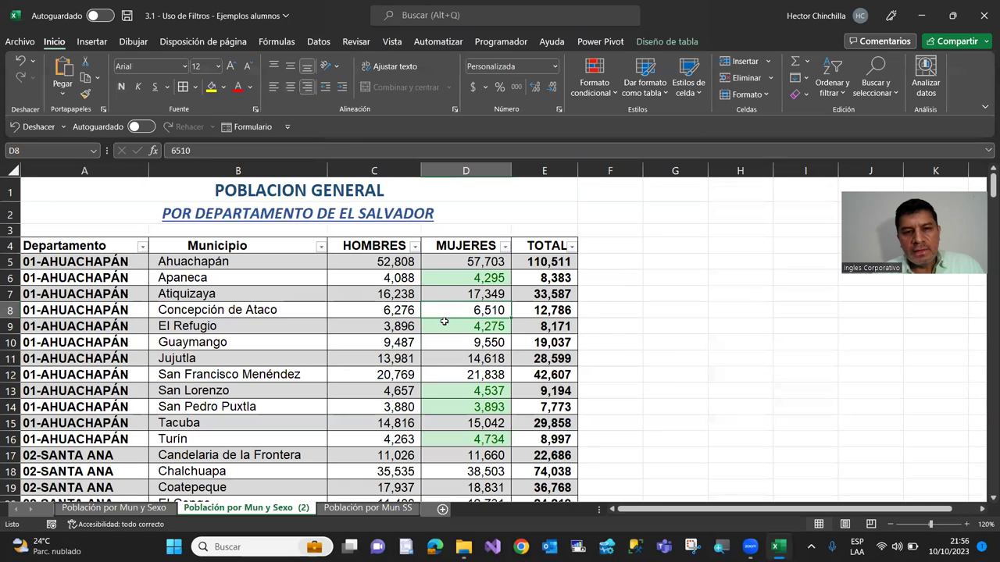
{"action": "left_click", "coordinate": [394, 259]}
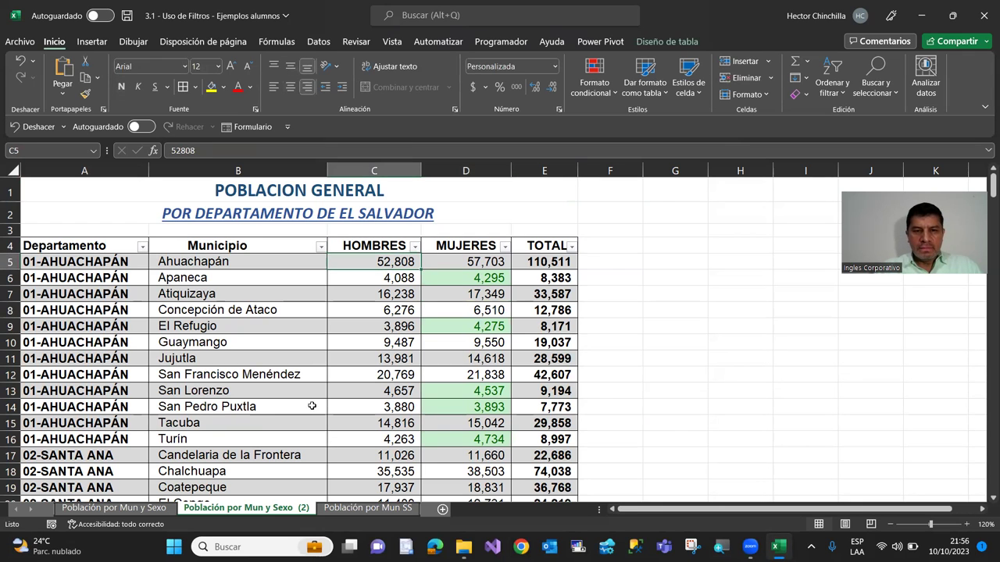
Select HOMBRES from C5 down and apply a 'less than 5000' rule with yellow fill
{"action": "key", "text": "shift+Down"}
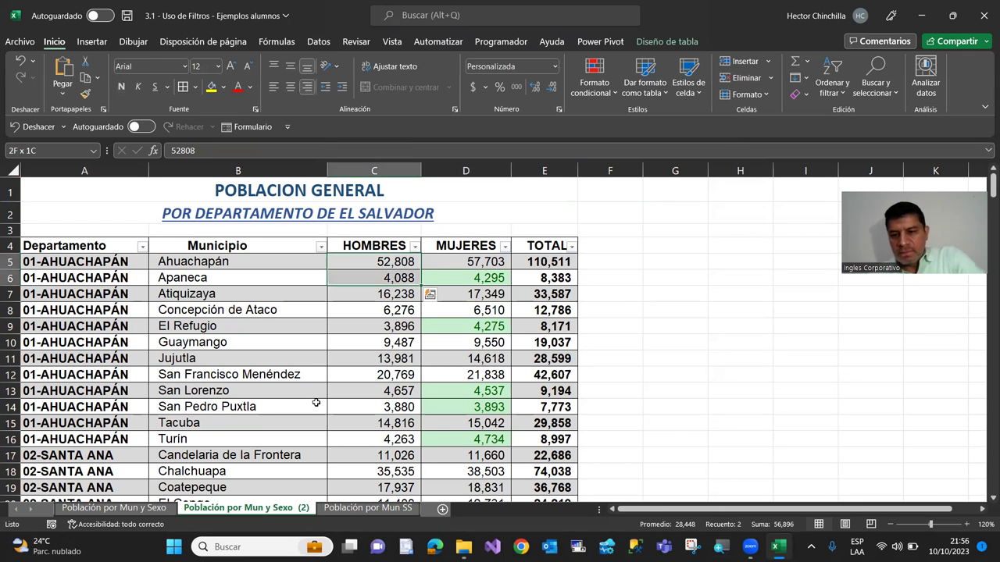
{"action": "key", "text": "ctrl+shift+Down"}
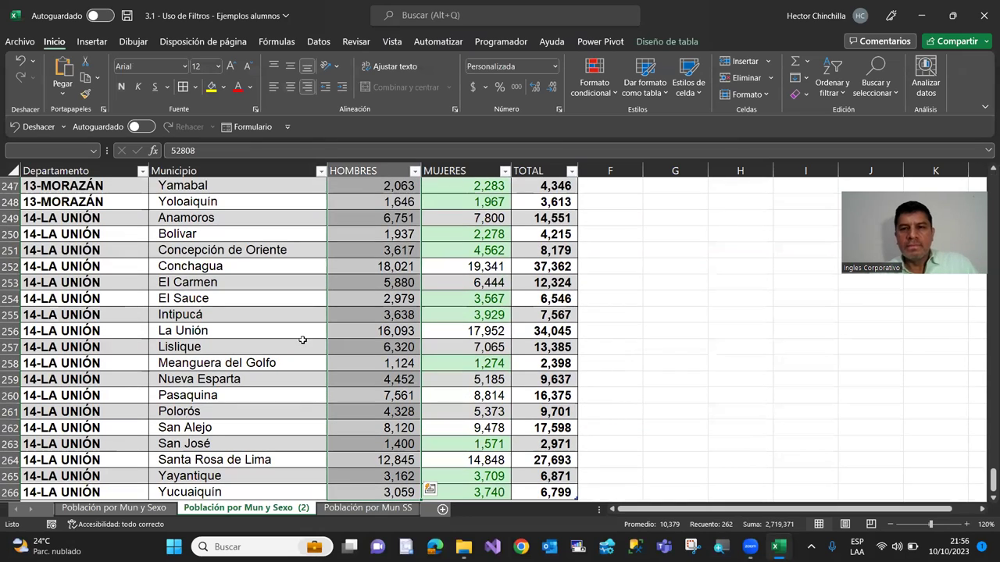
{"action": "left_click", "coordinate": [603, 87]}
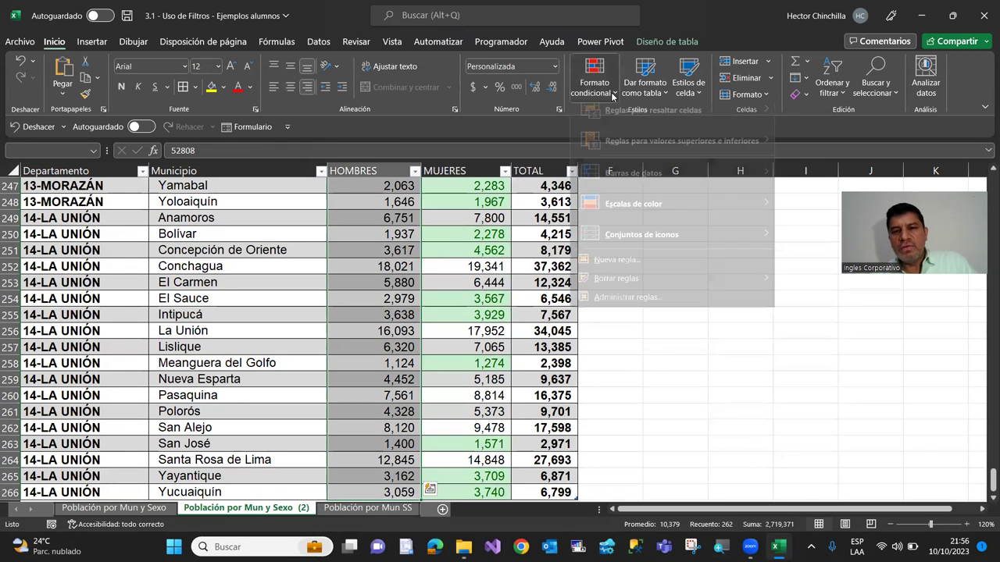
{"action": "mouse_move", "coordinate": [642, 124]}
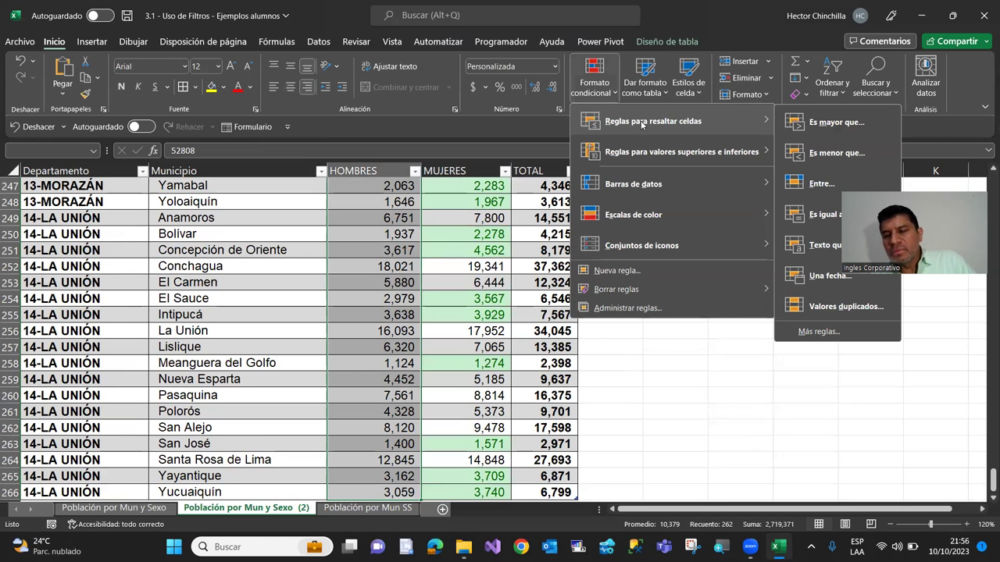
{"action": "left_click", "coordinate": [821, 159]}
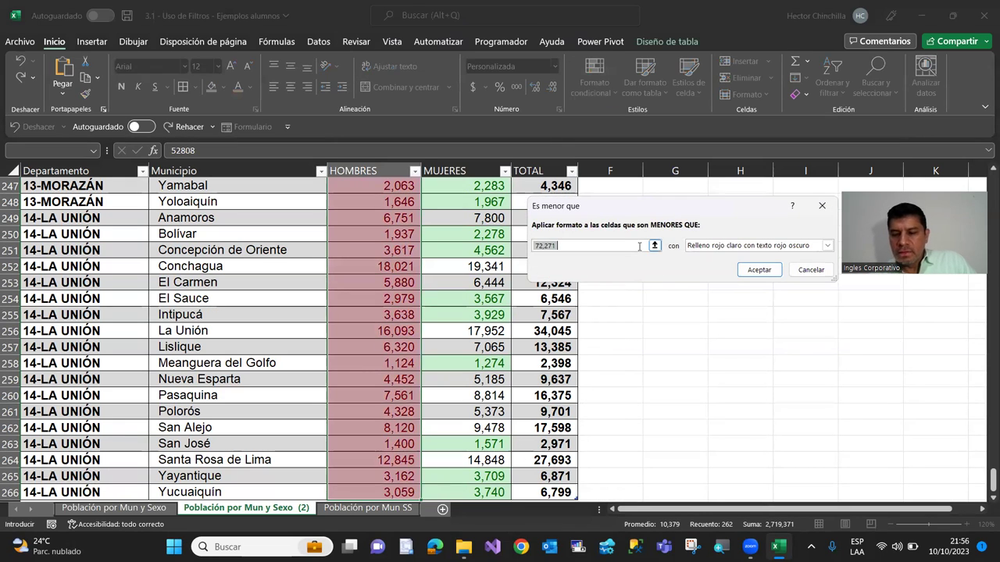
{"action": "type", "text": "5000"}
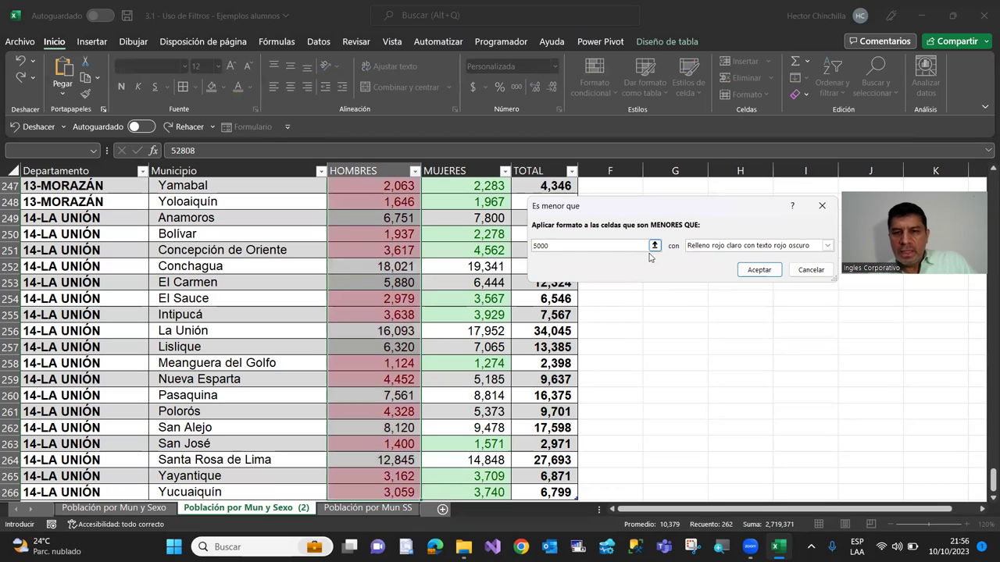
{"action": "left_click", "coordinate": [708, 246]}
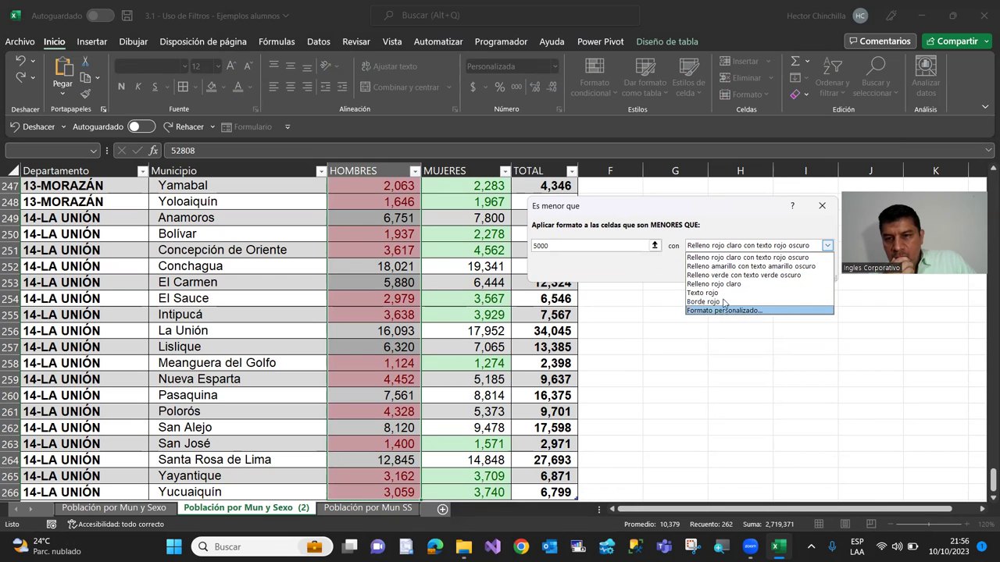
{"action": "left_click", "coordinate": [719, 266]}
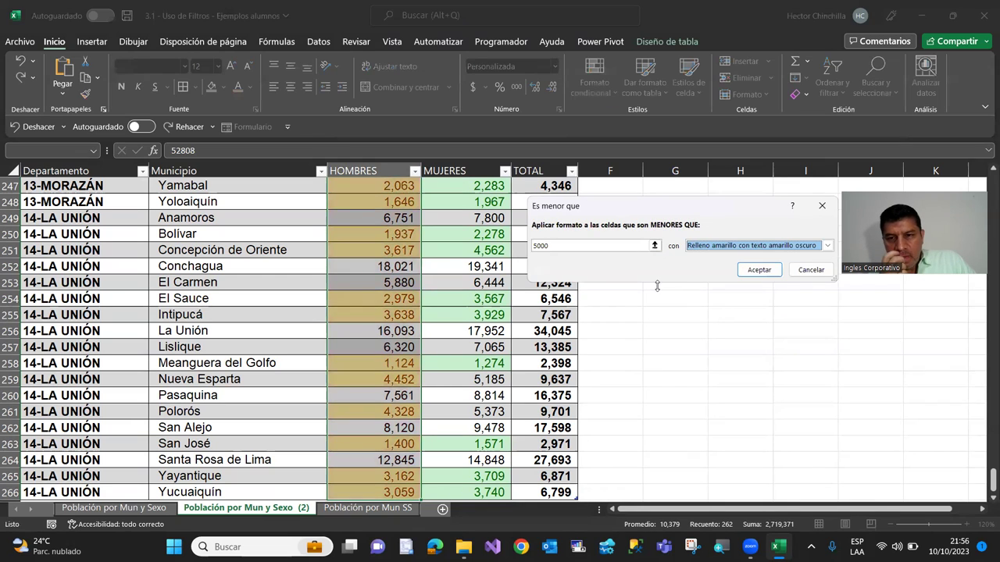
{"action": "left_click", "coordinate": [759, 269]}
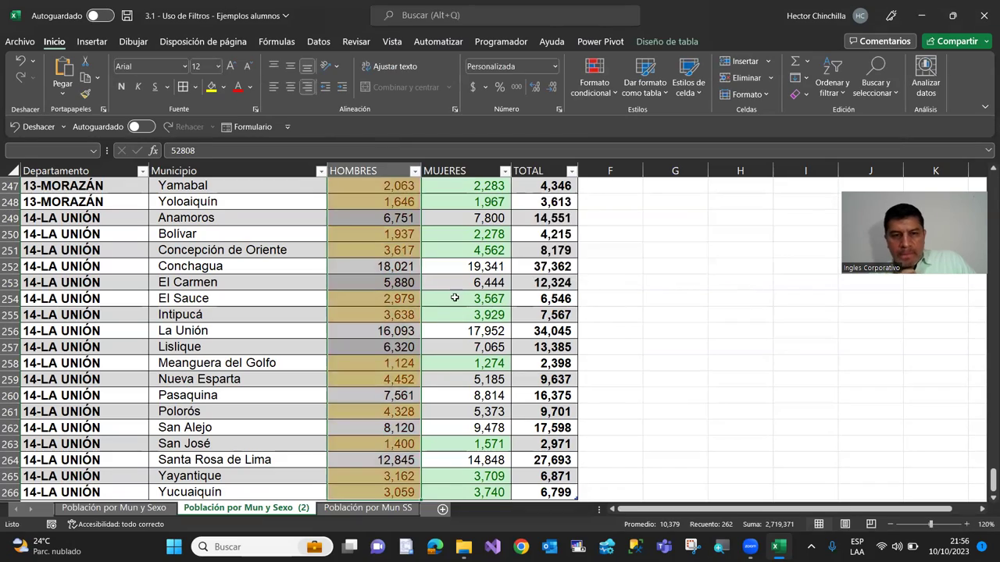
Scroll back up through the table to review the yellow HOMBRES highlights
{"action": "left_click", "coordinate": [455, 298]}
{"action": "scroll", "coordinate": [454, 304], "scroll_direction": "down", "scroll_amount": 3}
{"action": "scroll", "coordinate": [455, 312], "scroll_direction": "up", "scroll_amount": 3}
{"action": "scroll", "coordinate": [453, 322], "scroll_direction": "up", "scroll_amount": 5}
{"action": "scroll", "coordinate": [453, 322], "scroll_direction": "up", "scroll_amount": 1}
{"action": "scroll", "coordinate": [453, 322], "scroll_direction": "up", "scroll_amount": 3}
{"action": "scroll", "coordinate": [453, 322], "scroll_direction": "up", "scroll_amount": 3}
{"action": "scroll", "coordinate": [453, 321], "scroll_direction": "up", "scroll_amount": 1}
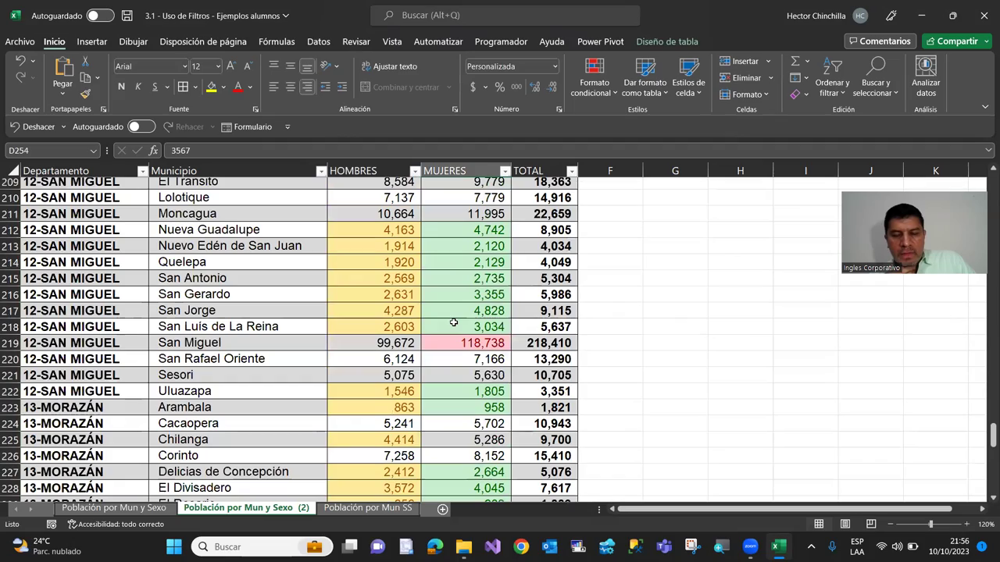
{"action": "scroll", "coordinate": [453, 321], "scroll_direction": "up", "scroll_amount": 1}
{"action": "scroll", "coordinate": [452, 322], "scroll_direction": "up", "scroll_amount": 3}
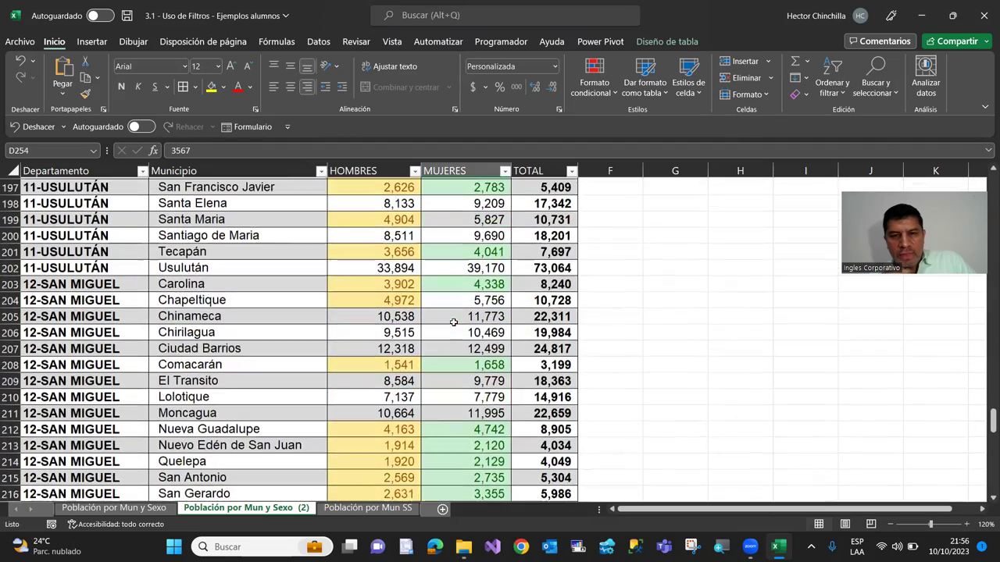
{"action": "scroll", "coordinate": [453, 321], "scroll_direction": "up", "scroll_amount": 2}
{"action": "scroll", "coordinate": [452, 322], "scroll_direction": "up", "scroll_amount": 3}
{"action": "scroll", "coordinate": [453, 322], "scroll_direction": "up", "scroll_amount": 3}
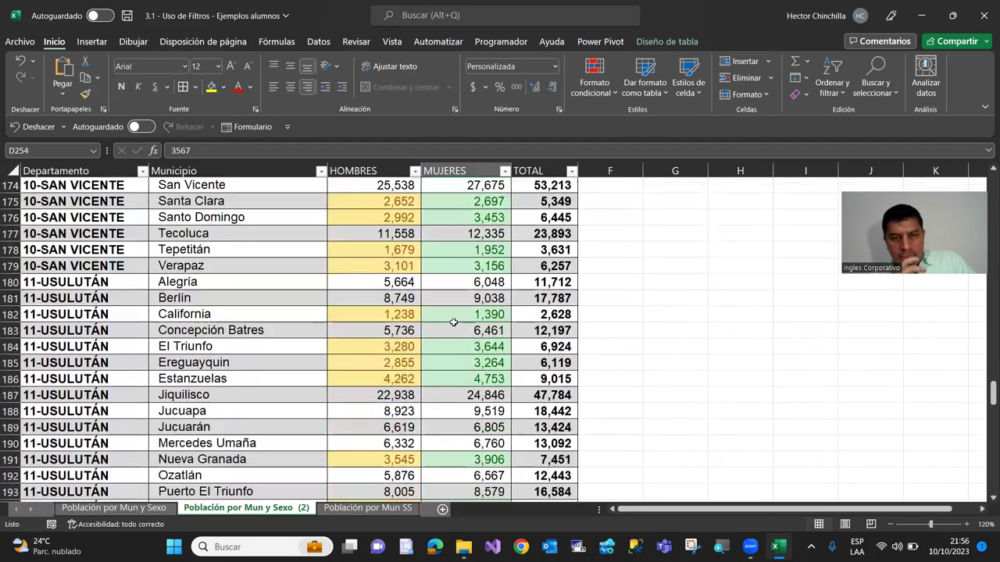
{"action": "scroll", "coordinate": [453, 322], "scroll_direction": "up", "scroll_amount": 2}
{"action": "scroll", "coordinate": [453, 321], "scroll_direction": "up", "scroll_amount": 3}
{"action": "scroll", "coordinate": [453, 322], "scroll_direction": "up", "scroll_amount": 5}
{"action": "scroll", "coordinate": [453, 322], "scroll_direction": "up", "scroll_amount": 3}
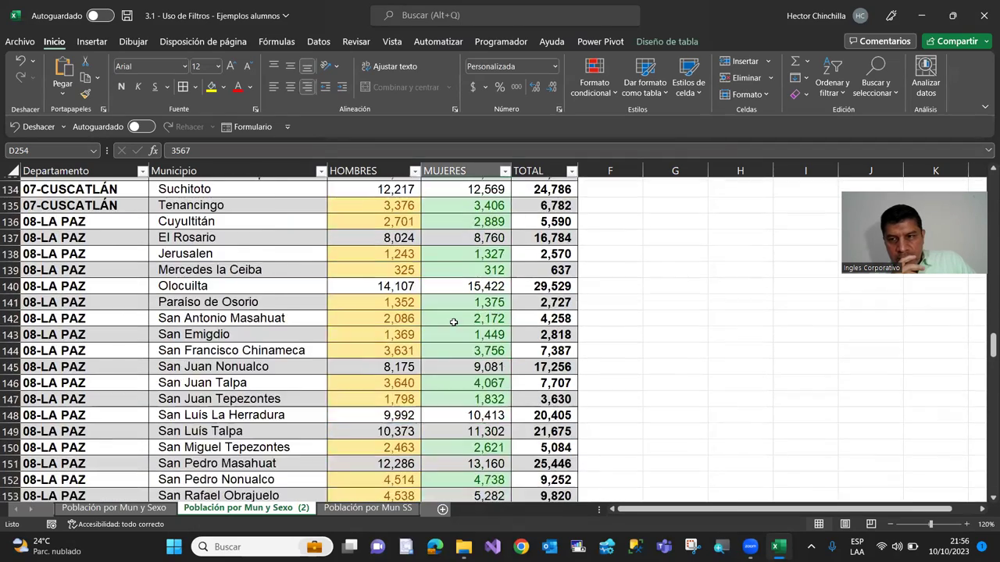
{"action": "scroll", "coordinate": [453, 322], "scroll_direction": "up", "scroll_amount": 5}
Return to the top and switch to the 'Población por Mun y Sexo' sheet
{"action": "left_click", "coordinate": [389, 285]}
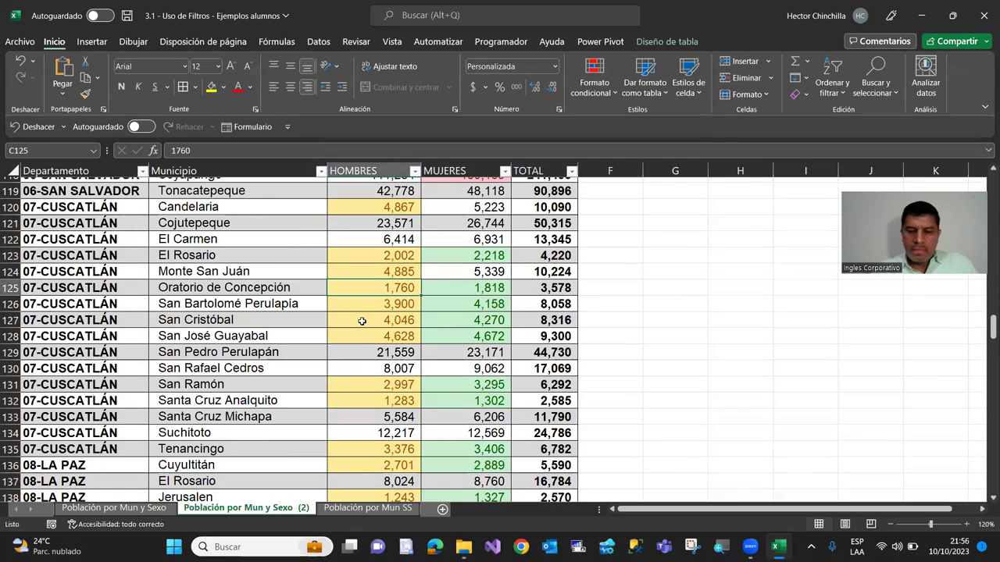
{"action": "key", "text": "ctrl+Home"}
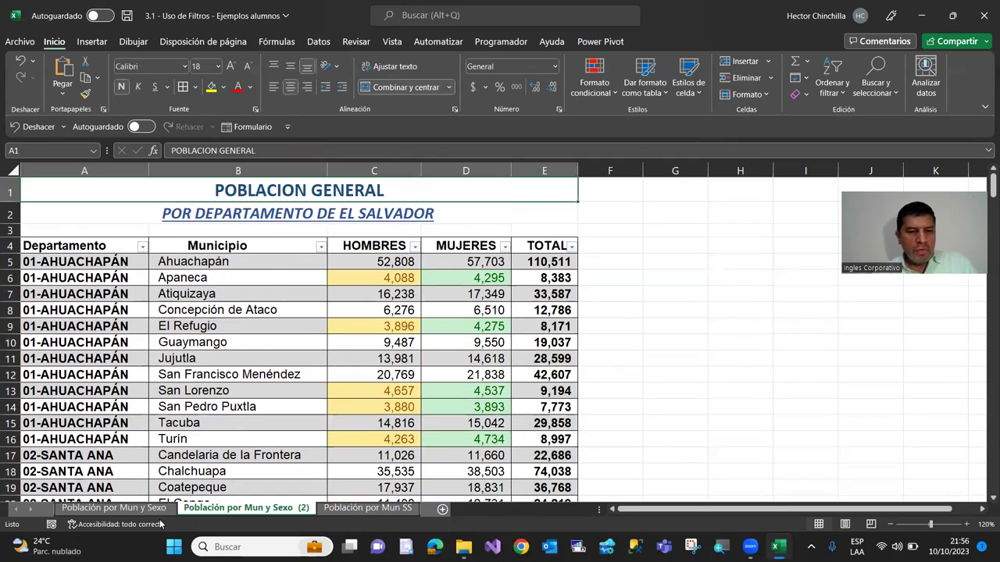
{"action": "left_click", "coordinate": [151, 512]}
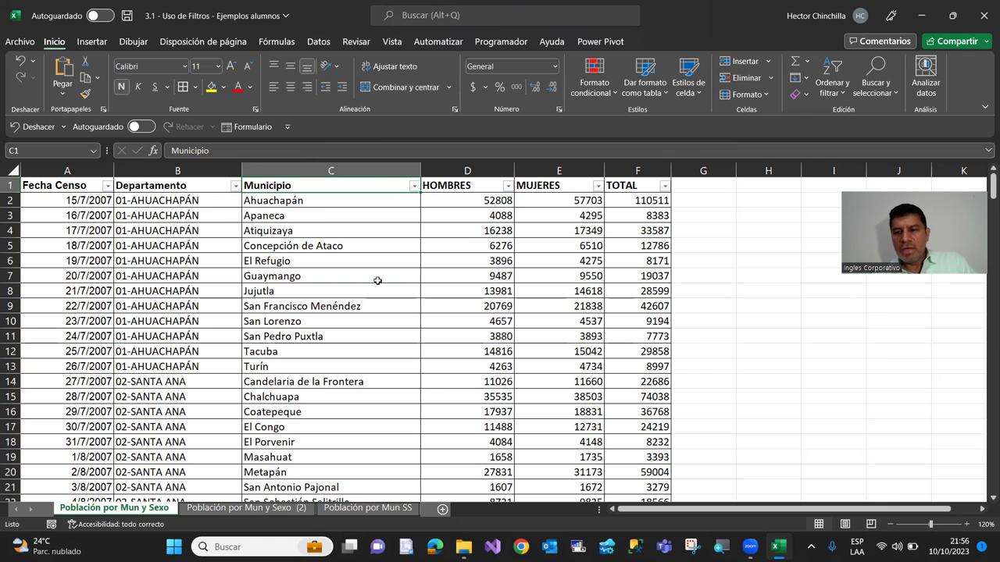
Switch to the 'Población por Mun y Sexo (2)' sheet and review the green and yellow highlights
{"action": "left_click", "coordinate": [209, 509]}
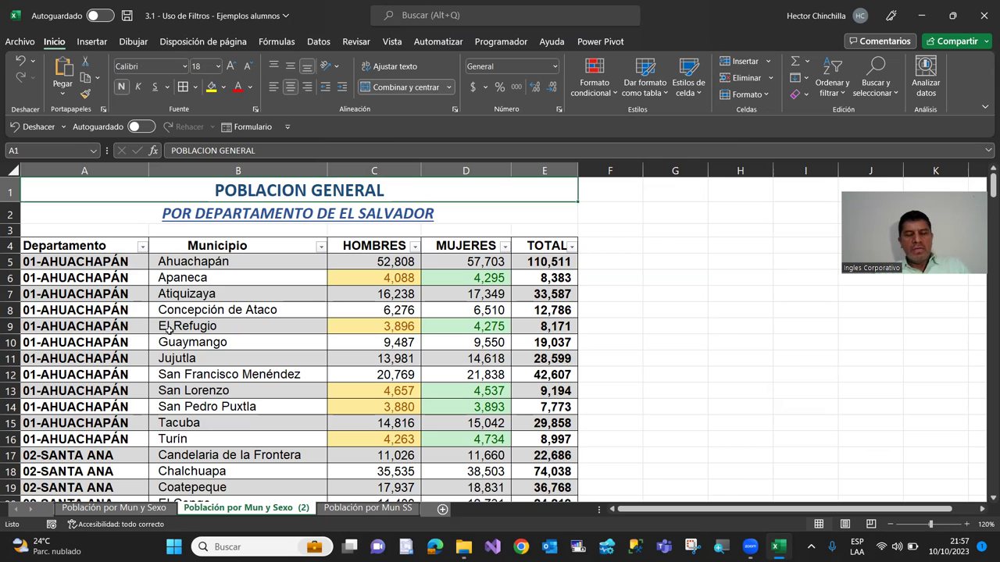
{"action": "scroll", "coordinate": [206, 338], "scroll_direction": "down", "scroll_amount": 1}
{"action": "scroll", "coordinate": [196, 330], "scroll_direction": "up", "scroll_amount": 1}
{"action": "scroll", "coordinate": [196, 330], "scroll_direction": "down", "scroll_amount": 1}
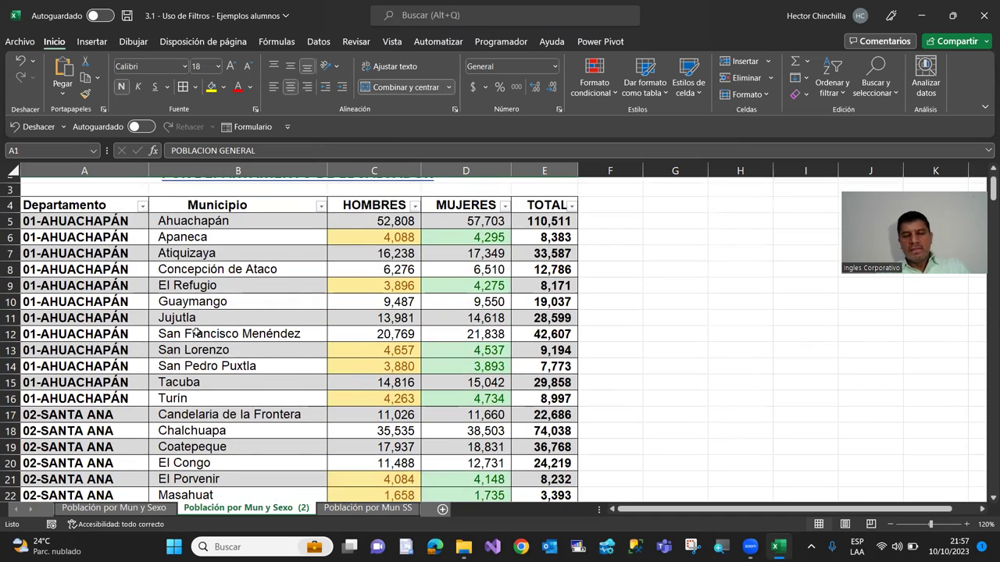
{"action": "scroll", "coordinate": [196, 330], "scroll_direction": "up", "scroll_amount": 1}
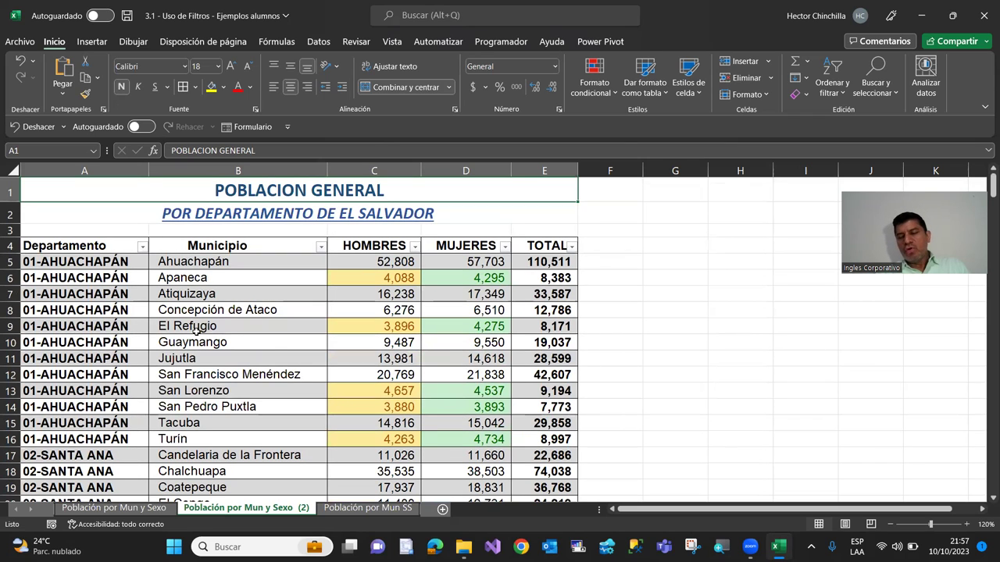
{"action": "scroll", "coordinate": [213, 330], "scroll_direction": "down", "scroll_amount": 1}
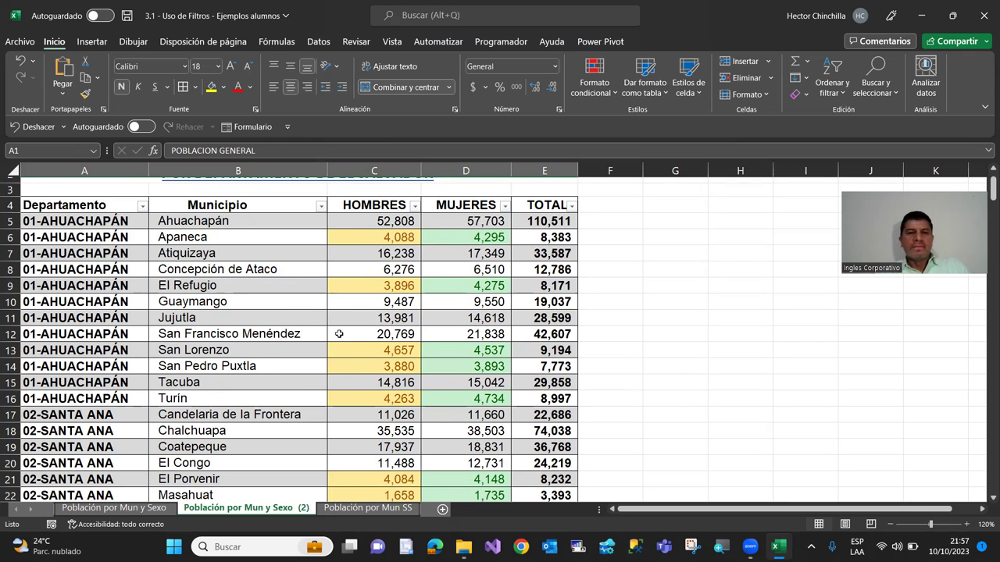
Filter the HOMBRES column by its yellow cell colour, keeping 138 of 262 records
{"action": "scroll", "coordinate": [246, 302], "scroll_direction": "down", "scroll_amount": 1}
{"action": "scroll", "coordinate": [245, 302], "scroll_direction": "up", "scroll_amount": 1}
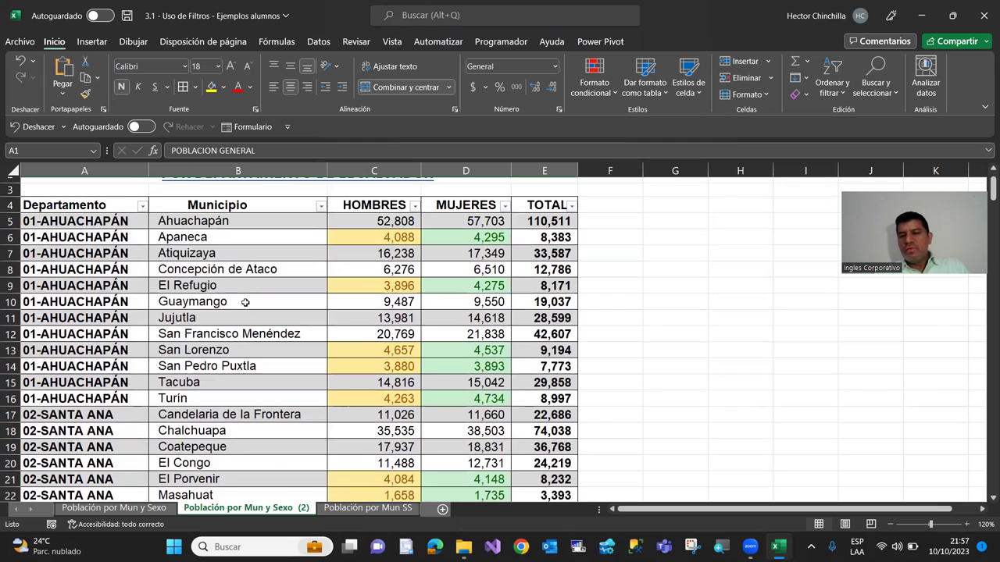
{"action": "left_click", "coordinate": [412, 205]}
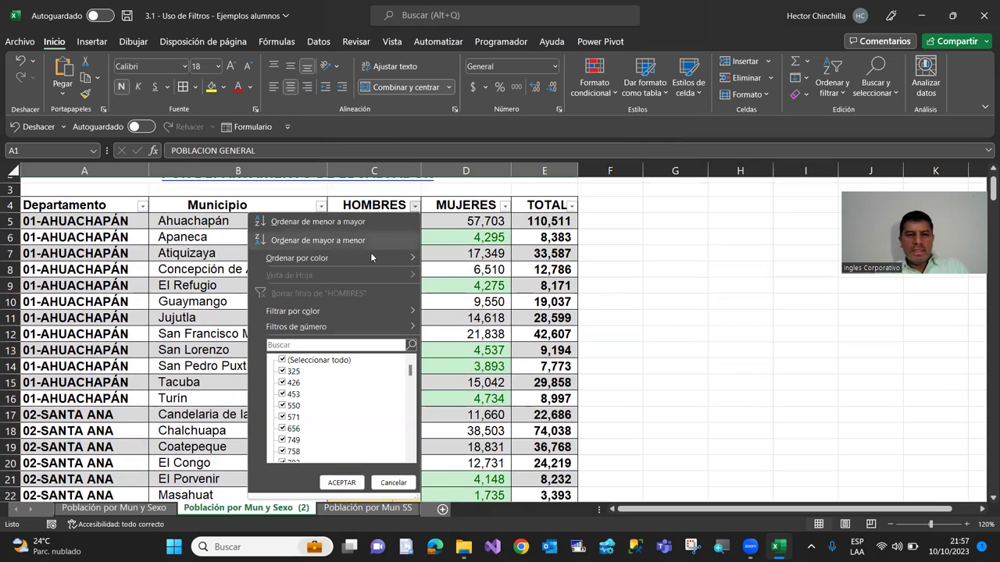
{"action": "mouse_move", "coordinate": [358, 312]}
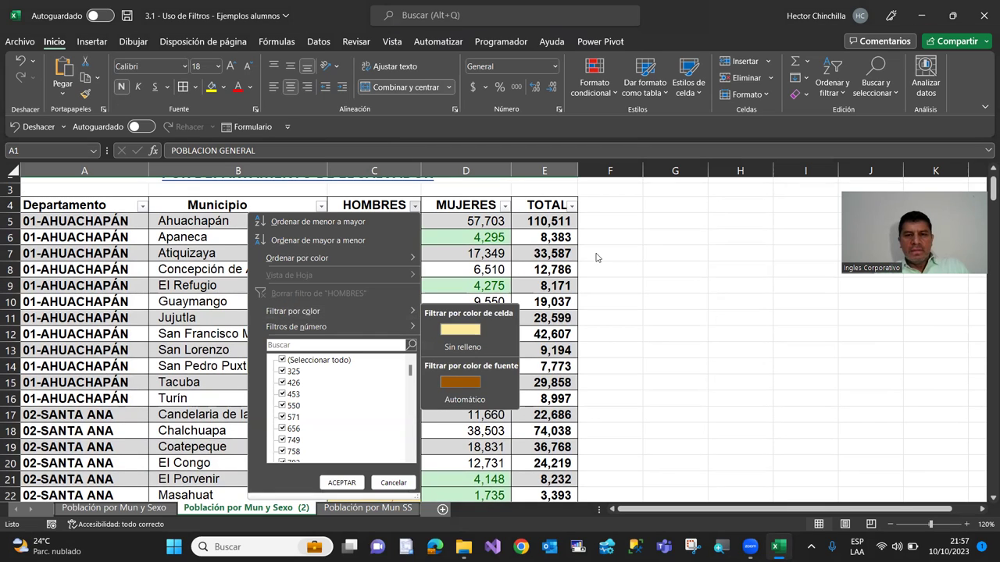
{"action": "left_click", "coordinate": [341, 483]}
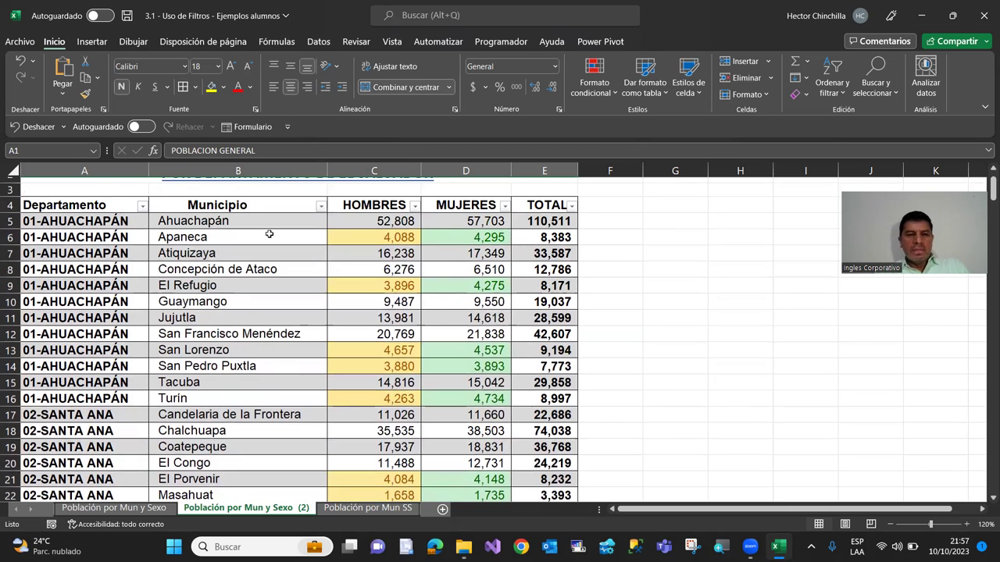
{"action": "left_click", "coordinate": [321, 206]}
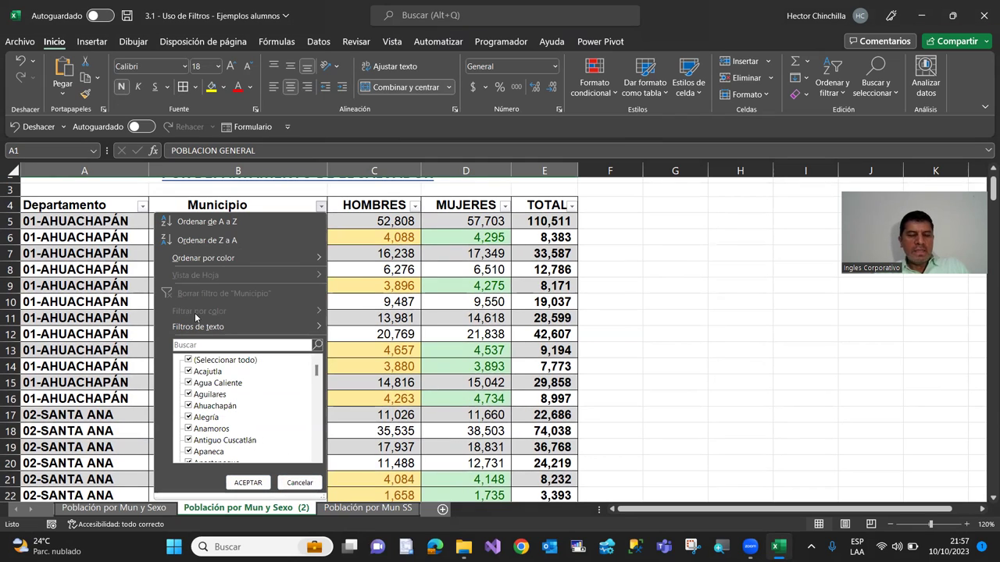
{"action": "left_click", "coordinate": [299, 481]}
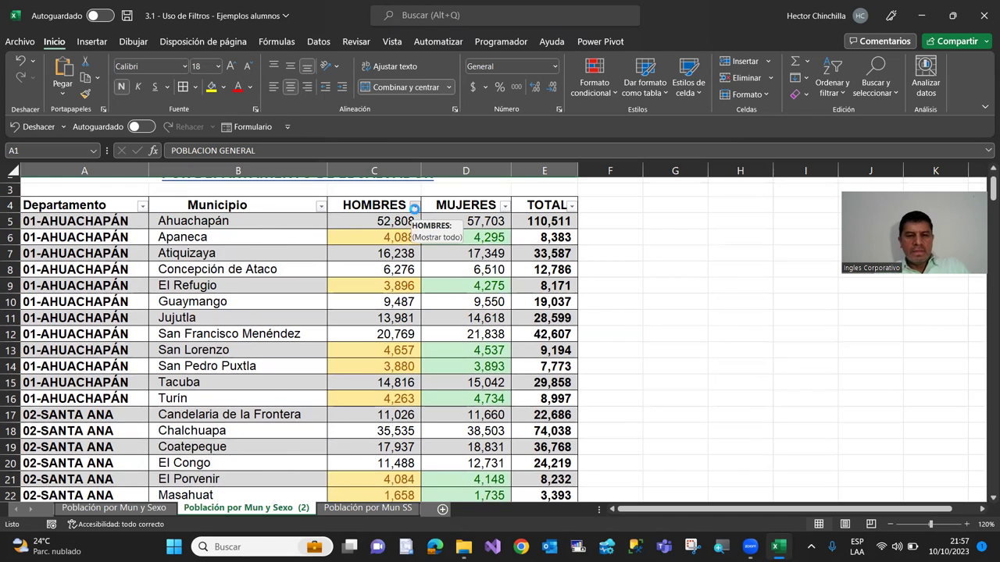
{"action": "left_click", "coordinate": [414, 206]}
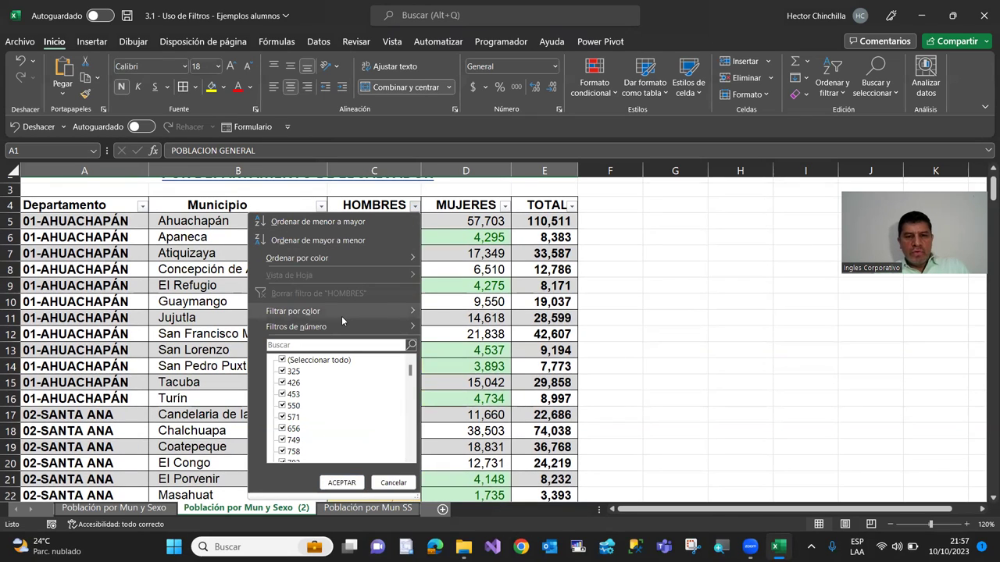
{"action": "mouse_move", "coordinate": [341, 316]}
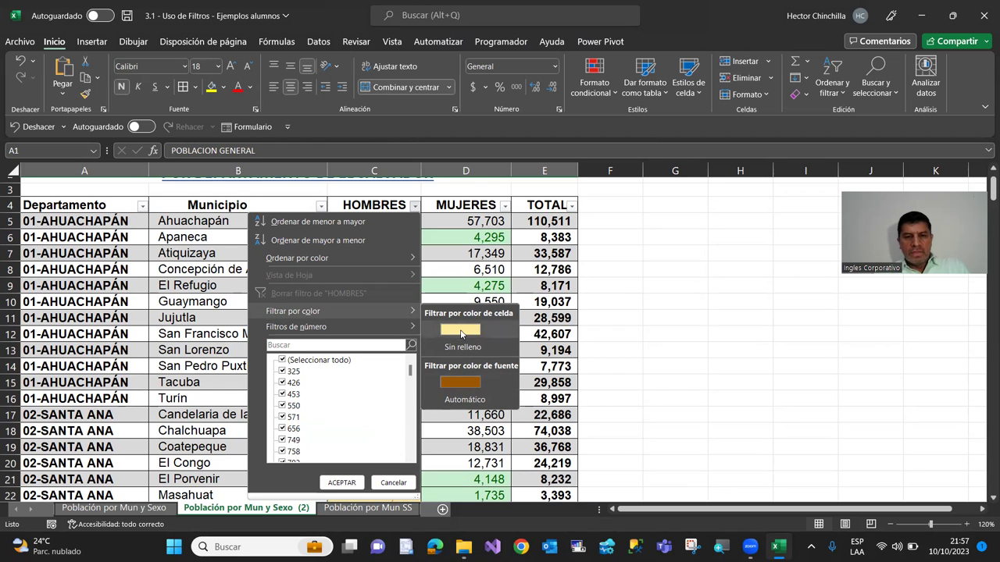
{"action": "left_click", "coordinate": [460, 331]}
{"action": "scroll", "coordinate": [355, 305], "scroll_direction": "down", "scroll_amount": 1}
{"action": "scroll", "coordinate": [355, 306], "scroll_direction": "down", "scroll_amount": 2}
{"action": "scroll", "coordinate": [354, 305], "scroll_direction": "down", "scroll_amount": 1}
{"action": "scroll", "coordinate": [354, 305], "scroll_direction": "down", "scroll_amount": 3}
{"action": "scroll", "coordinate": [355, 305], "scroll_direction": "down", "scroll_amount": 1}
{"action": "scroll", "coordinate": [354, 305], "scroll_direction": "down", "scroll_amount": 2}
{"action": "scroll", "coordinate": [354, 306], "scroll_direction": "up", "scroll_amount": 5}
{"action": "scroll", "coordinate": [354, 306], "scroll_direction": "up", "scroll_amount": 6}
{"action": "scroll", "coordinate": [354, 305], "scroll_direction": "up", "scroll_amount": 2}
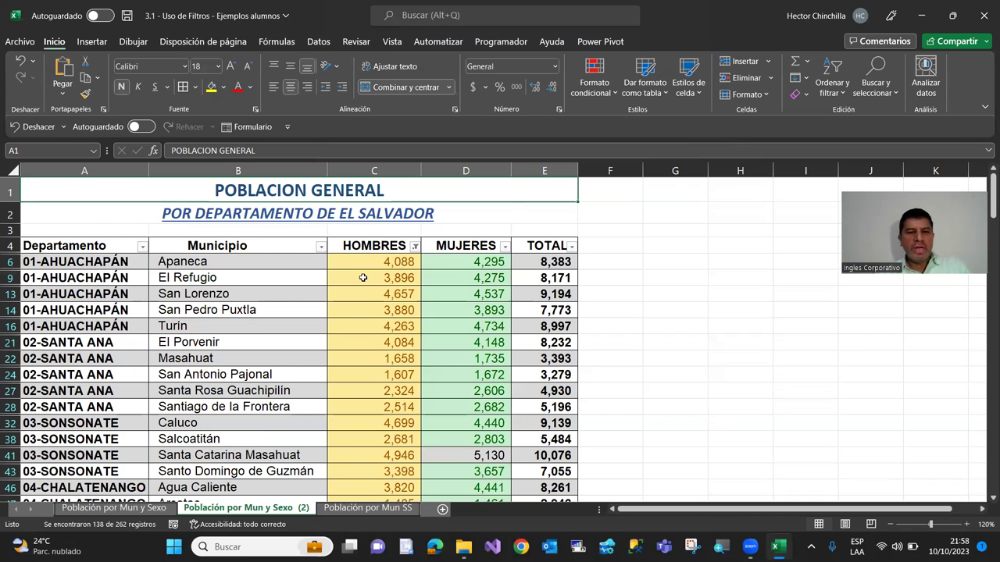
{"action": "scroll", "coordinate": [362, 278], "scroll_direction": "down", "scroll_amount": 1}
{"action": "scroll", "coordinate": [362, 277], "scroll_direction": "down", "scroll_amount": 1}
{"action": "scroll", "coordinate": [362, 277], "scroll_direction": "down", "scroll_amount": 2}
{"action": "scroll", "coordinate": [362, 277], "scroll_direction": "down", "scroll_amount": 1}
{"action": "scroll", "coordinate": [362, 277], "scroll_direction": "down", "scroll_amount": 2}
{"action": "scroll", "coordinate": [362, 278], "scroll_direction": "down", "scroll_amount": 3}
{"action": "scroll", "coordinate": [362, 277], "scroll_direction": "down", "scroll_amount": 1}
{"action": "scroll", "coordinate": [363, 278], "scroll_direction": "down", "scroll_amount": 3}
{"action": "scroll", "coordinate": [363, 277], "scroll_direction": "down", "scroll_amount": 3}
{"action": "scroll", "coordinate": [362, 277], "scroll_direction": "down", "scroll_amount": 1}
{"action": "scroll", "coordinate": [362, 277], "scroll_direction": "down", "scroll_amount": 3}
{"action": "scroll", "coordinate": [365, 280], "scroll_direction": "down", "scroll_amount": 3}
{"action": "scroll", "coordinate": [364, 279], "scroll_direction": "down", "scroll_amount": 3}
{"action": "scroll", "coordinate": [365, 280], "scroll_direction": "down", "scroll_amount": 2}
{"action": "scroll", "coordinate": [365, 278], "scroll_direction": "down", "scroll_amount": 5}
{"action": "scroll", "coordinate": [367, 278], "scroll_direction": "up", "scroll_amount": 5}
{"action": "scroll", "coordinate": [367, 278], "scroll_direction": "up", "scroll_amount": 8}
{"action": "scroll", "coordinate": [367, 278], "scroll_direction": "up", "scroll_amount": 6}
{"action": "scroll", "coordinate": [367, 278], "scroll_direction": "up", "scroll_amount": 8}
{"action": "scroll", "coordinate": [367, 278], "scroll_direction": "up", "scroll_amount": 6}
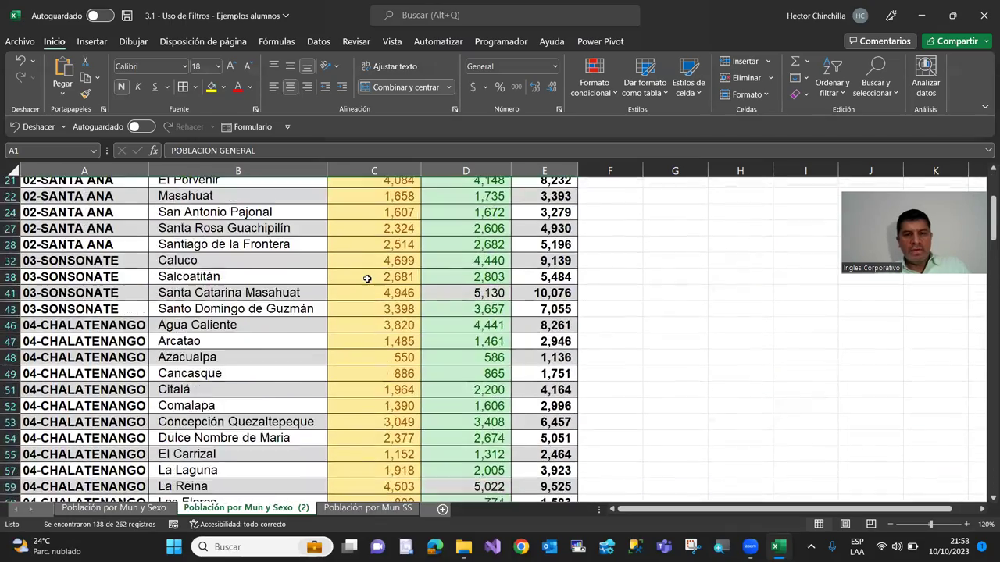
{"action": "scroll", "coordinate": [367, 278], "scroll_direction": "up", "scroll_amount": 3}
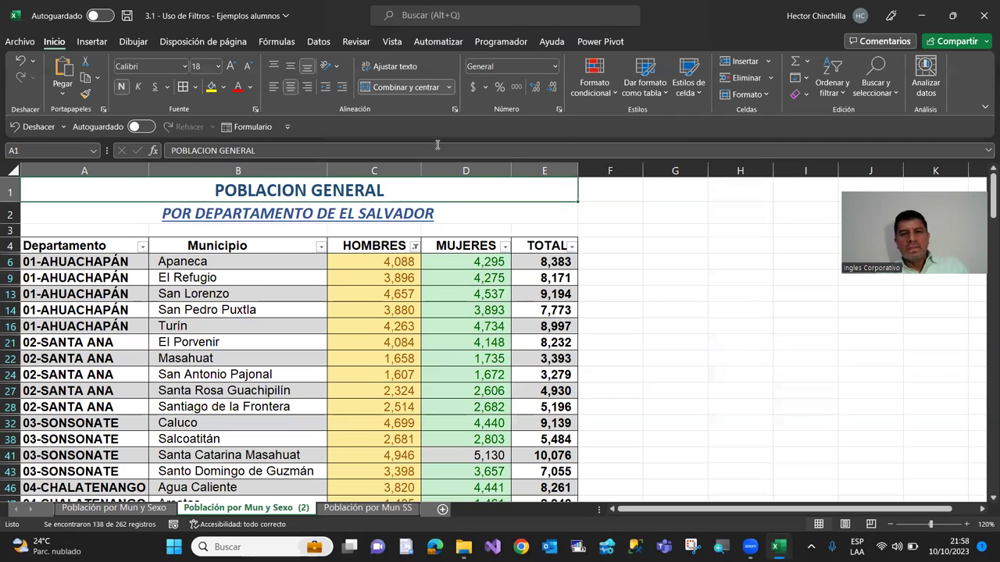
Edit this sheet's 'Valor de celda < 5000' rule so its threshold becomes 10000
{"action": "left_click", "coordinate": [616, 97]}
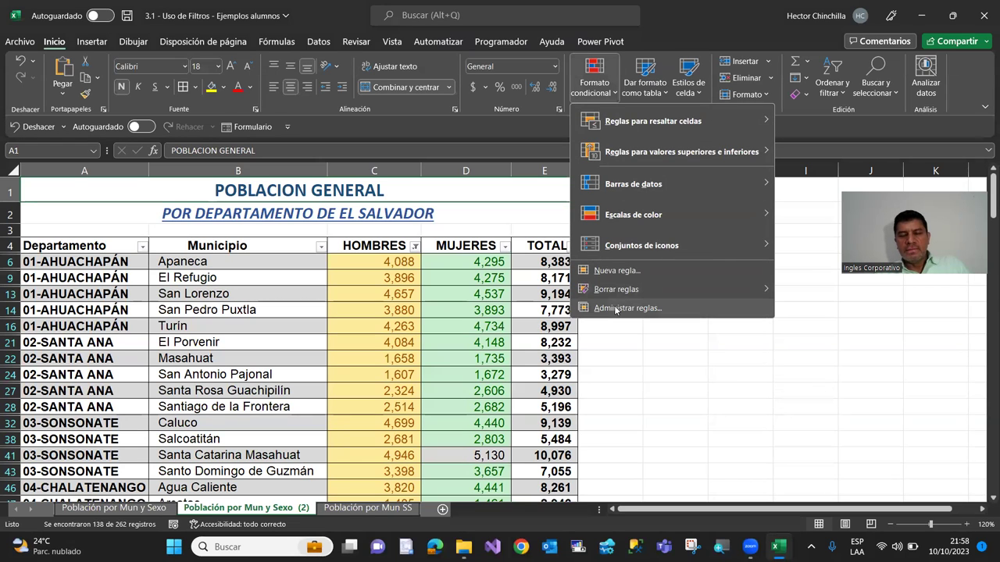
{"action": "left_click", "coordinate": [615, 309]}
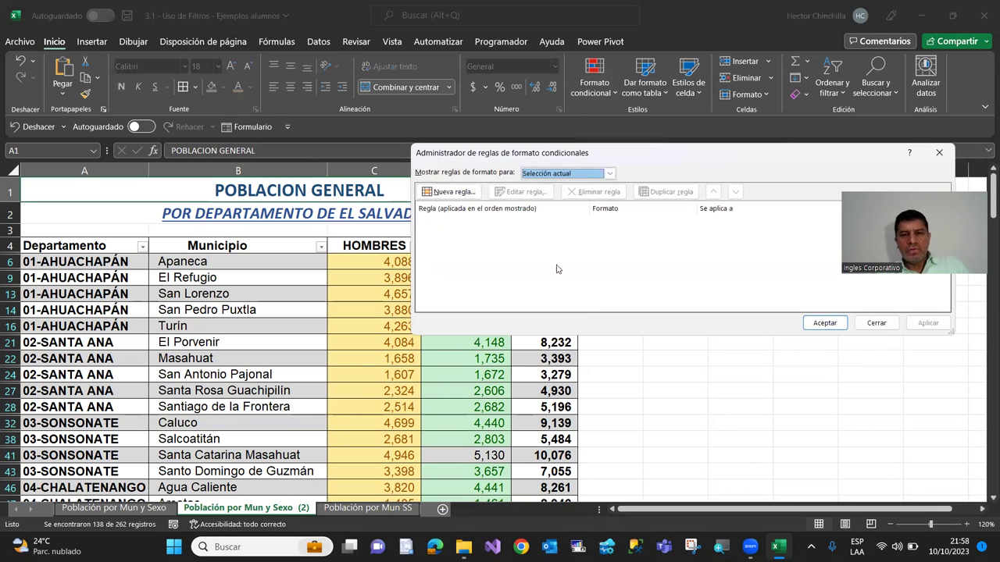
{"action": "left_click", "coordinate": [598, 178]}
{"action": "left_click", "coordinate": [546, 196]}
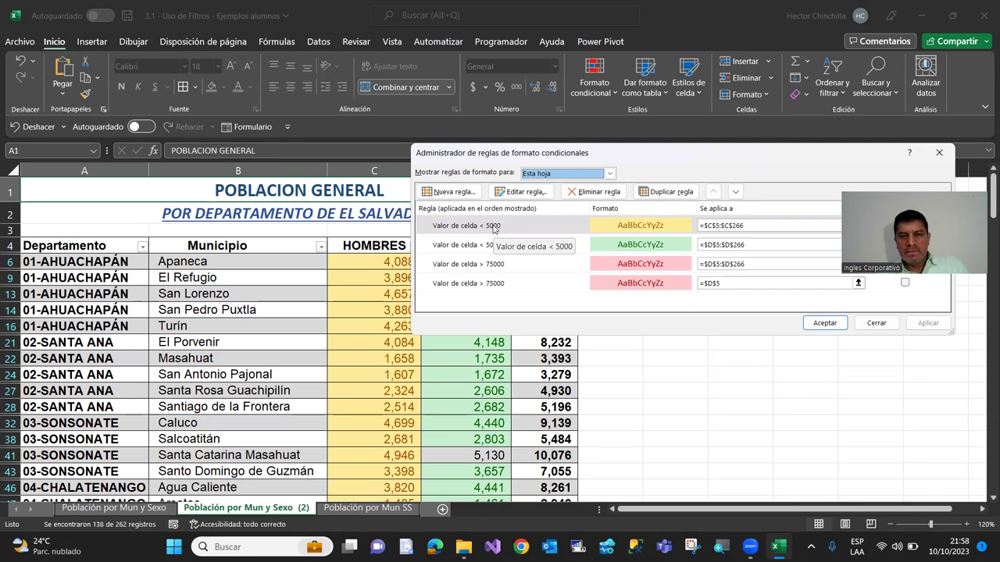
{"action": "left_click", "coordinate": [493, 228]}
{"action": "left_click", "coordinate": [504, 192]}
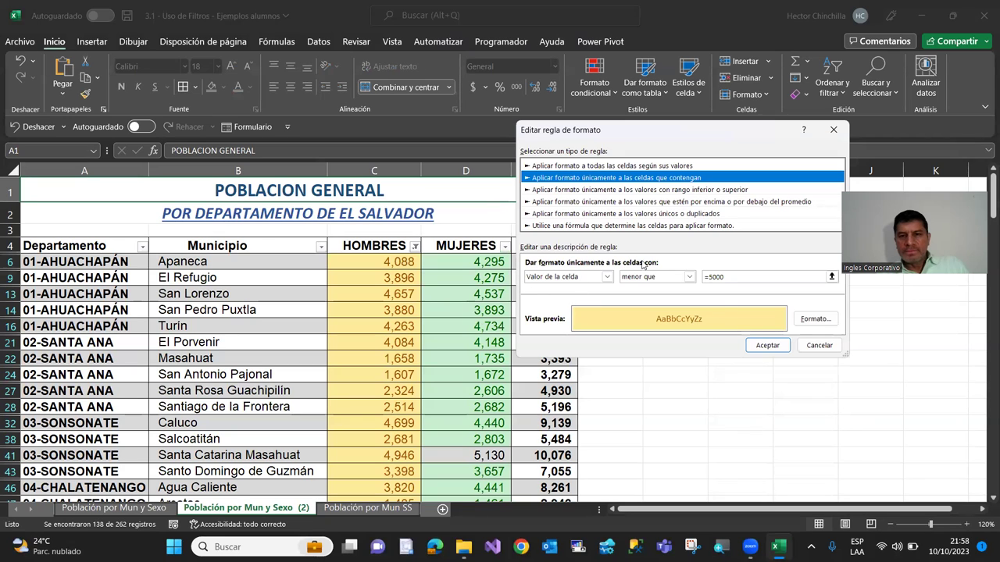
{"action": "left_click", "coordinate": [735, 276]}
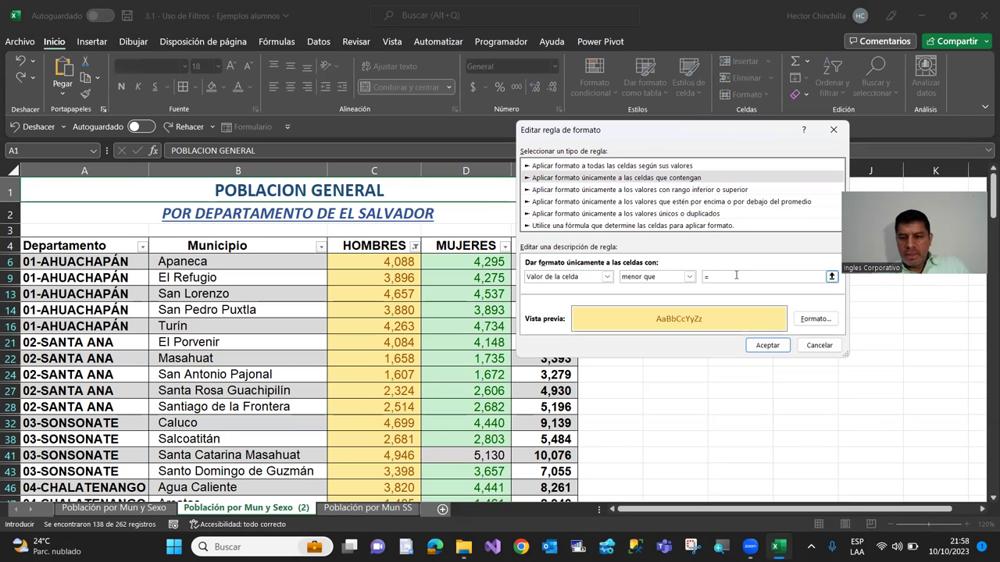
{"action": "left_click", "coordinate": [756, 353]}
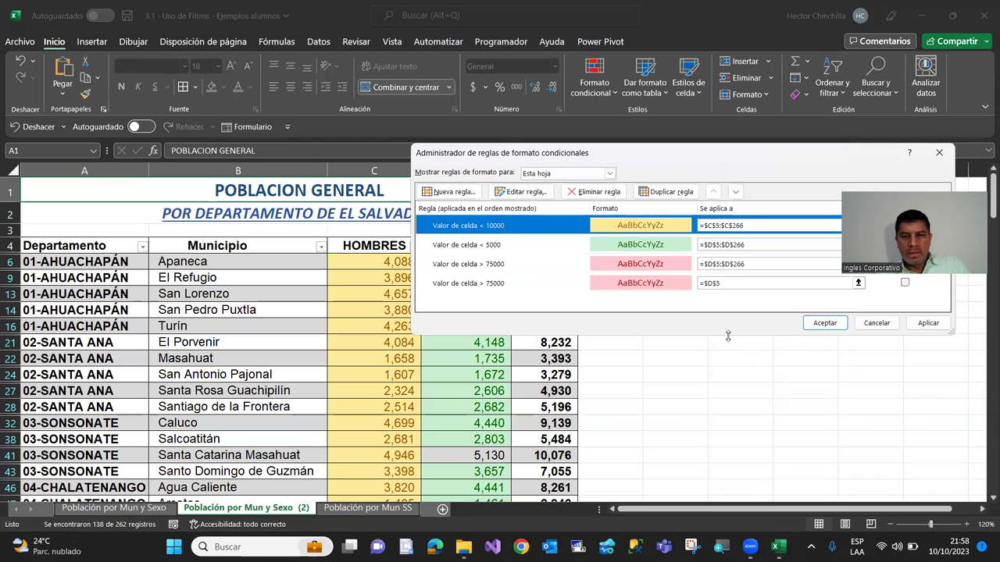
{"action": "left_click", "coordinate": [823, 322]}
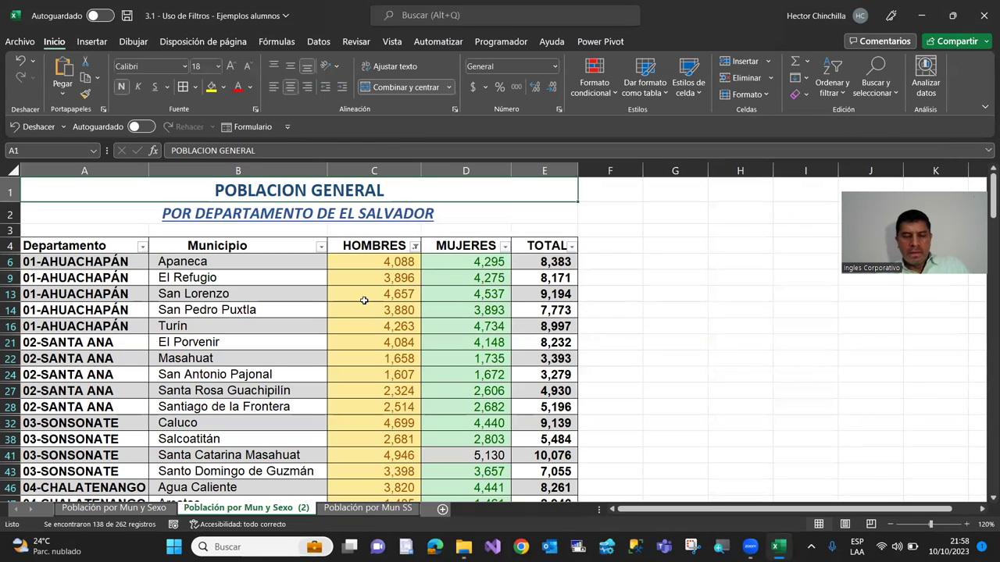
Open the HOMBRES below-10000 rule for editing from this sheet's rules manager
{"action": "scroll", "coordinate": [373, 303], "scroll_direction": "down", "scroll_amount": 3}
{"action": "scroll", "coordinate": [375, 310], "scroll_direction": "up", "scroll_amount": 3}
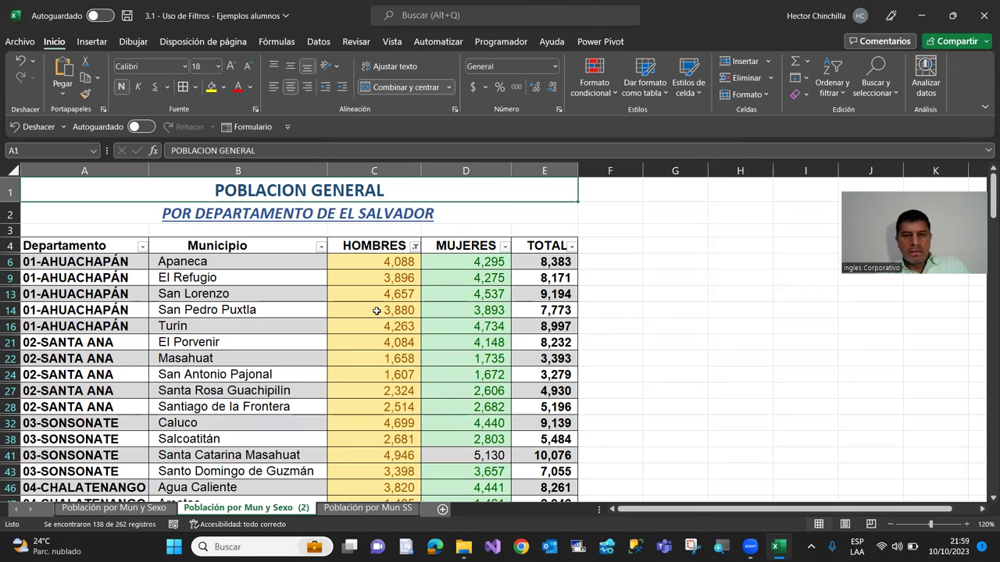
{"action": "scroll", "coordinate": [376, 311], "scroll_direction": "down", "scroll_amount": 3}
{"action": "scroll", "coordinate": [376, 311], "scroll_direction": "down", "scroll_amount": 3}
{"action": "scroll", "coordinate": [376, 311], "scroll_direction": "up", "scroll_amount": 4}
{"action": "scroll", "coordinate": [376, 310], "scroll_direction": "up", "scroll_amount": 3}
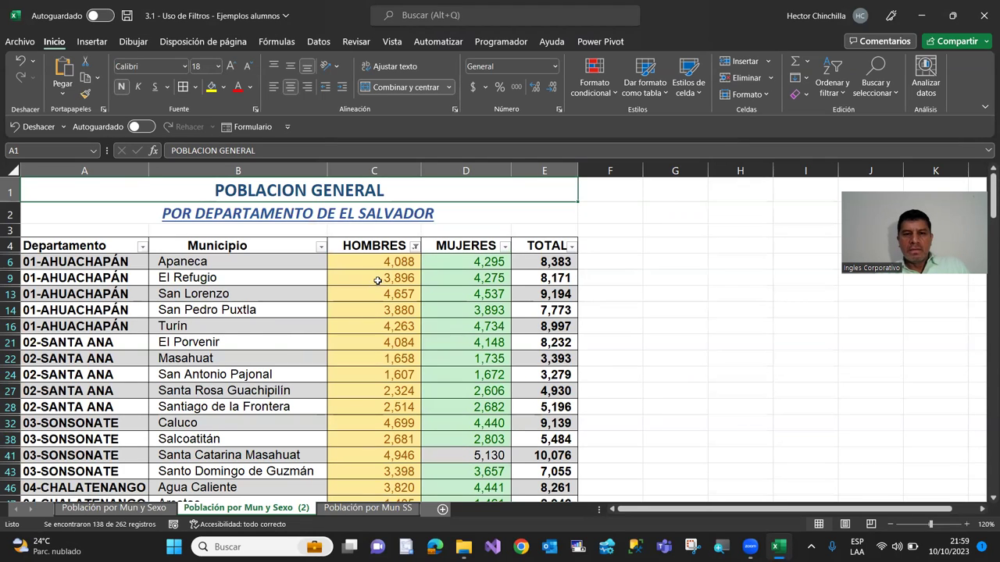
{"action": "left_click", "coordinate": [616, 99]}
{"action": "left_click", "coordinate": [634, 307]}
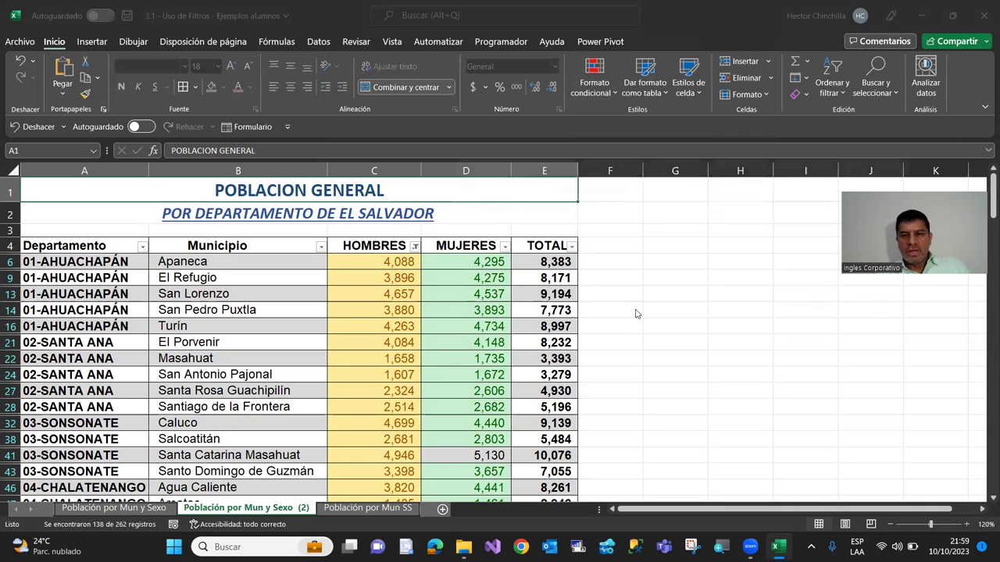
{"action": "left_click", "coordinate": [549, 173]}
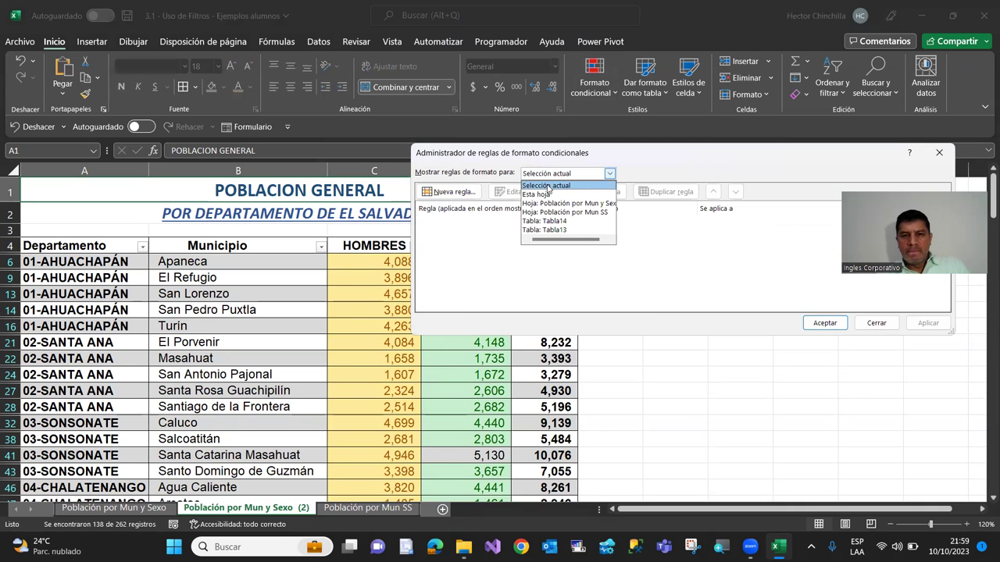
{"action": "left_click", "coordinate": [548, 190]}
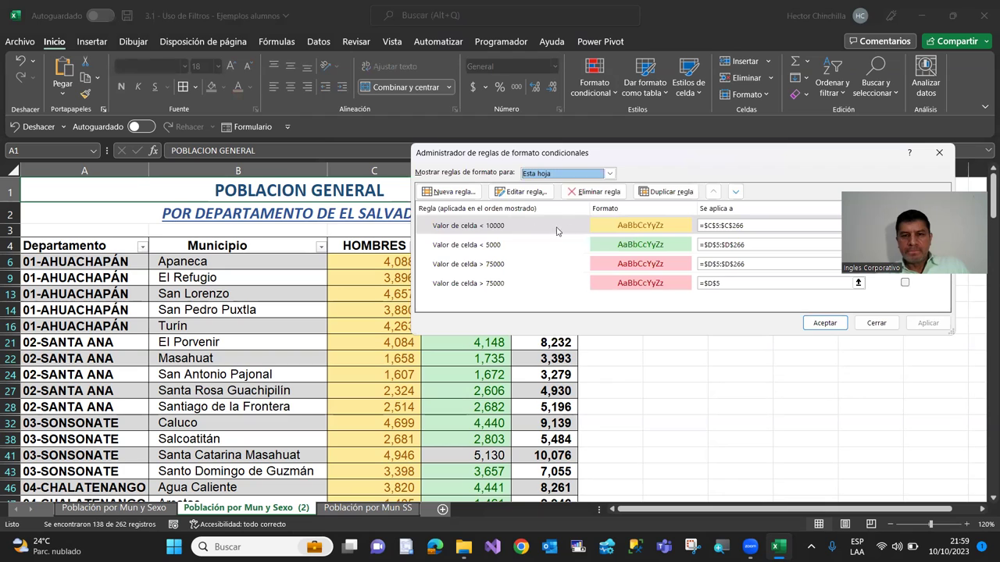
{"action": "left_click", "coordinate": [550, 229]}
{"action": "left_click", "coordinate": [522, 191]}
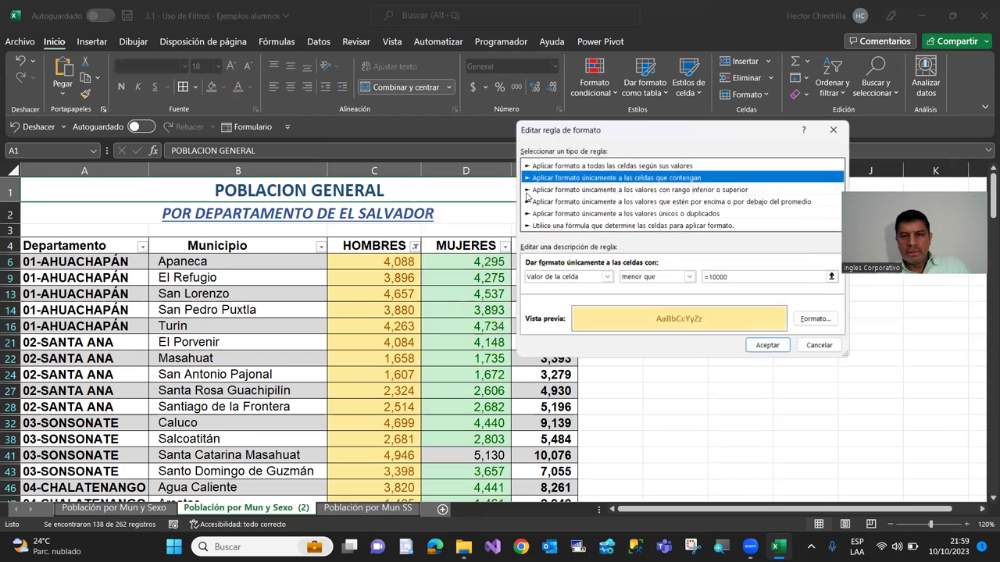
Change the rule's operator to 'mayor que' 10000 and apply it
{"action": "left_click", "coordinate": [689, 278]}
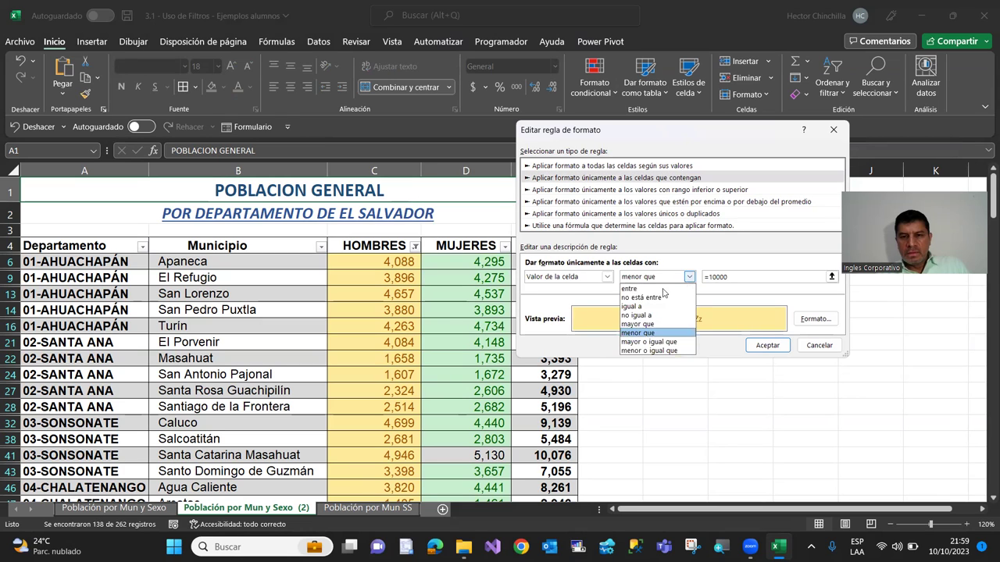
{"action": "left_click", "coordinate": [657, 324]}
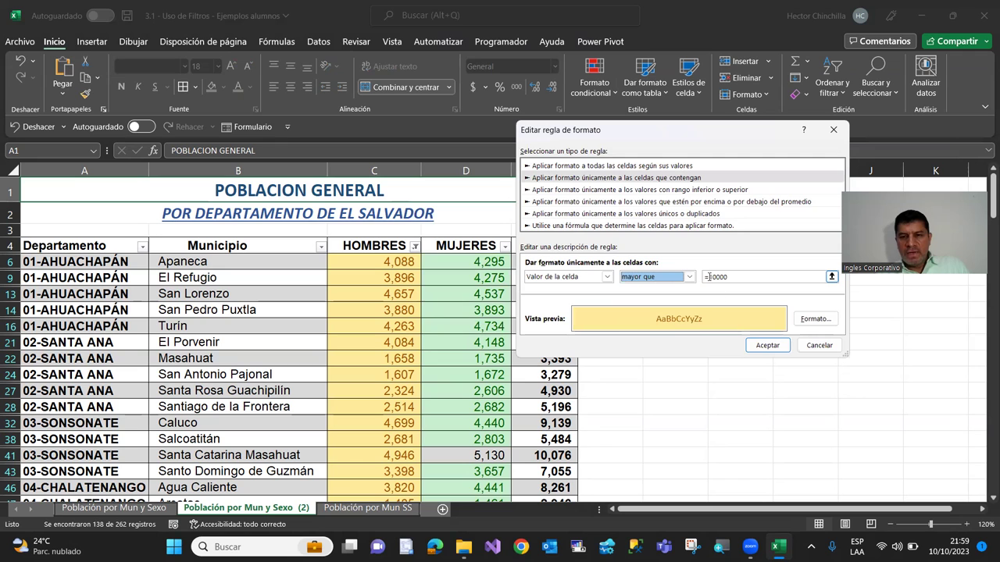
{"action": "left_click", "coordinate": [766, 349]}
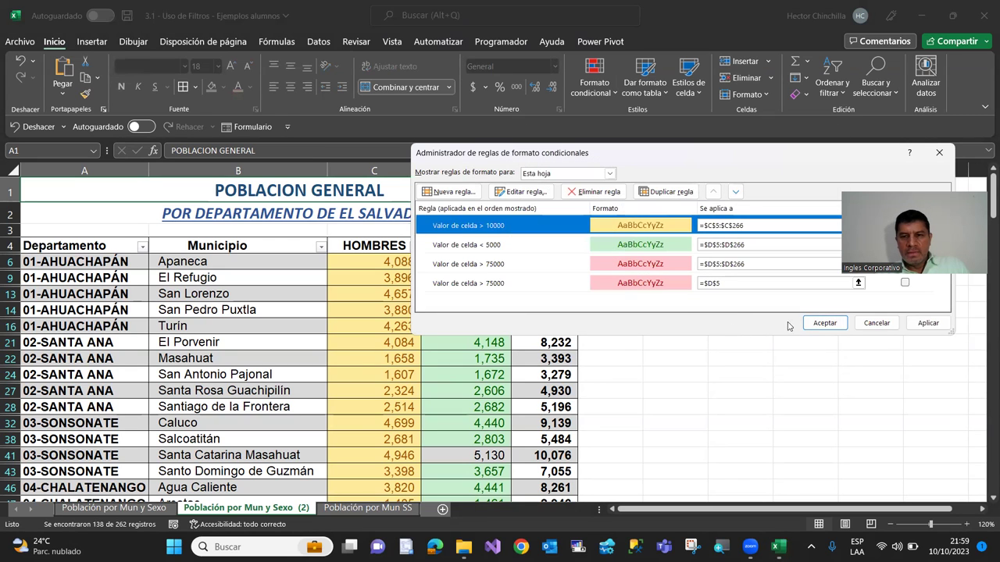
{"action": "left_click", "coordinate": [822, 323]}
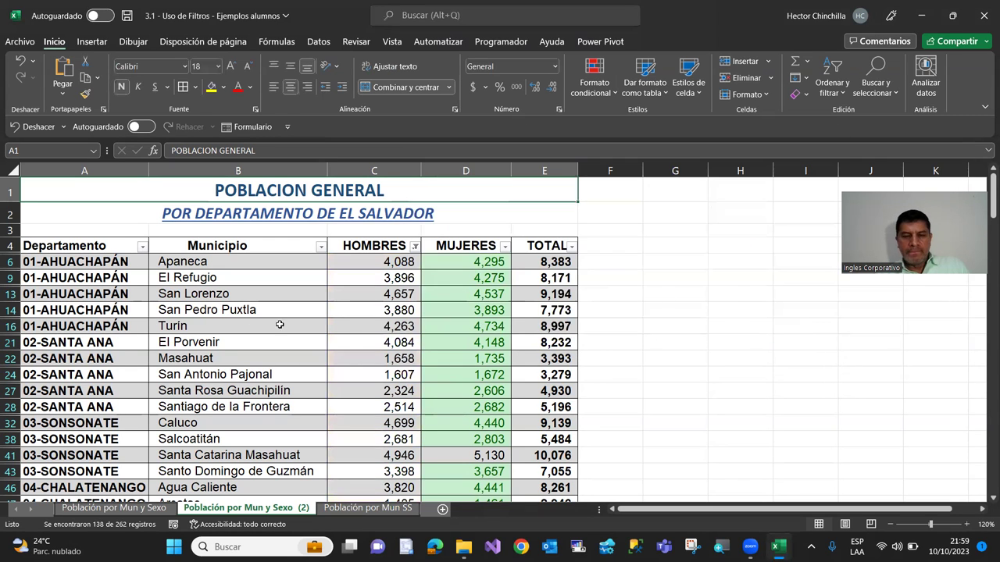
Scroll through the filtered table to review the updated HOMBRES highlights
{"action": "scroll", "coordinate": [280, 324], "scroll_direction": "down", "scroll_amount": 1}
{"action": "scroll", "coordinate": [328, 313], "scroll_direction": "down", "scroll_amount": 5}
{"action": "scroll", "coordinate": [360, 301], "scroll_direction": "down", "scroll_amount": 8}
{"action": "scroll", "coordinate": [360, 310], "scroll_direction": "down", "scroll_amount": 8}
{"action": "scroll", "coordinate": [375, 347], "scroll_direction": "down", "scroll_amount": 5}
{"action": "scroll", "coordinate": [367, 346], "scroll_direction": "down", "scroll_amount": 7}
{"action": "scroll", "coordinate": [368, 346], "scroll_direction": "down", "scroll_amount": 6}
{"action": "scroll", "coordinate": [365, 342], "scroll_direction": "down", "scroll_amount": 5}
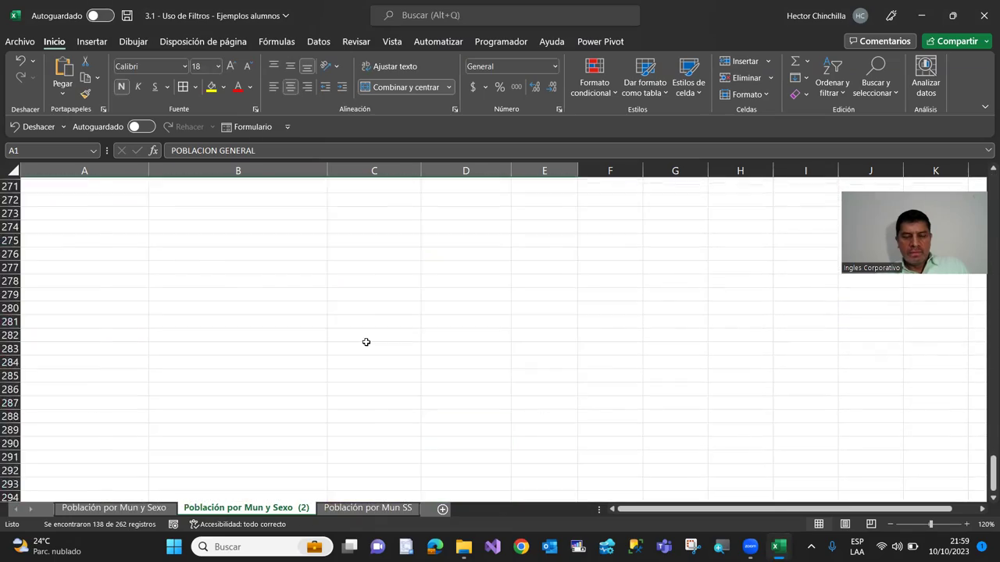
{"action": "scroll", "coordinate": [365, 342], "scroll_direction": "up", "scroll_amount": 7}
{"action": "scroll", "coordinate": [367, 342], "scroll_direction": "up", "scroll_amount": 4}
{"action": "scroll", "coordinate": [370, 342], "scroll_direction": "up", "scroll_amount": 7}
{"action": "scroll", "coordinate": [372, 342], "scroll_direction": "up", "scroll_amount": 4}
{"action": "scroll", "coordinate": [373, 340], "scroll_direction": "up", "scroll_amount": 7}
{"action": "scroll", "coordinate": [368, 312], "scroll_direction": "up", "scroll_amount": 4}
{"action": "scroll", "coordinate": [364, 308], "scroll_direction": "up", "scroll_amount": 5}
{"action": "scroll", "coordinate": [361, 309], "scroll_direction": "up", "scroll_amount": 5}
{"action": "scroll", "coordinate": [364, 296], "scroll_direction": "up", "scroll_amount": 5}
{"action": "scroll", "coordinate": [368, 305], "scroll_direction": "up", "scroll_amount": 3}
{"action": "scroll", "coordinate": [357, 284], "scroll_direction": "down", "scroll_amount": 2}
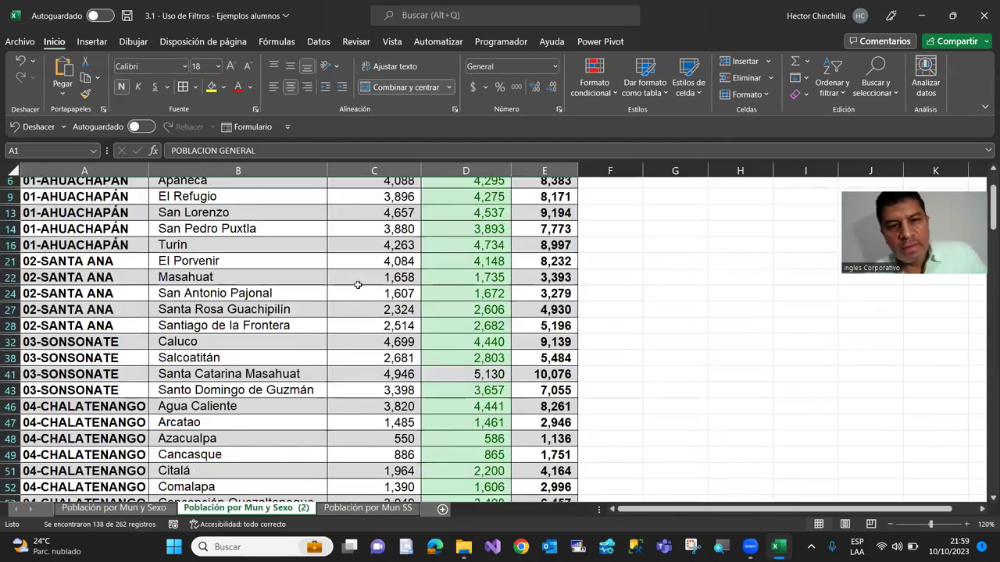
{"action": "scroll", "coordinate": [357, 284], "scroll_direction": "up", "scroll_amount": 2}
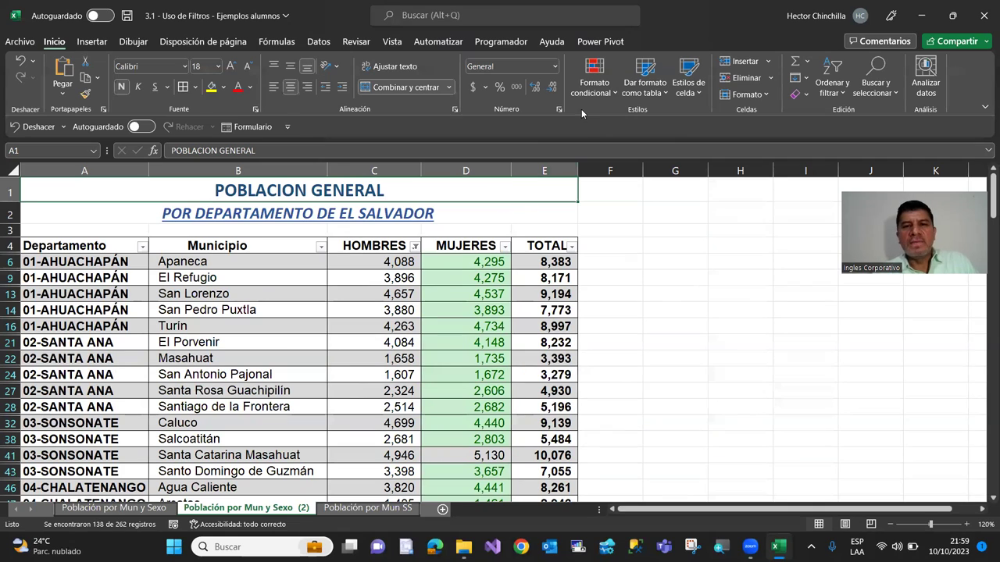
Inspect the greater-than-10000 HOMBRES rule among this sheet's rules, then cancel without changes
{"action": "left_click", "coordinate": [613, 95]}
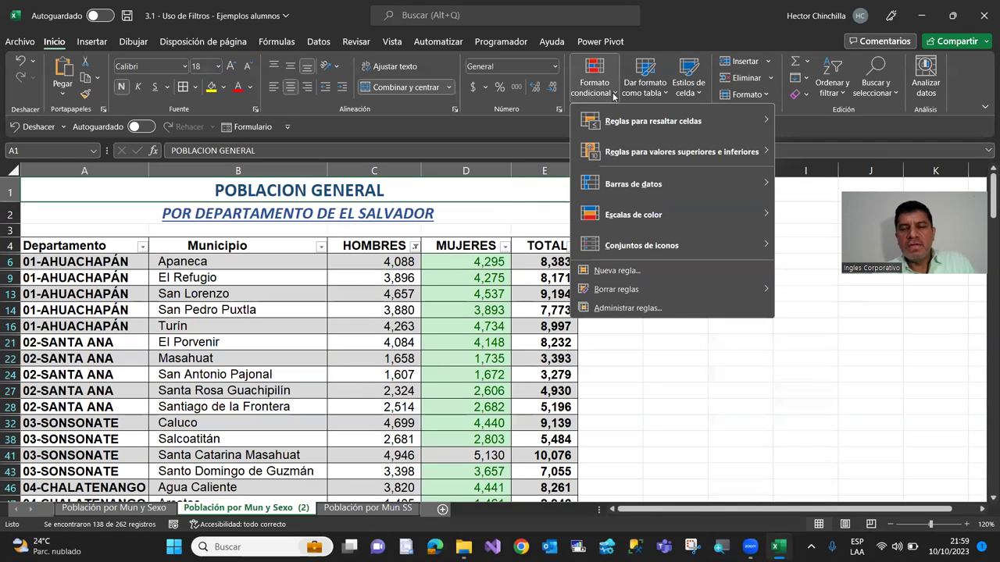
{"action": "left_click", "coordinate": [625, 308]}
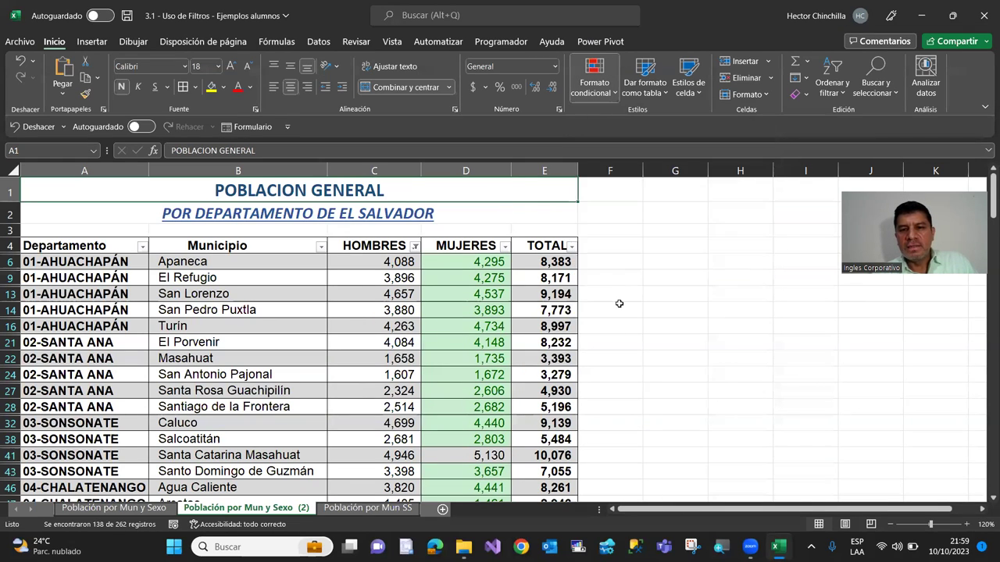
{"action": "left_click", "coordinate": [566, 173]}
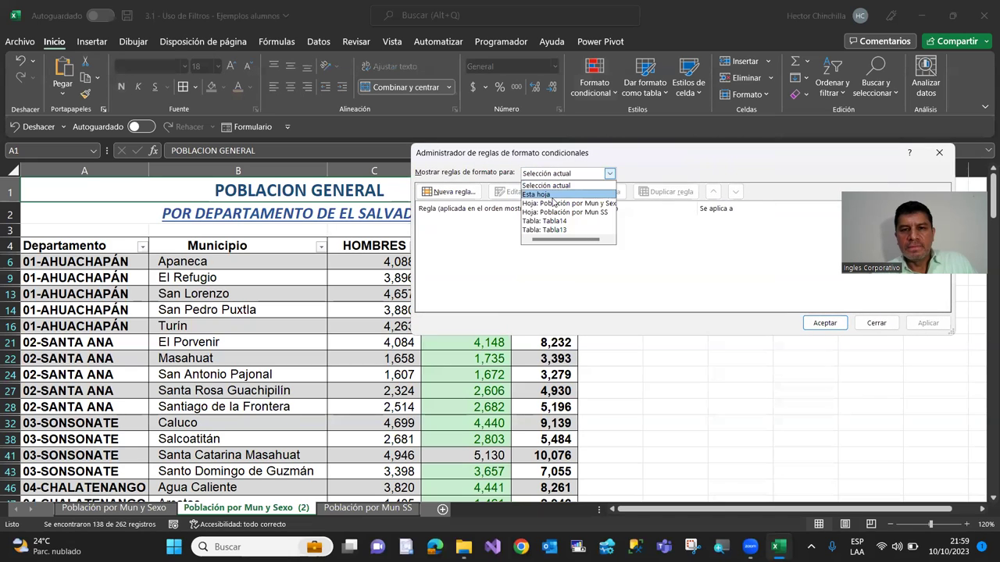
{"action": "left_click", "coordinate": [547, 192]}
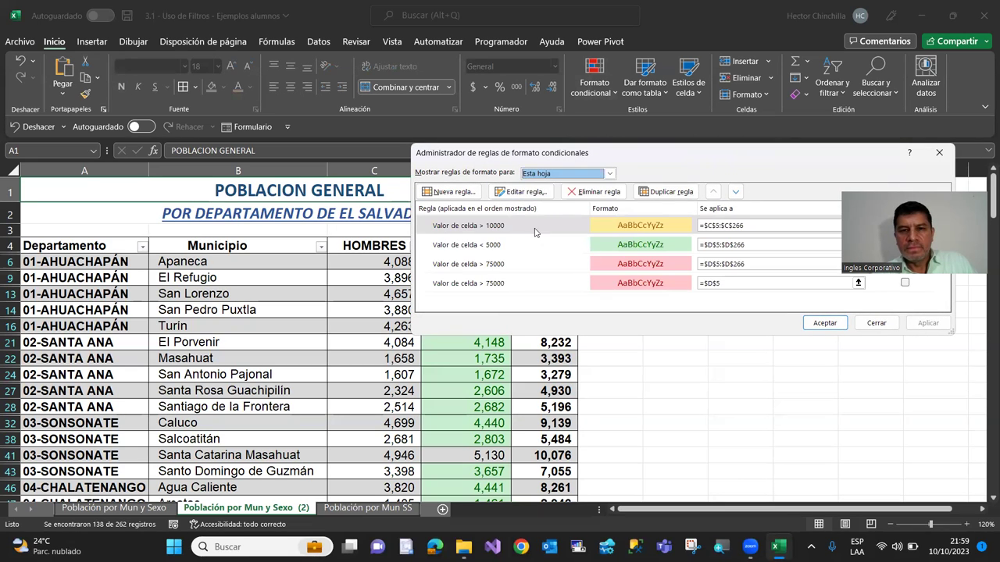
{"action": "left_click", "coordinate": [535, 226]}
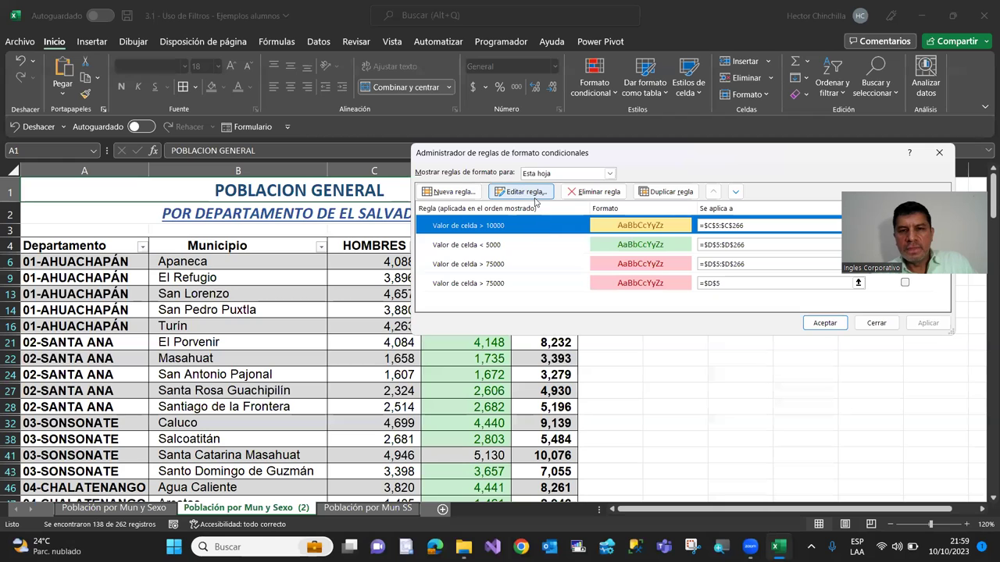
{"action": "left_click", "coordinate": [527, 194]}
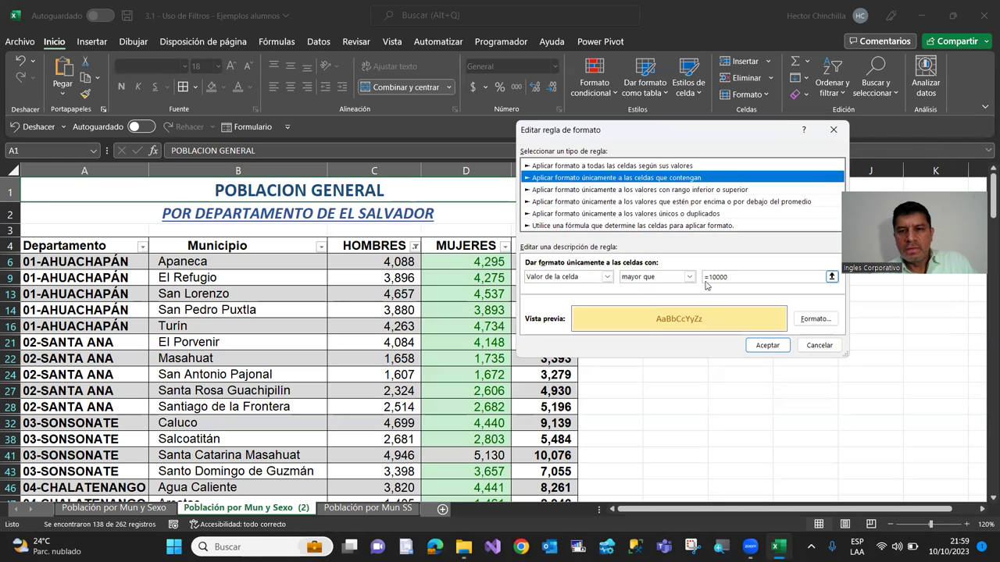
{"action": "left_click", "coordinate": [709, 277]}
{"action": "left_click", "coordinate": [806, 345]}
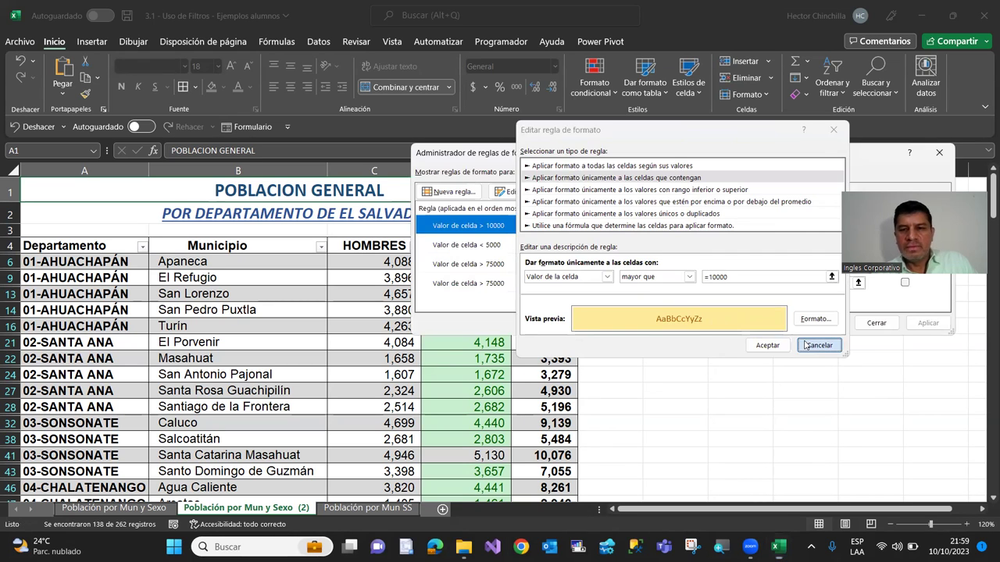
Close the conditional formatting rules manager and scroll through the filtered table
{"action": "left_click", "coordinate": [874, 323]}
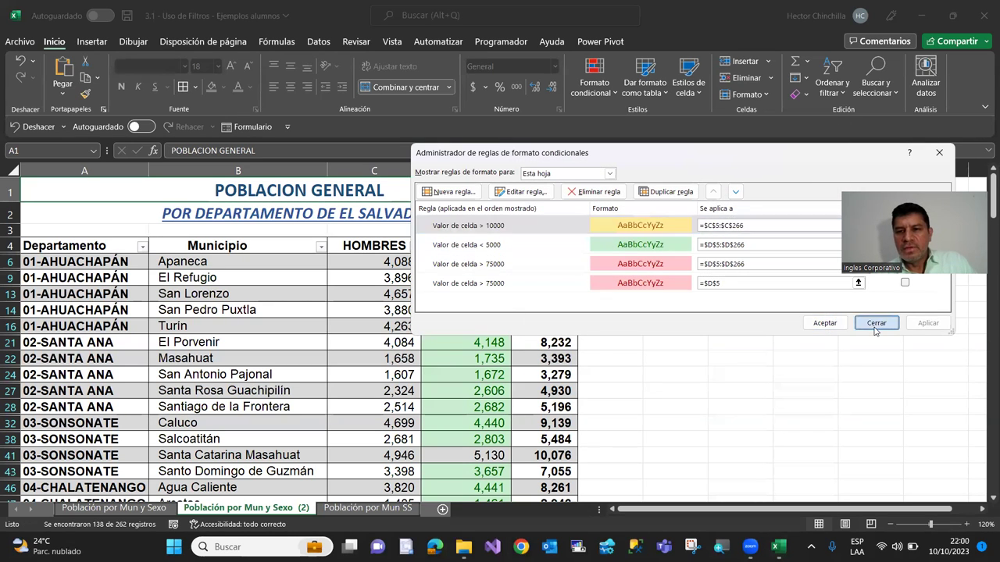
{"action": "left_click", "coordinate": [343, 265]}
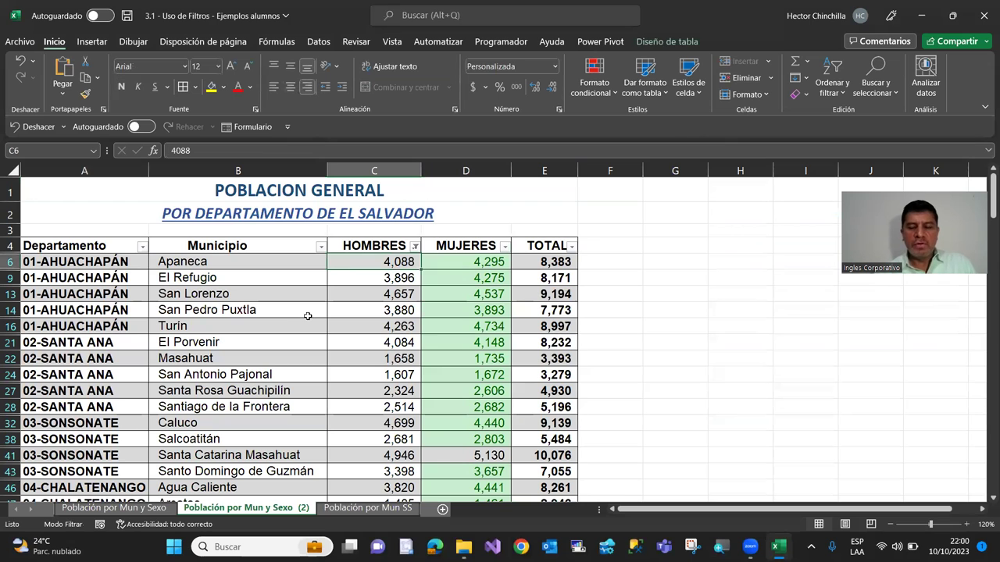
{"action": "scroll", "coordinate": [346, 333], "scroll_direction": "down", "scroll_amount": 1}
{"action": "scroll", "coordinate": [346, 324], "scroll_direction": "up", "scroll_amount": 1}
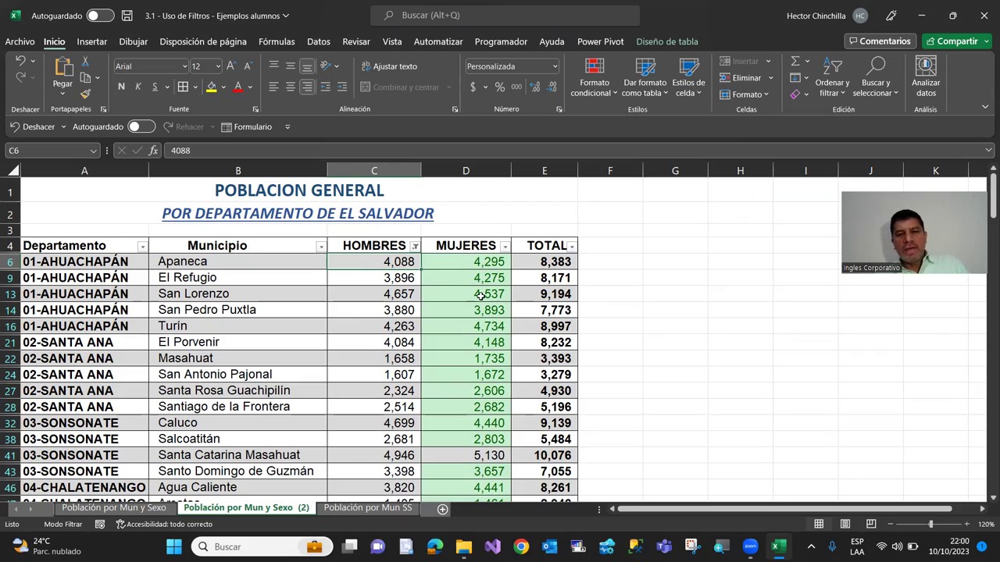
{"action": "scroll", "coordinate": [480, 294], "scroll_direction": "down", "scroll_amount": 6}
{"action": "scroll", "coordinate": [480, 294], "scroll_direction": "up", "scroll_amount": 3}
{"action": "scroll", "coordinate": [479, 302], "scroll_direction": "down", "scroll_amount": 6}
{"action": "scroll", "coordinate": [480, 301], "scroll_direction": "down", "scroll_amount": 7}
{"action": "scroll", "coordinate": [476, 303], "scroll_direction": "down", "scroll_amount": 8}
{"action": "scroll", "coordinate": [469, 306], "scroll_direction": "down", "scroll_amount": 8}
{"action": "scroll", "coordinate": [461, 309], "scroll_direction": "down", "scroll_amount": 5}
{"action": "scroll", "coordinate": [461, 309], "scroll_direction": "up", "scroll_amount": 8}
{"action": "scroll", "coordinate": [462, 309], "scroll_direction": "up", "scroll_amount": 8}
{"action": "scroll", "coordinate": [461, 310], "scroll_direction": "up", "scroll_amount": 8}
{"action": "scroll", "coordinate": [462, 309], "scroll_direction": "up", "scroll_amount": 7}
{"action": "scroll", "coordinate": [461, 309], "scroll_direction": "up", "scroll_amount": 2}
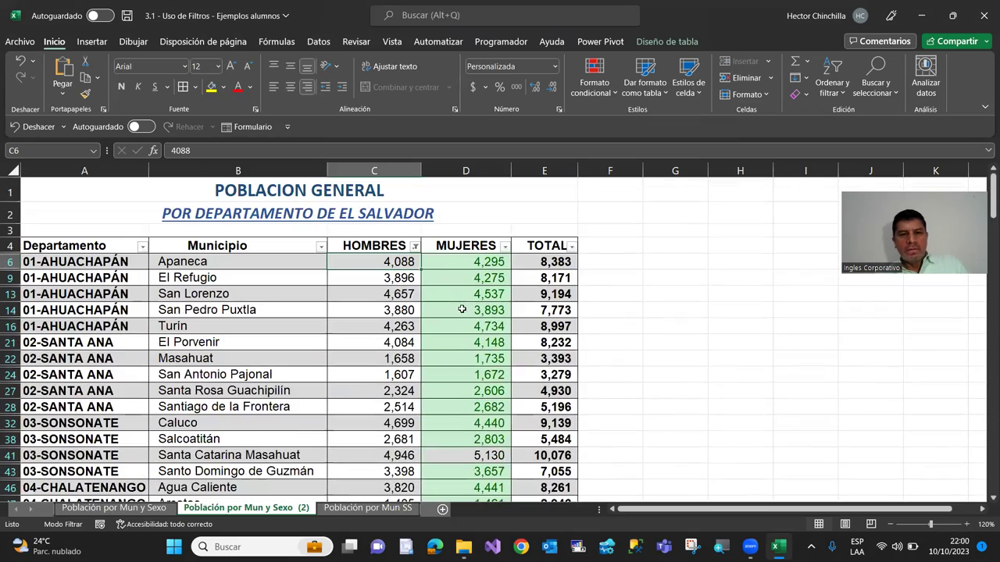
Clear the HOMBRES filter and scroll through all municipality rows
{"action": "left_click", "coordinate": [412, 247]}
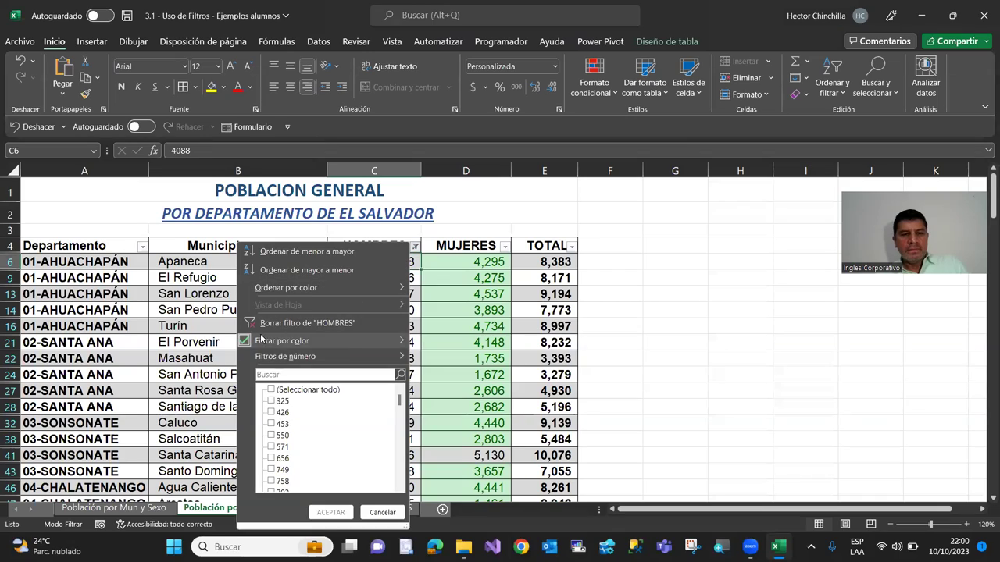
{"action": "left_click", "coordinate": [281, 322]}
{"action": "scroll", "coordinate": [442, 289], "scroll_direction": "down", "scroll_amount": 3}
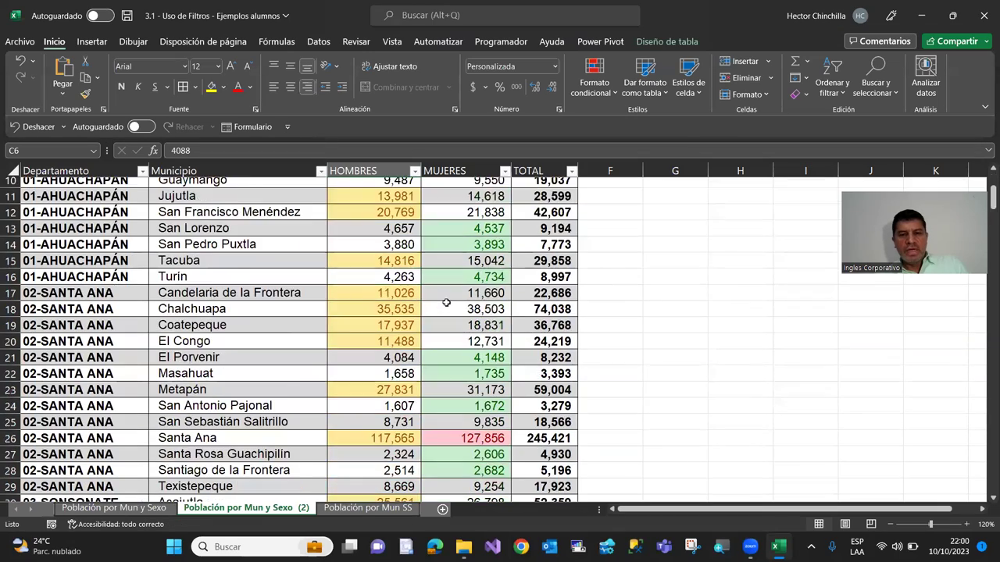
{"action": "scroll", "coordinate": [445, 302], "scroll_direction": "down", "scroll_amount": 3}
{"action": "scroll", "coordinate": [447, 306], "scroll_direction": "down", "scroll_amount": 3}
{"action": "scroll", "coordinate": [449, 311], "scroll_direction": "down", "scroll_amount": 4}
{"action": "scroll", "coordinate": [450, 315], "scroll_direction": "down", "scroll_amount": 4}
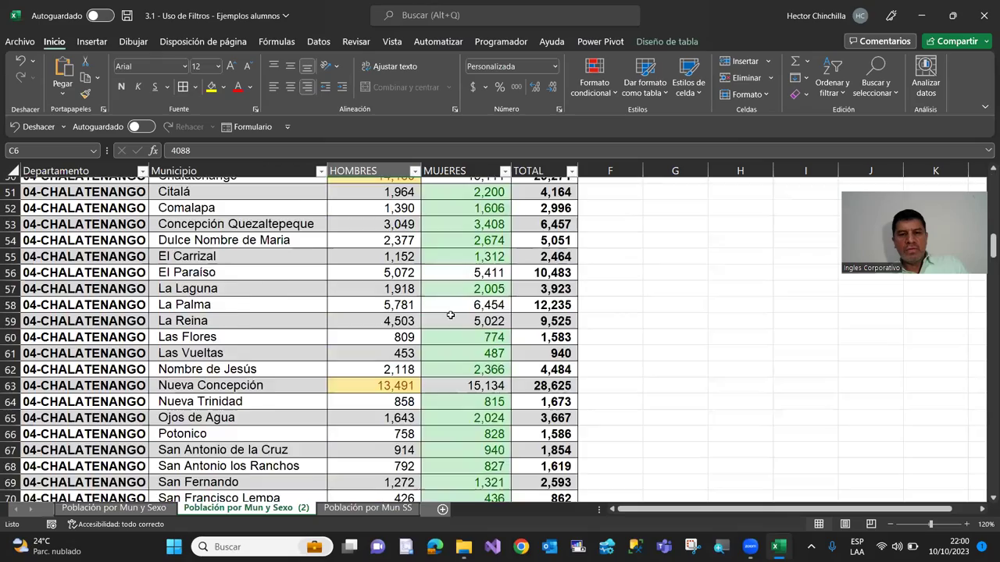
{"action": "scroll", "coordinate": [450, 315], "scroll_direction": "down", "scroll_amount": 8}
{"action": "scroll", "coordinate": [449, 315], "scroll_direction": "down", "scroll_amount": 4}
{"action": "scroll", "coordinate": [450, 315], "scroll_direction": "down", "scroll_amount": 3}
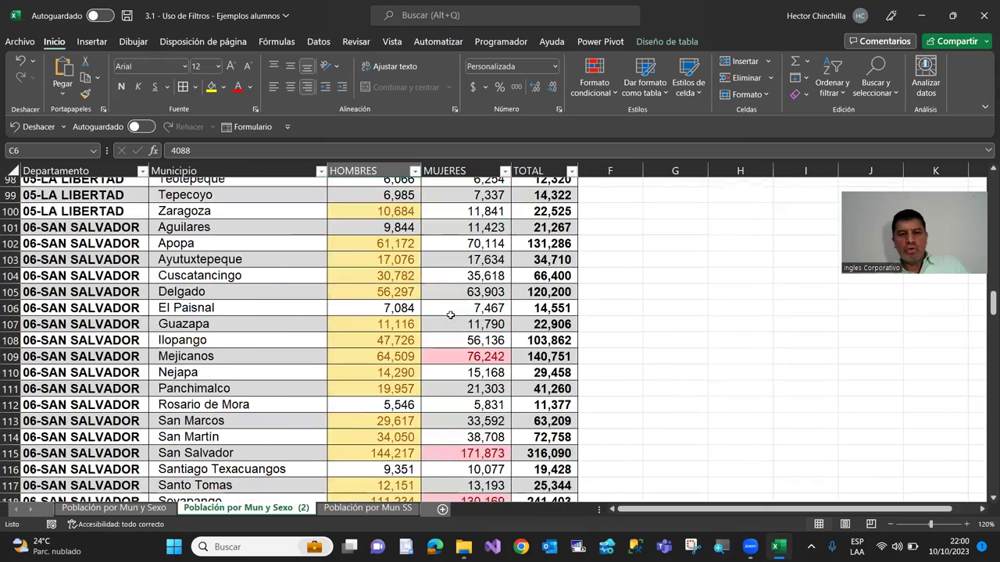
{"action": "scroll", "coordinate": [450, 315], "scroll_direction": "up", "scroll_amount": 5}
{"action": "scroll", "coordinate": [450, 314], "scroll_direction": "up", "scroll_amount": 8}
{"action": "scroll", "coordinate": [451, 315], "scroll_direction": "up", "scroll_amount": 7}
{"action": "scroll", "coordinate": [451, 316], "scroll_direction": "up", "scroll_amount": 5}
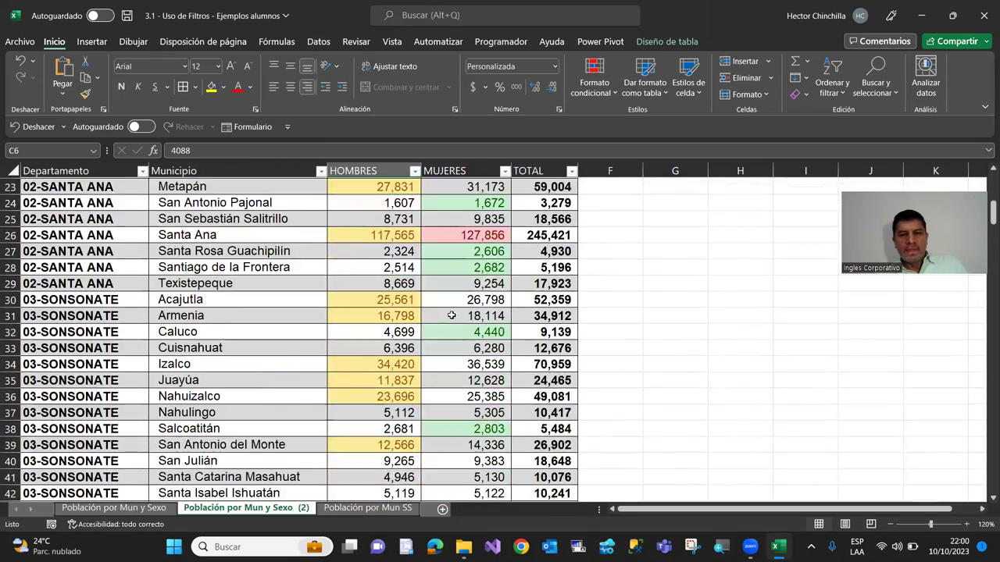
{"action": "scroll", "coordinate": [451, 314], "scroll_direction": "up", "scroll_amount": 7}
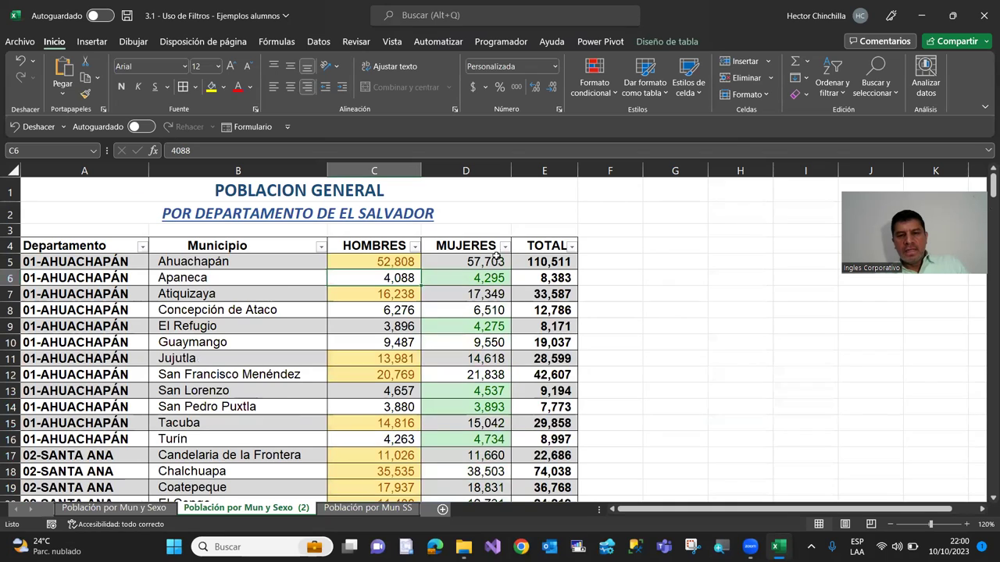
{"action": "scroll", "coordinate": [431, 213], "scroll_direction": "down", "scroll_amount": 1}
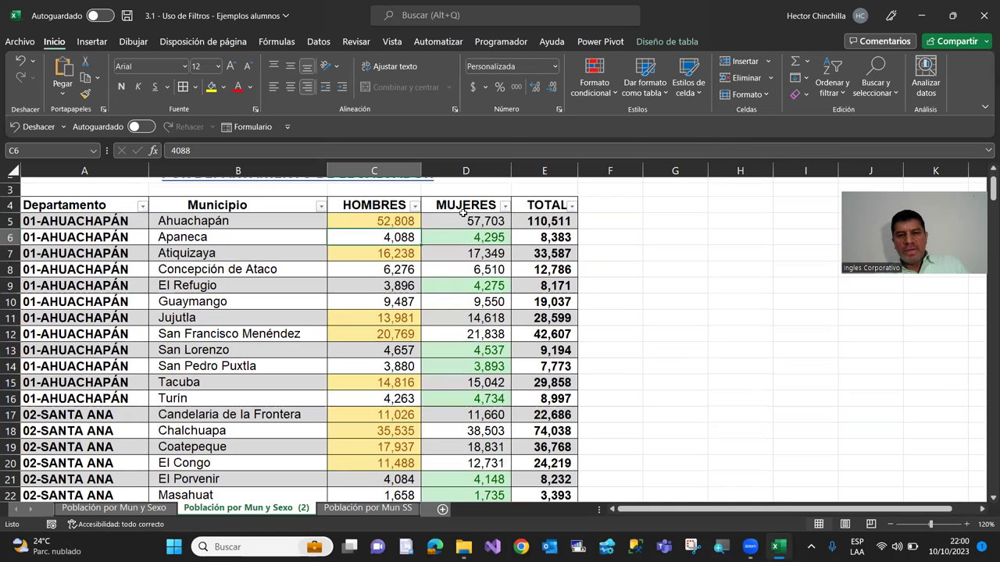
Filter the MUJERES column to green-filled cells and scroll the result
{"action": "left_click", "coordinate": [504, 206]}
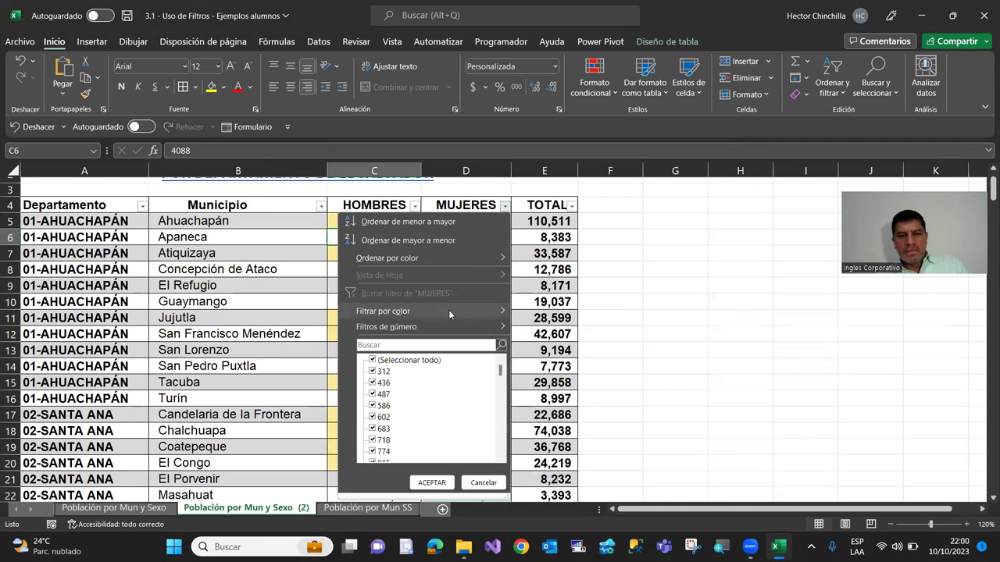
{"action": "mouse_move", "coordinate": [450, 314]}
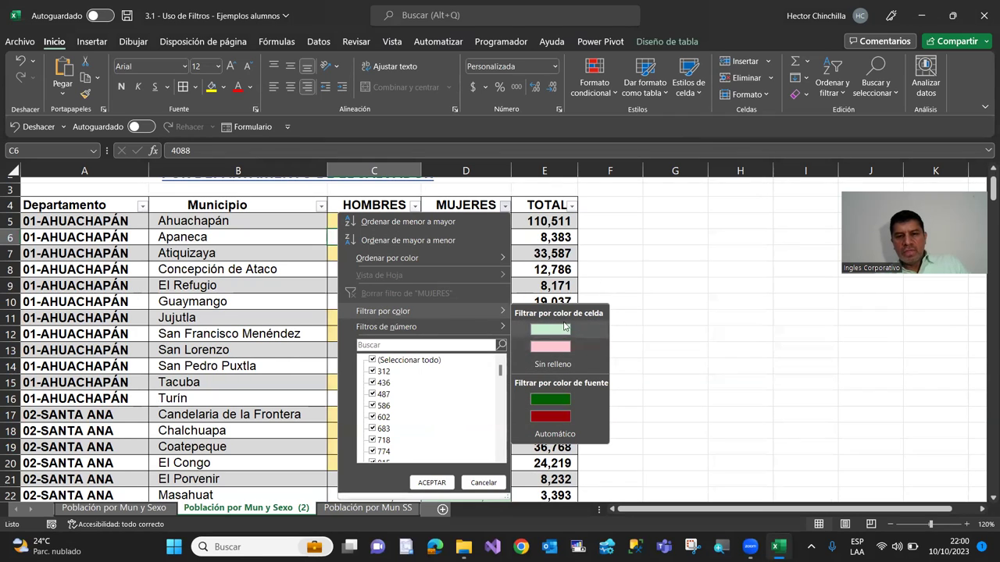
{"action": "left_click", "coordinate": [549, 335]}
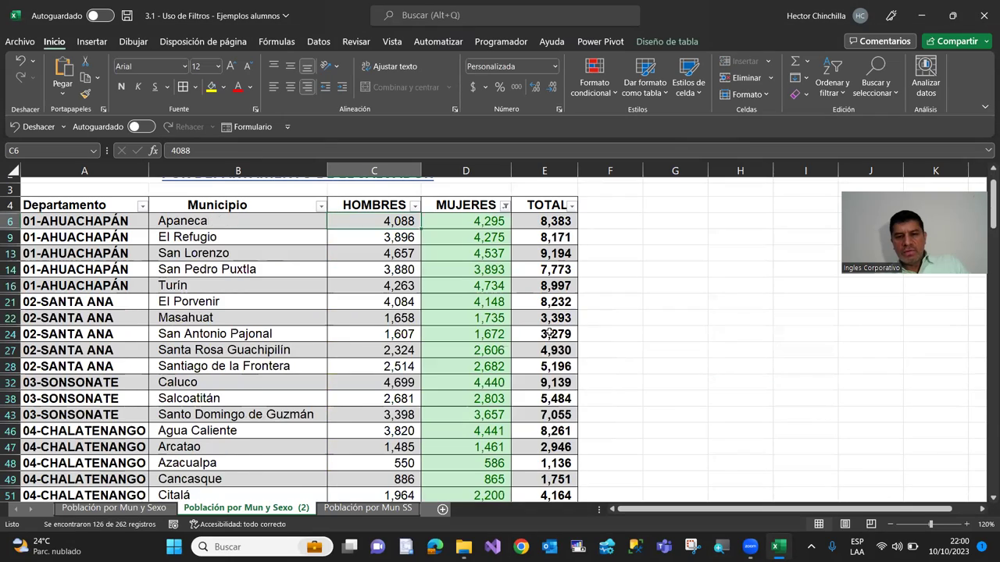
{"action": "scroll", "coordinate": [461, 274], "scroll_direction": "down", "scroll_amount": 3}
{"action": "scroll", "coordinate": [461, 274], "scroll_direction": "down", "scroll_amount": 2}
{"action": "scroll", "coordinate": [461, 273], "scroll_direction": "up", "scroll_amount": 4}
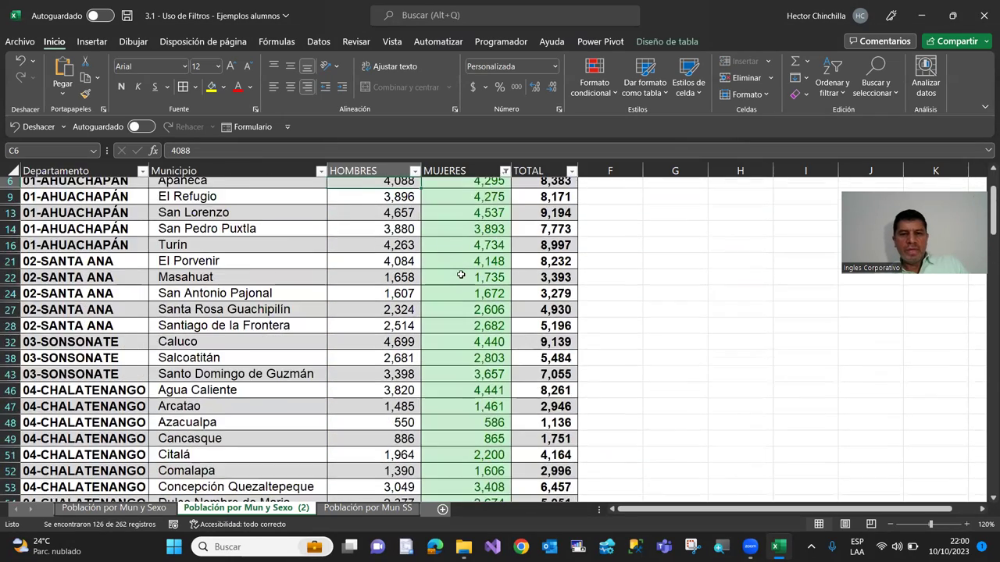
{"action": "scroll", "coordinate": [461, 273], "scroll_direction": "up", "scroll_amount": 2}
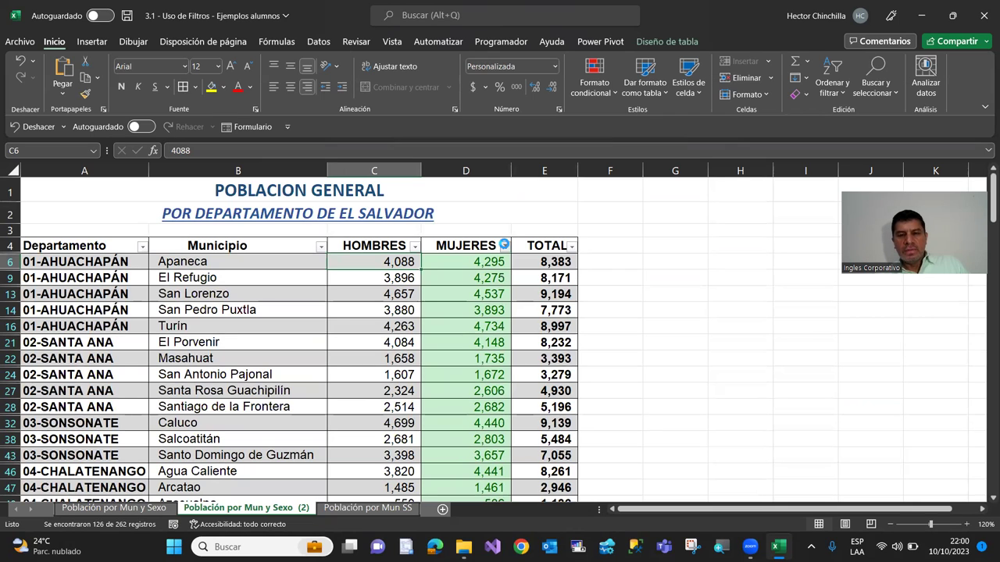
Remove the green filter and filter MUJERES to pink-filled cells instead
{"action": "left_click", "coordinate": [504, 247]}
{"action": "mouse_move", "coordinate": [430, 344]}
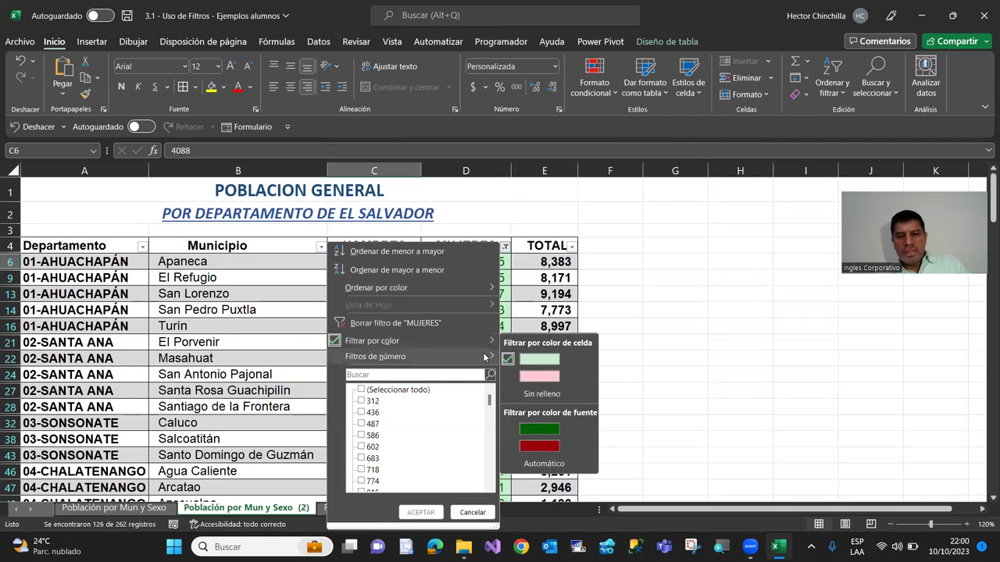
{"action": "left_click", "coordinate": [511, 361]}
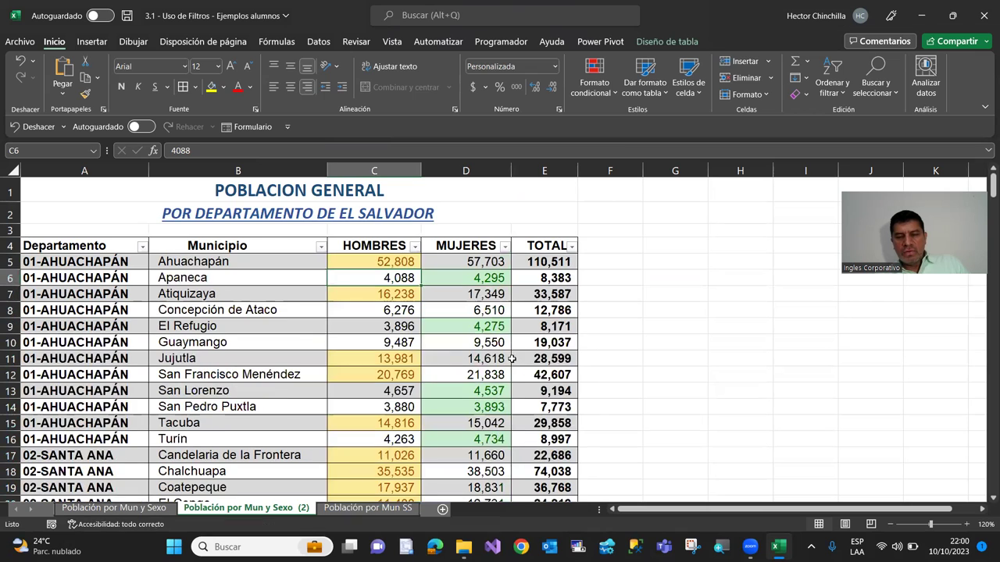
{"action": "left_click", "coordinate": [504, 247]}
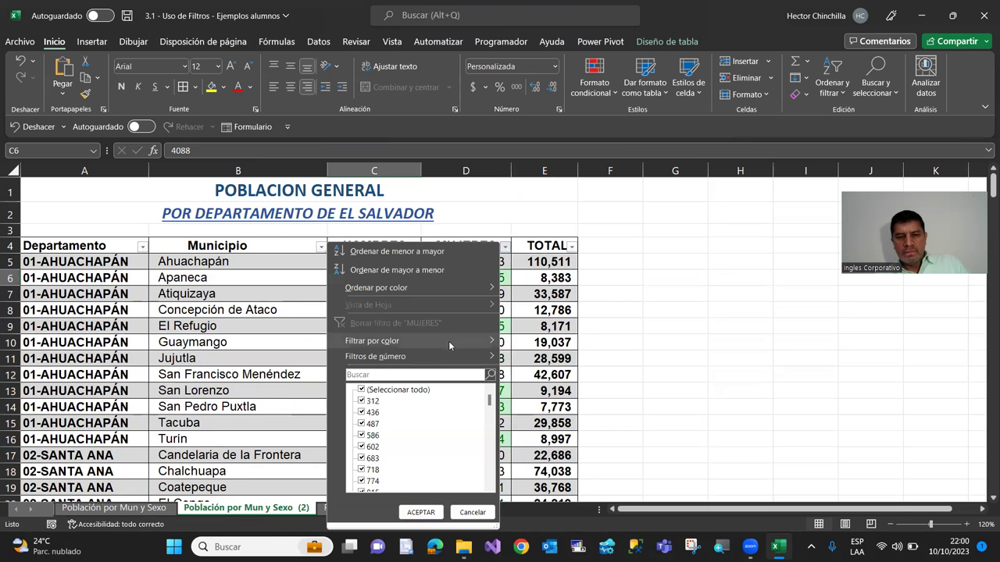
{"action": "mouse_move", "coordinate": [449, 341]}
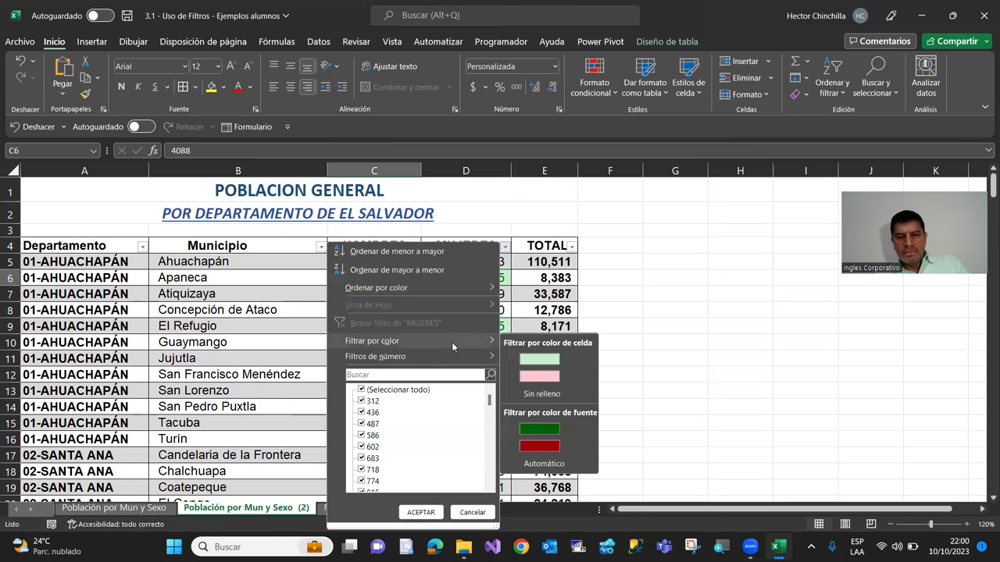
{"action": "left_click", "coordinate": [530, 377]}
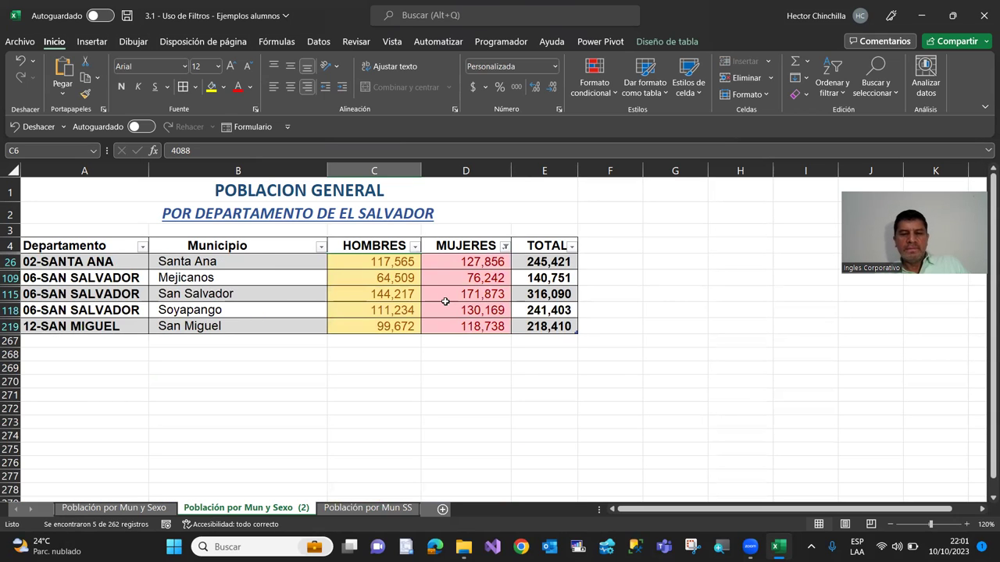
Switch MUJERES briefly back to green, then settle on pink cells, leaving five municipalities
{"action": "left_click", "coordinate": [505, 246]}
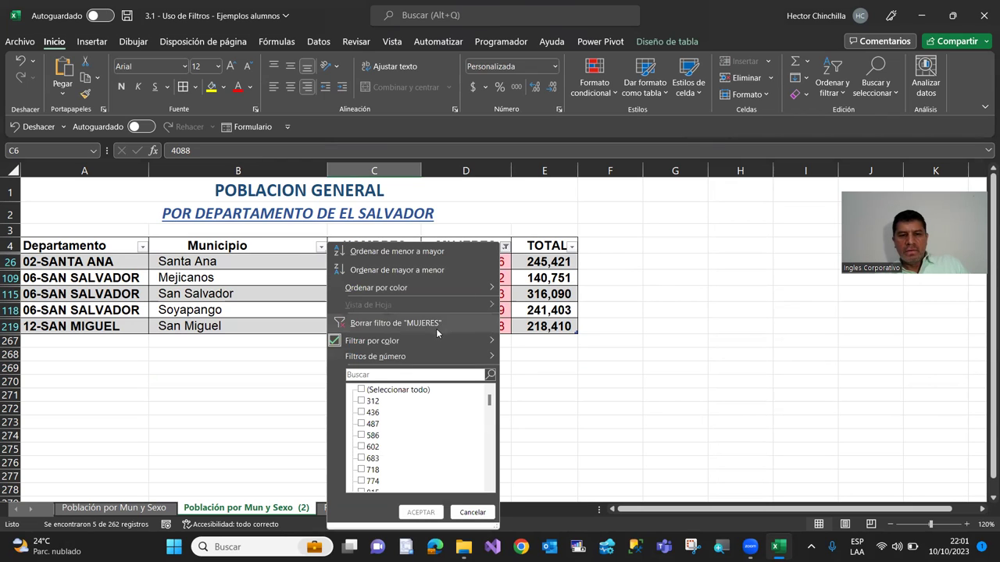
{"action": "mouse_move", "coordinate": [435, 345]}
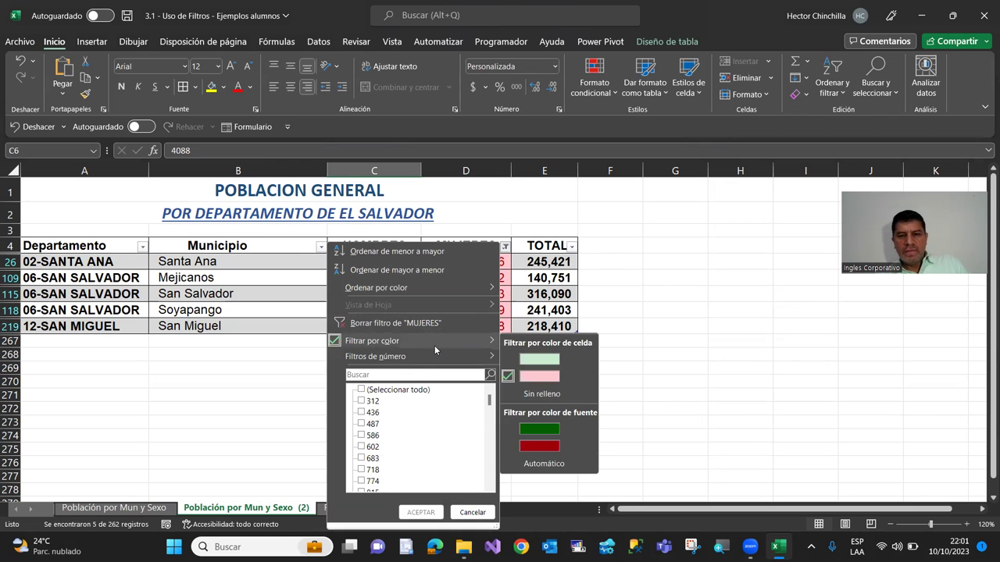
{"action": "left_click", "coordinate": [509, 360]}
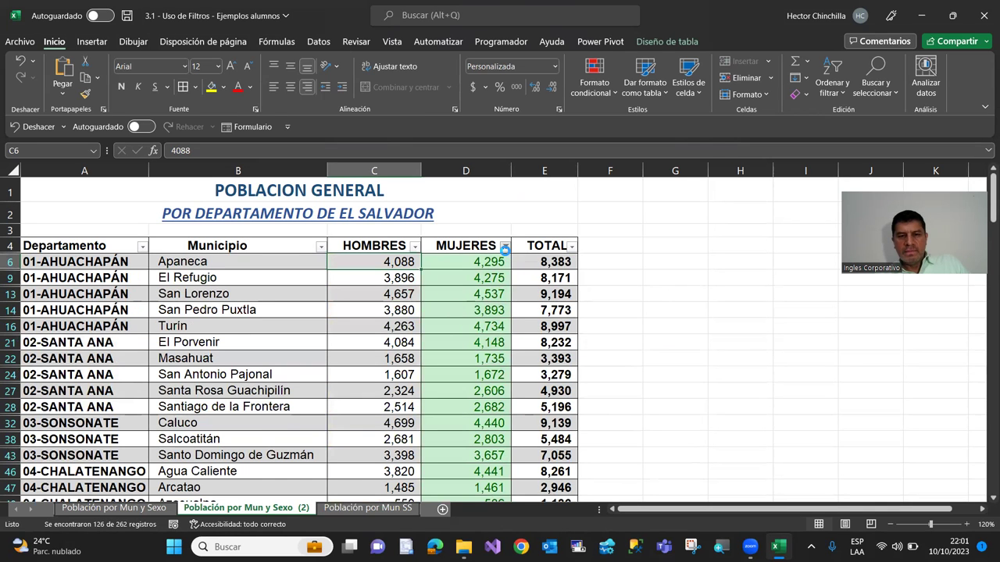
{"action": "left_click", "coordinate": [505, 247]}
{"action": "mouse_move", "coordinate": [450, 342]}
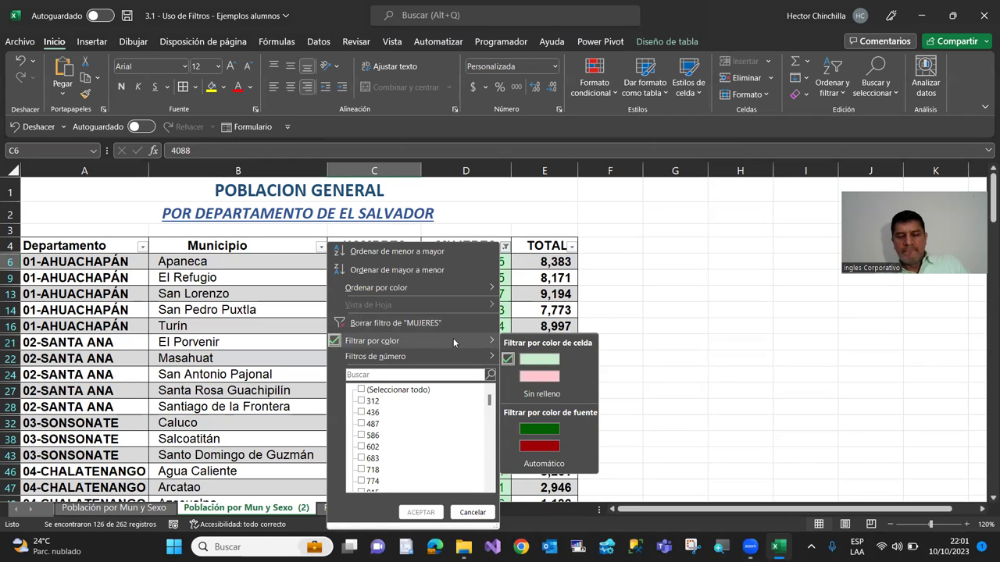
{"action": "left_click", "coordinate": [539, 376]}
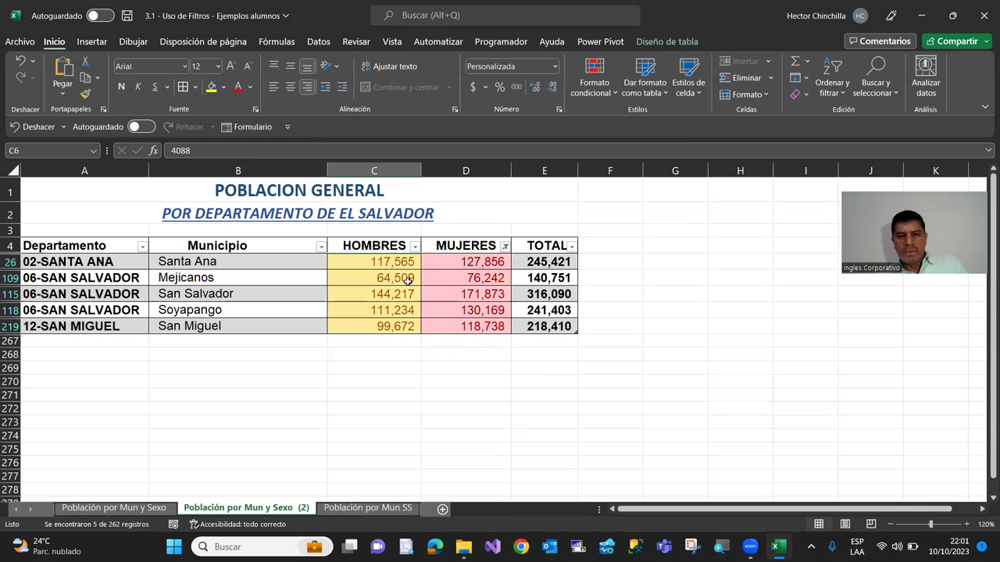
{"action": "key", "text": "Down"}
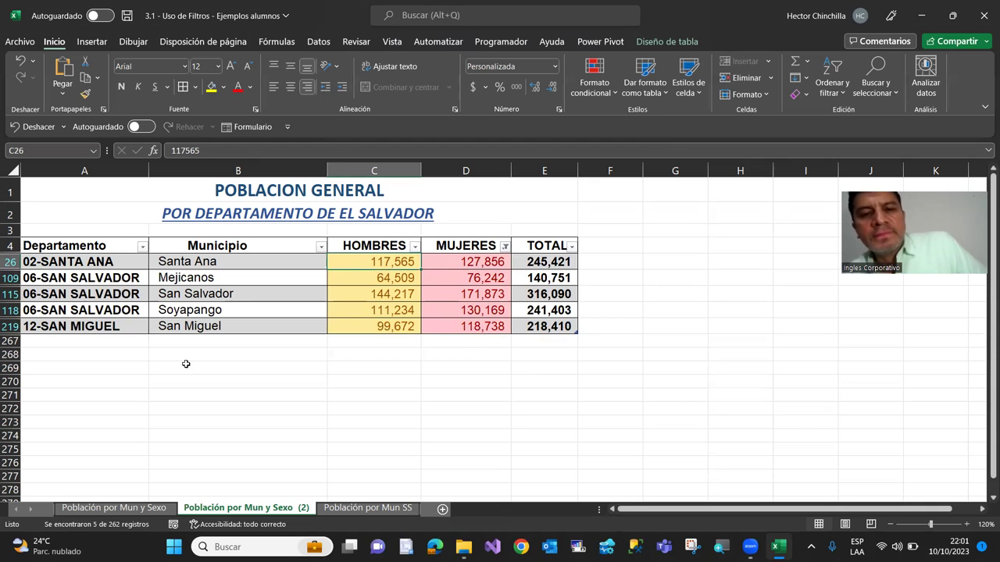
{"action": "key", "text": "Left"}
{"action": "key", "text": "Left"}
{"action": "key", "text": "Right"}
{"action": "key", "text": "Right"}
{"action": "key", "text": "Right"}
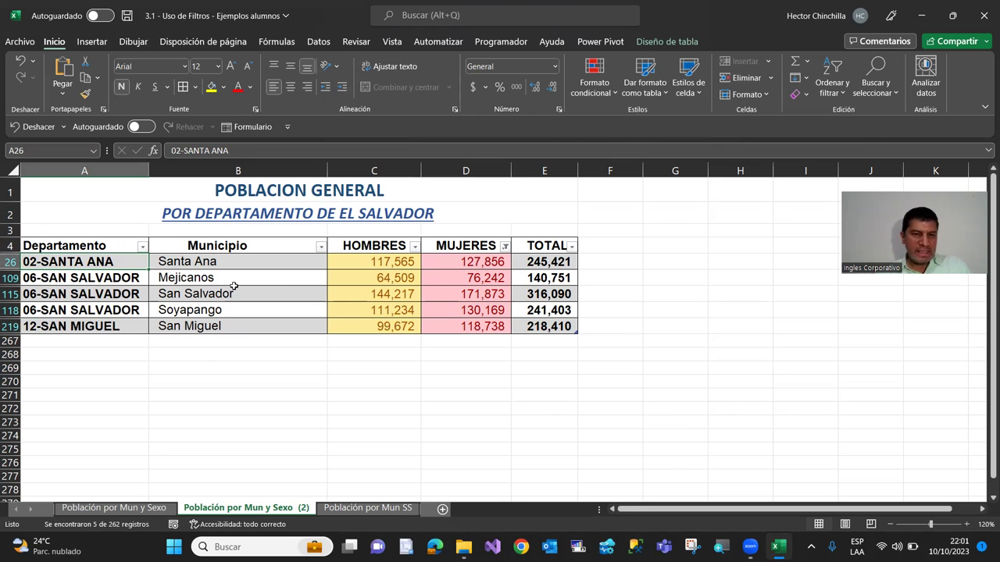
{"action": "left_click", "coordinate": [211, 266]}
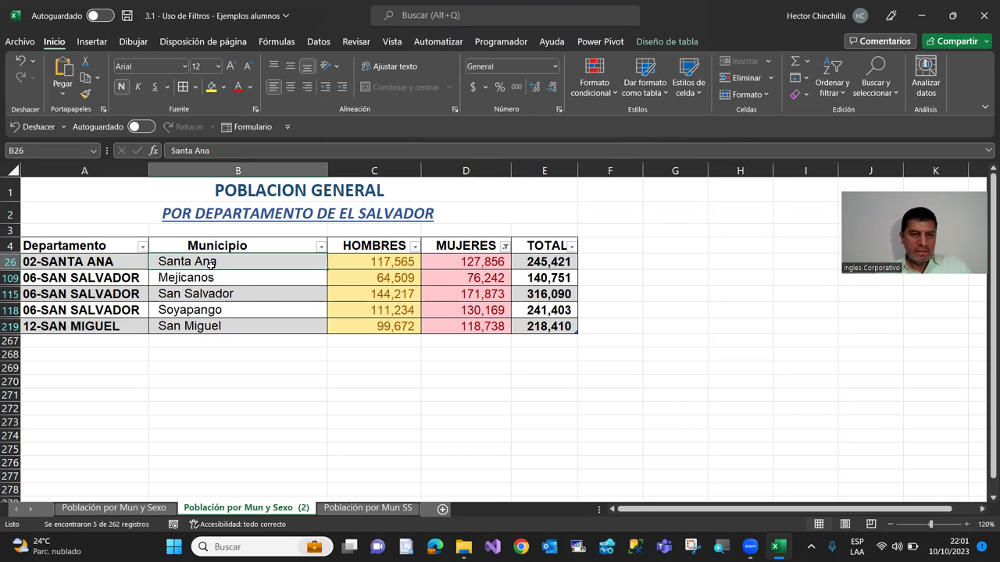
{"action": "left_click", "coordinate": [267, 314]}
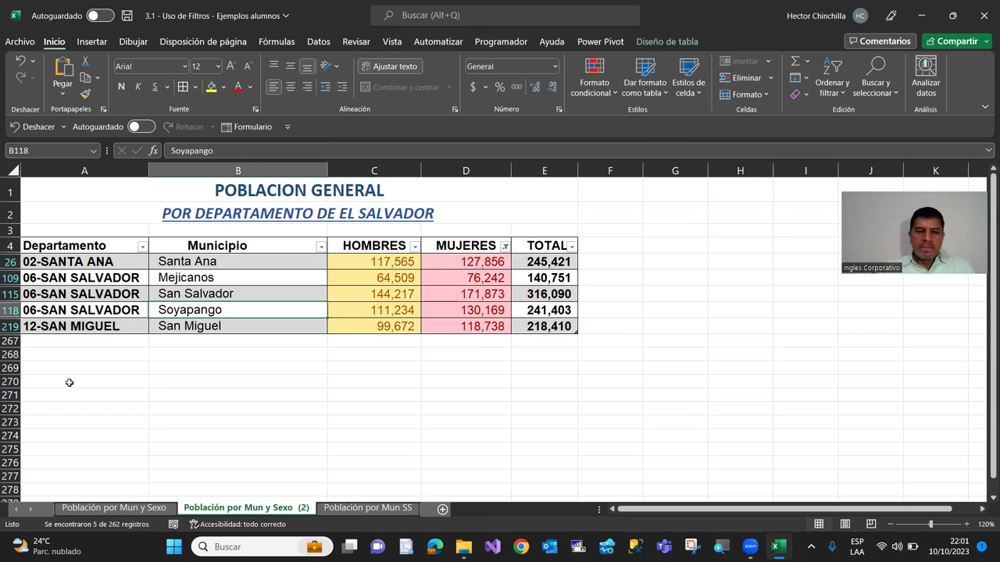
{"action": "key", "text": "Left"}
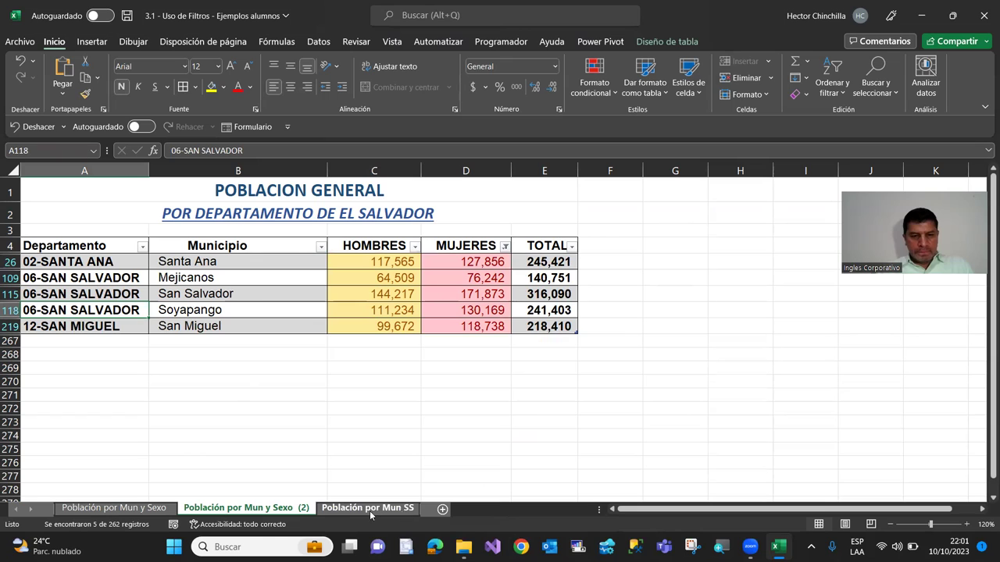
{"action": "left_click", "coordinate": [210, 264]}
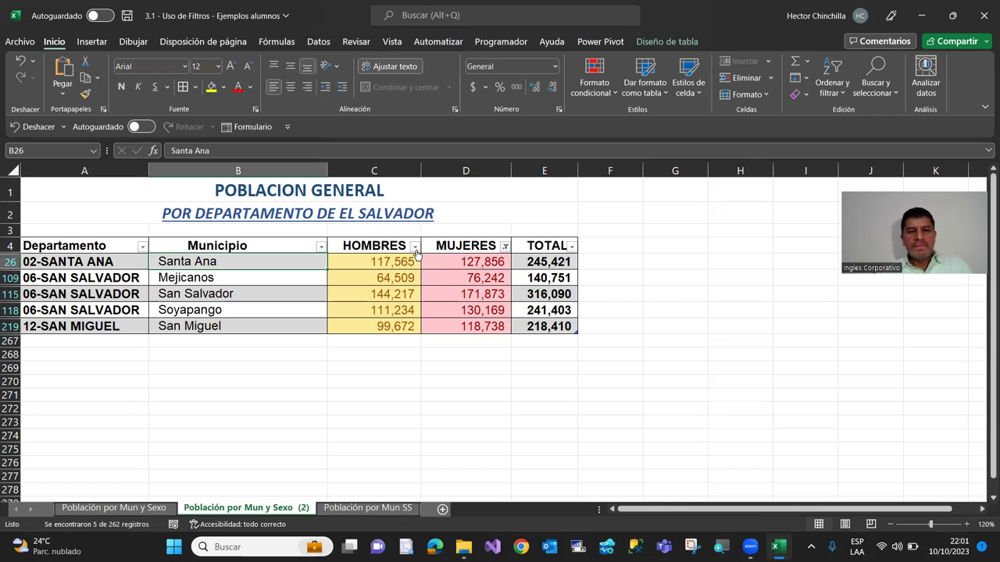
Clear the MUJERES filter with Borrar filtro de "MUJERES" and scroll the full table
{"action": "left_click", "coordinate": [505, 247]}
{"action": "left_click", "coordinate": [403, 325]}
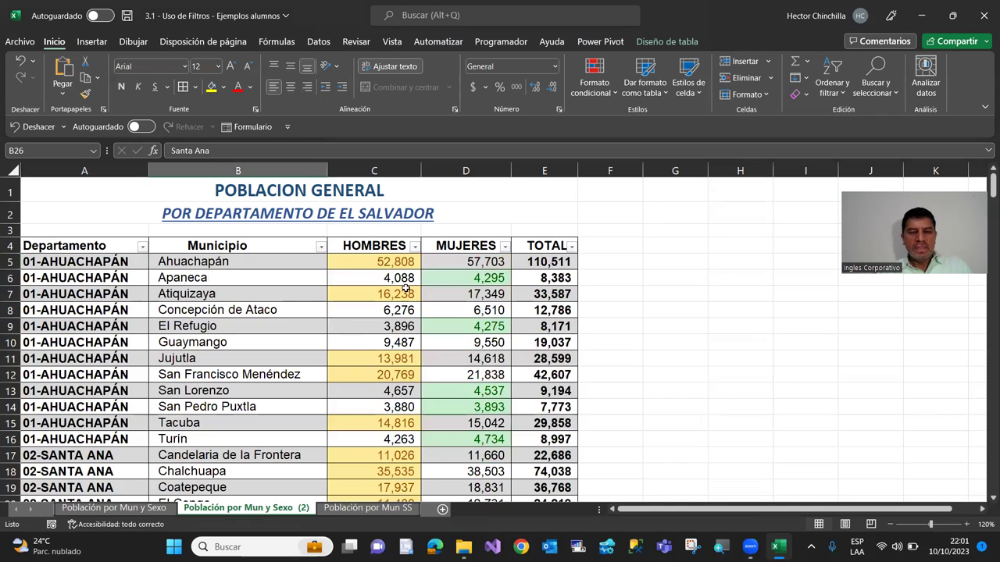
{"action": "scroll", "coordinate": [267, 303], "scroll_direction": "down", "scroll_amount": 5}
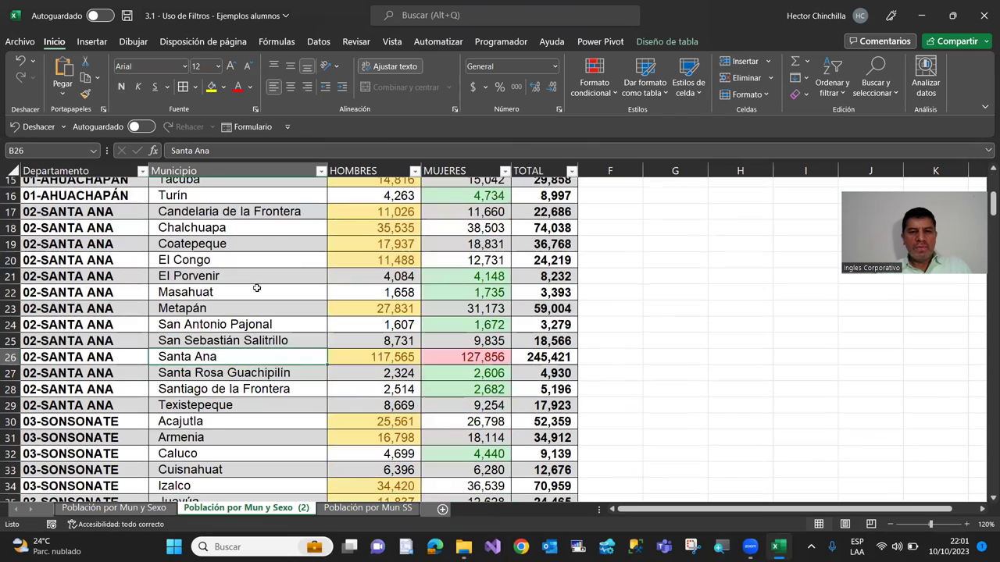
{"action": "scroll", "coordinate": [258, 286], "scroll_direction": "down", "scroll_amount": 2}
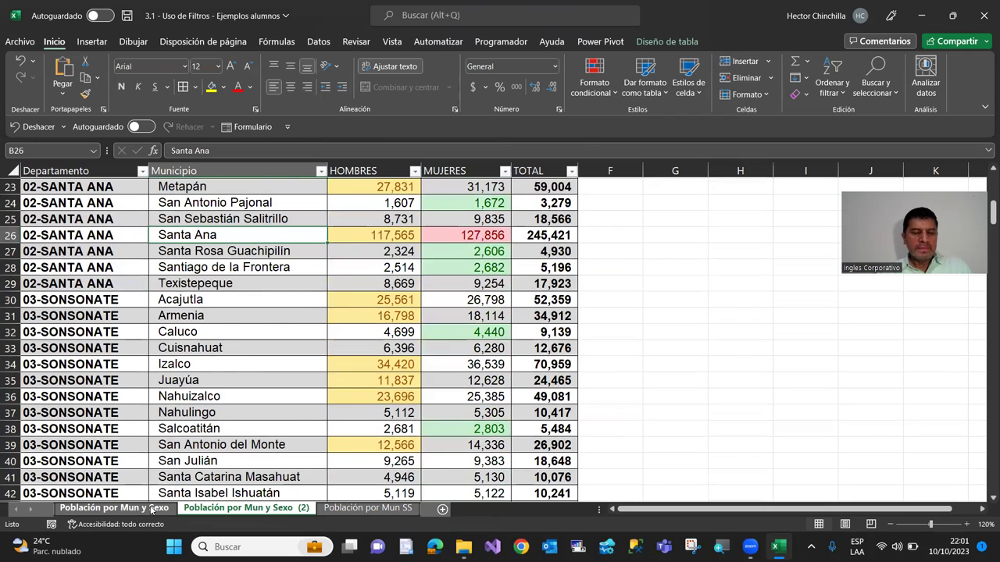
Switch to the Población por Mun y Sexo sheet and back, then select the 03-SONSONATE cell
{"action": "left_click", "coordinate": [153, 508]}
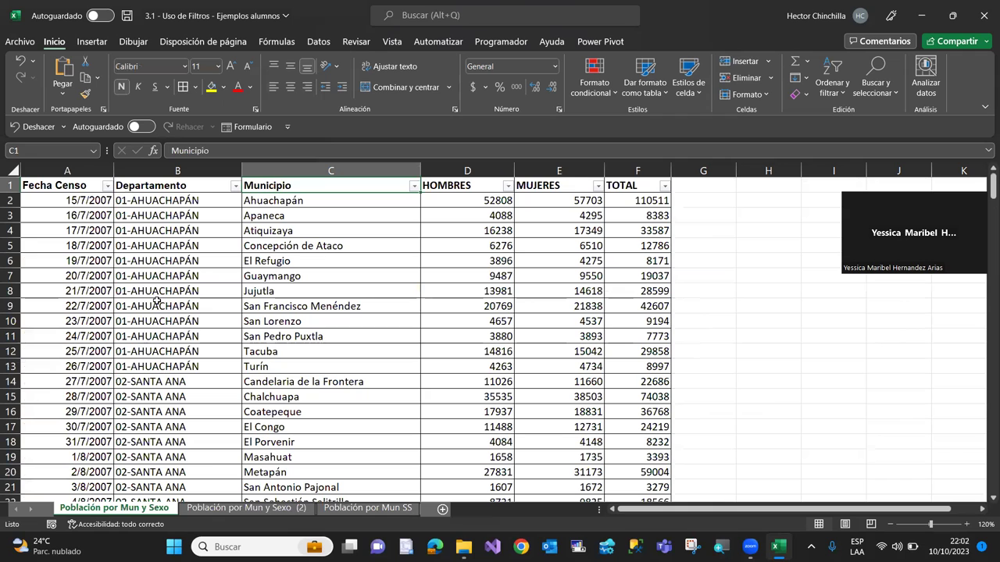
{"action": "left_click", "coordinate": [234, 507]}
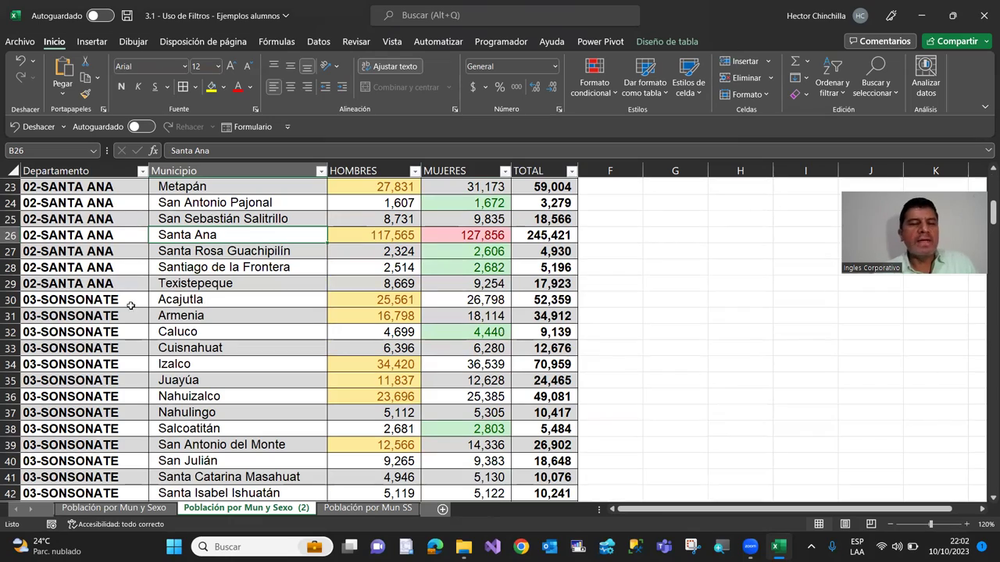
{"action": "left_click", "coordinate": [104, 309]}
{"action": "scroll", "coordinate": [187, 277], "scroll_direction": "up", "scroll_amount": 2}
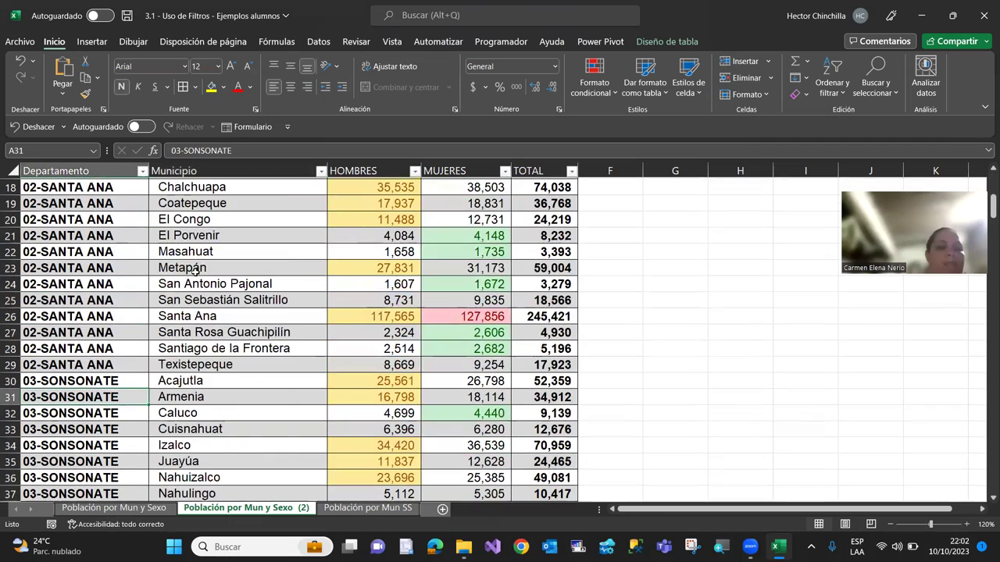
{"action": "scroll", "coordinate": [195, 269], "scroll_direction": "up", "scroll_amount": 3}
{"action": "scroll", "coordinate": [197, 266], "scroll_direction": "up", "scroll_amount": 2}
{"action": "scroll", "coordinate": [199, 258], "scroll_direction": "up", "scroll_amount": 2}
{"action": "scroll", "coordinate": [204, 248], "scroll_direction": "down", "scroll_amount": 1}
{"action": "scroll", "coordinate": [204, 249], "scroll_direction": "up", "scroll_amount": 1}
{"action": "scroll", "coordinate": [204, 247], "scroll_direction": "down", "scroll_amount": 2}
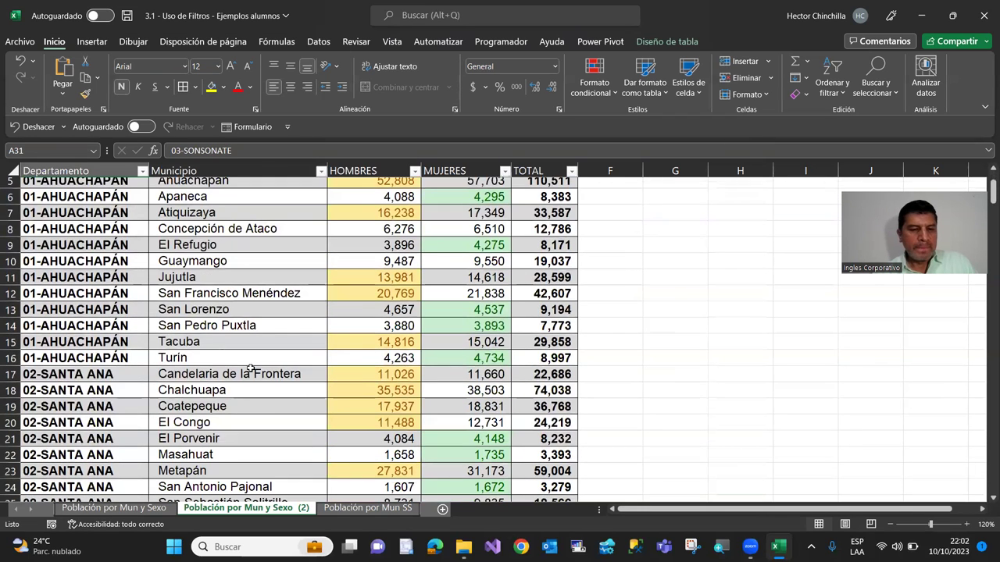